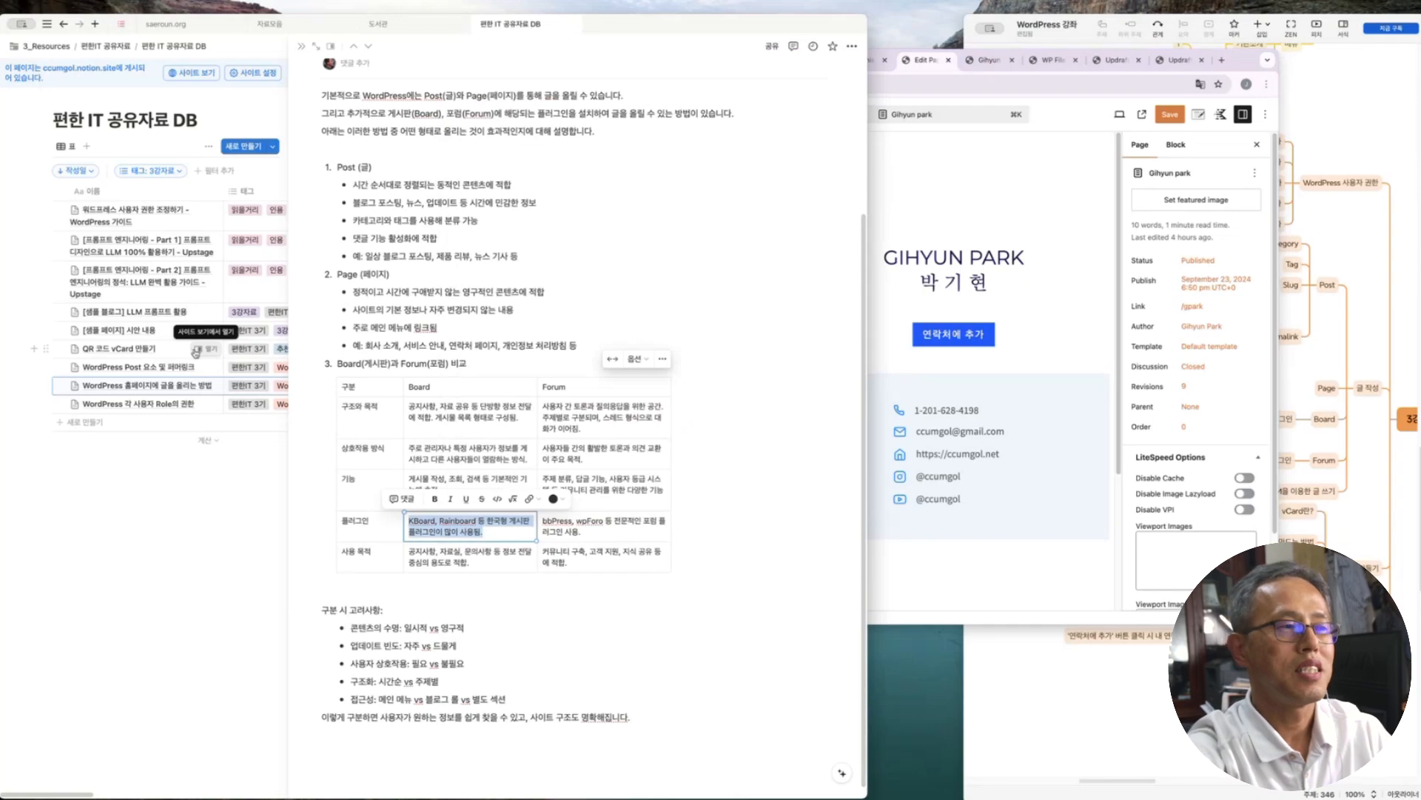
Open QR 코드 vCard 만들기 in side peek, expand vCard 란? and Sample, highlighting the vCard details
left_click(210, 350)
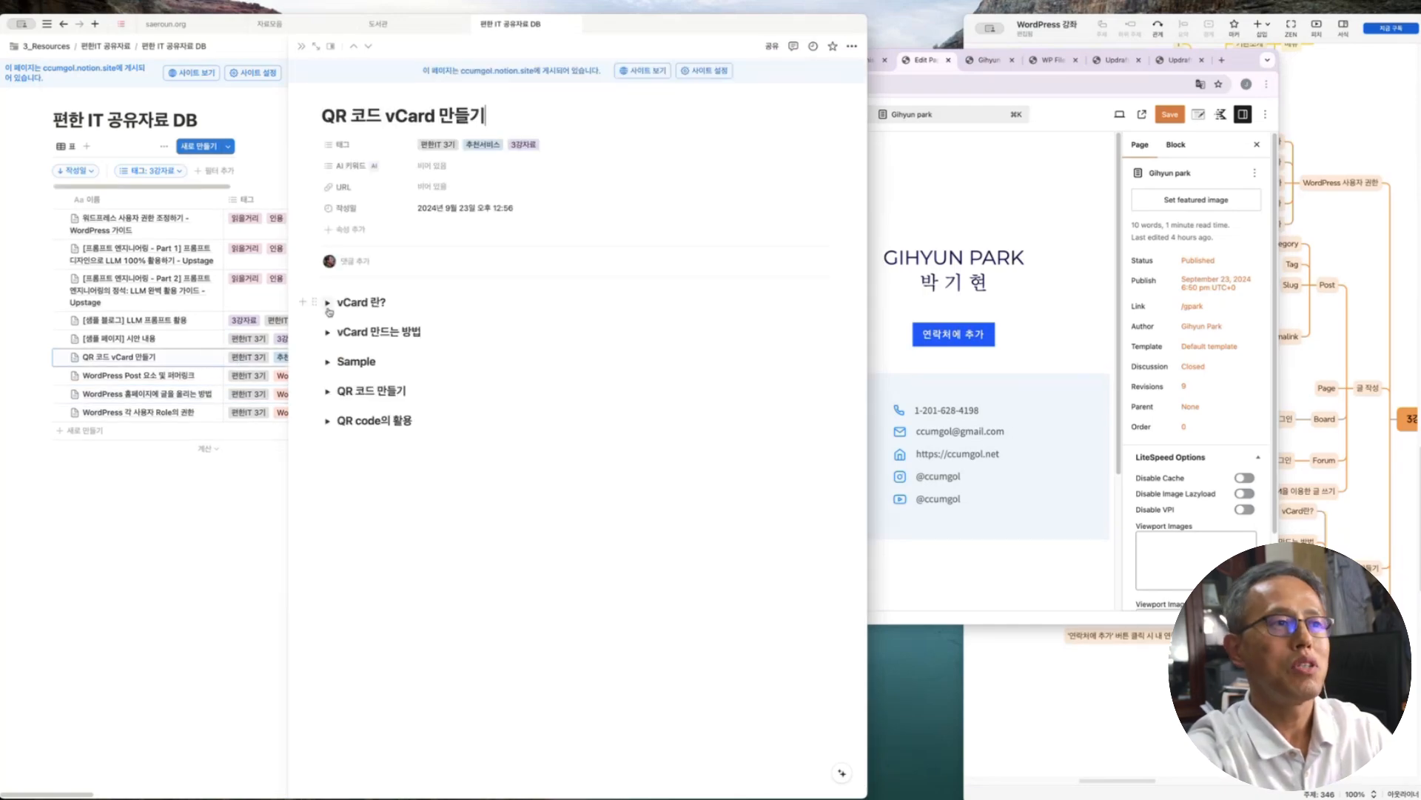
left_click(329, 305)
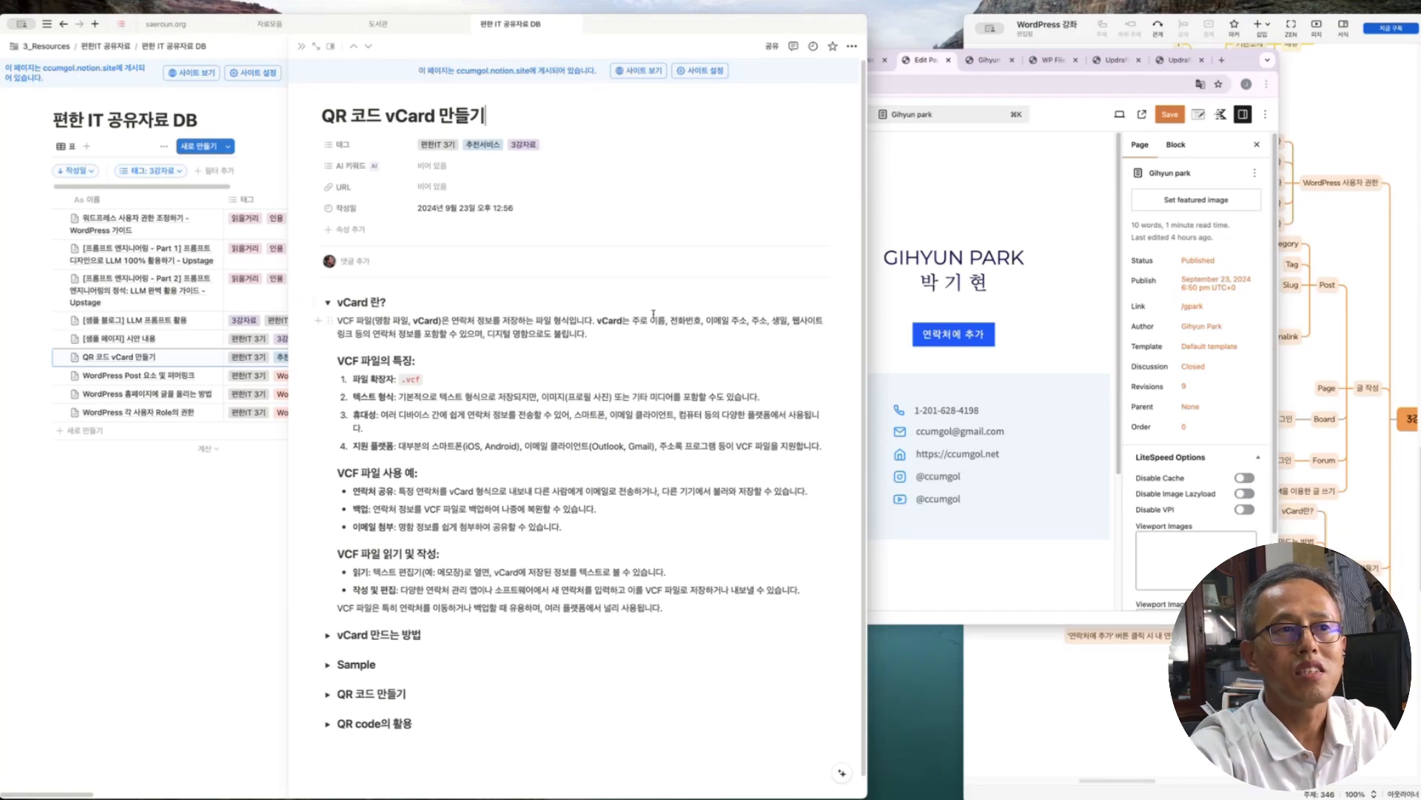
left_click_drag(649, 323, 822, 322)
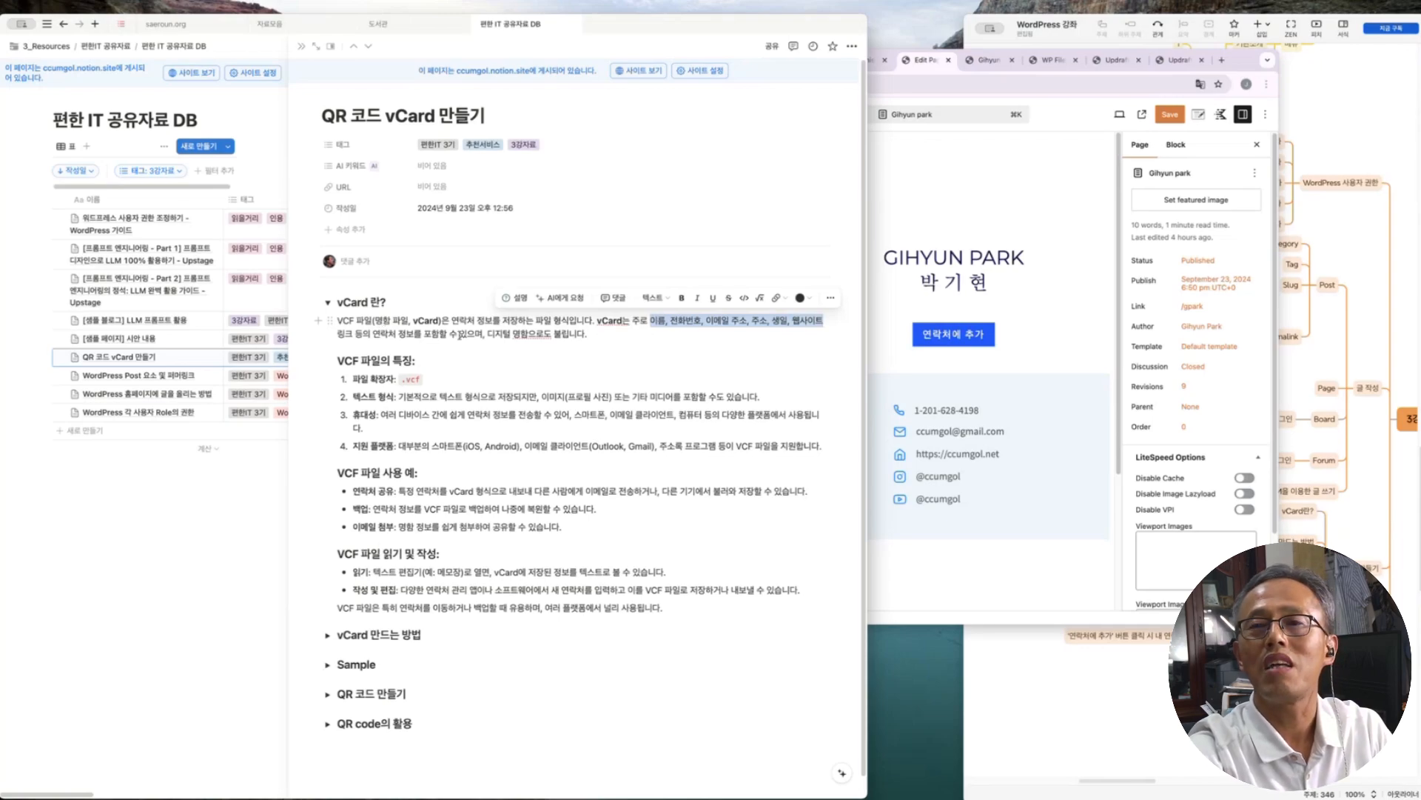
left_click(362, 304)
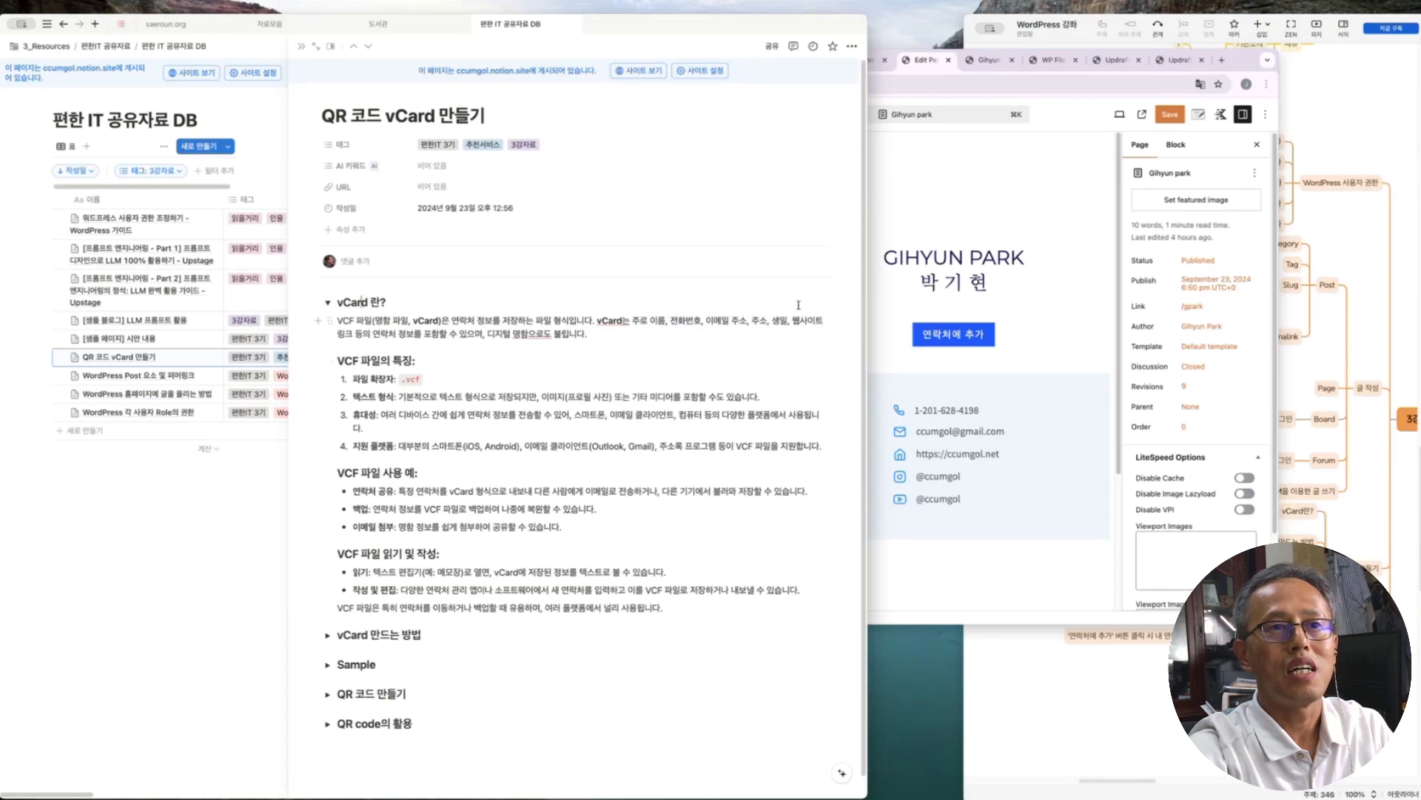
left_click(962, 370)
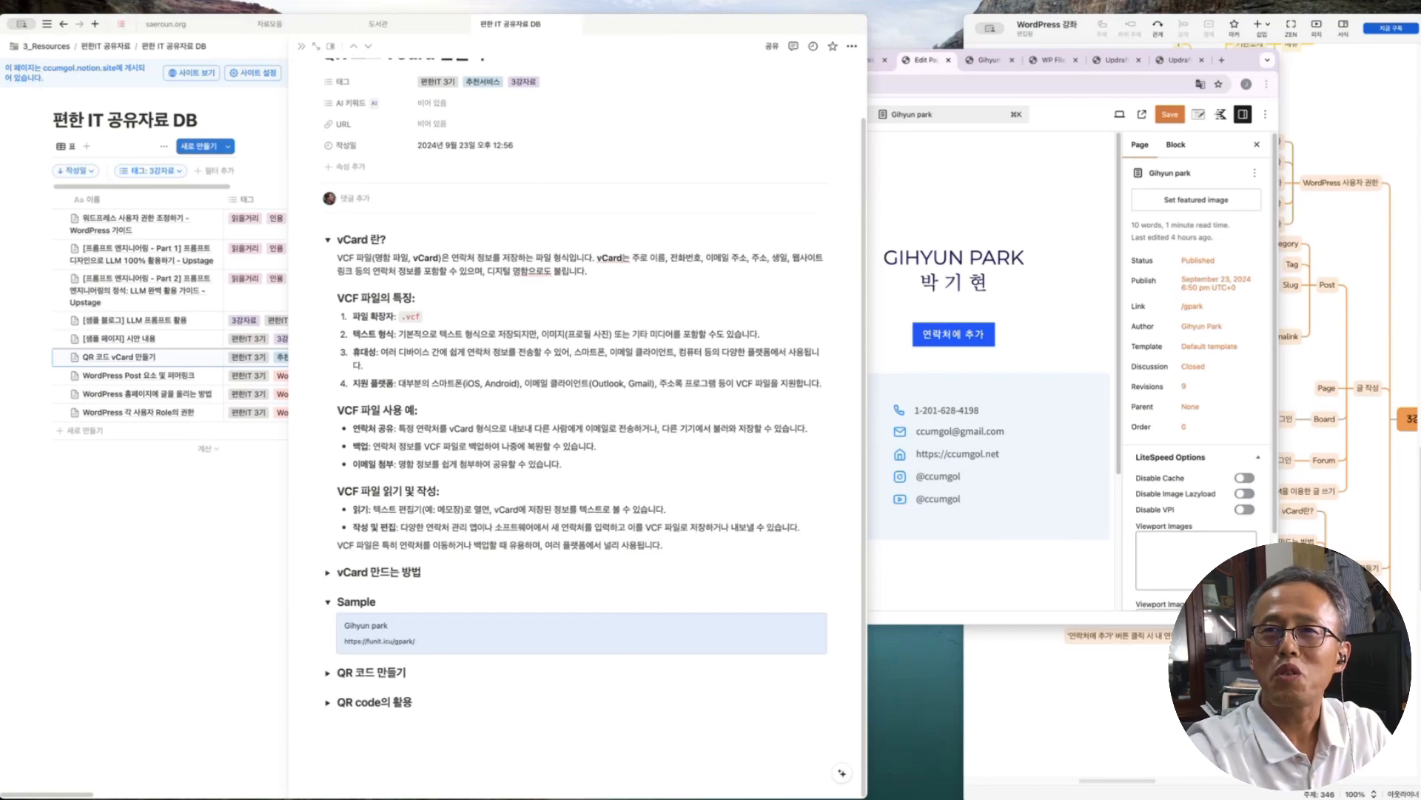
Switch the WordPress contact-card preview to Mobile, scroll through it, then return to Notion
left_click(1036, 185)
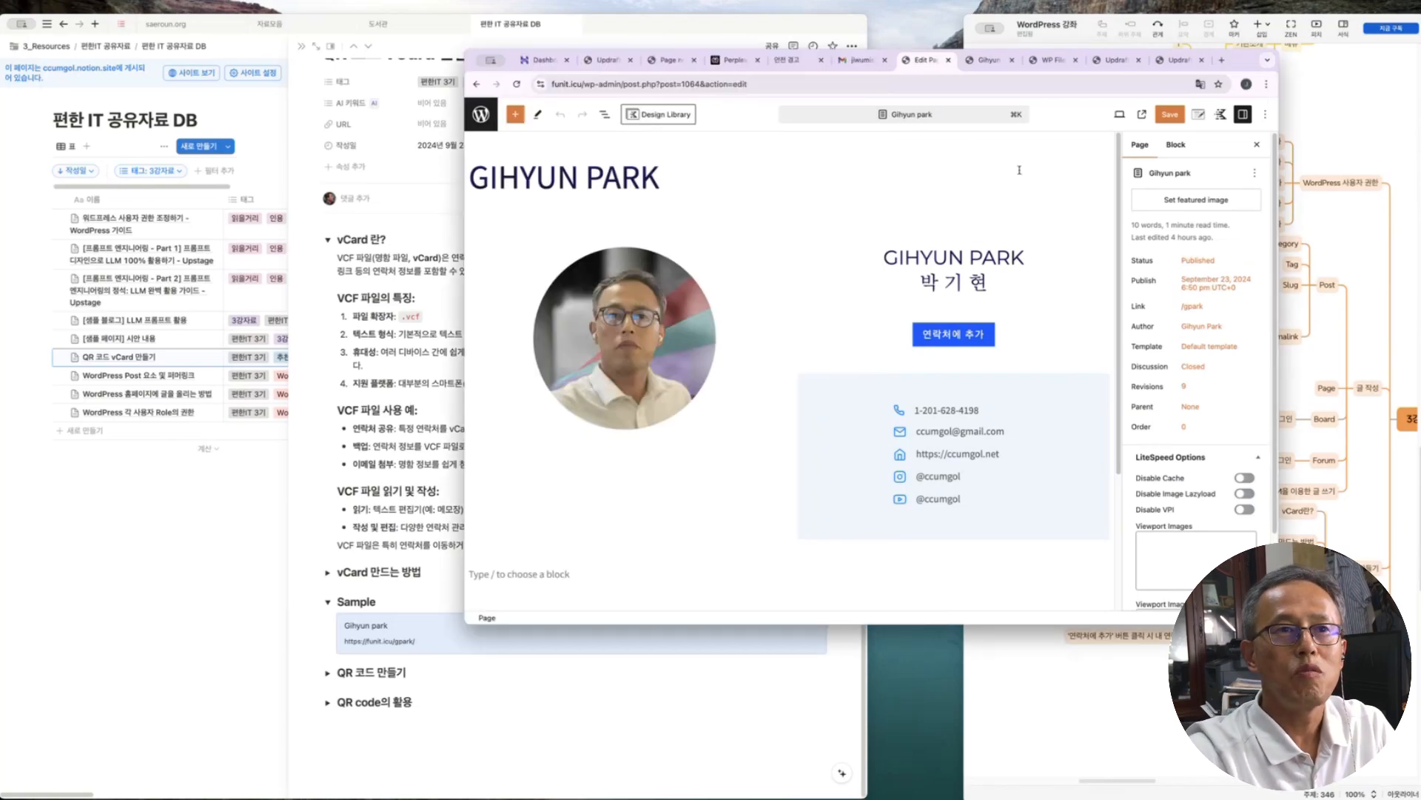
left_click(1119, 114)
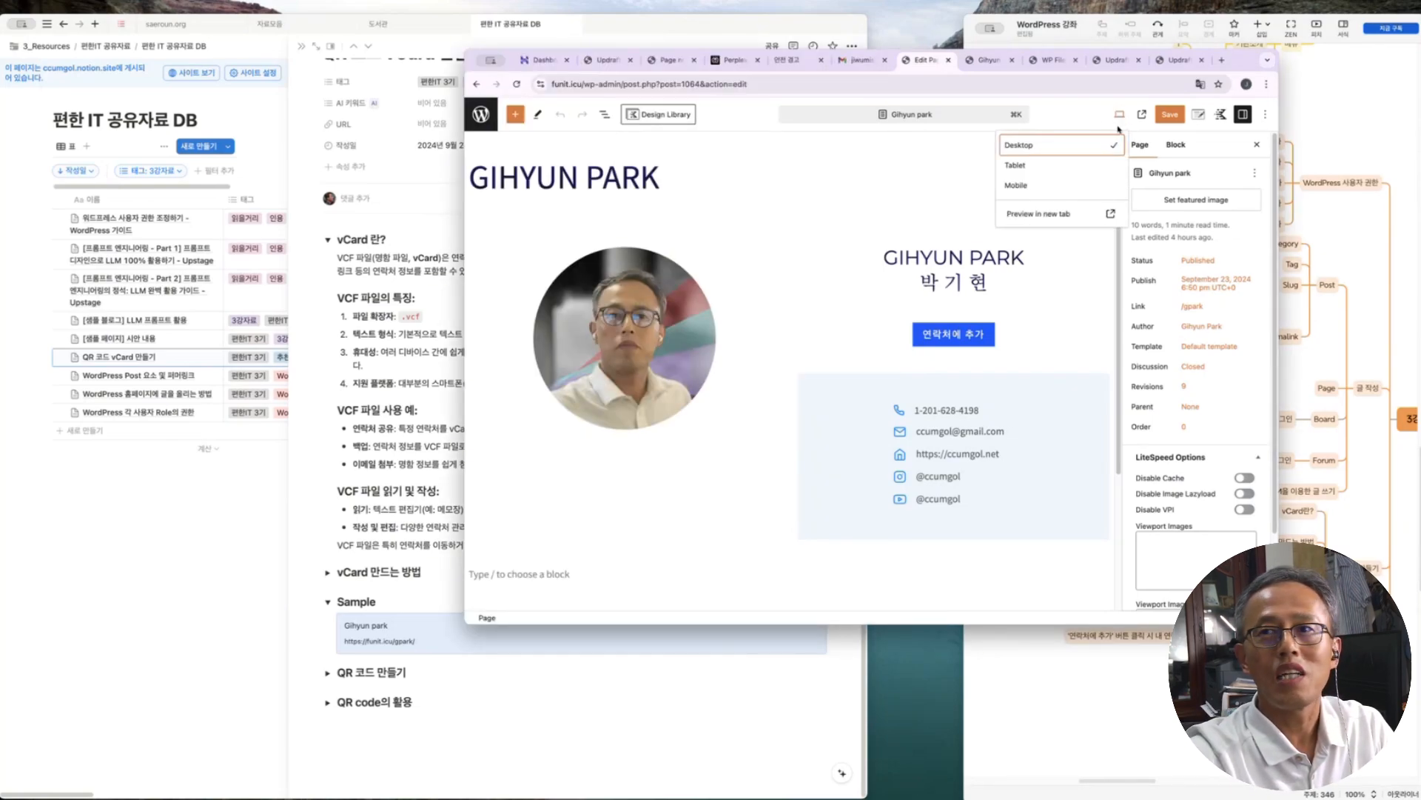
left_click(1022, 185)
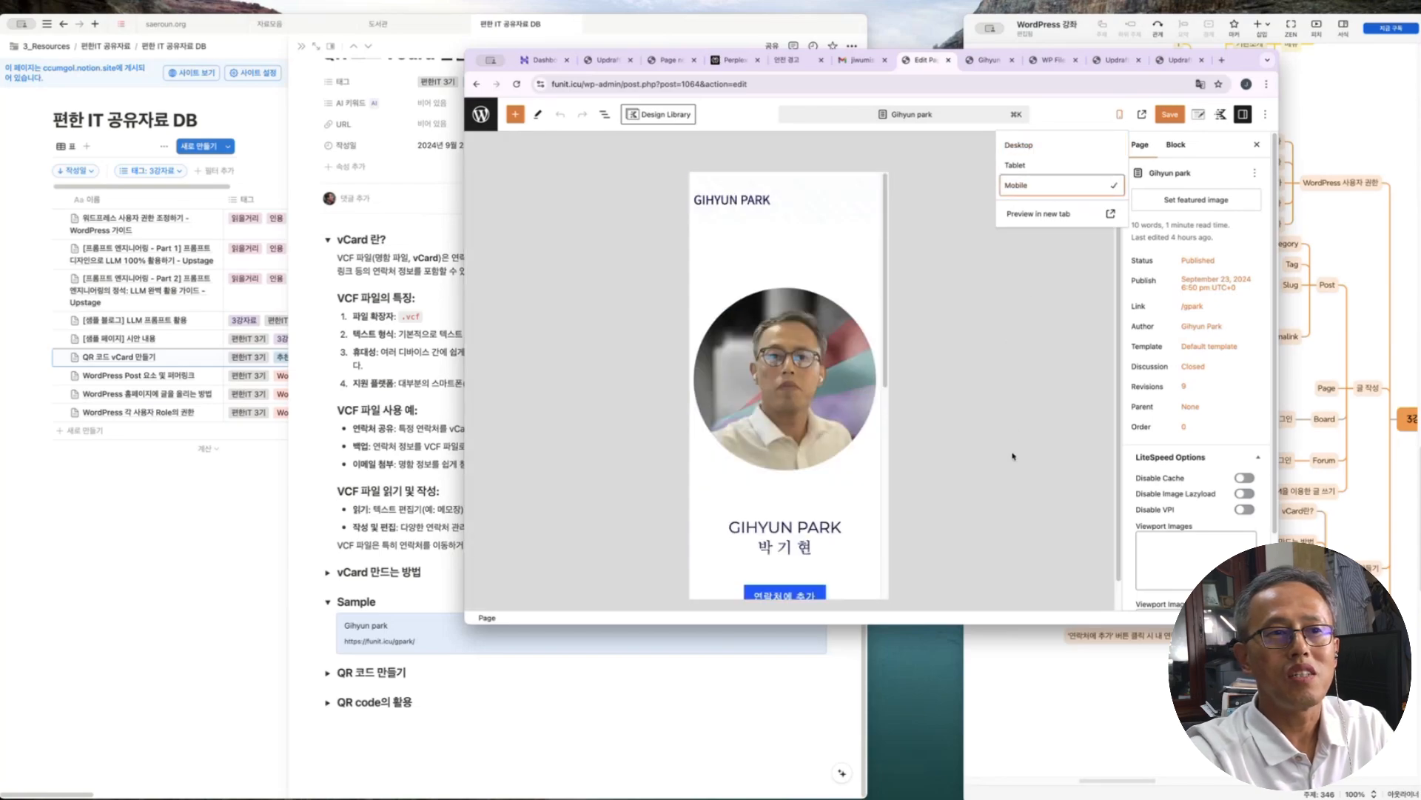
scroll(784, 370, "down", 3)
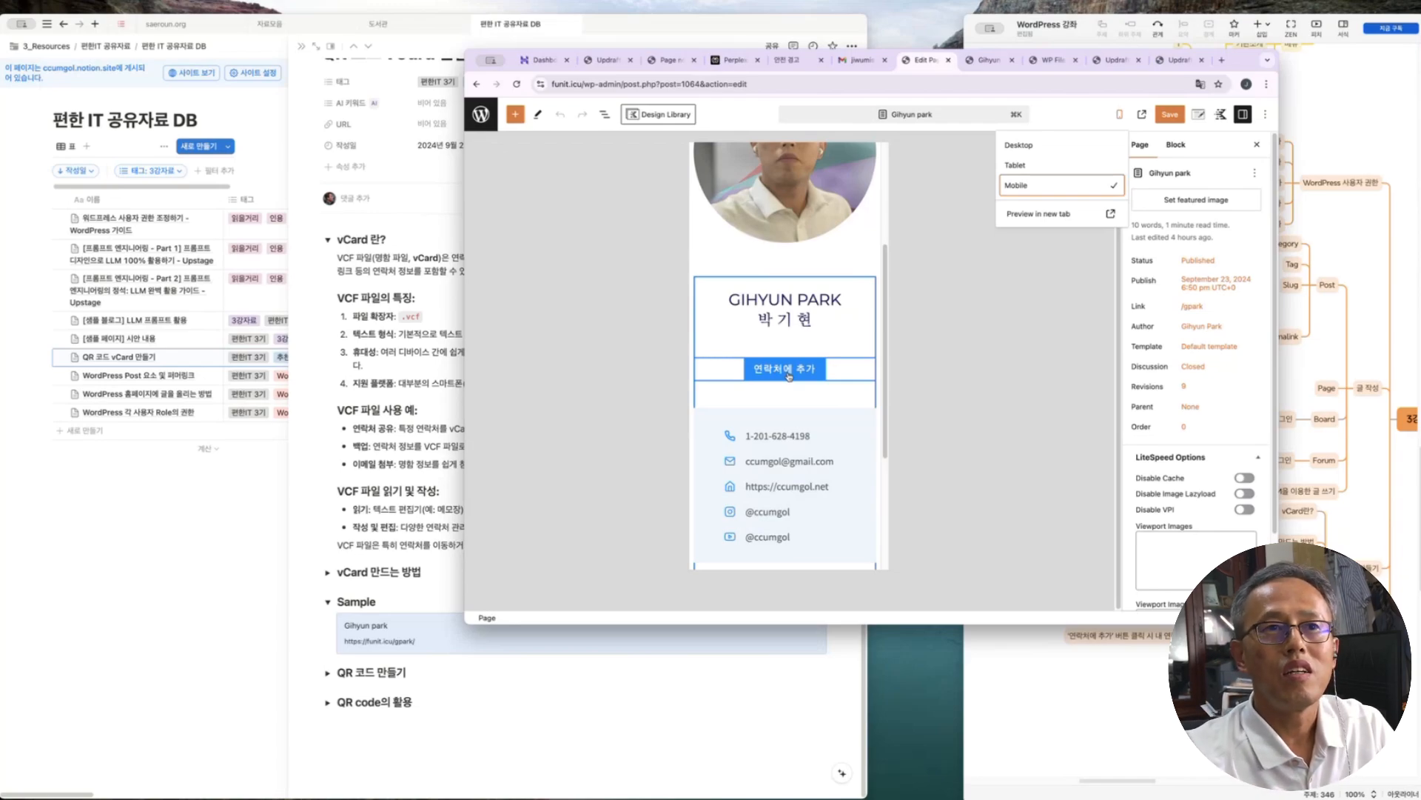
left_click(1057, 286)
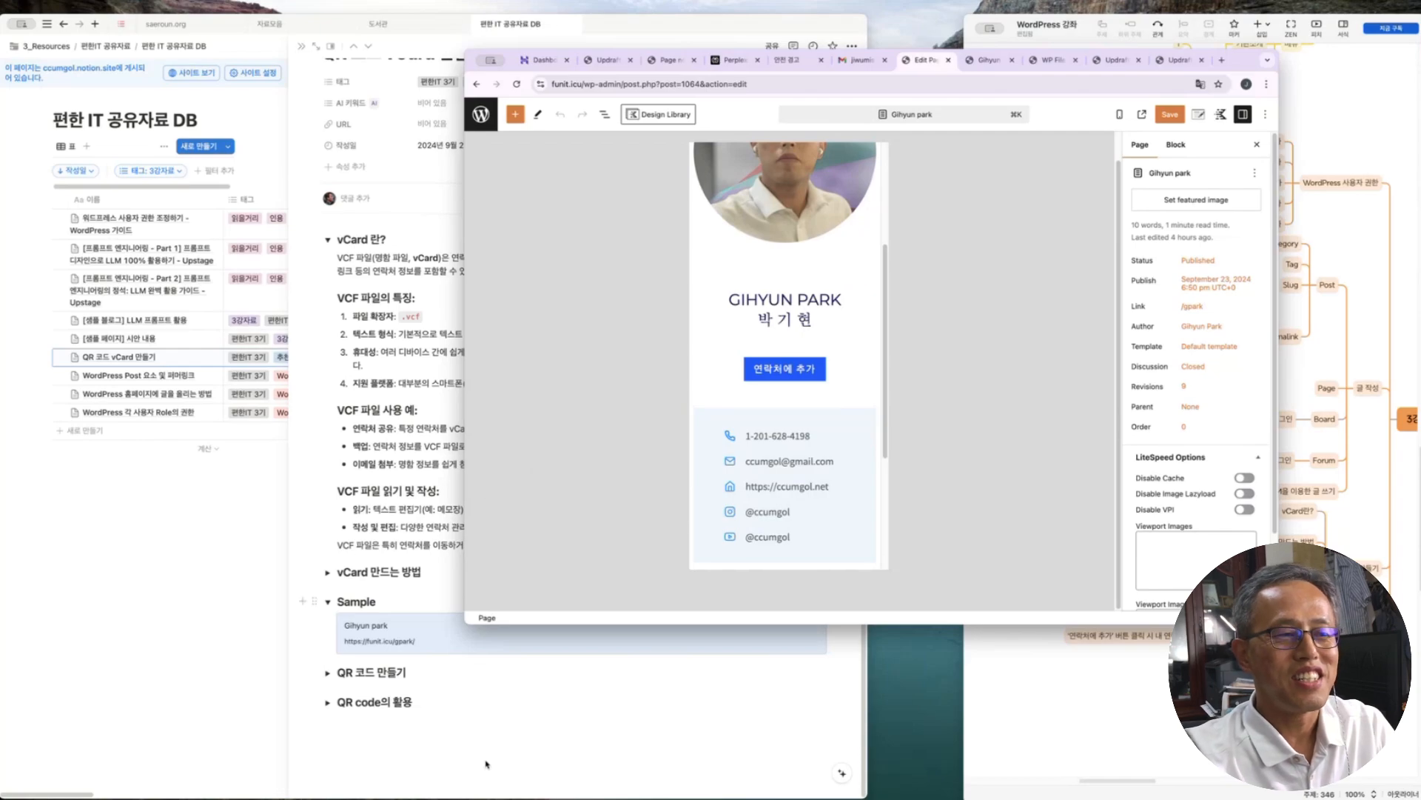
left_click(514, 738)
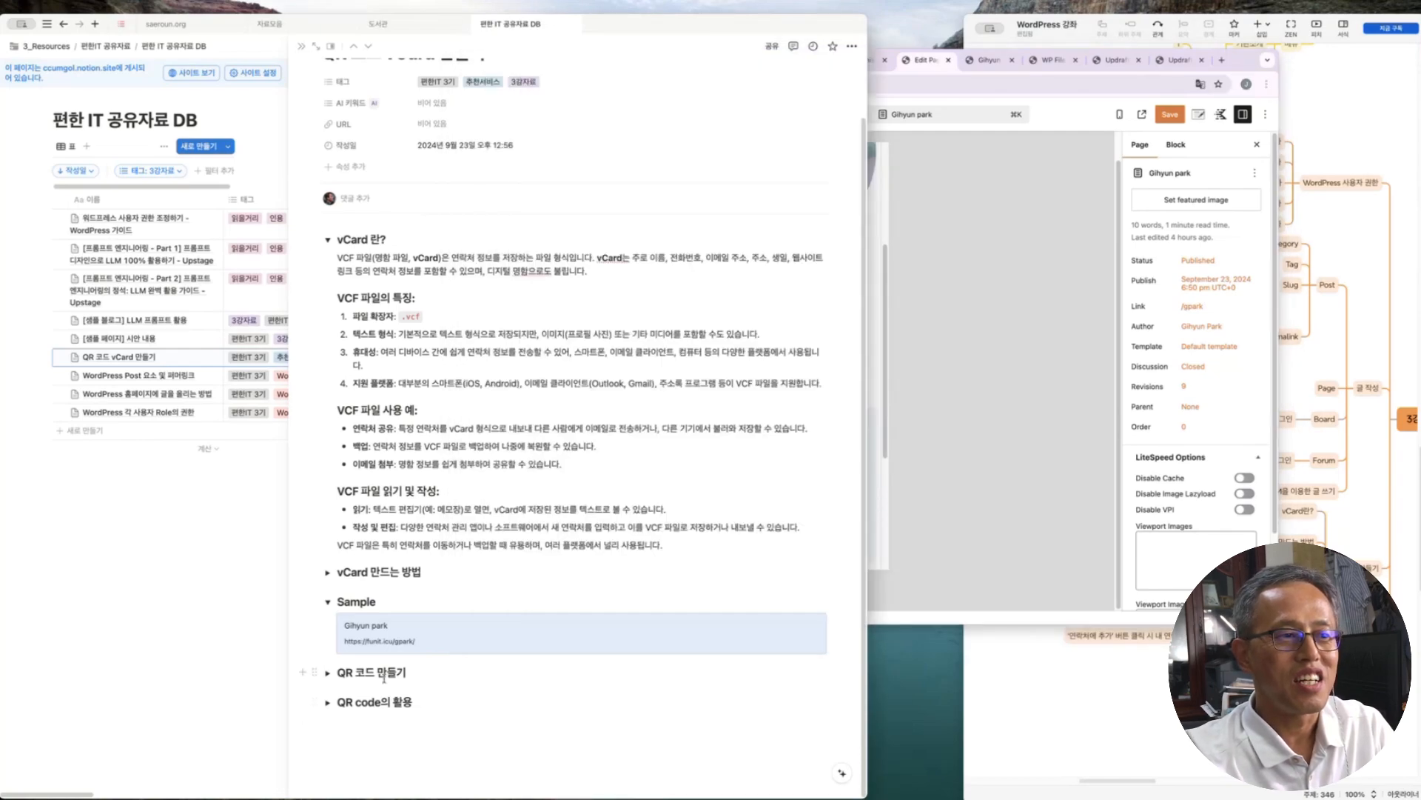
Expand QR 코드 만들기 and launch QRCode Monkey from its bookmark card, then reposition the window
left_click(329, 673)
scroll(329, 674, "down", 4)
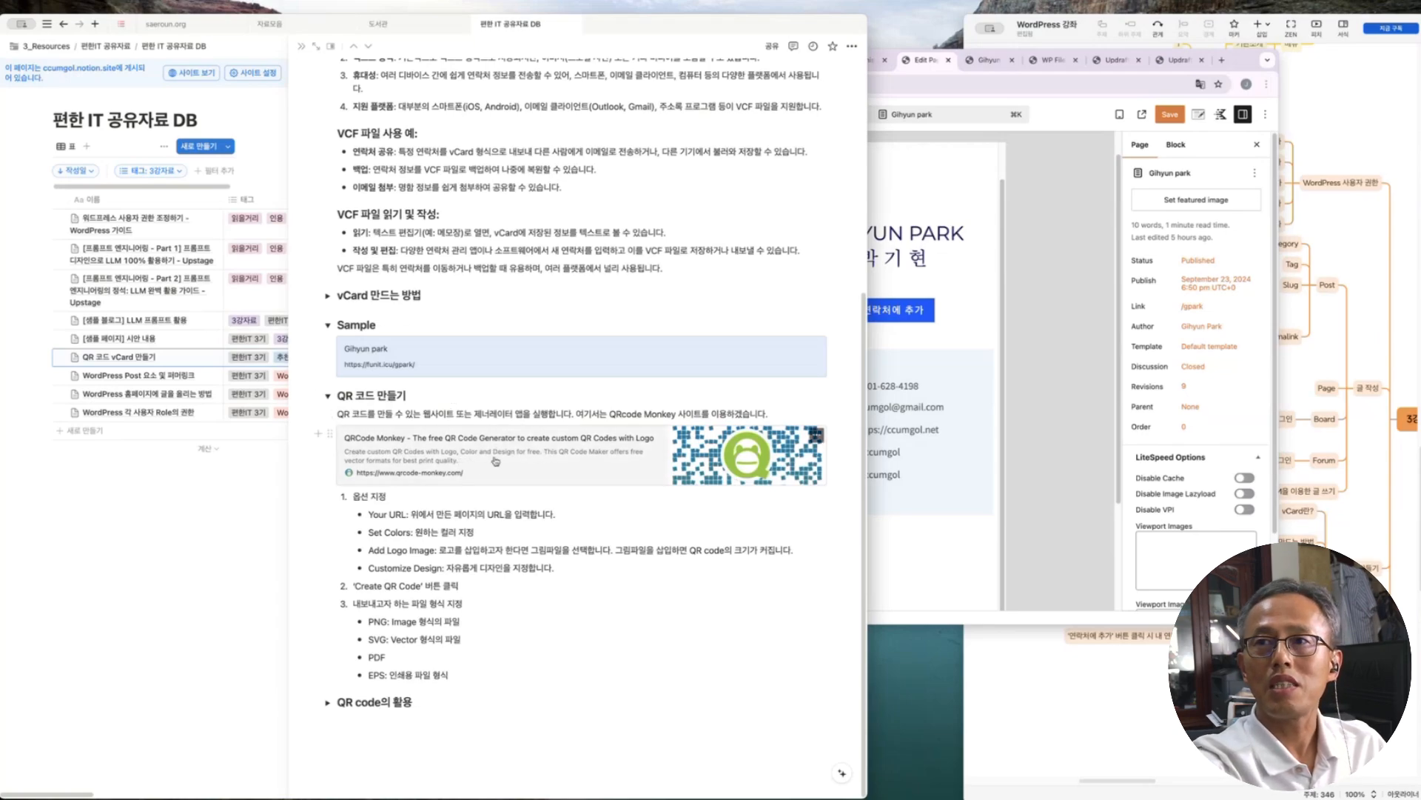
left_click(495, 461)
left_click_drag(876, 54, 960, 37)
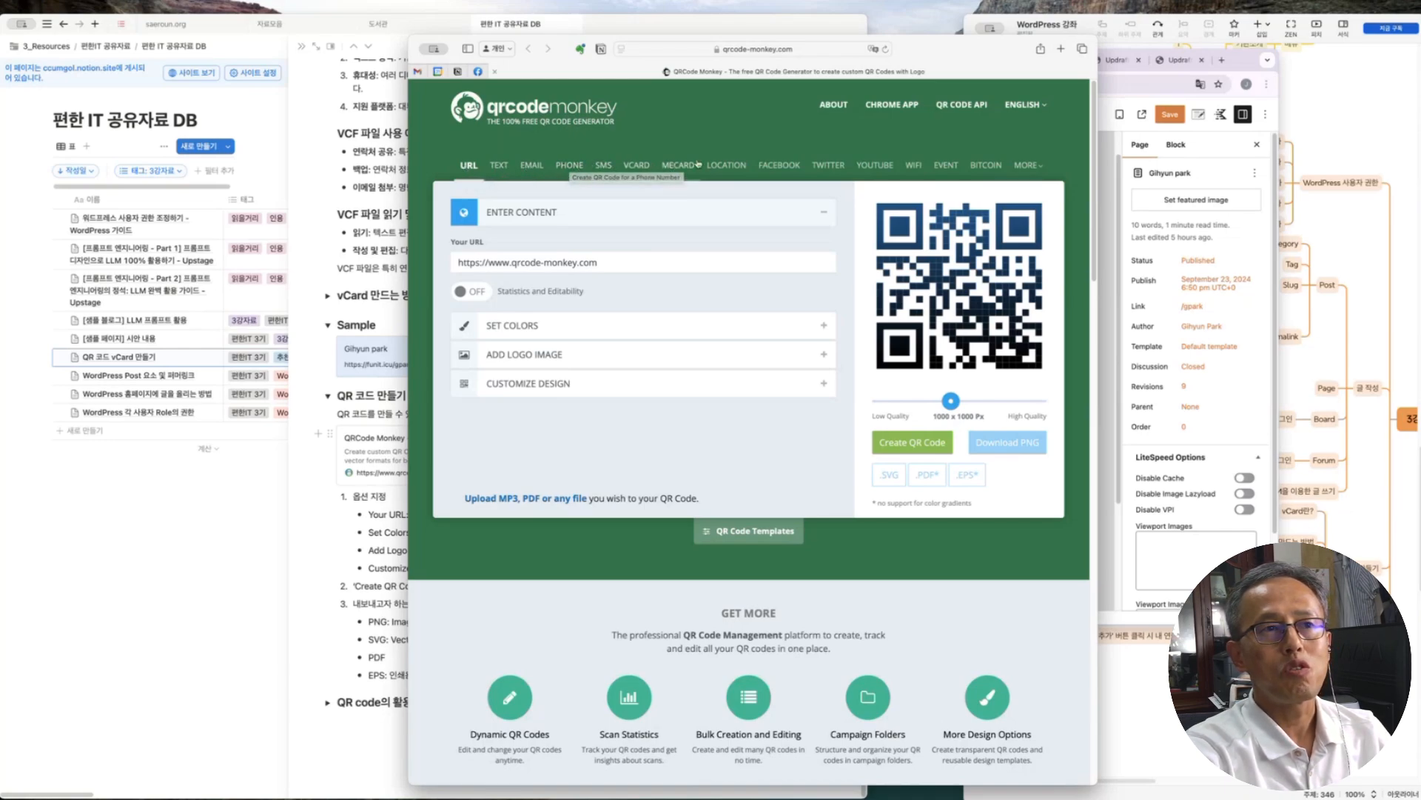
Create a TEXT QR code reading '나는 하나님을 사랑합니다.'
left_click(1030, 166)
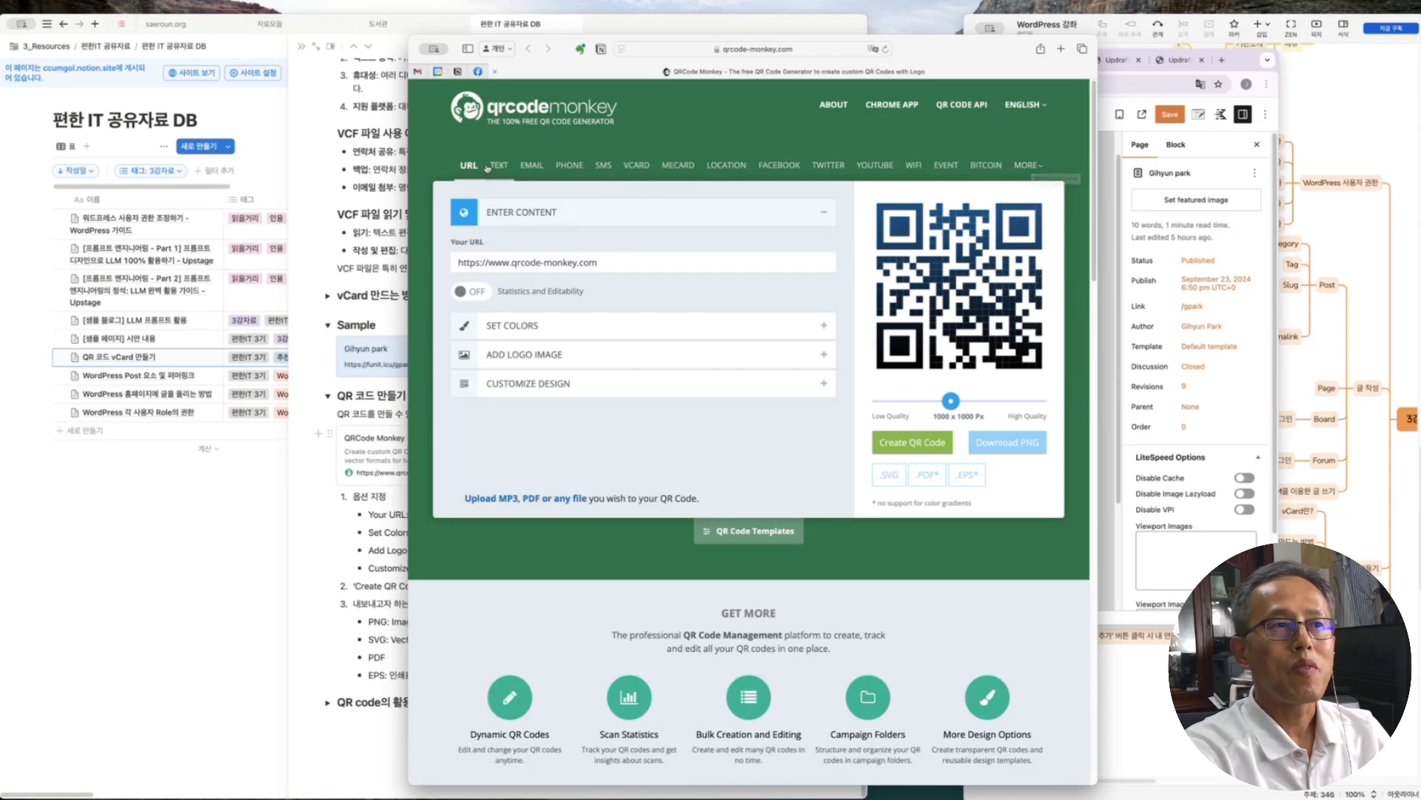
left_click(510, 165)
left_click(516, 263)
type("나는 하나님")
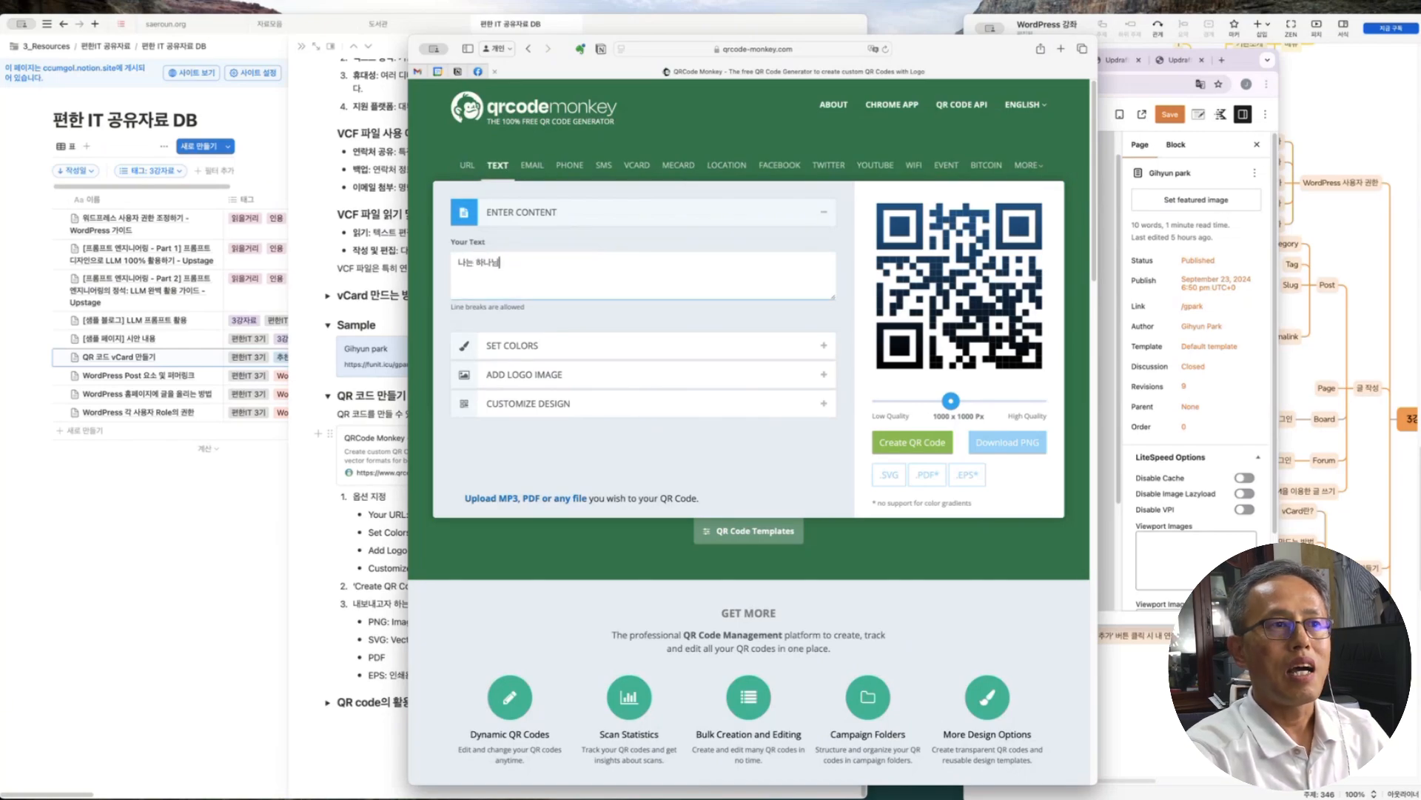
type("을 사랑합니다.")
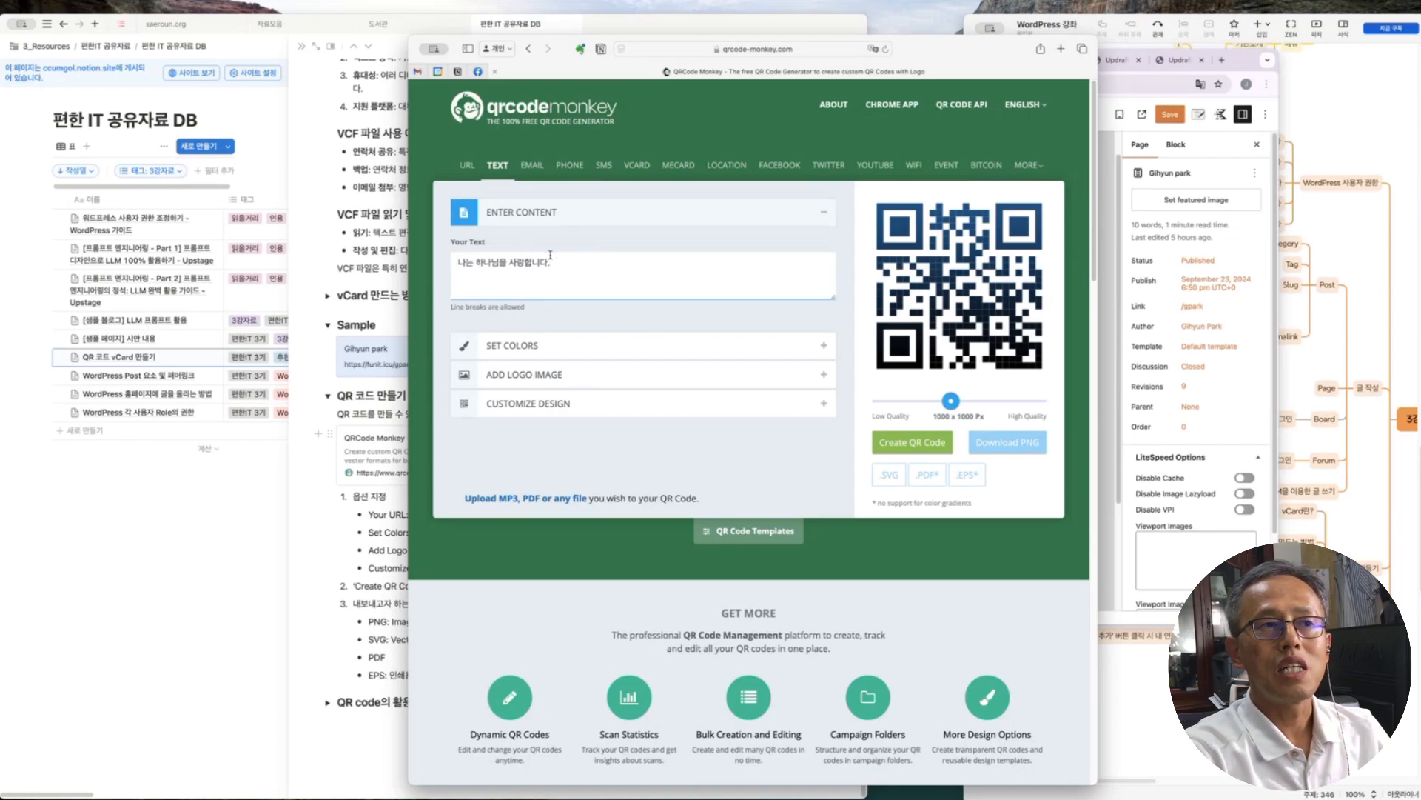
left_click(917, 444)
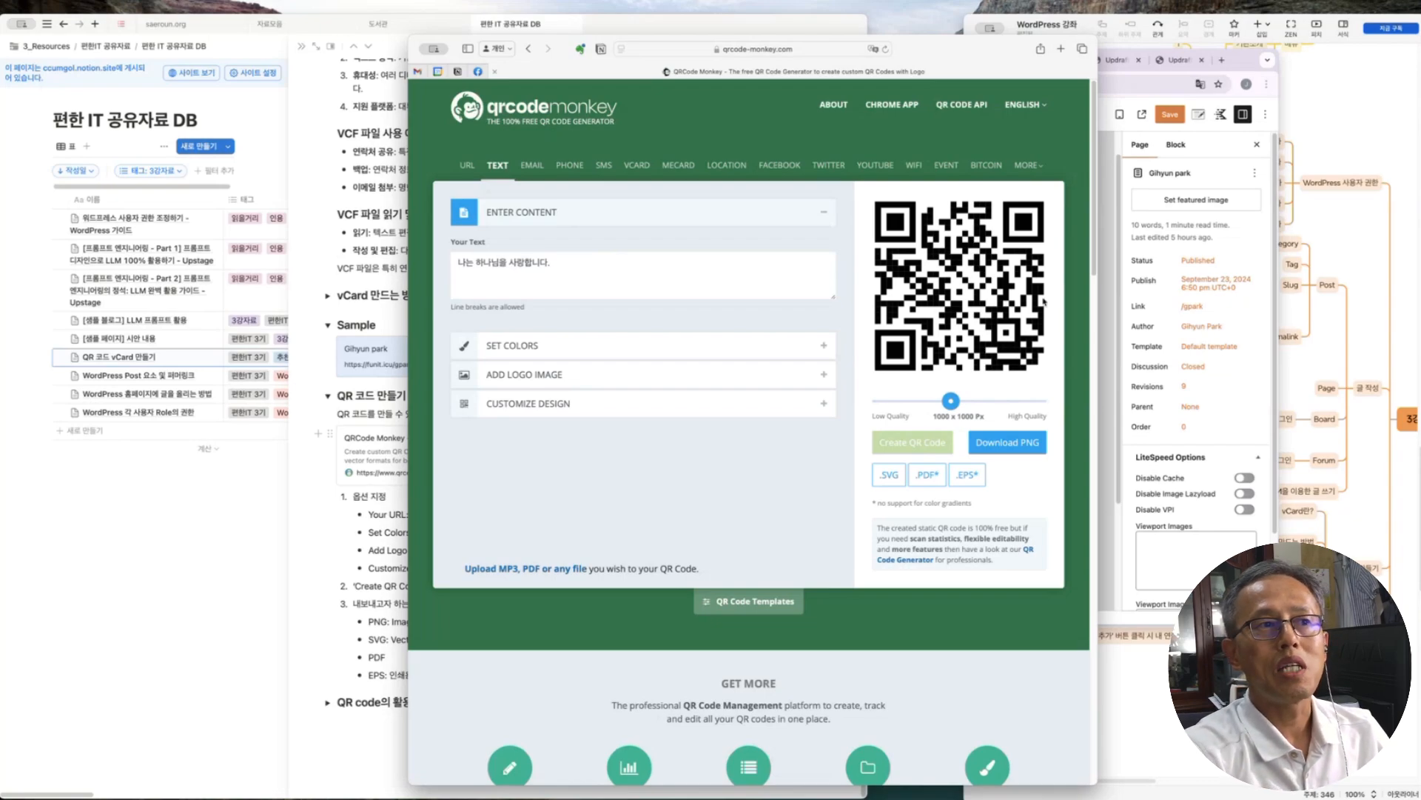
Step through the EMAIL and PHONE types to the VCARD contact form
left_click_drag(565, 254, 444, 260)
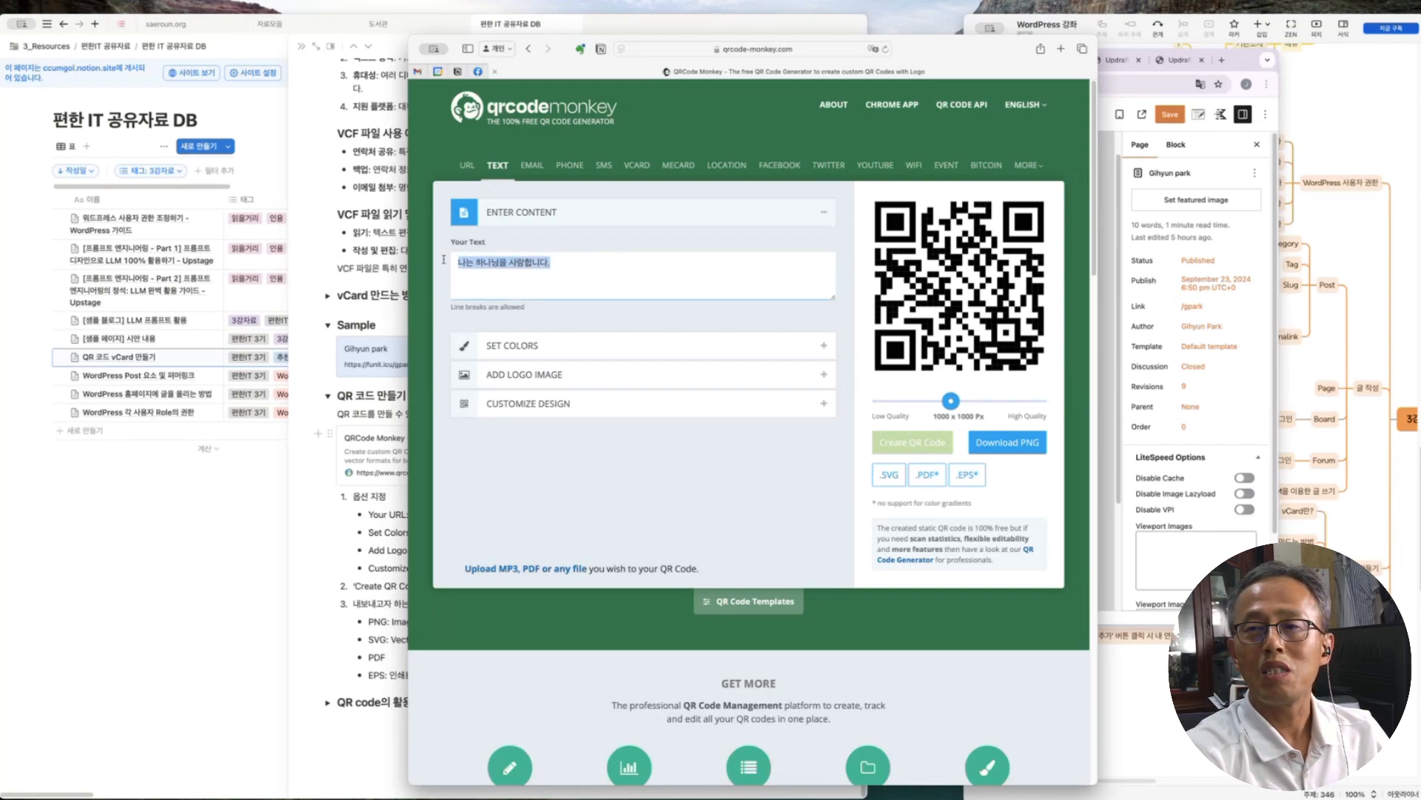
left_click(531, 165)
left_click(578, 166)
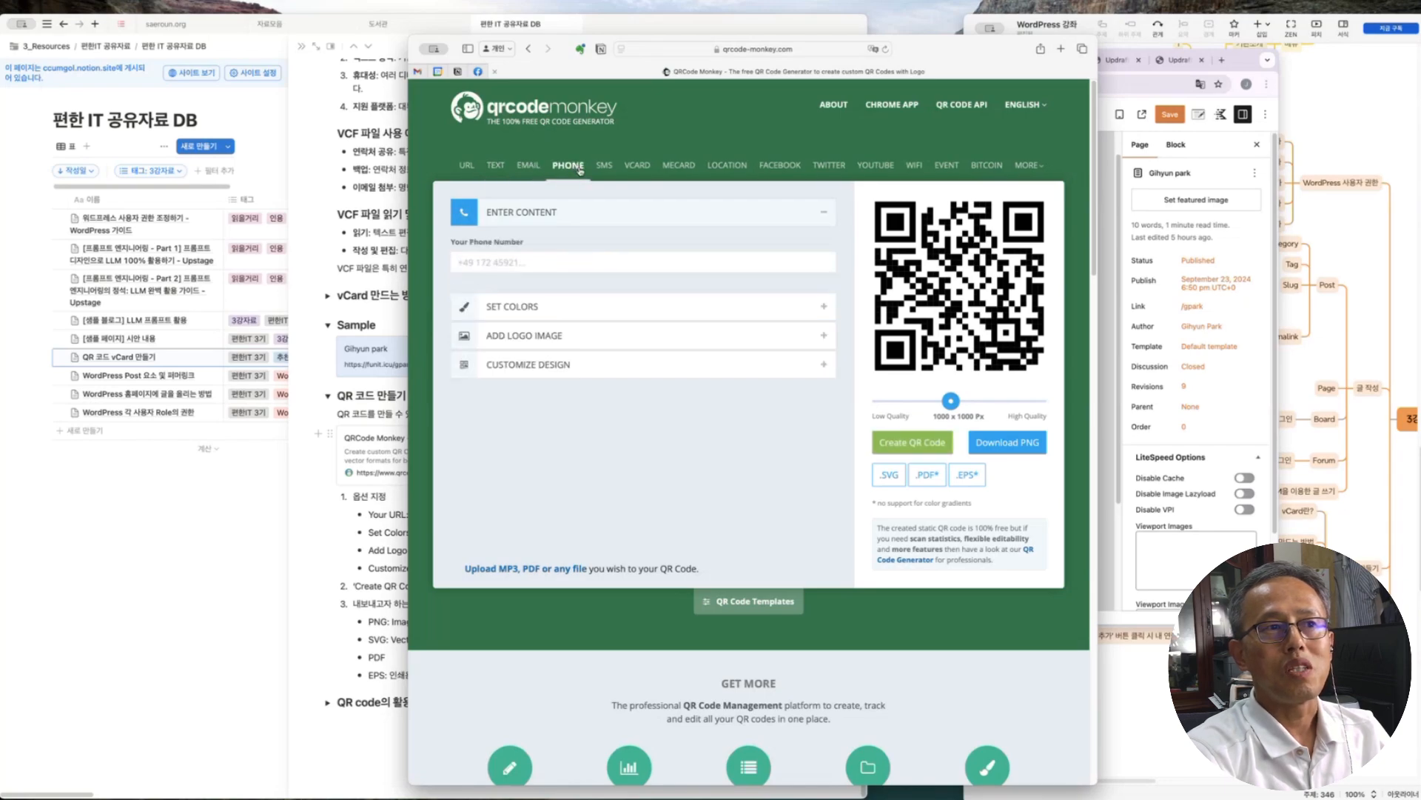
left_click(652, 161)
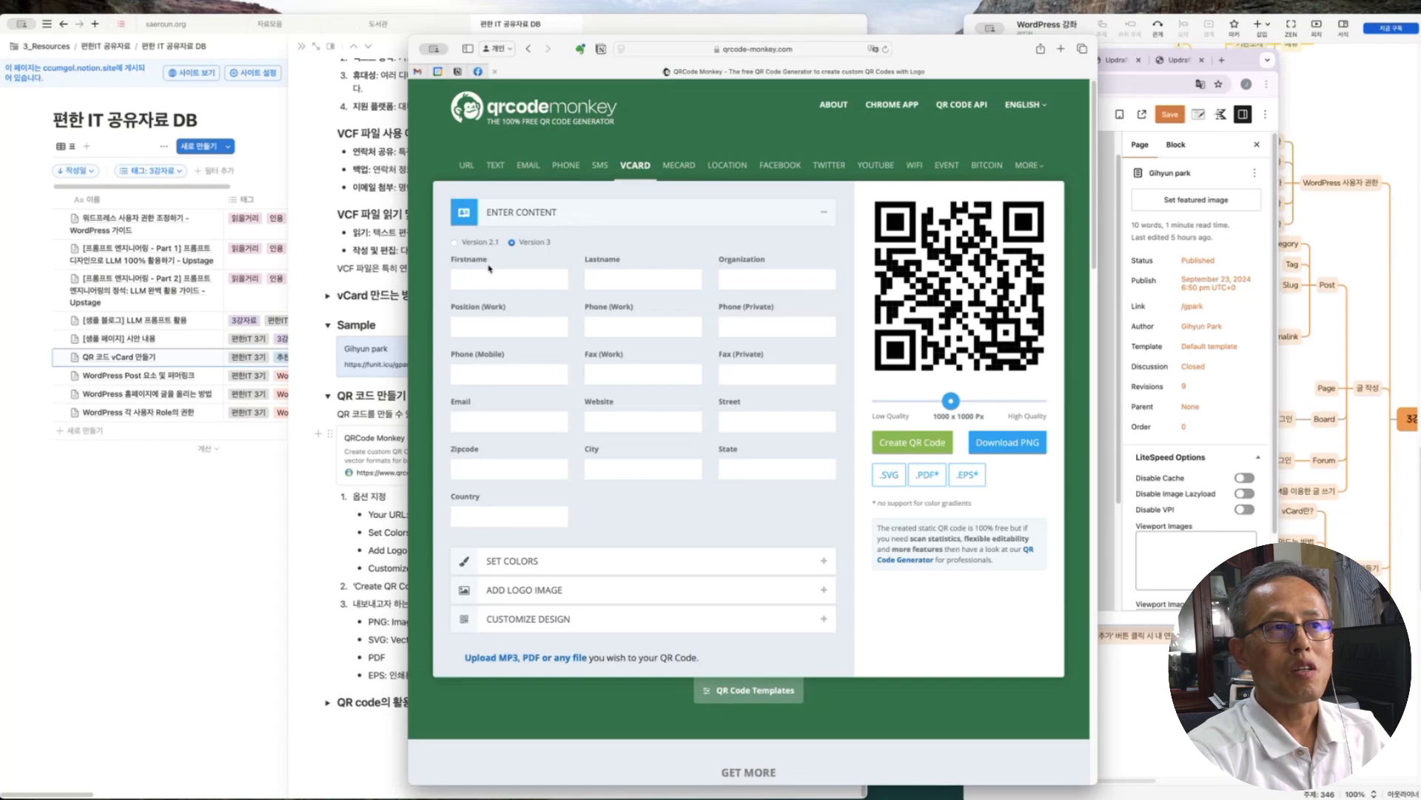
Enter the contact's first name in the vCard form and create the QR code
left_click(502, 286)
type("ㅎ")
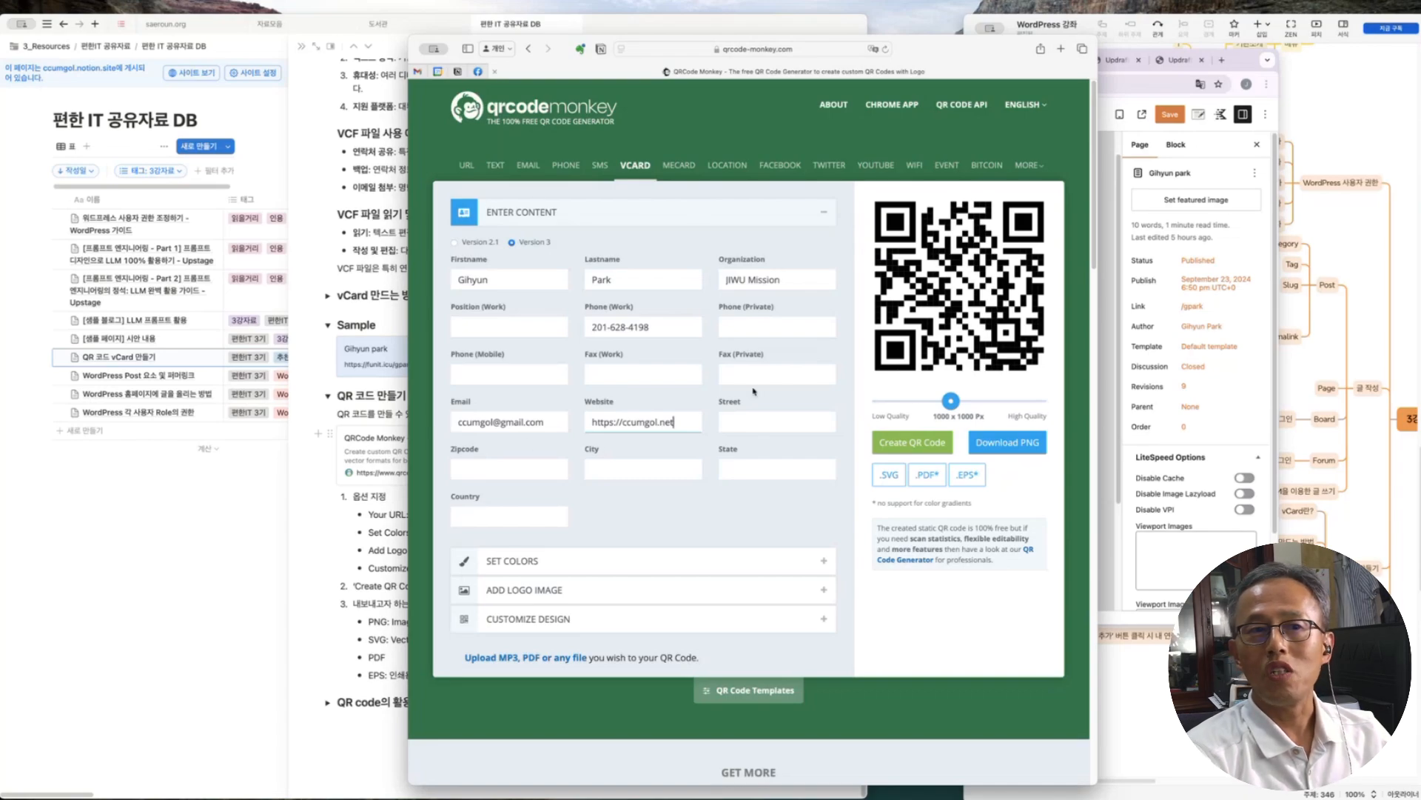
left_click(916, 445)
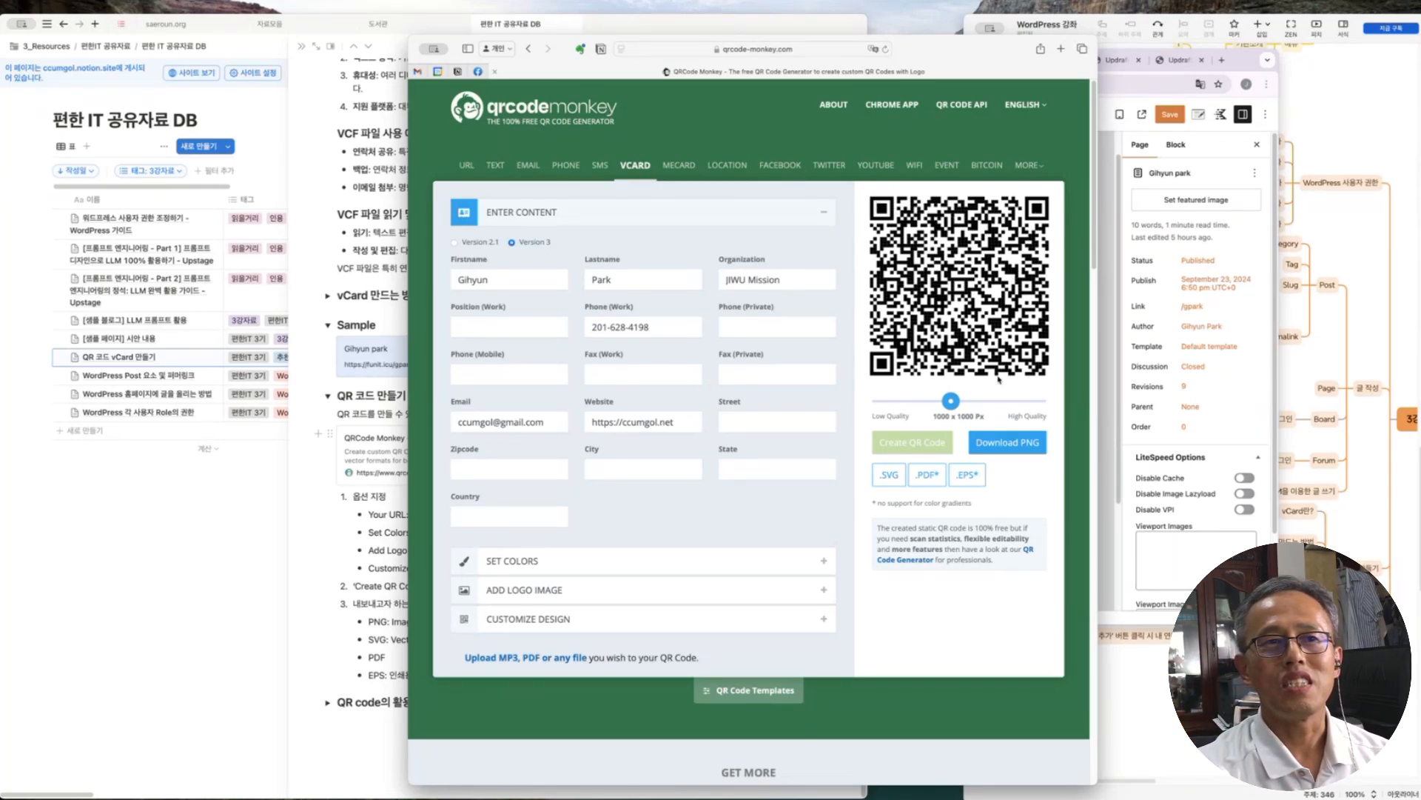
Under Customize Design, generate with the dotted body shape, then regenerate with the square shape
left_click(530, 621)
left_click(543, 355)
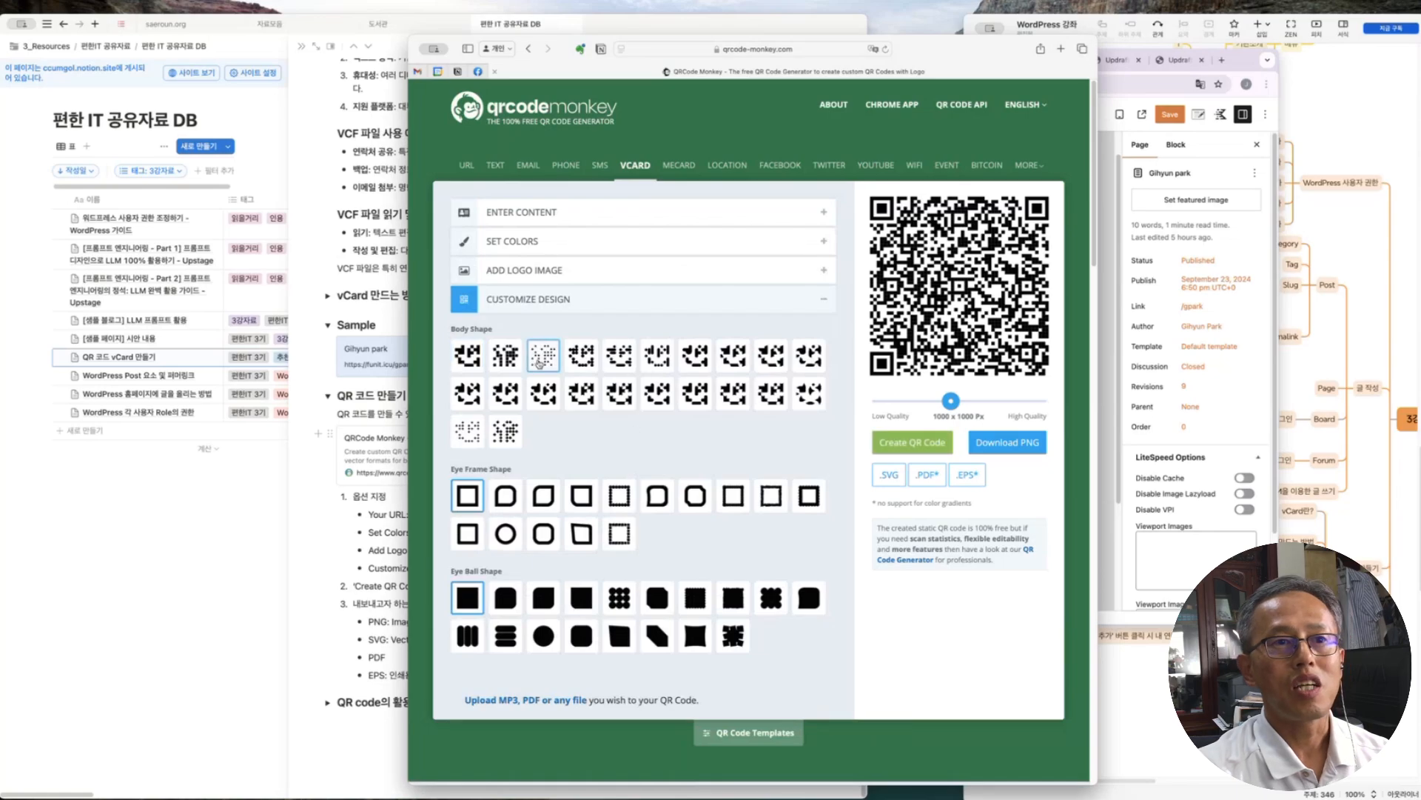
left_click(917, 442)
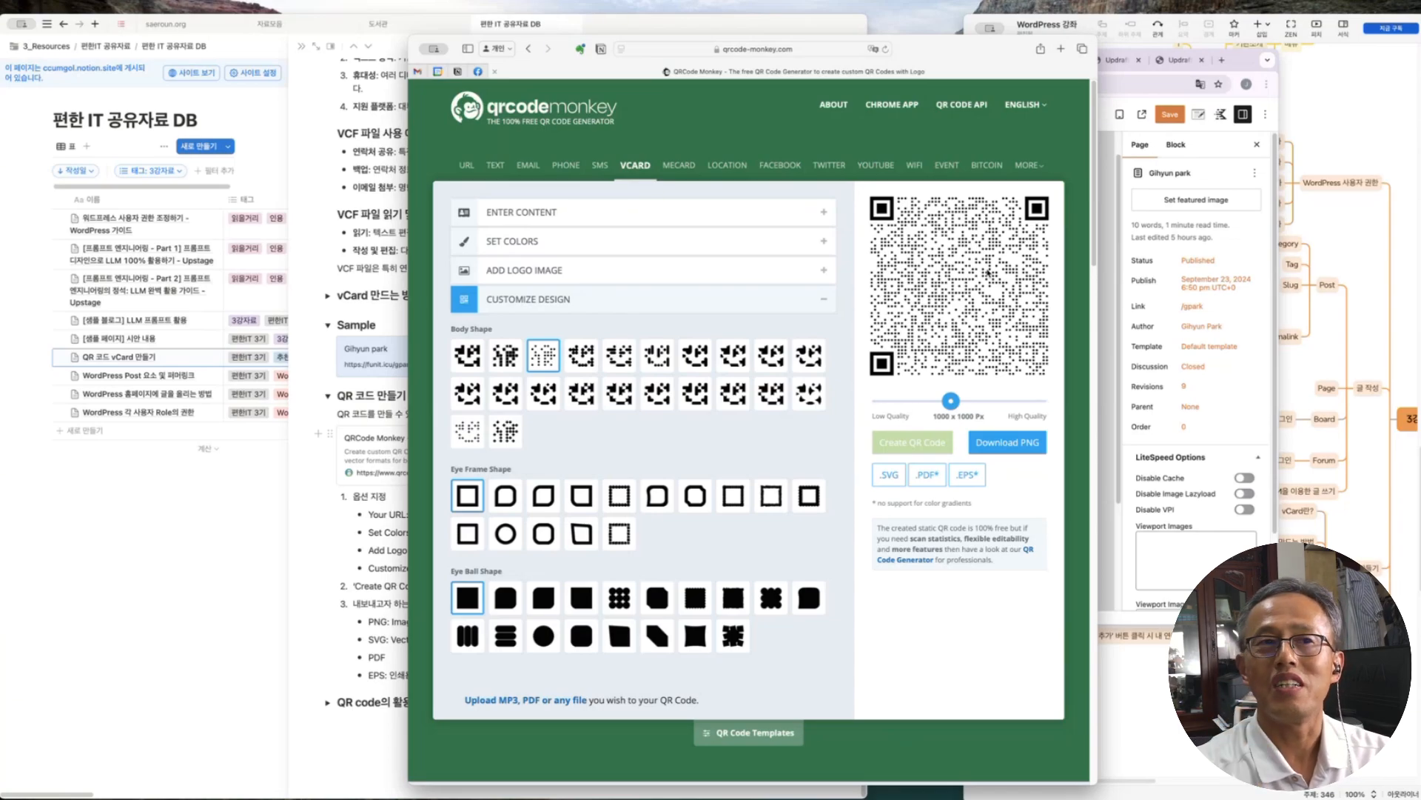
left_click(467, 355)
left_click(912, 441)
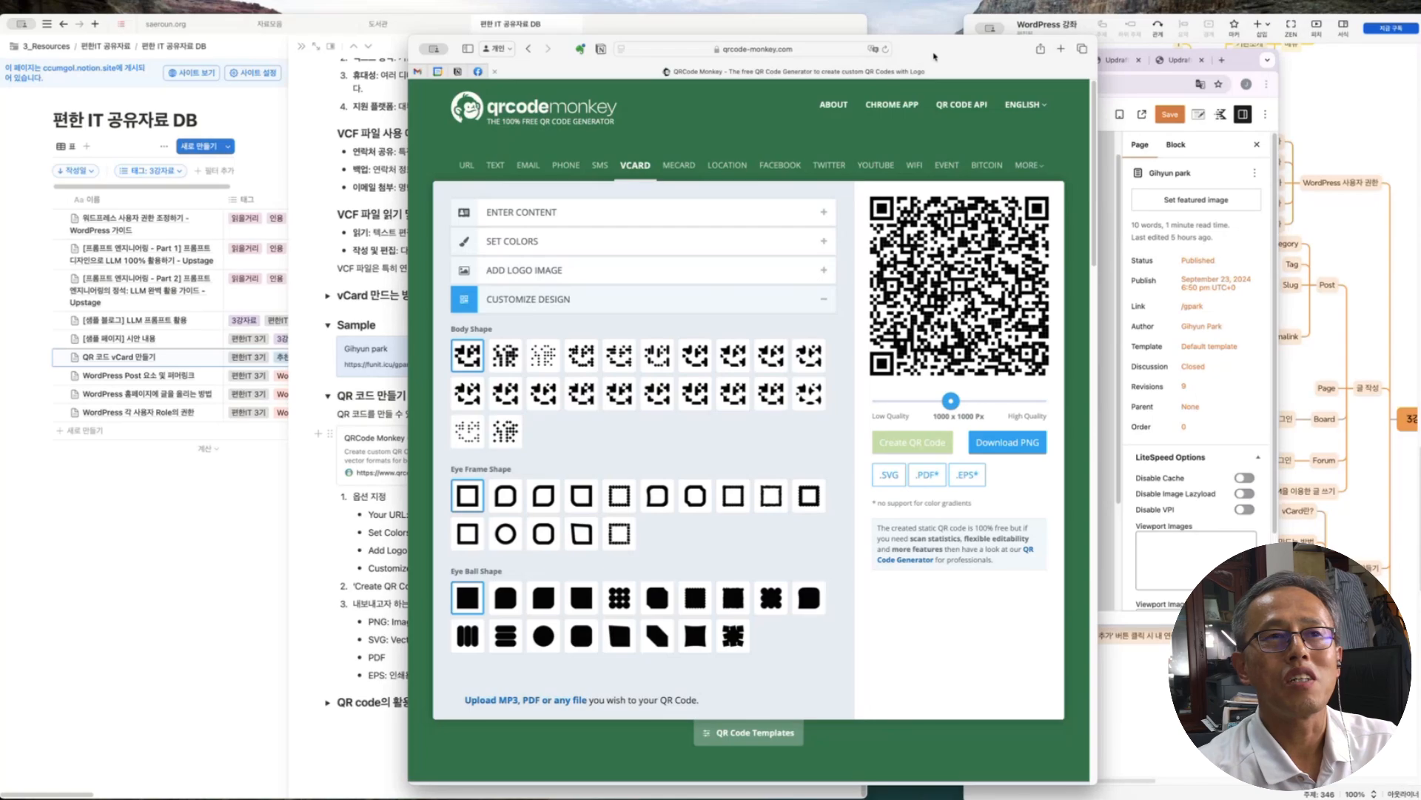
Switch to the URL type and paste the contact page's address without the trailing slash
left_click_drag(934, 57, 770, 104)
left_click_drag(771, 104, 819, 66)
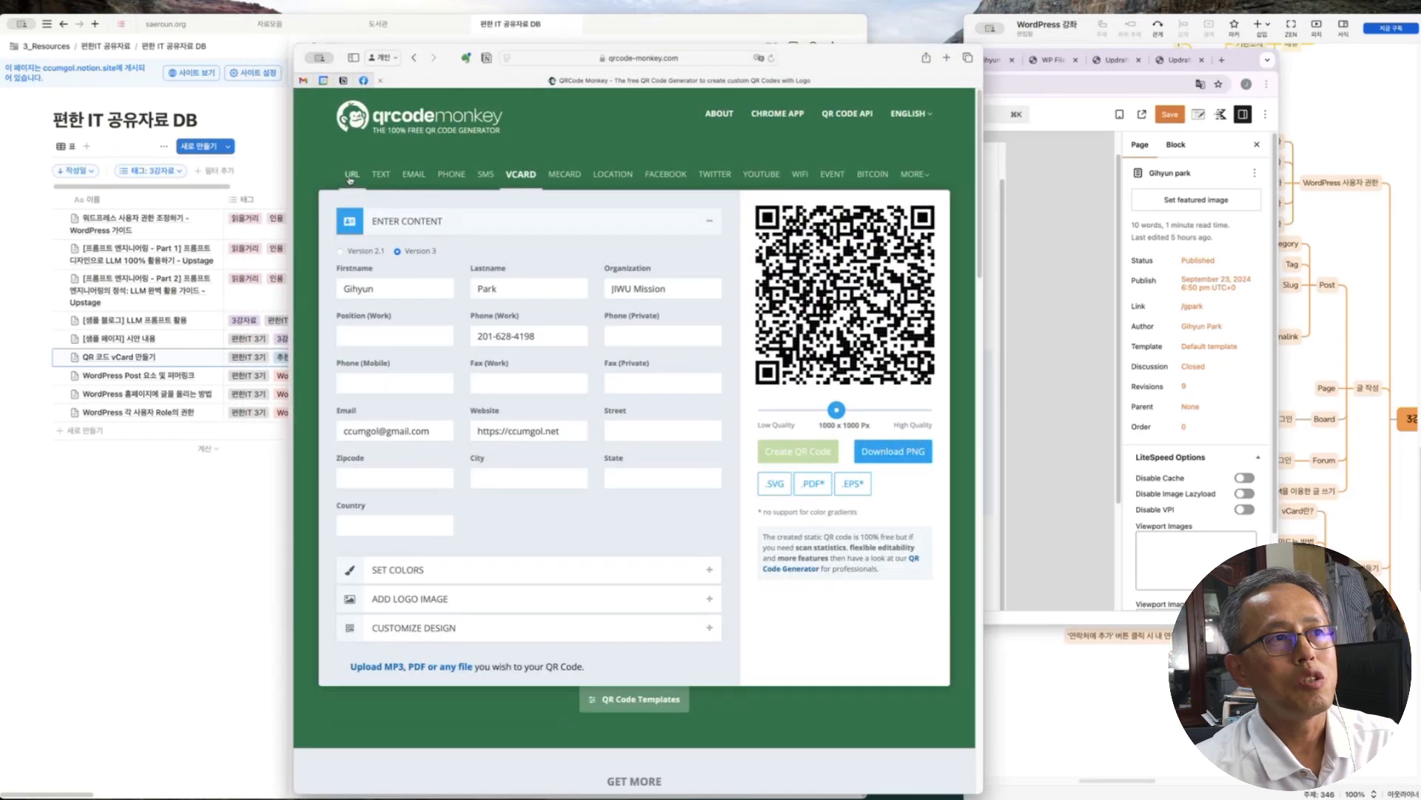
left_click(353, 174)
left_click(426, 227)
left_click(412, 271)
key("super+a")
type("https://funit.icu/gpark/")
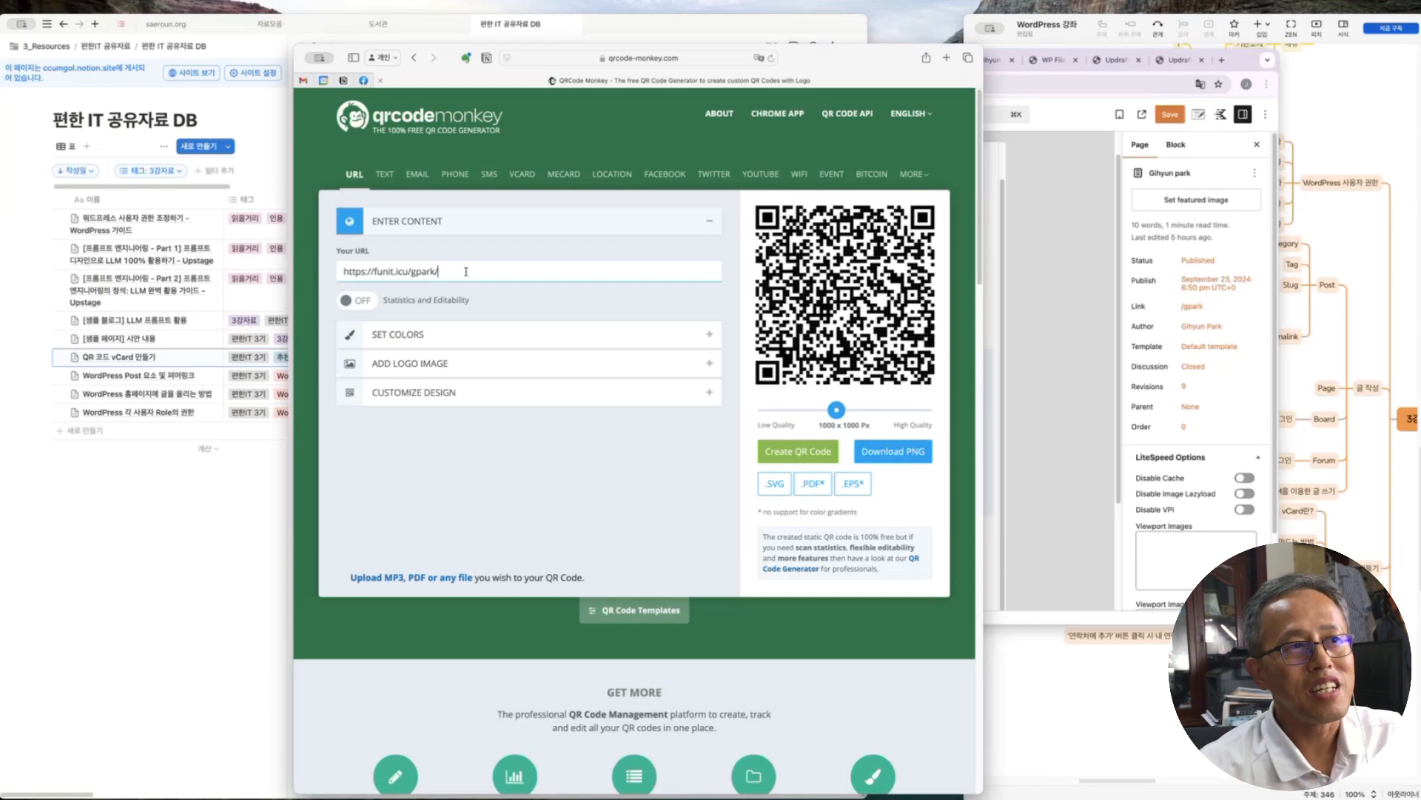
key("BackSpace")
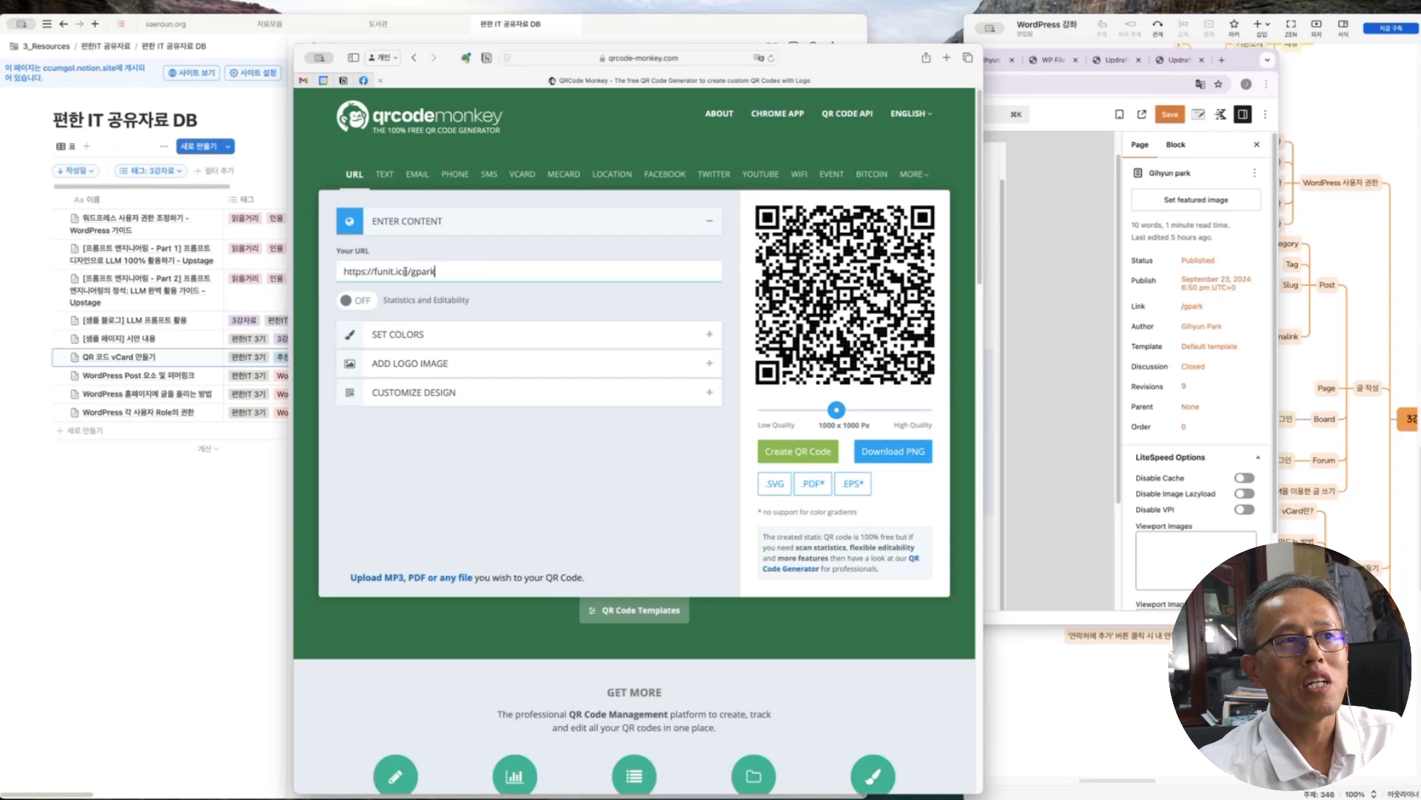
left_click_drag(409, 273, 464, 270)
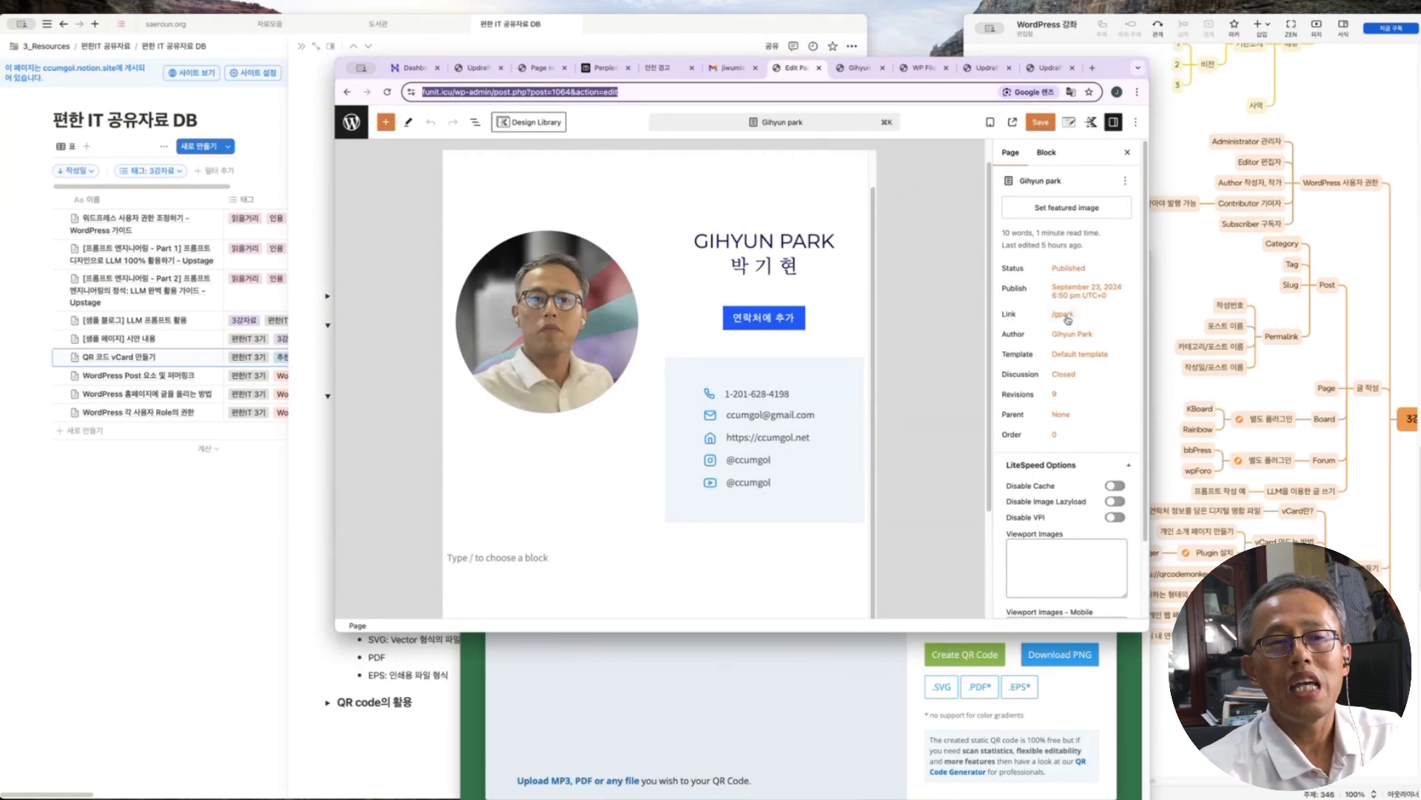
left_click(821, 693)
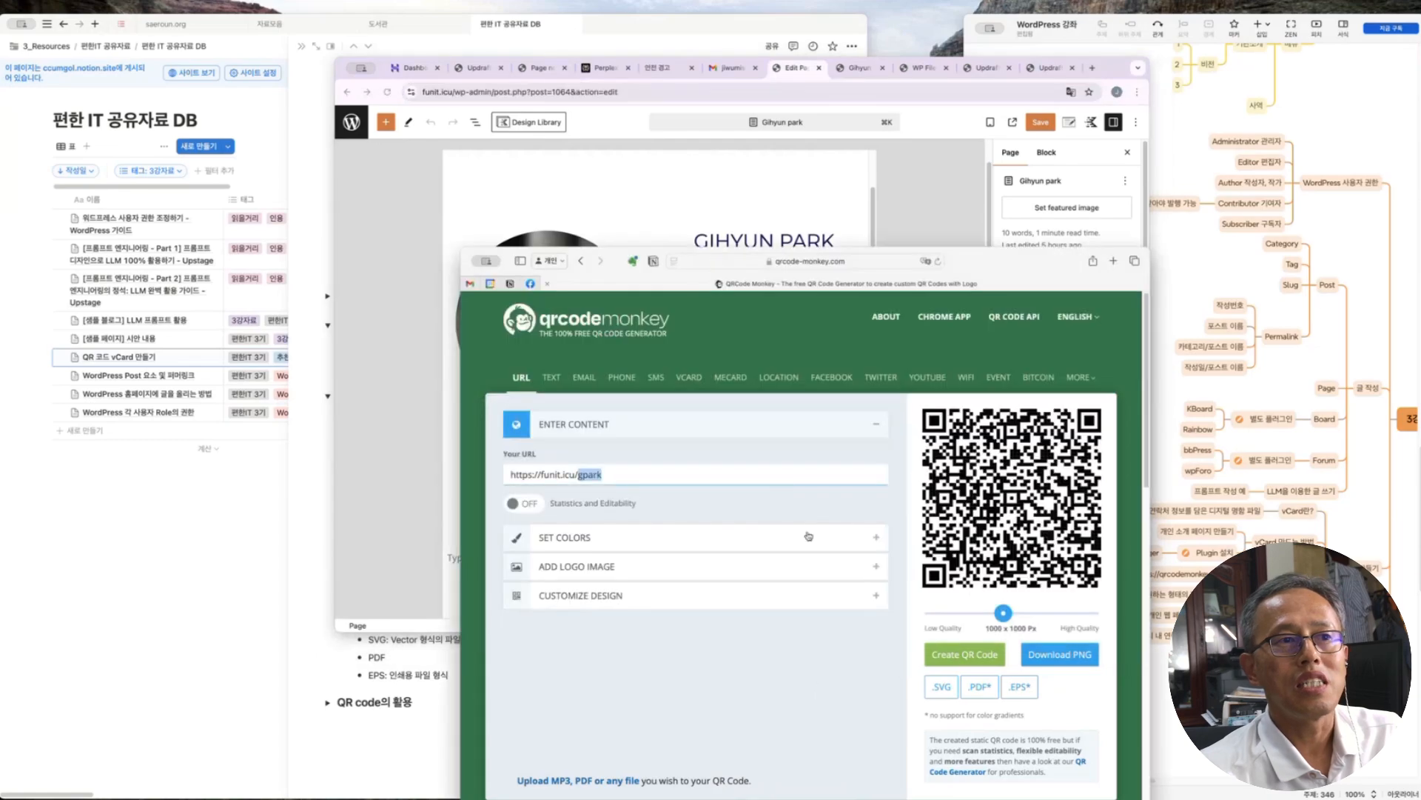
left_click(616, 475)
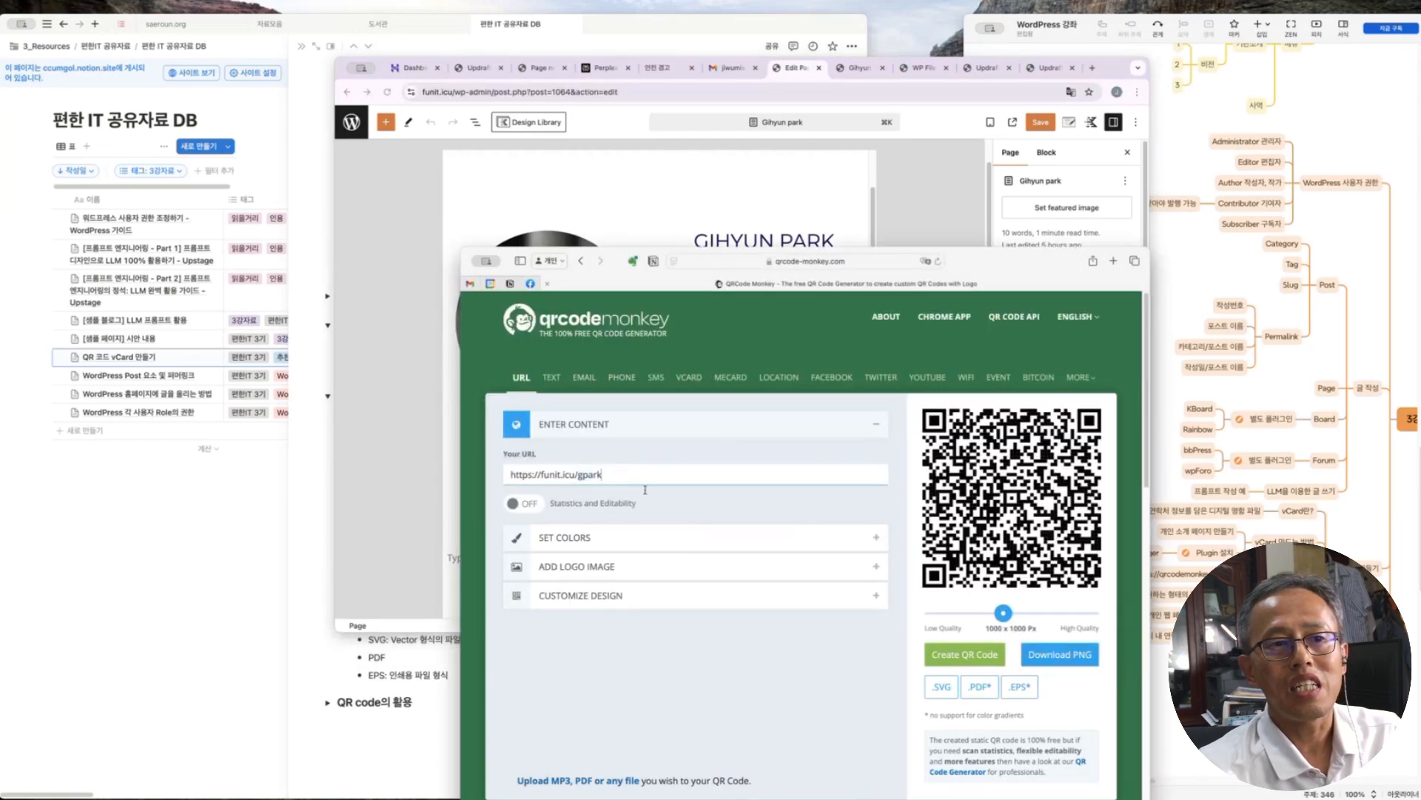
left_click(966, 655)
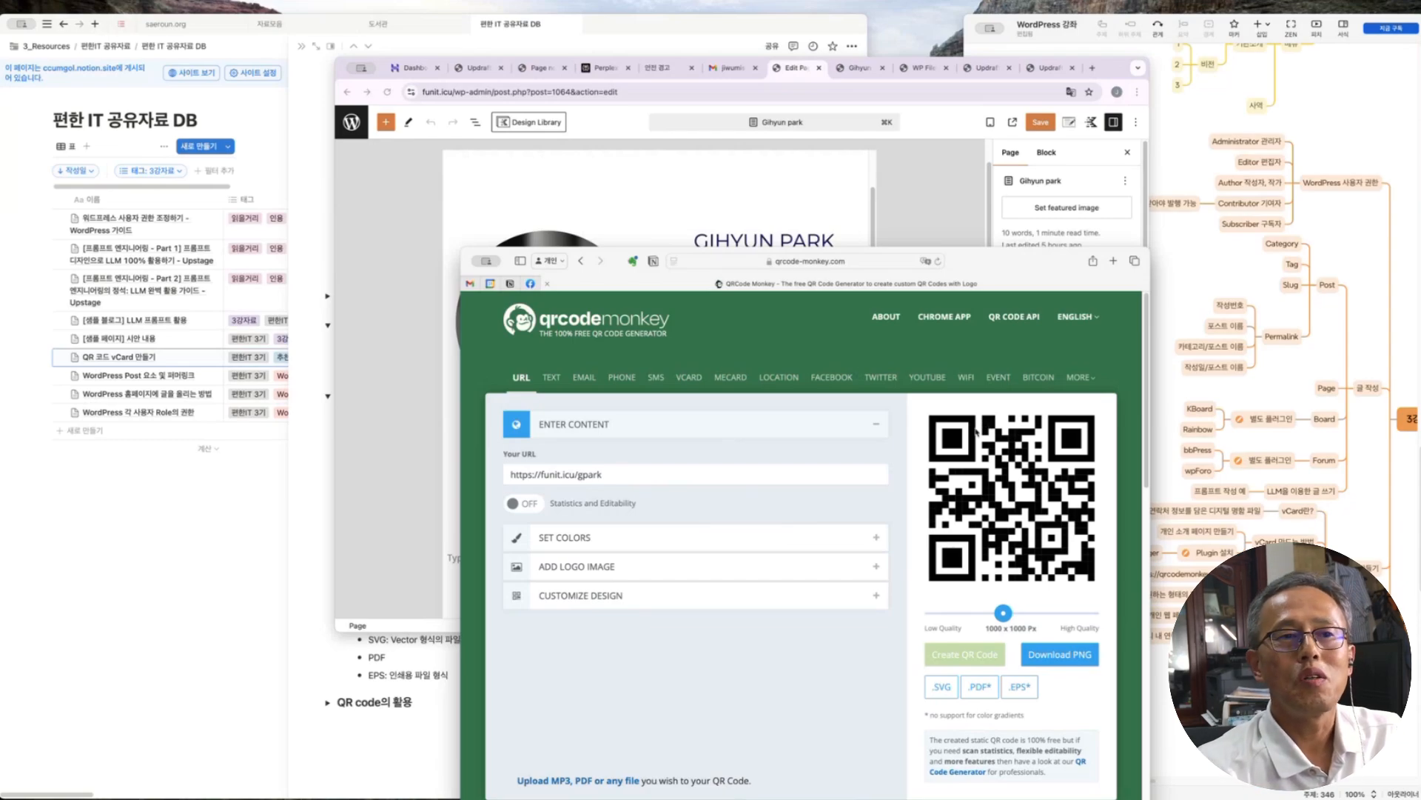
left_click_drag(1008, 263, 988, 103)
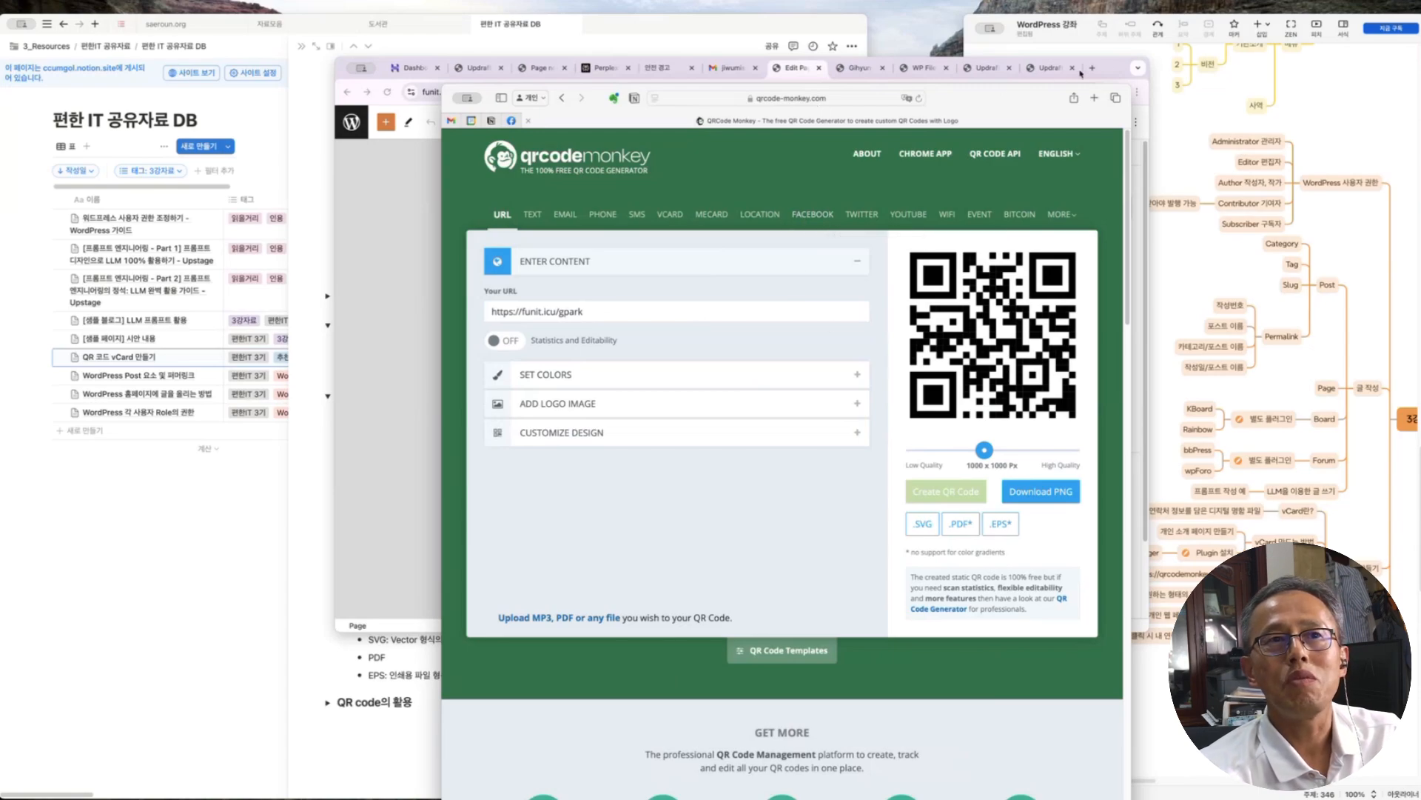
View the live funit.icu/gpark/ profile page in the browser, then move to the pages list tab
left_click_drag(1123, 68, 1148, 80)
left_click(886, 86)
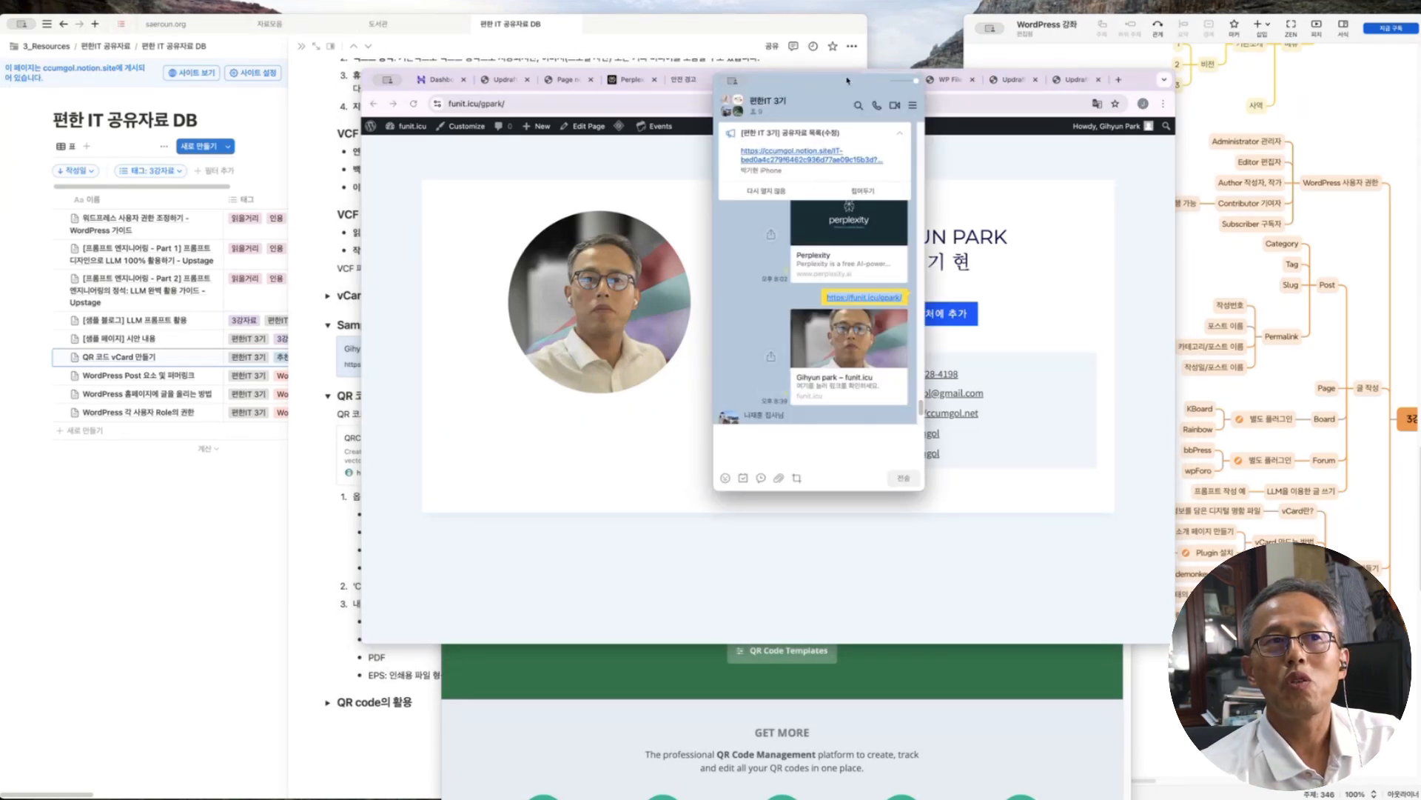
left_click_drag(847, 81, 1418, 417)
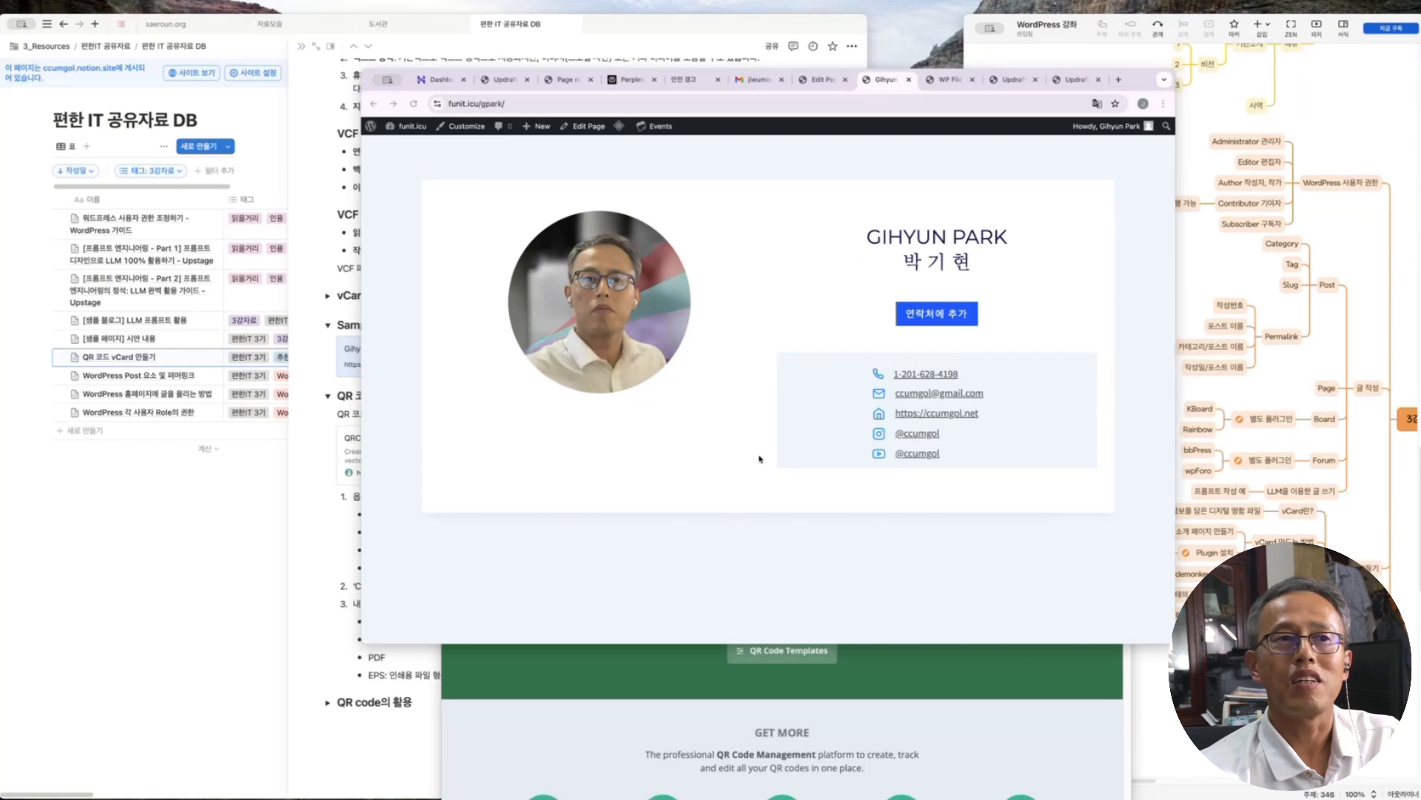
key("ctrl+shift+Tab")
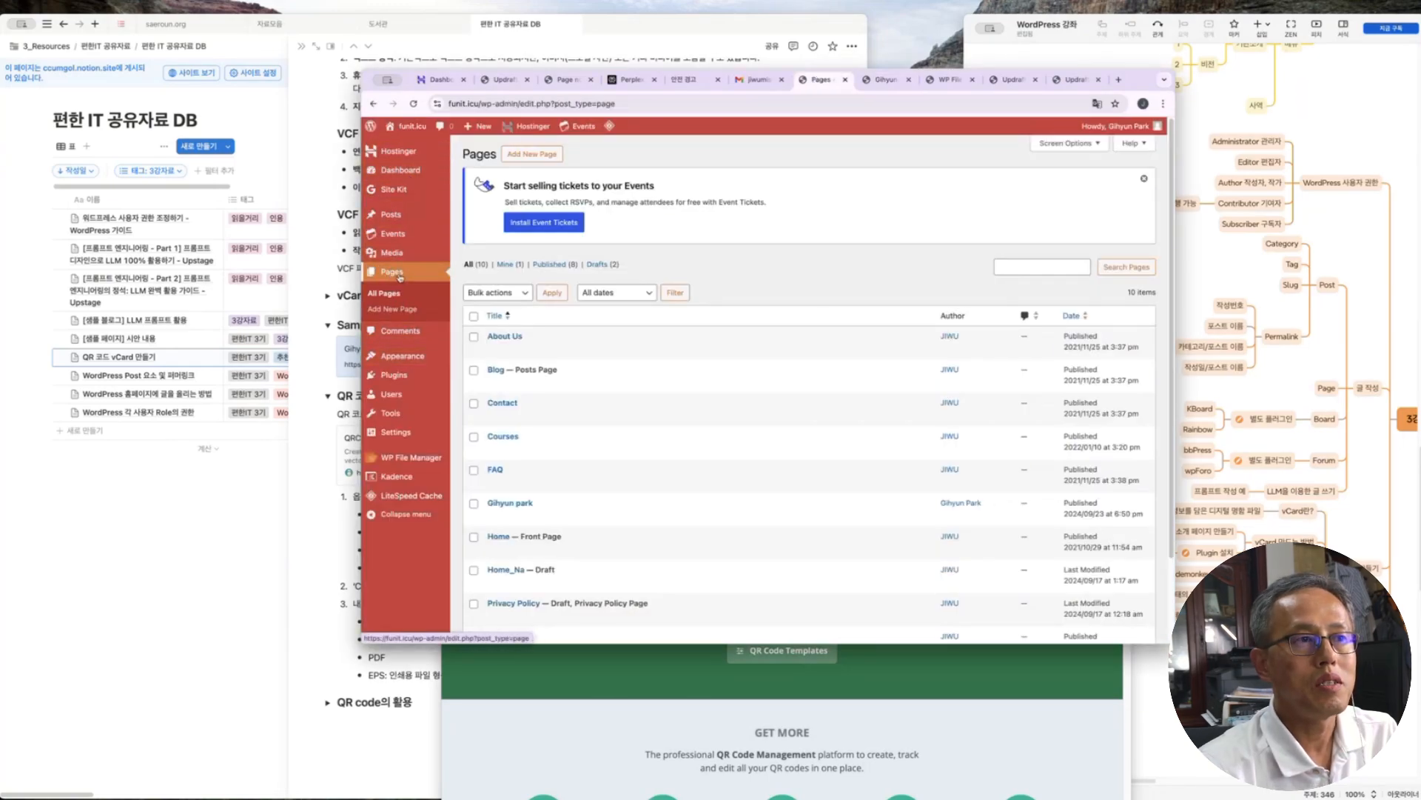
Duplicate the profile page as a draft and open the original in the block editor
scroll(548, 400, "down", 3)
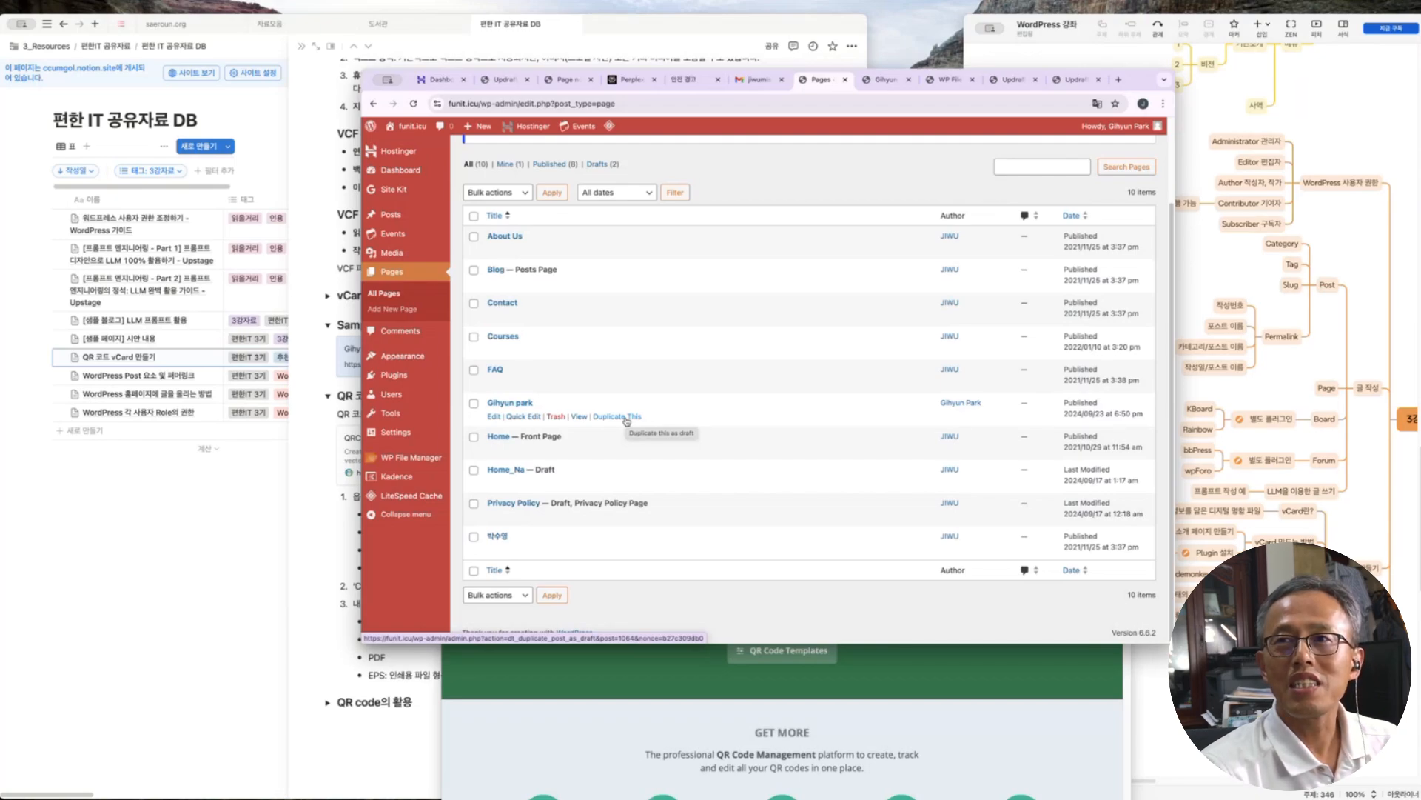
left_click(626, 417)
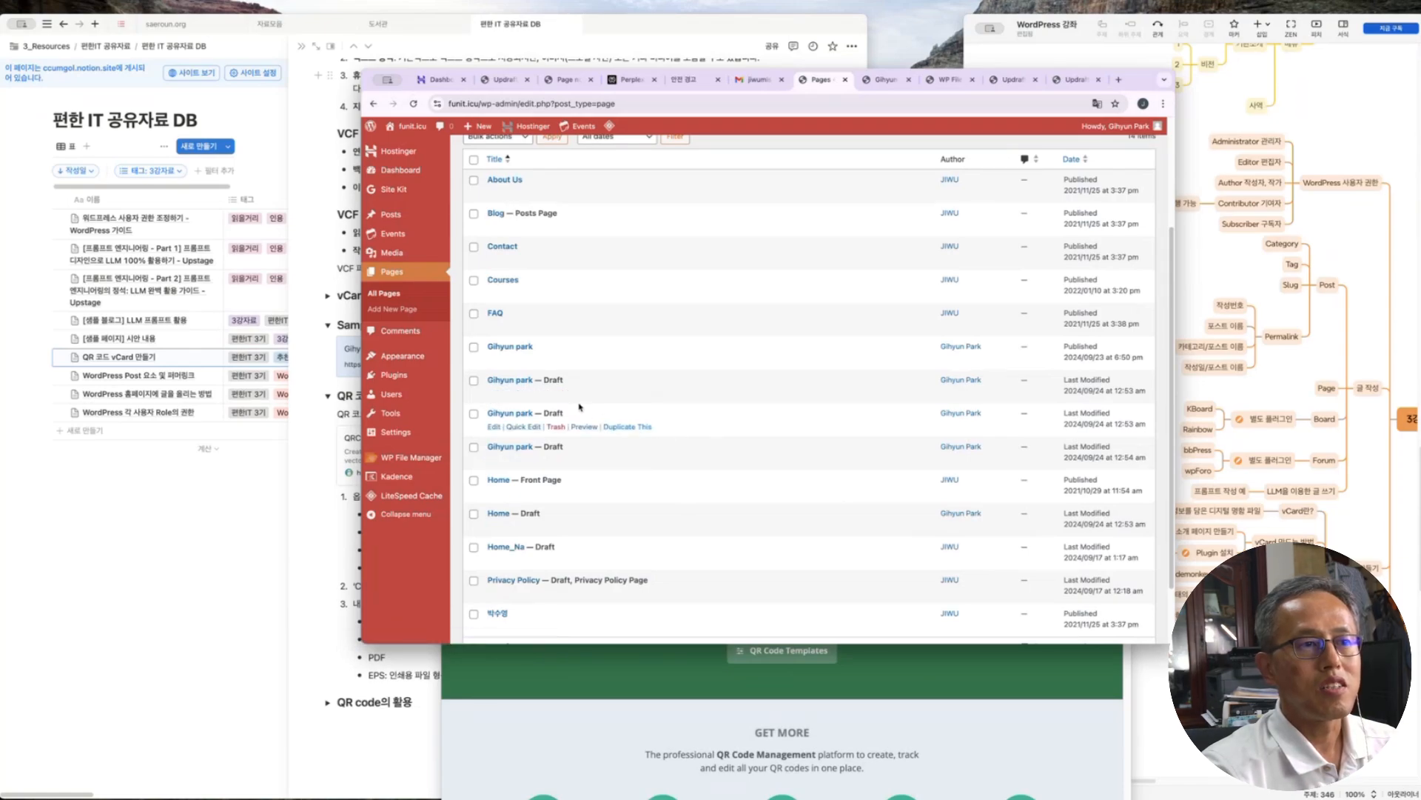
left_click(516, 349)
left_click_drag(559, 198, 372, 200)
left_click_drag(585, 198, 368, 200)
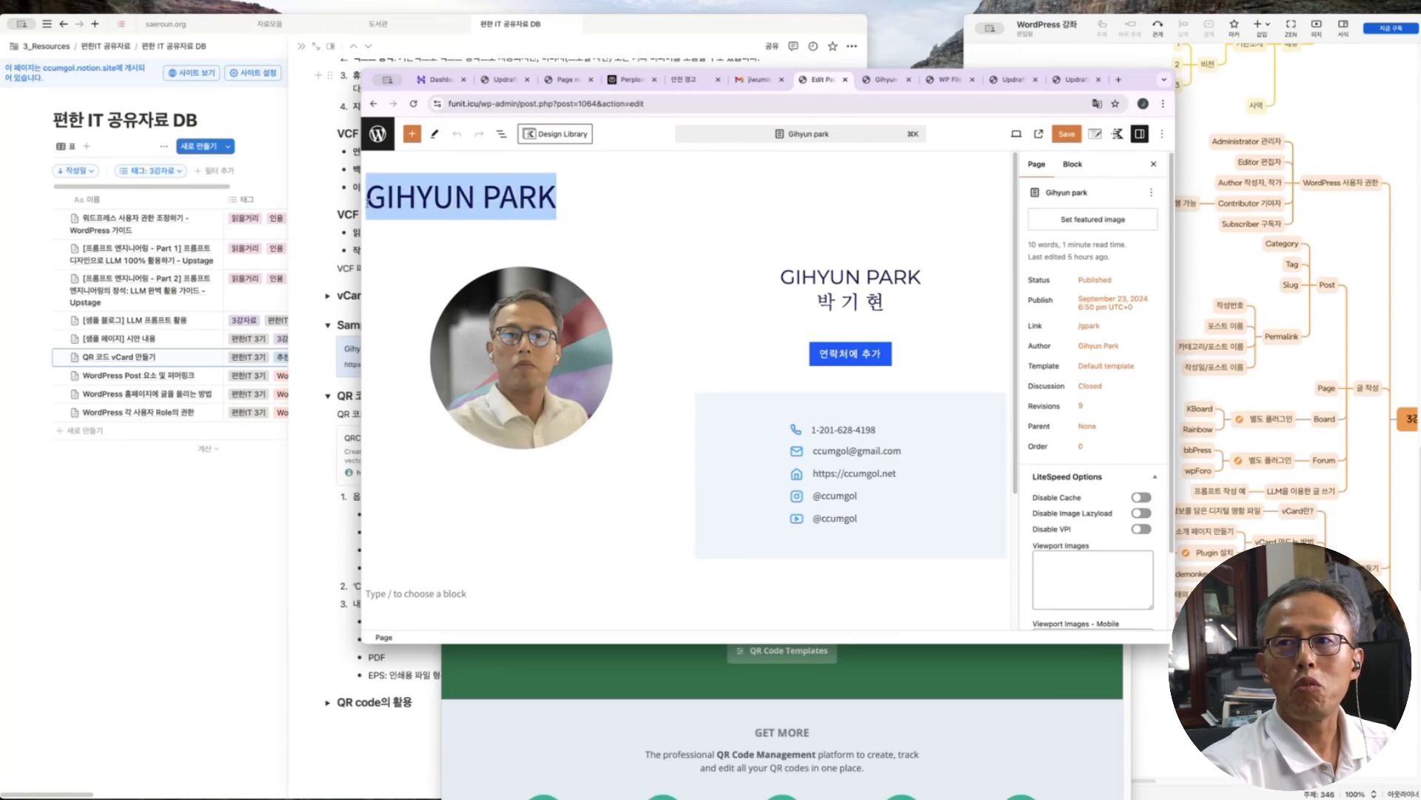
Replace the profile image with a portrait from the Media Library, then return to Notion
right_click(373, 104)
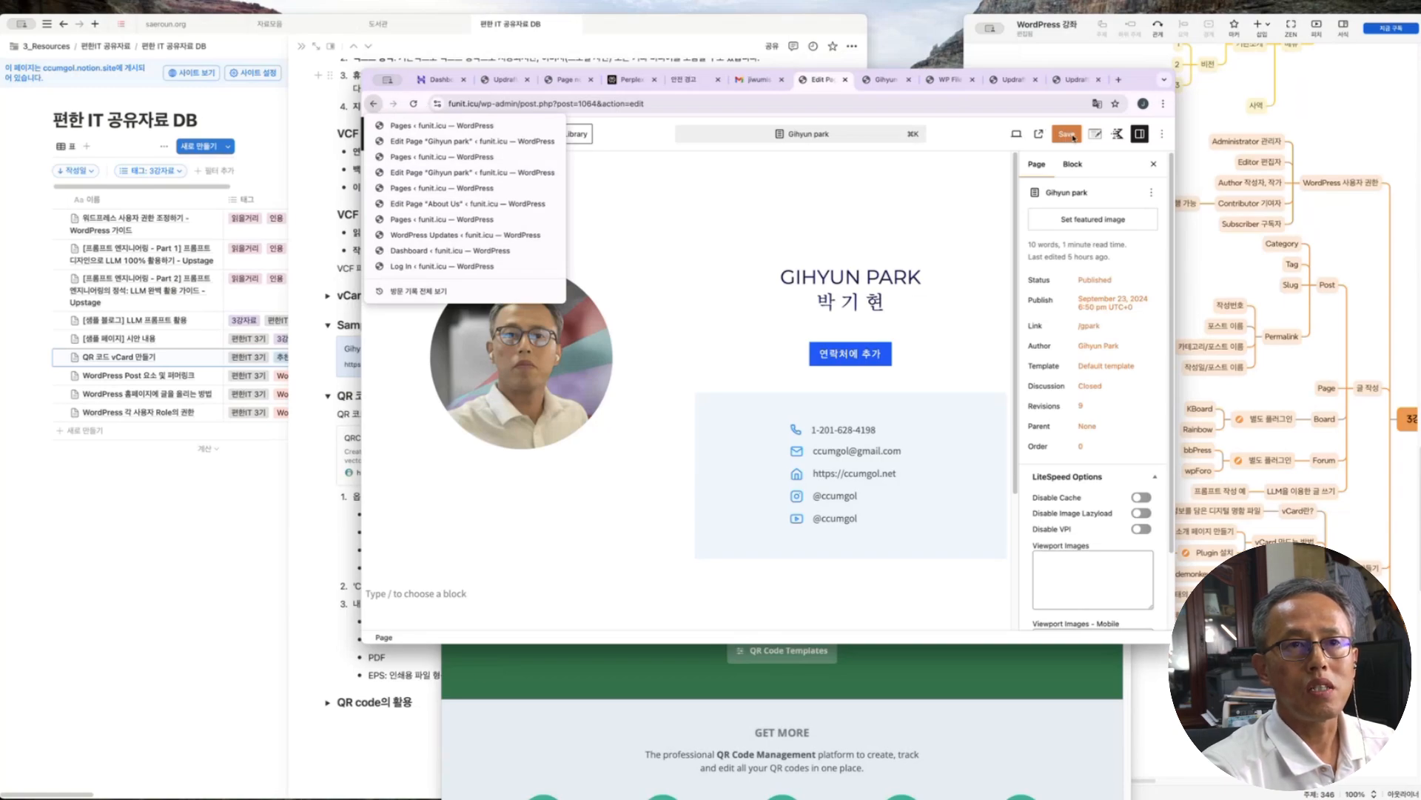
left_click(558, 381)
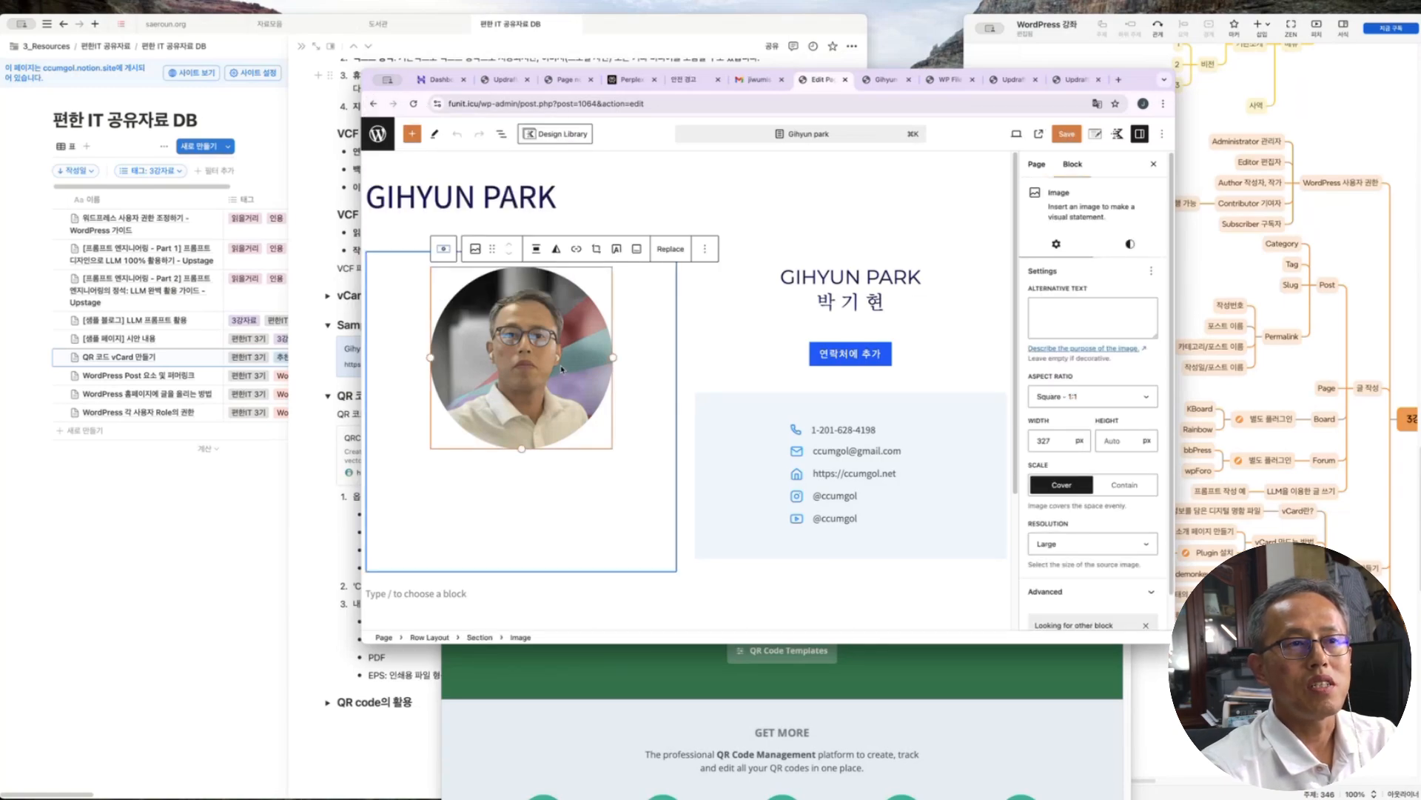
left_click(675, 252)
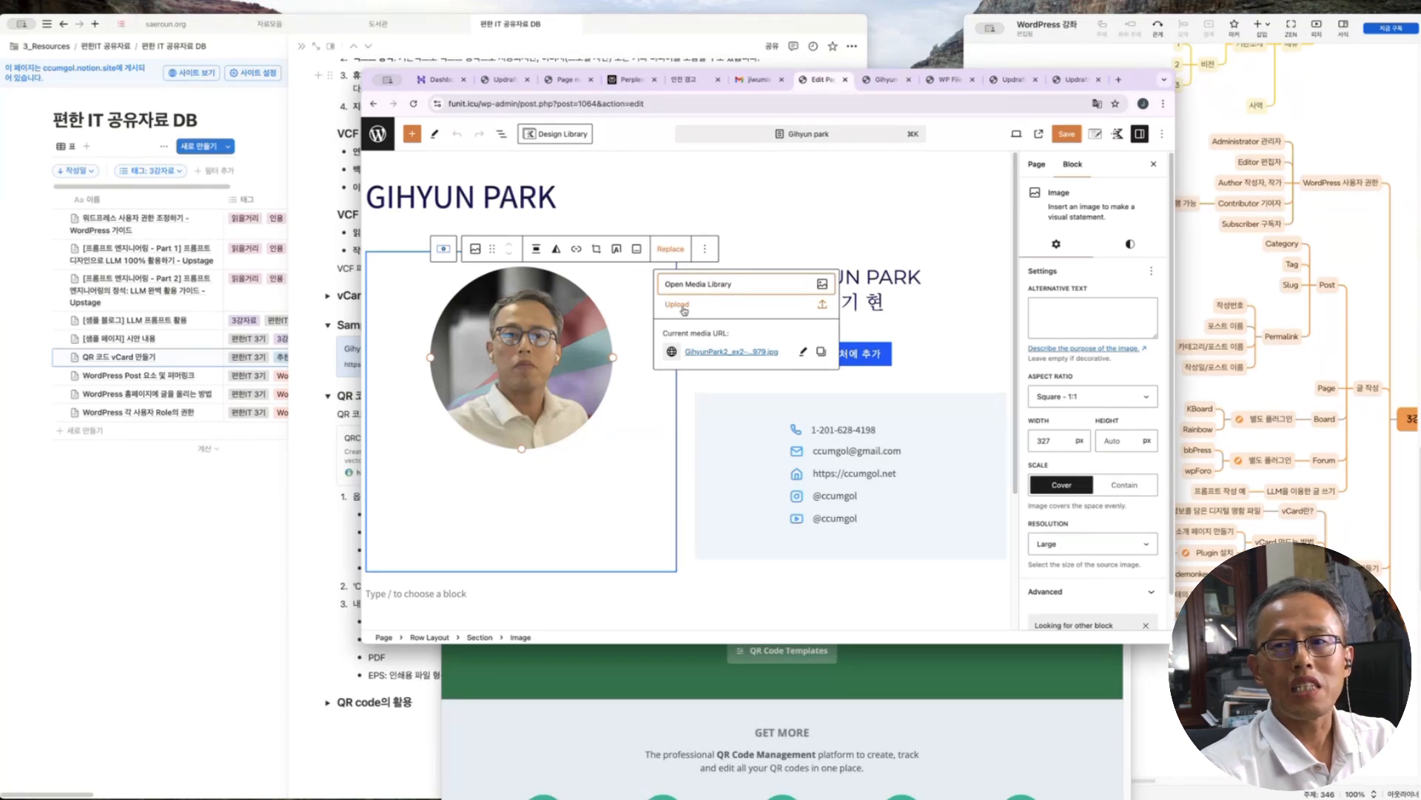
left_click(680, 287)
scroll(433, 322, "down", 10)
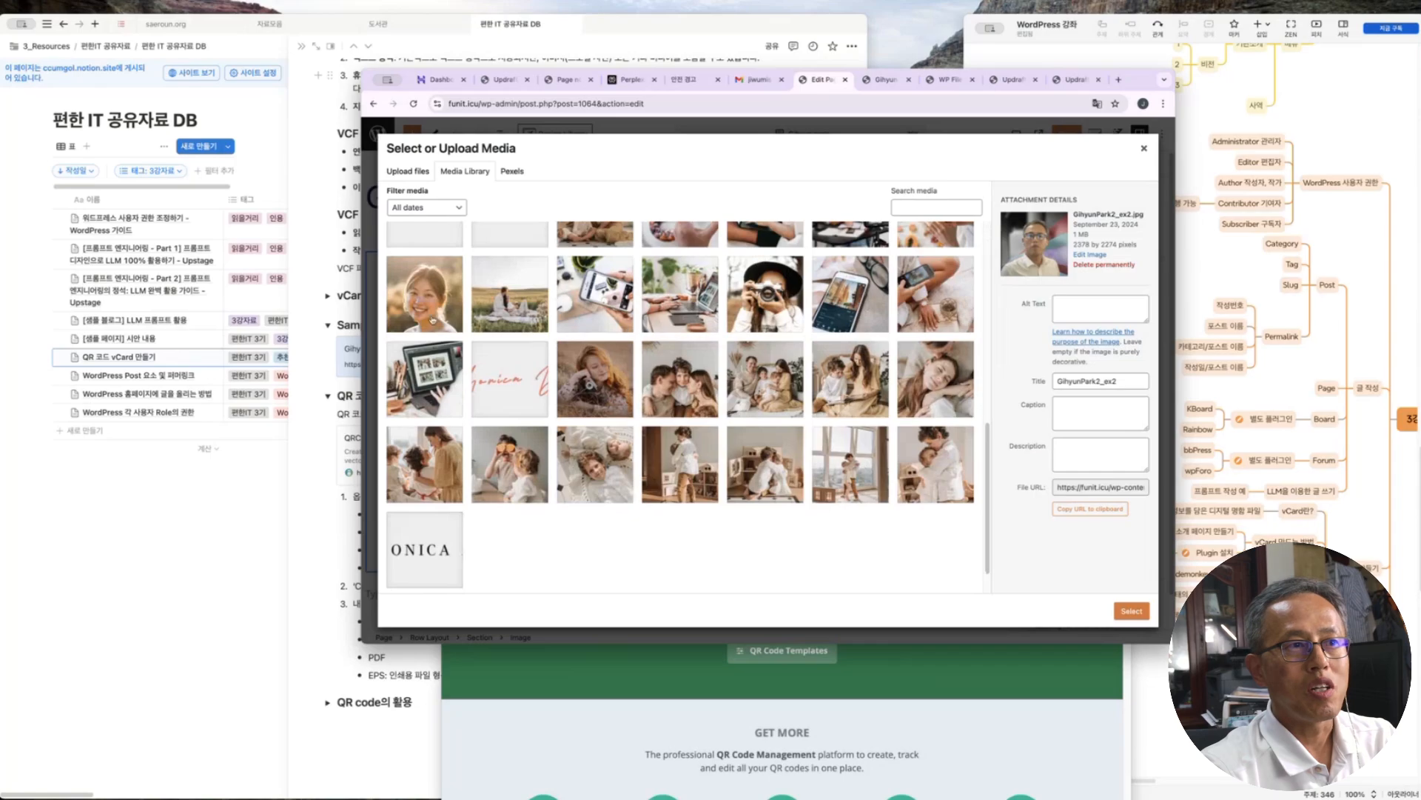
scroll(495, 311, "up", 3)
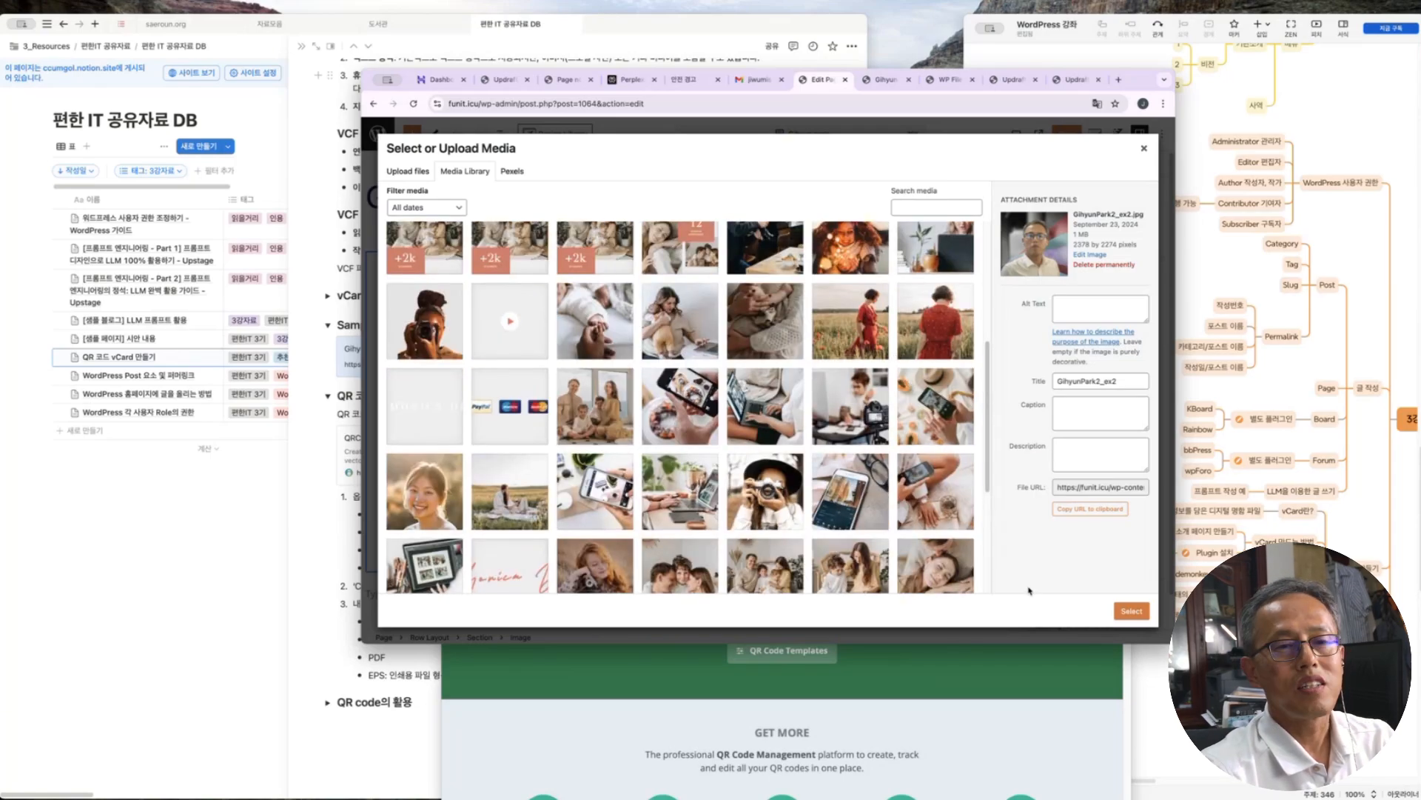
left_click(1146, 616)
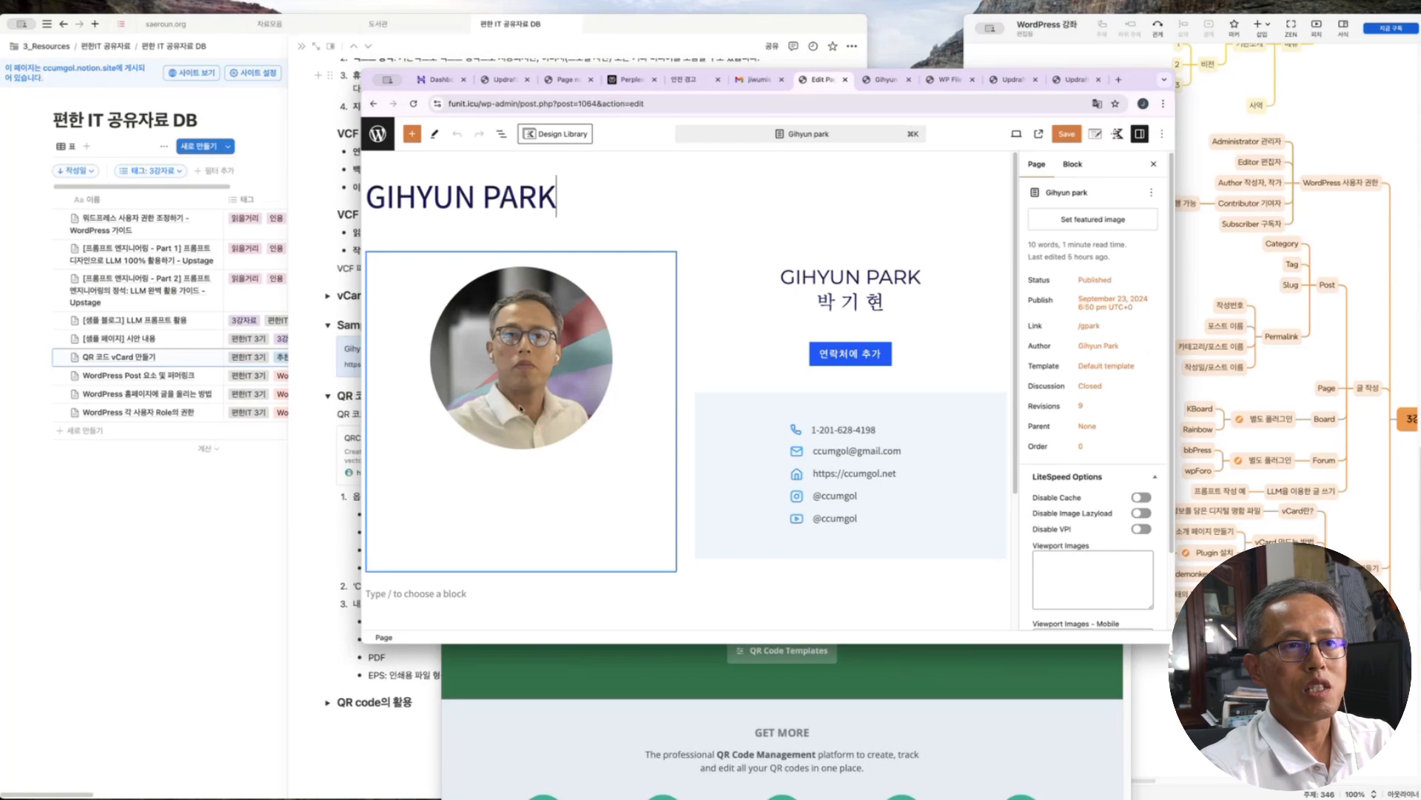
left_click(699, 375)
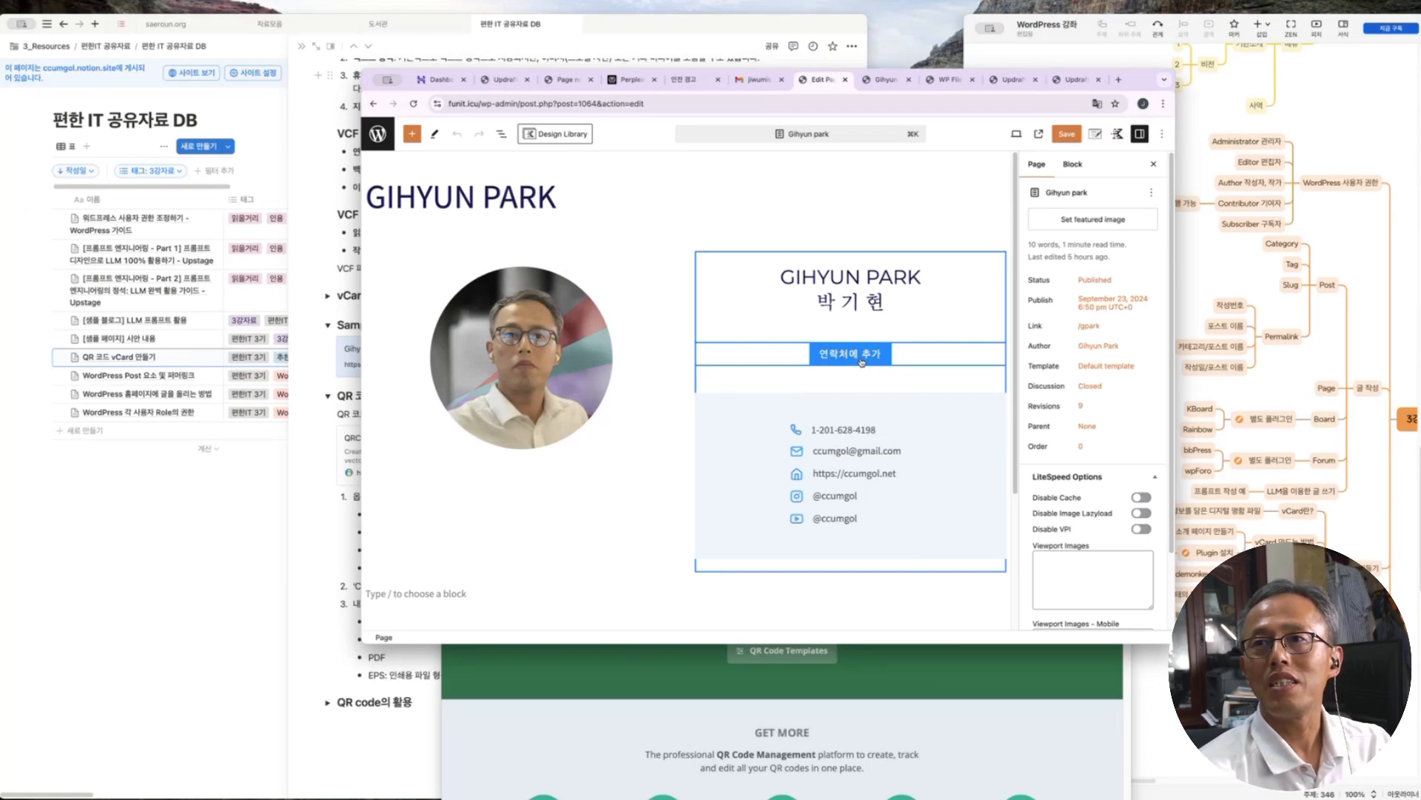
left_click(295, 475)
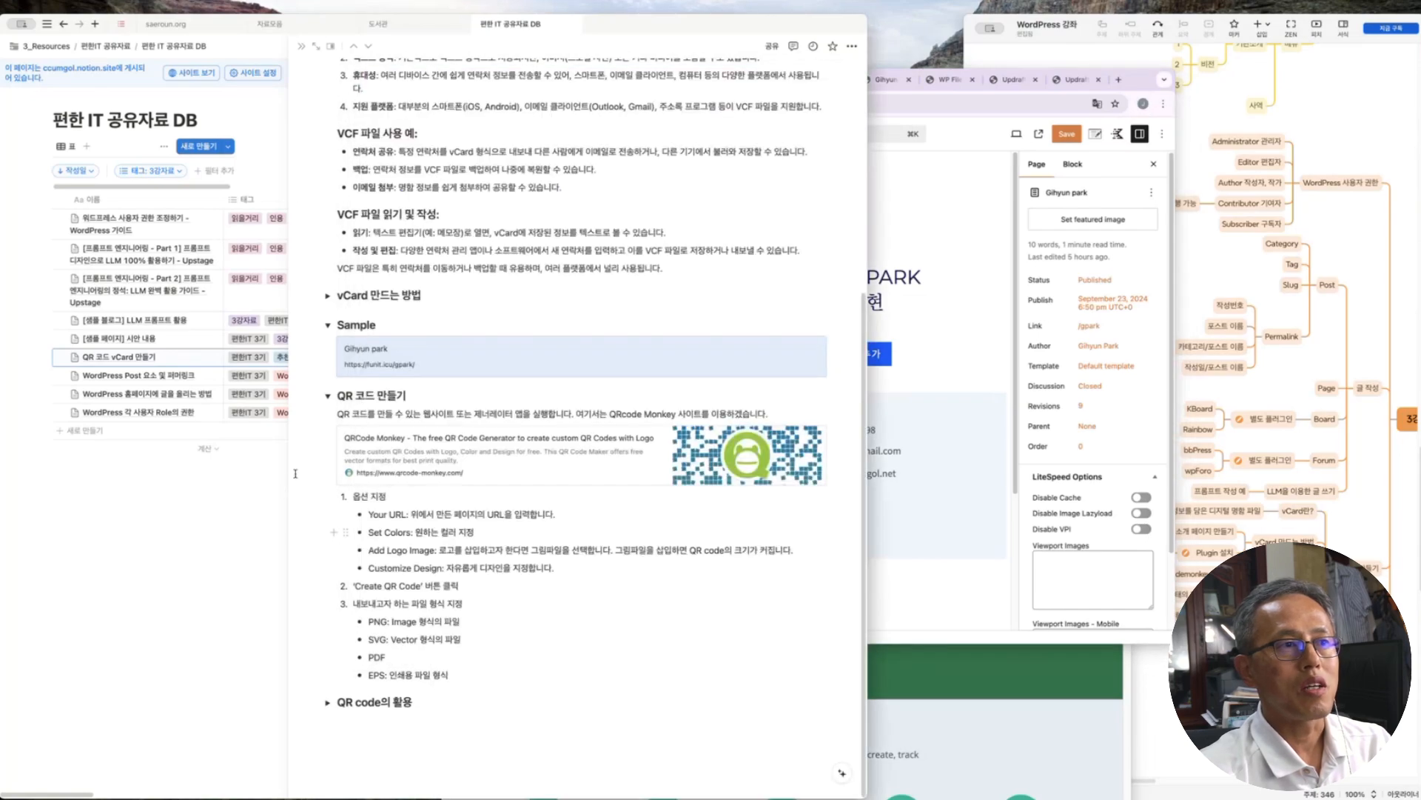
Expand and read the Notion 'vCard 만드는 방법' instructions, then return to the WordPress editor
left_click(328, 296)
scroll(521, 516, "down", 3)
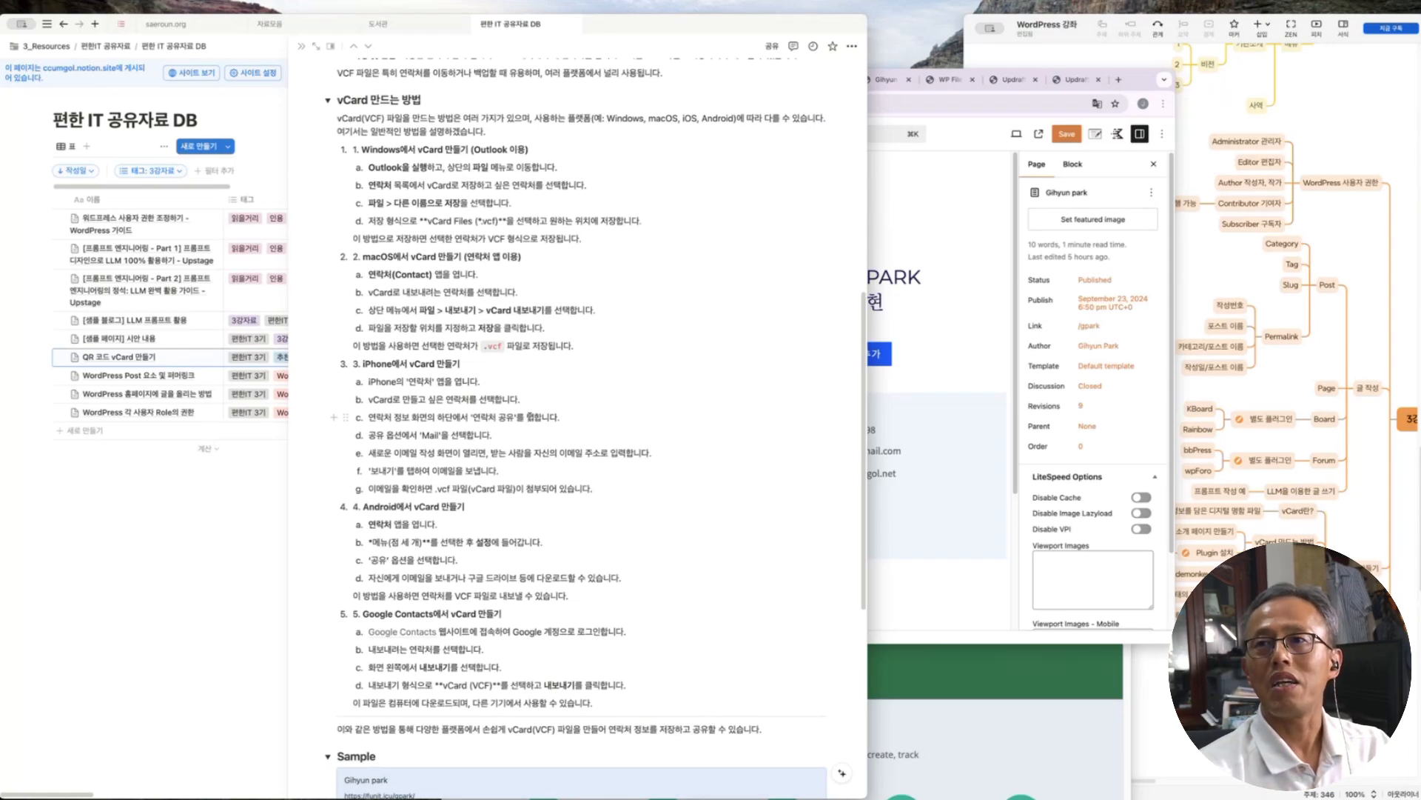
left_click(1140, 79)
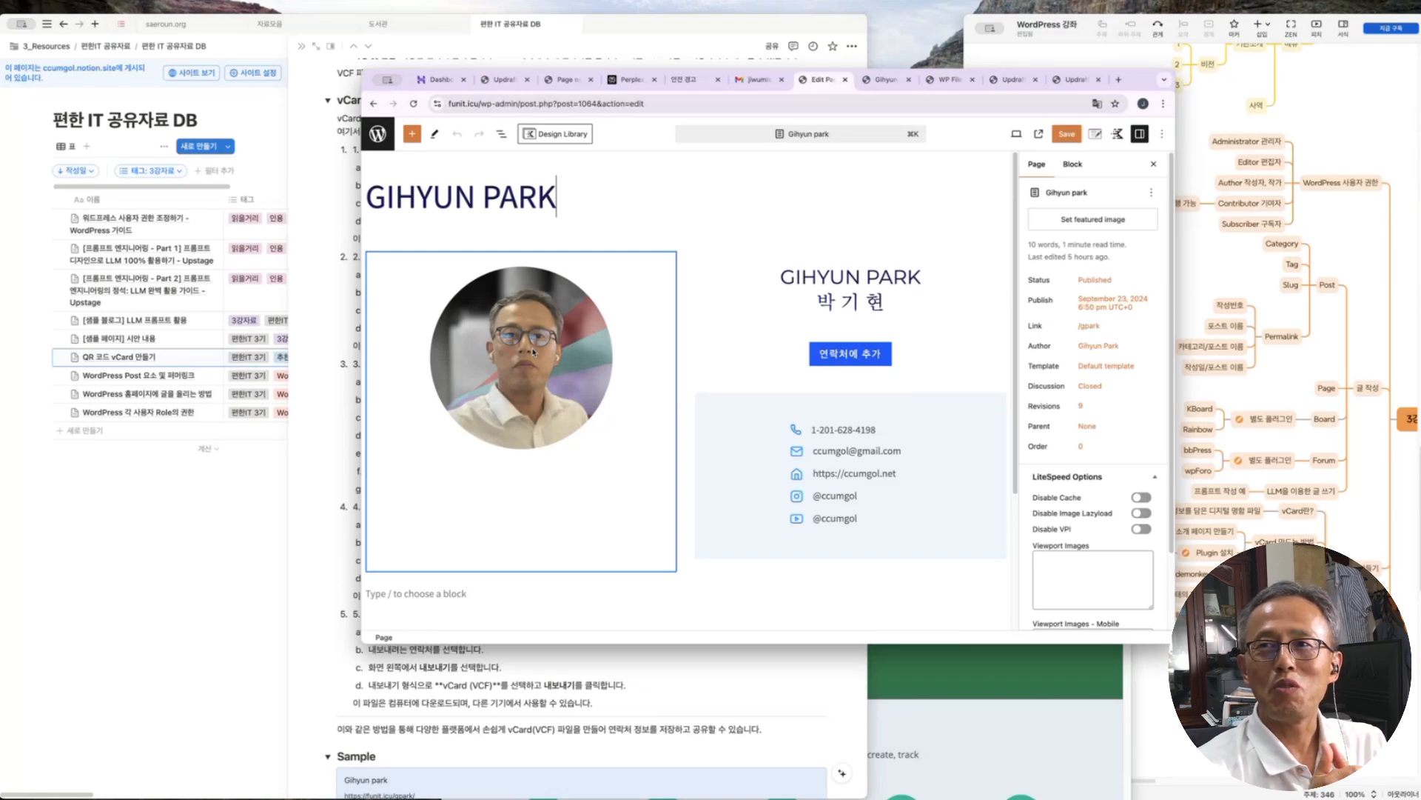
Select the name, button and contacts column, then go back to the site pages list
left_click(850, 256)
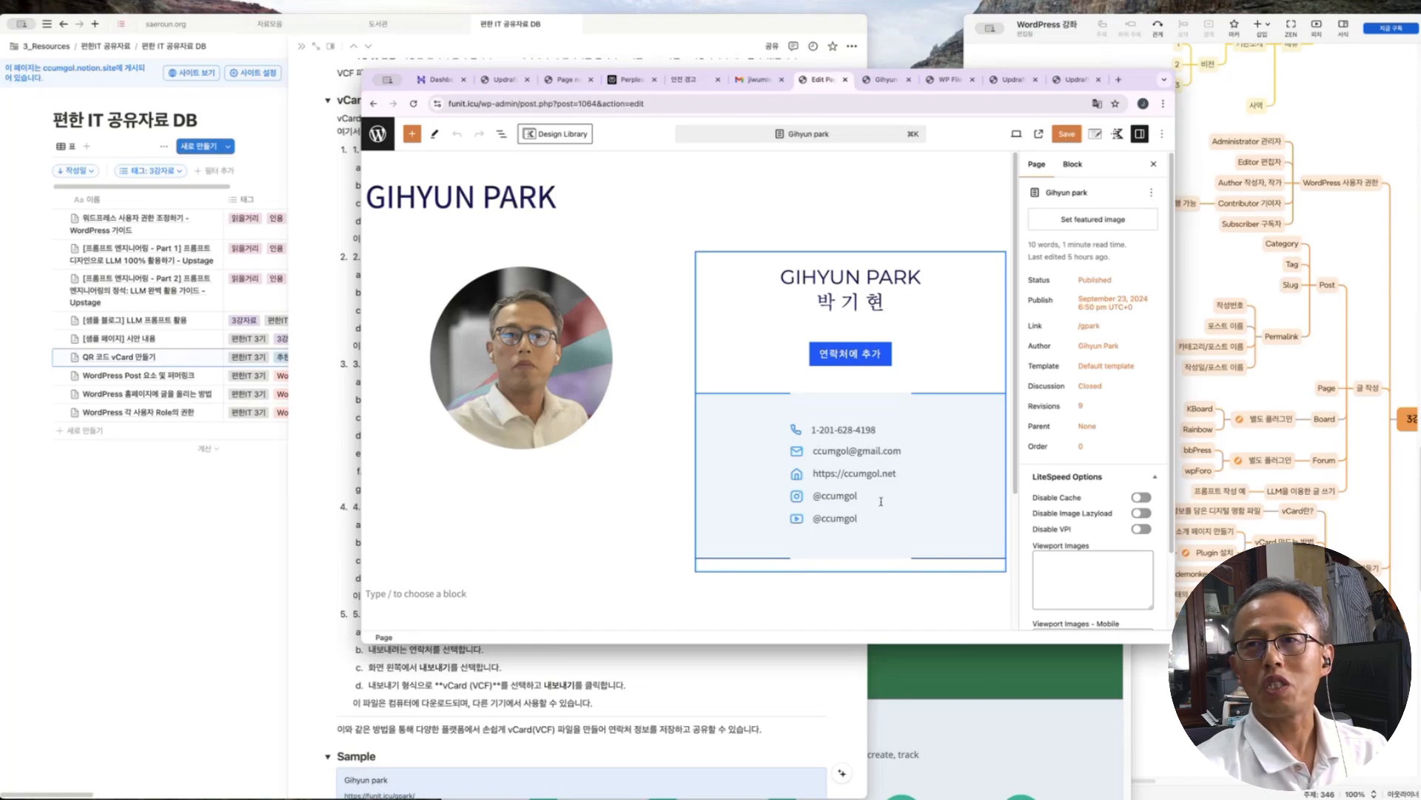
left_click(378, 133)
scroll(748, 425, "down", 3)
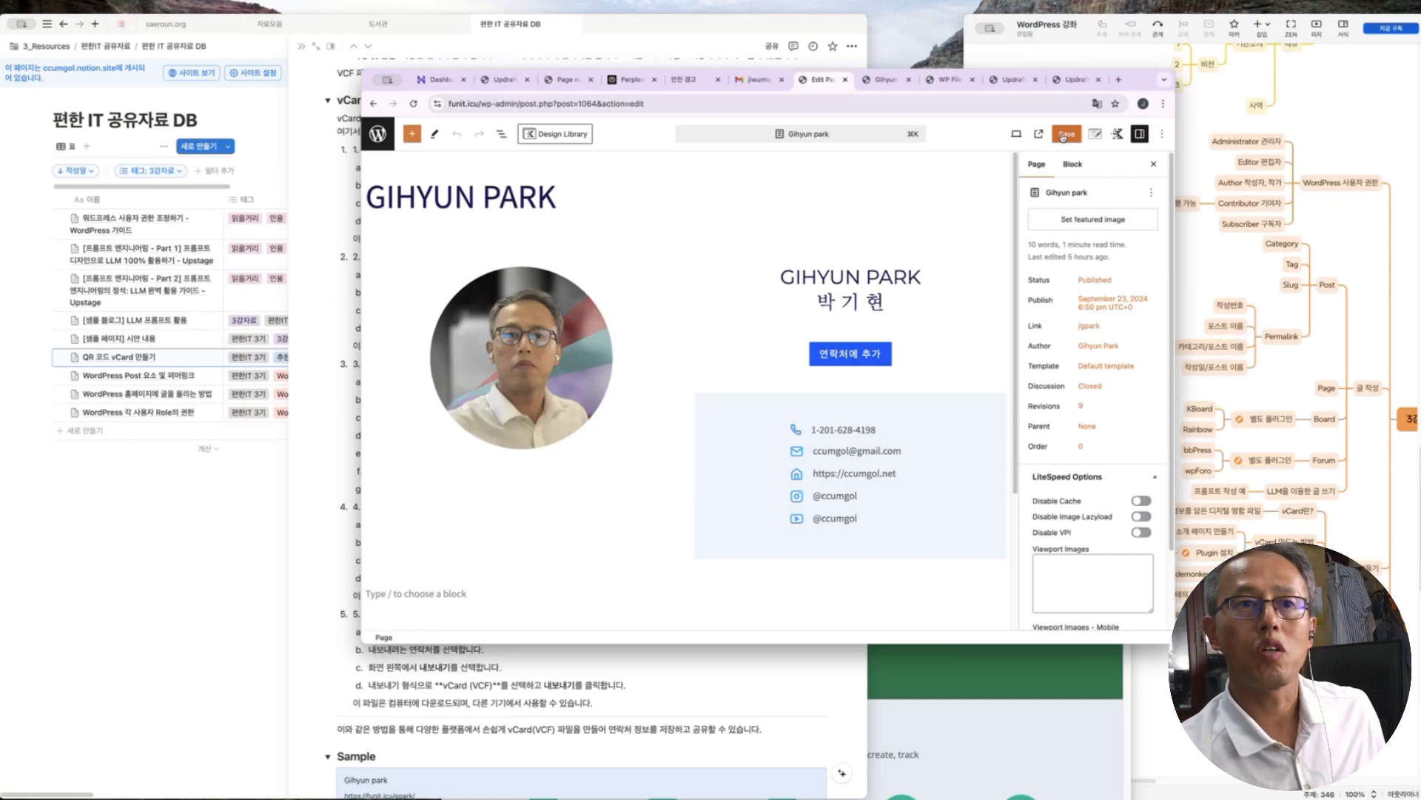
Select the gpark slug in the page's Link settings, then open the Notion note 'WordPress Post 요소 및 퍼머링크'
left_click(1090, 327)
double_click(881, 386)
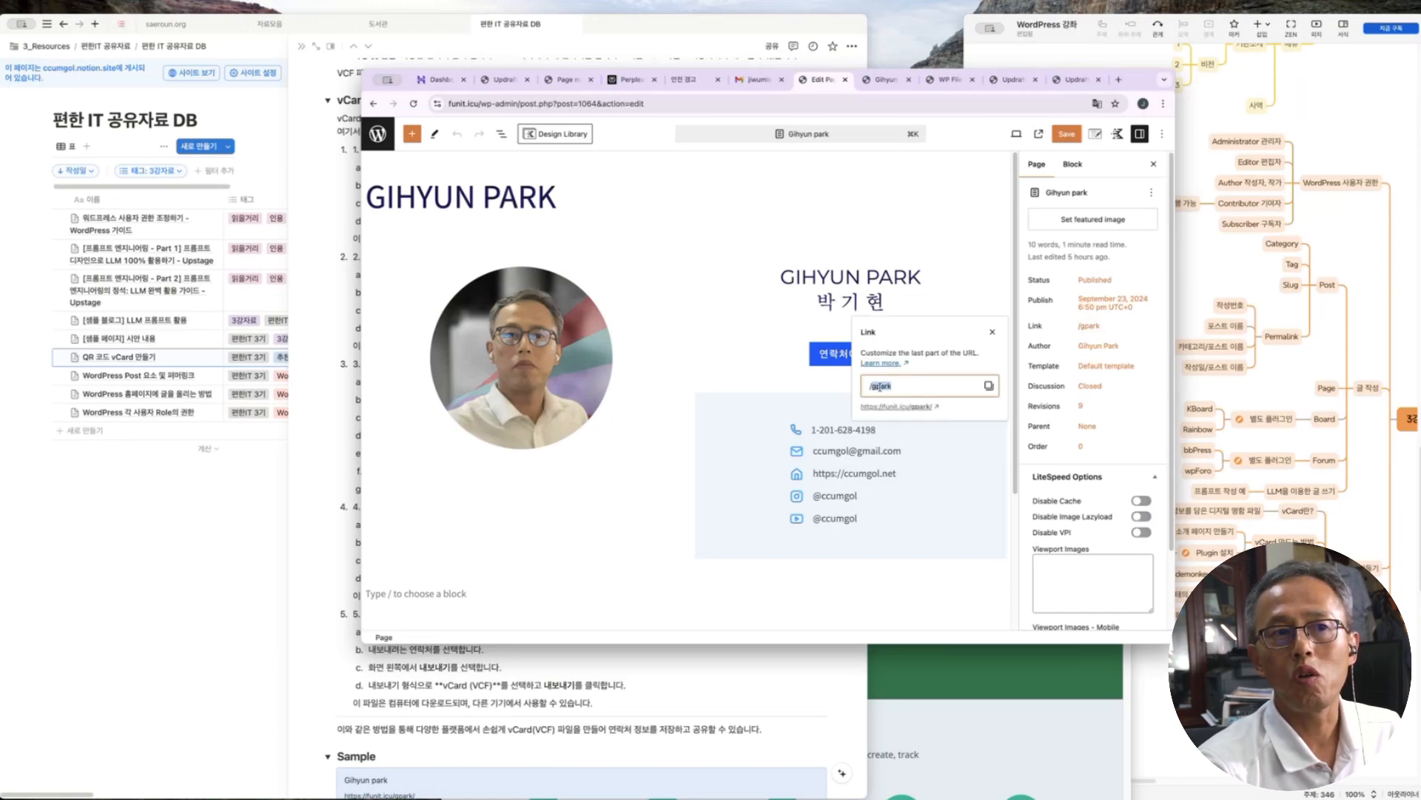
left_click(906, 387)
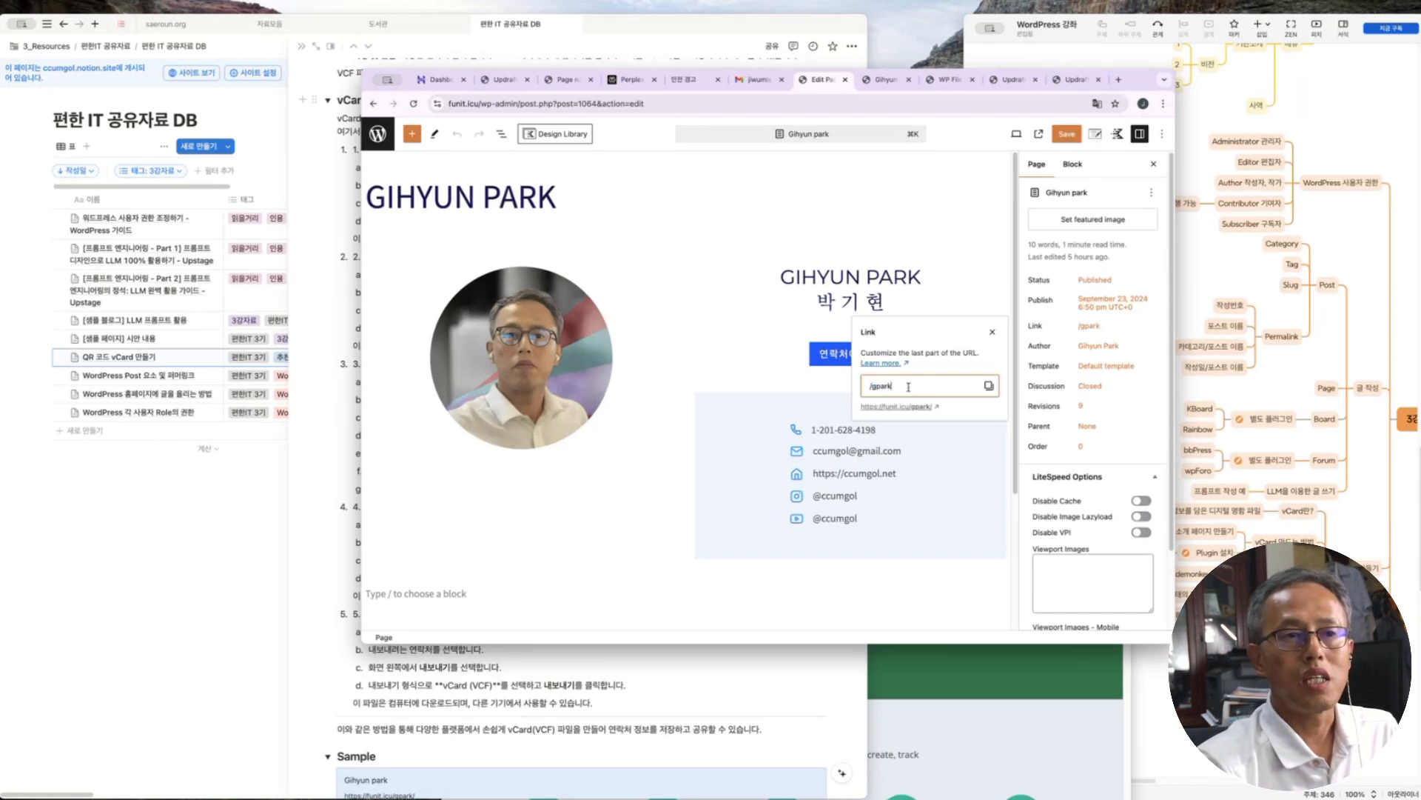
left_click_drag(905, 387, 870, 386)
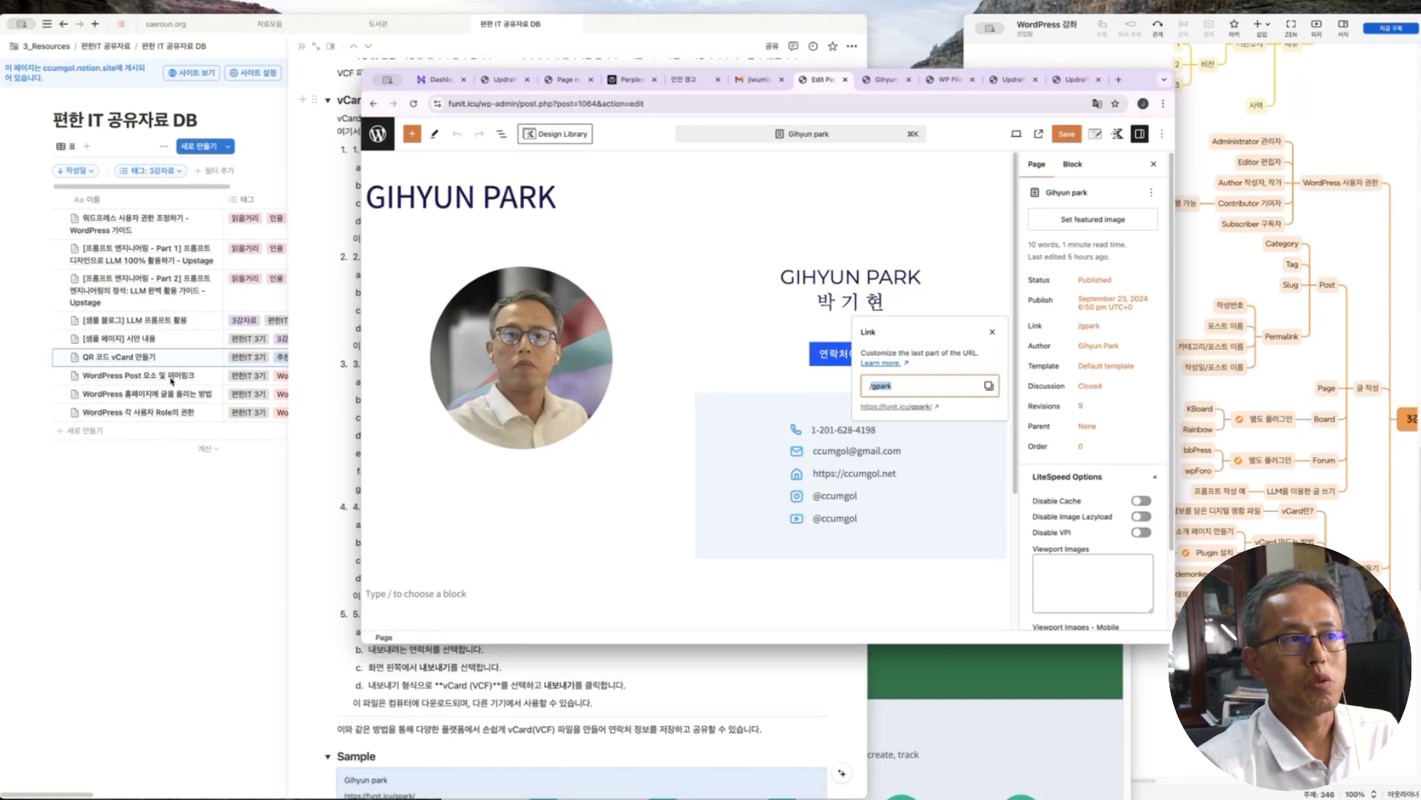
left_click(193, 380)
left_click(209, 378)
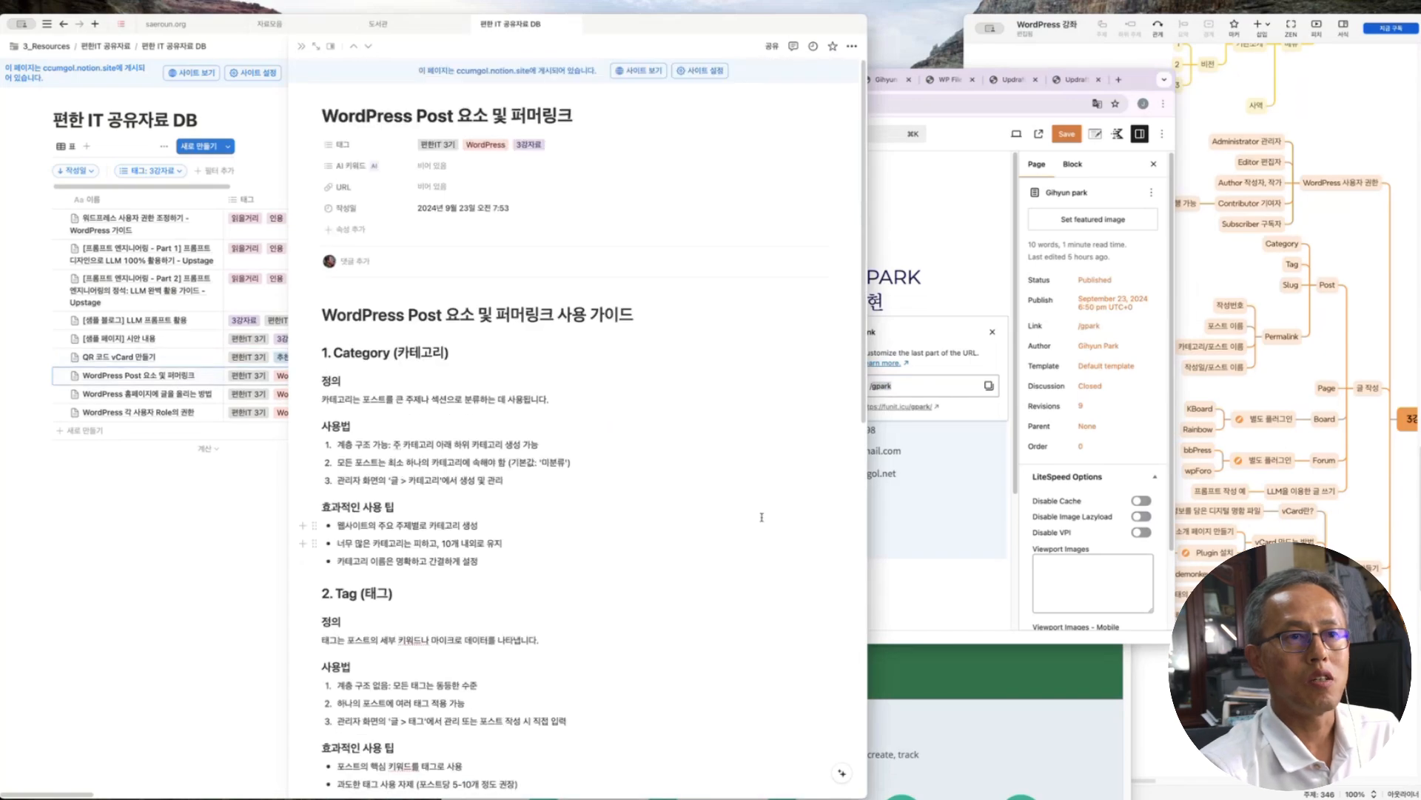
Review the /%postname%/ and category%/ permalink structures in the Notion note
scroll(764, 515, "down", 2)
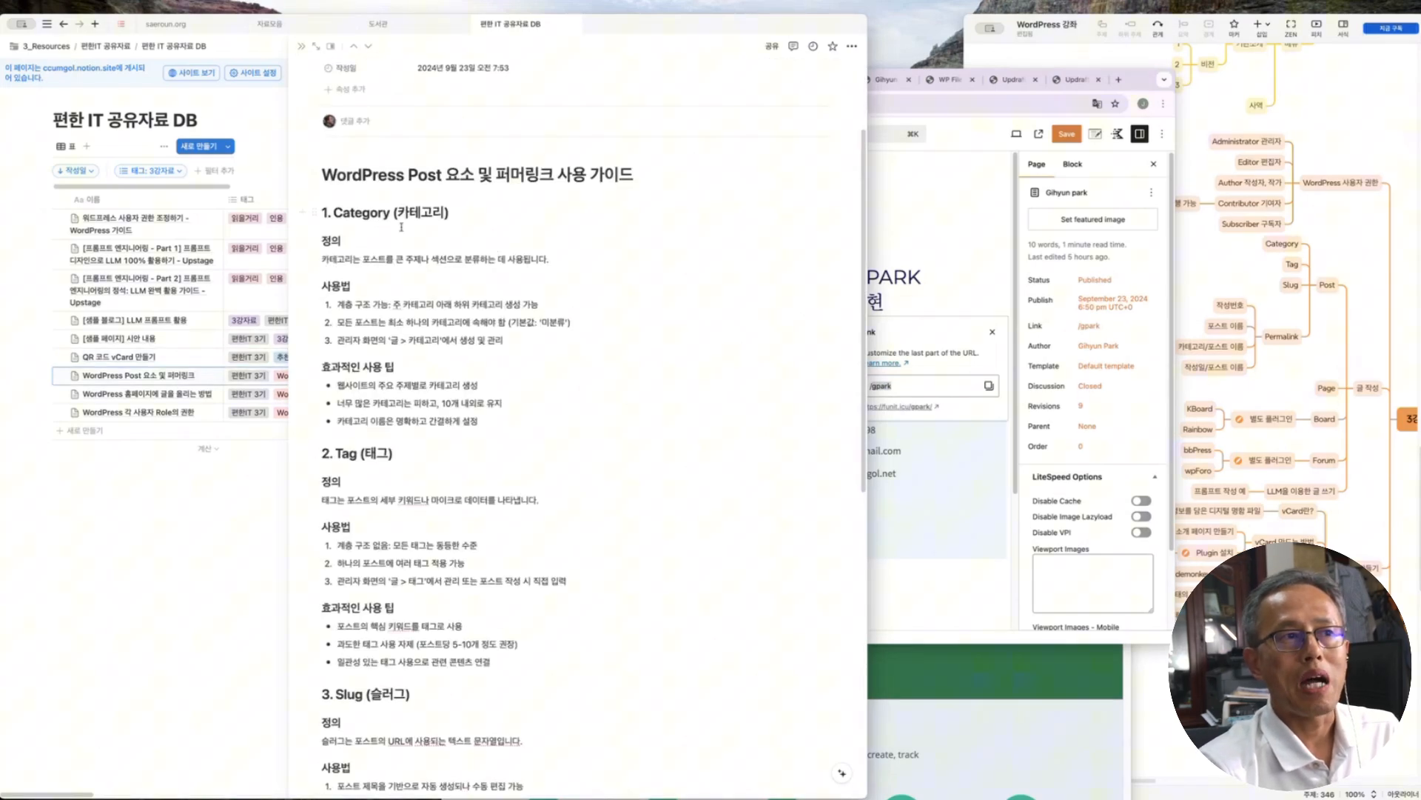
scroll(642, 525, "down", 9)
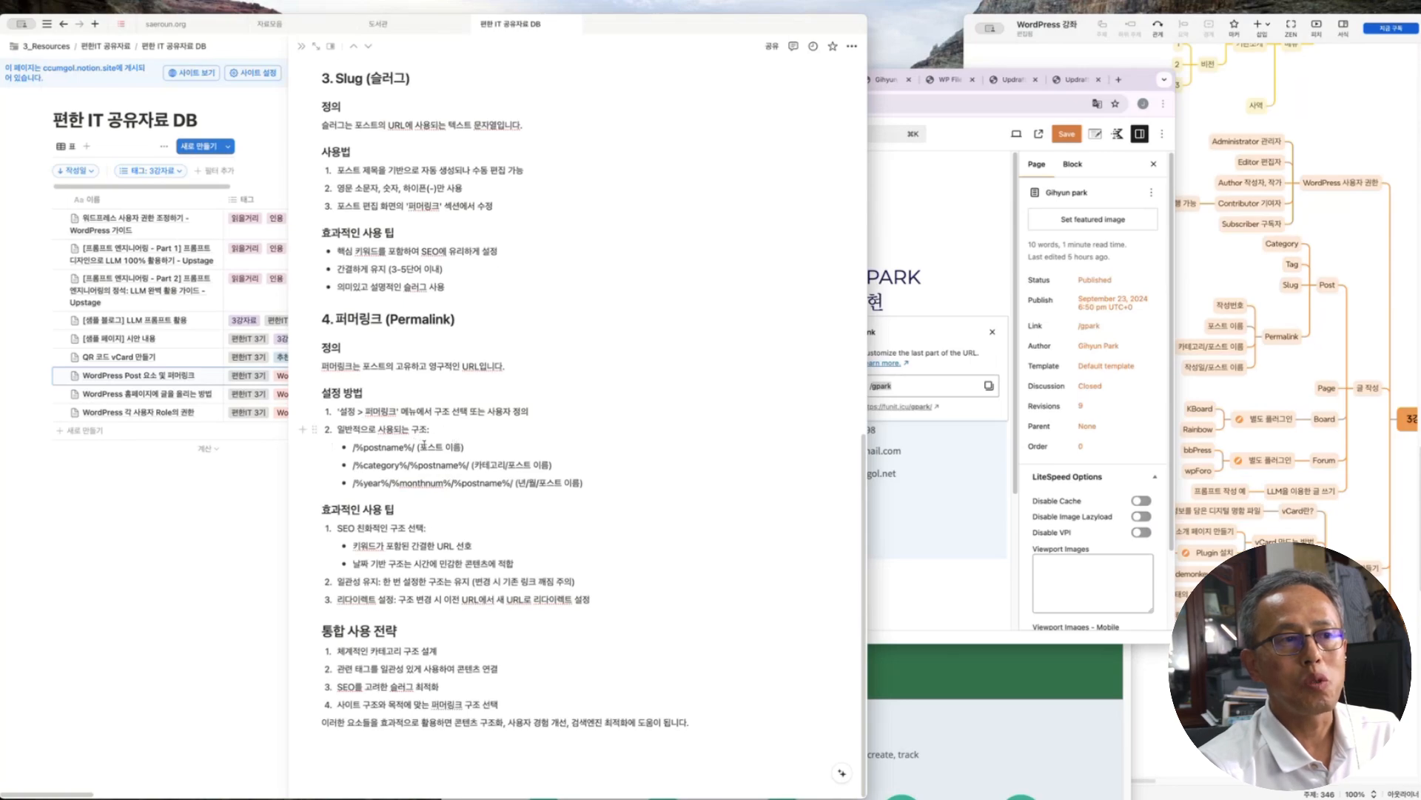
triple_click(394, 455)
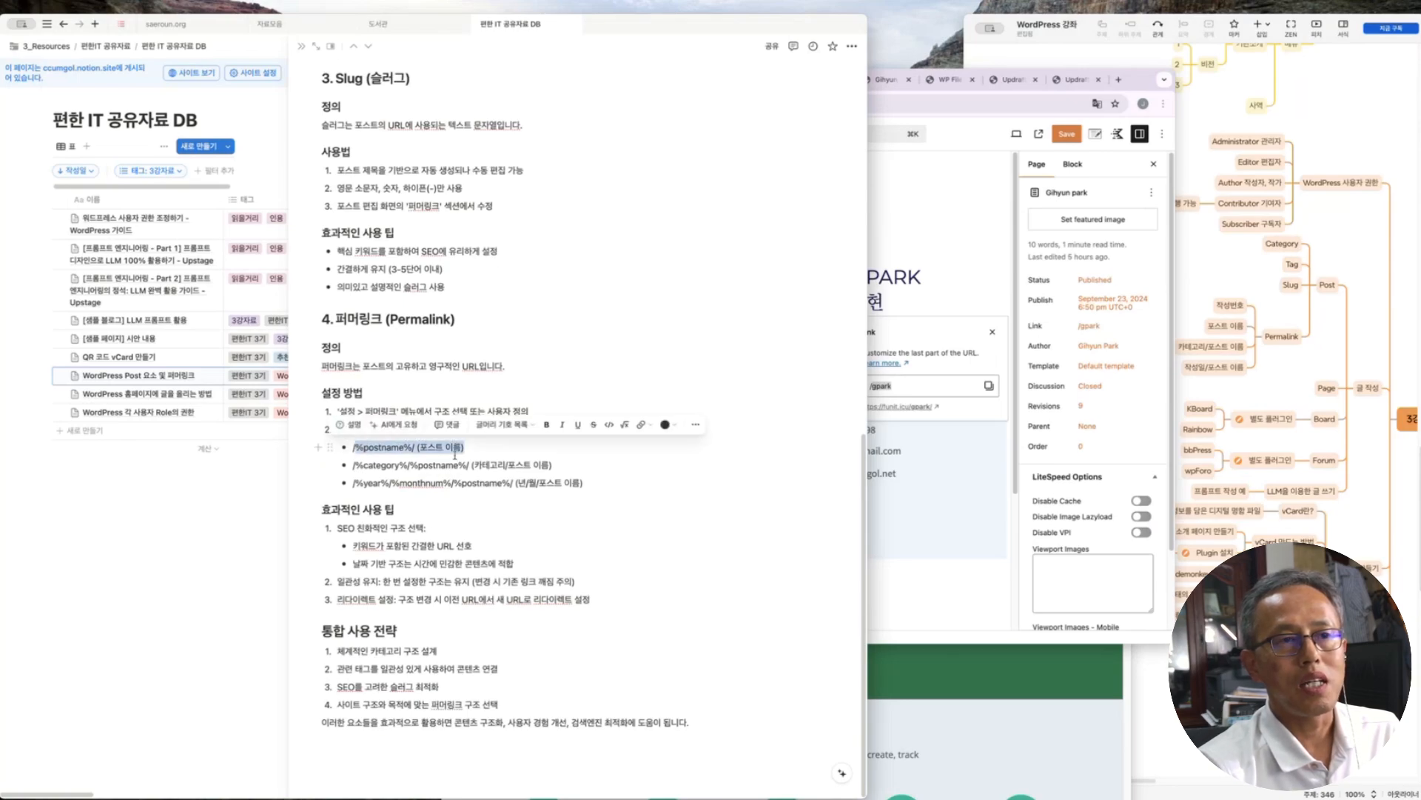
key("Right")
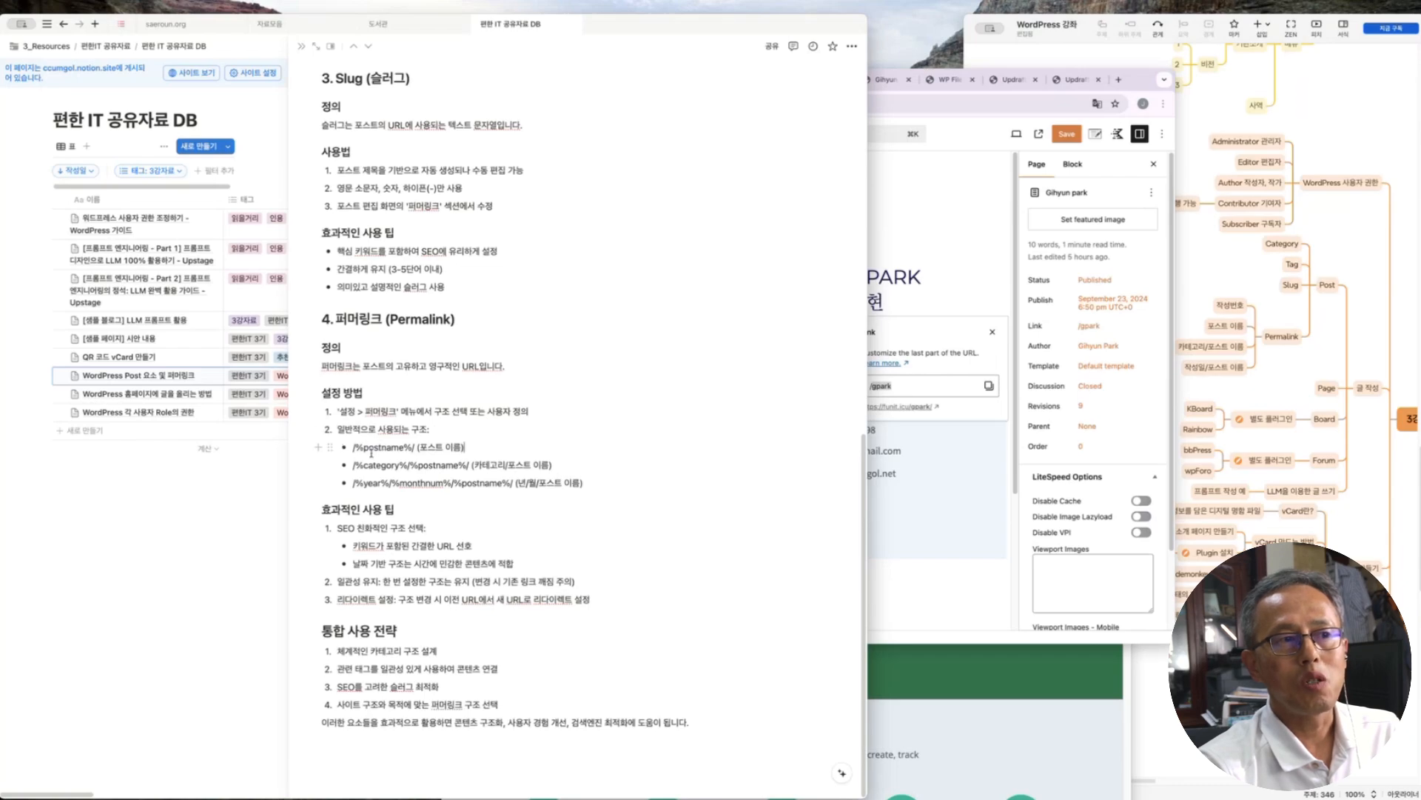
left_click_drag(435, 447, 453, 448)
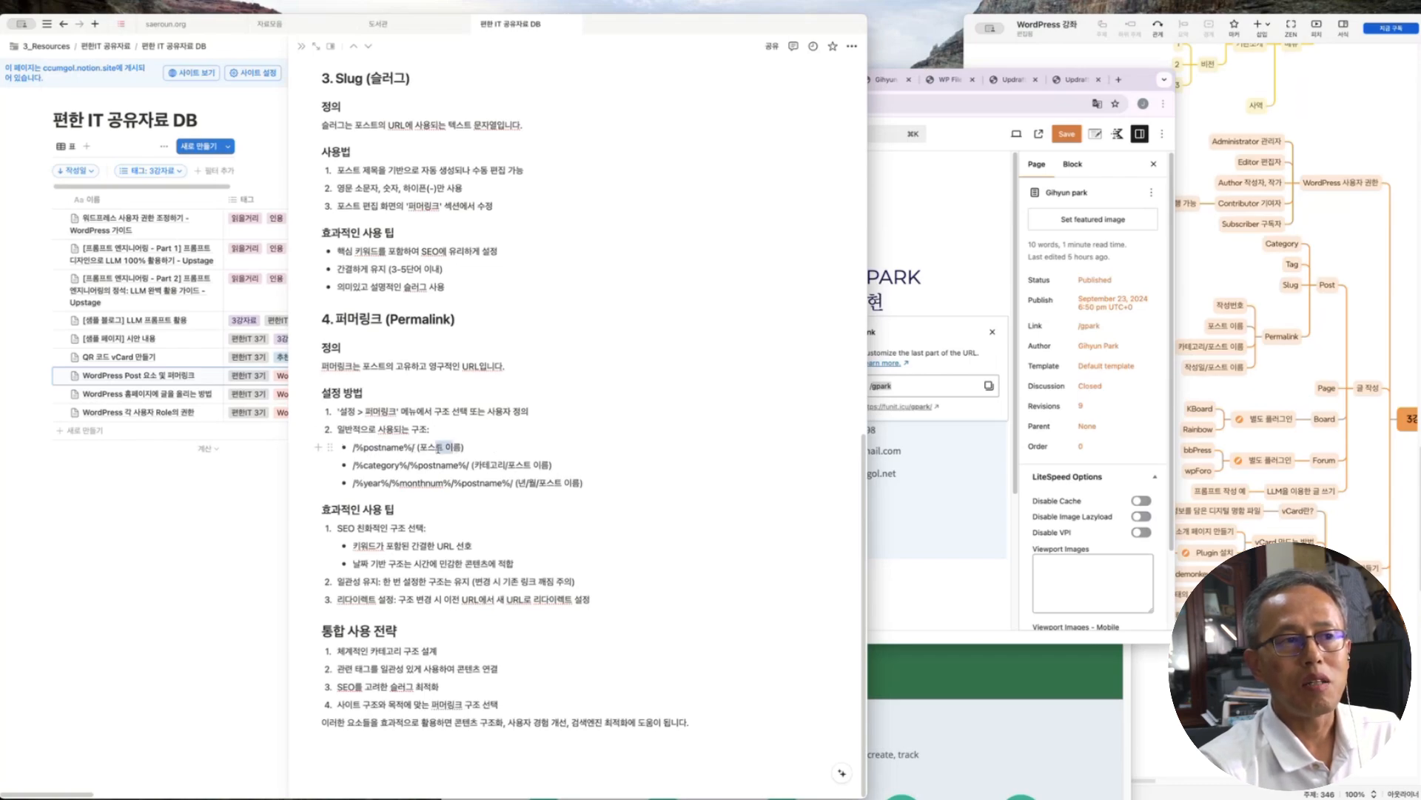
left_click(564, 449)
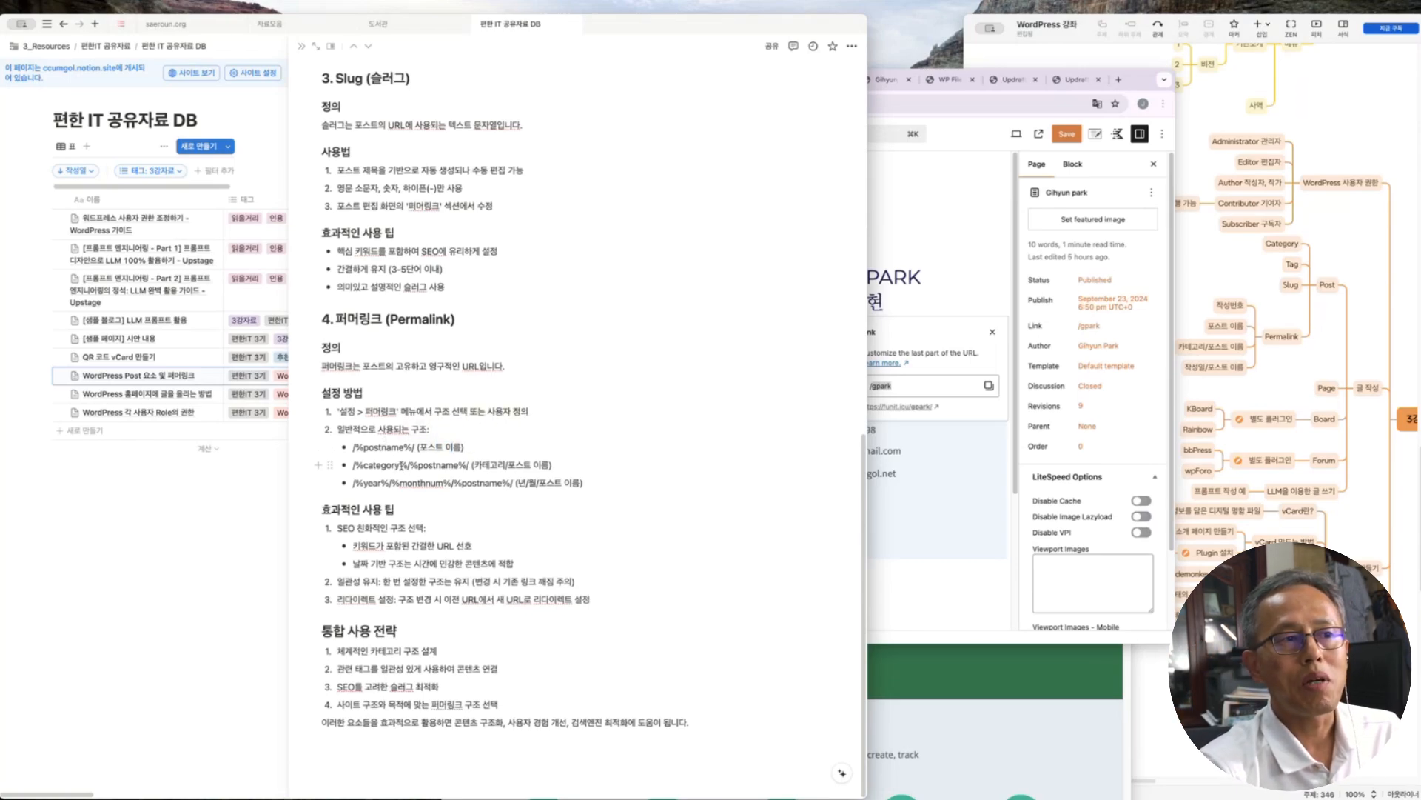
left_click_drag(364, 465, 409, 465)
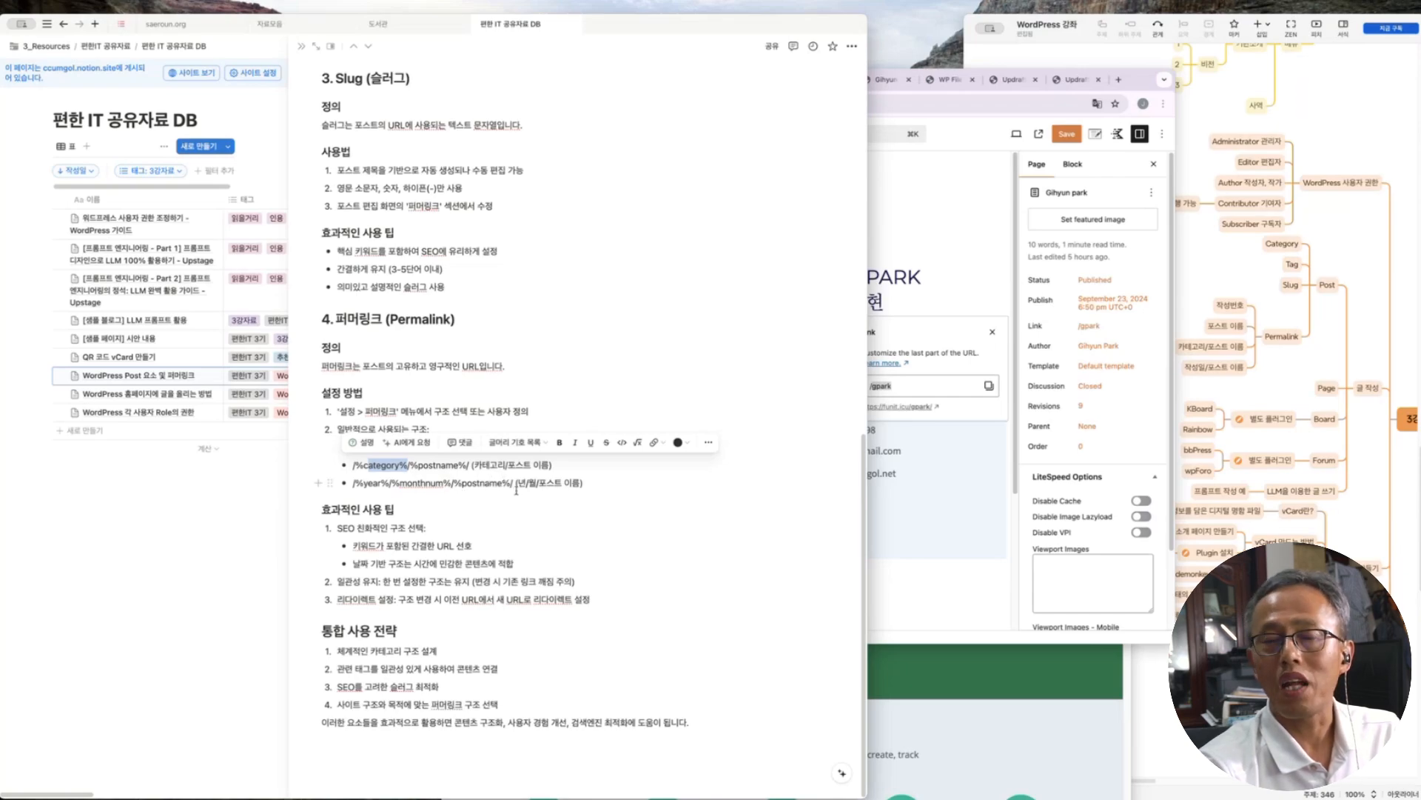
left_click(463, 431)
Add a '번호' bullet above /%postname%/ in the permalink structure list
left_click(469, 445)
key("Return")
type("번호")
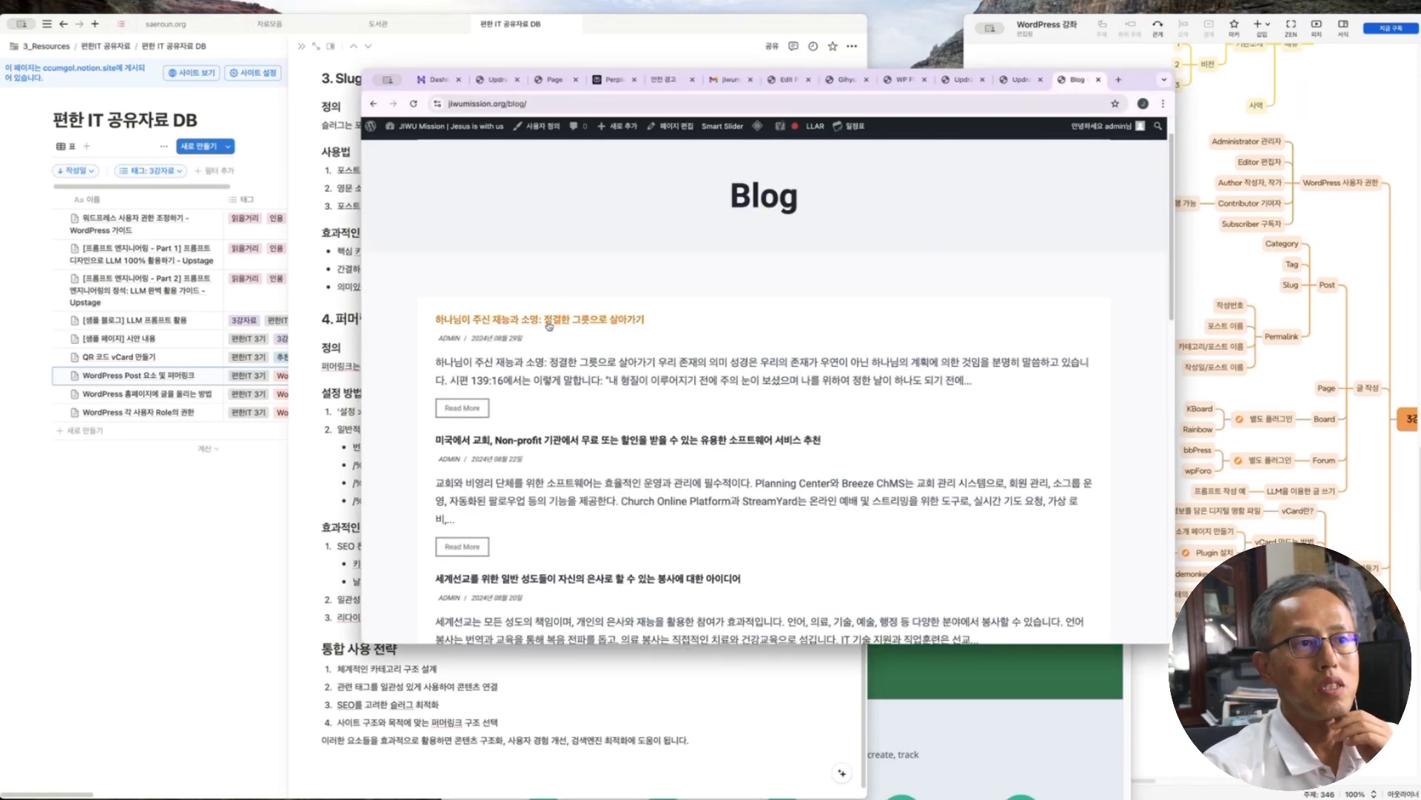
Open the first blog post, '하나님이 주신 재능과 소명: 정결한 그릇으로 살아가기', and show its full URL
left_click(549, 320)
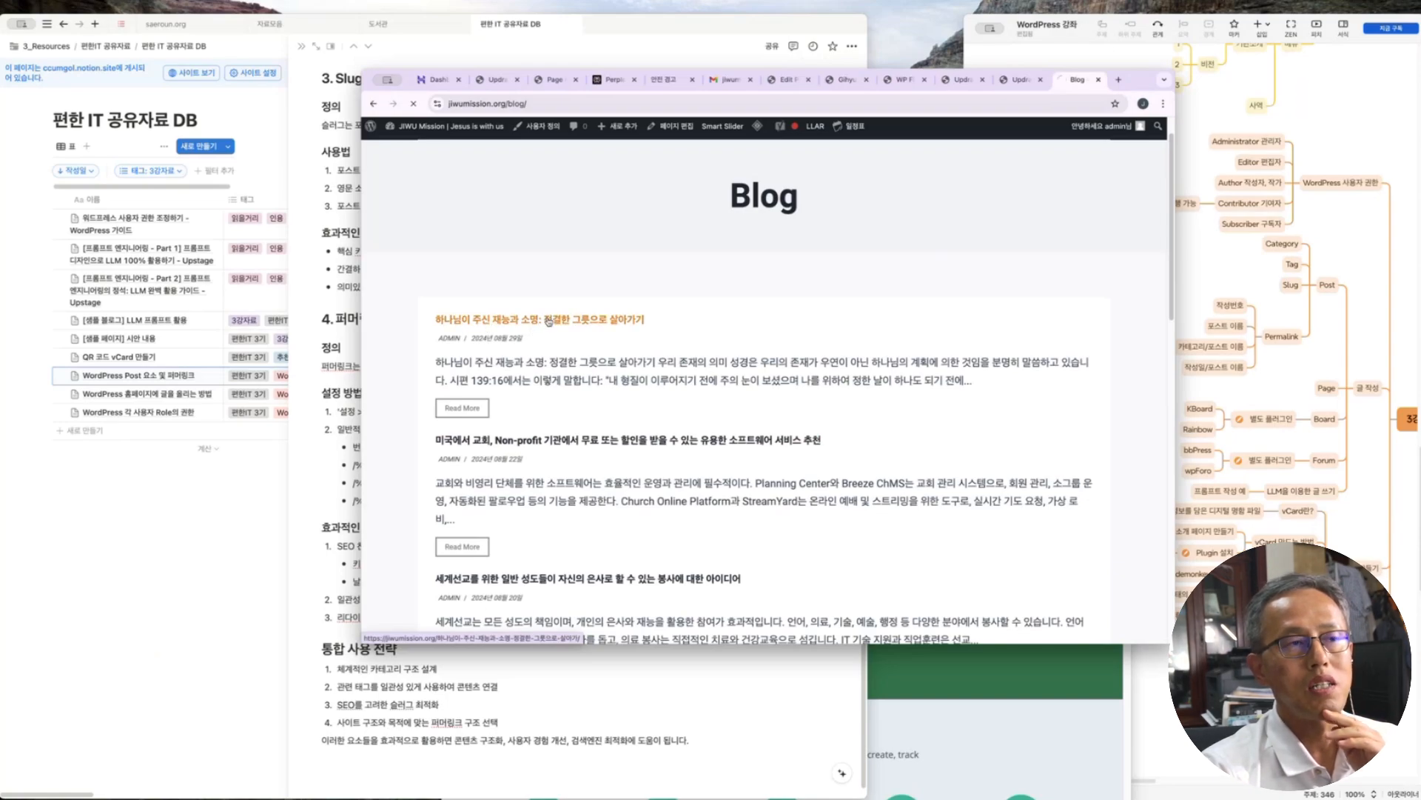
left_click_drag(674, 104, 448, 105)
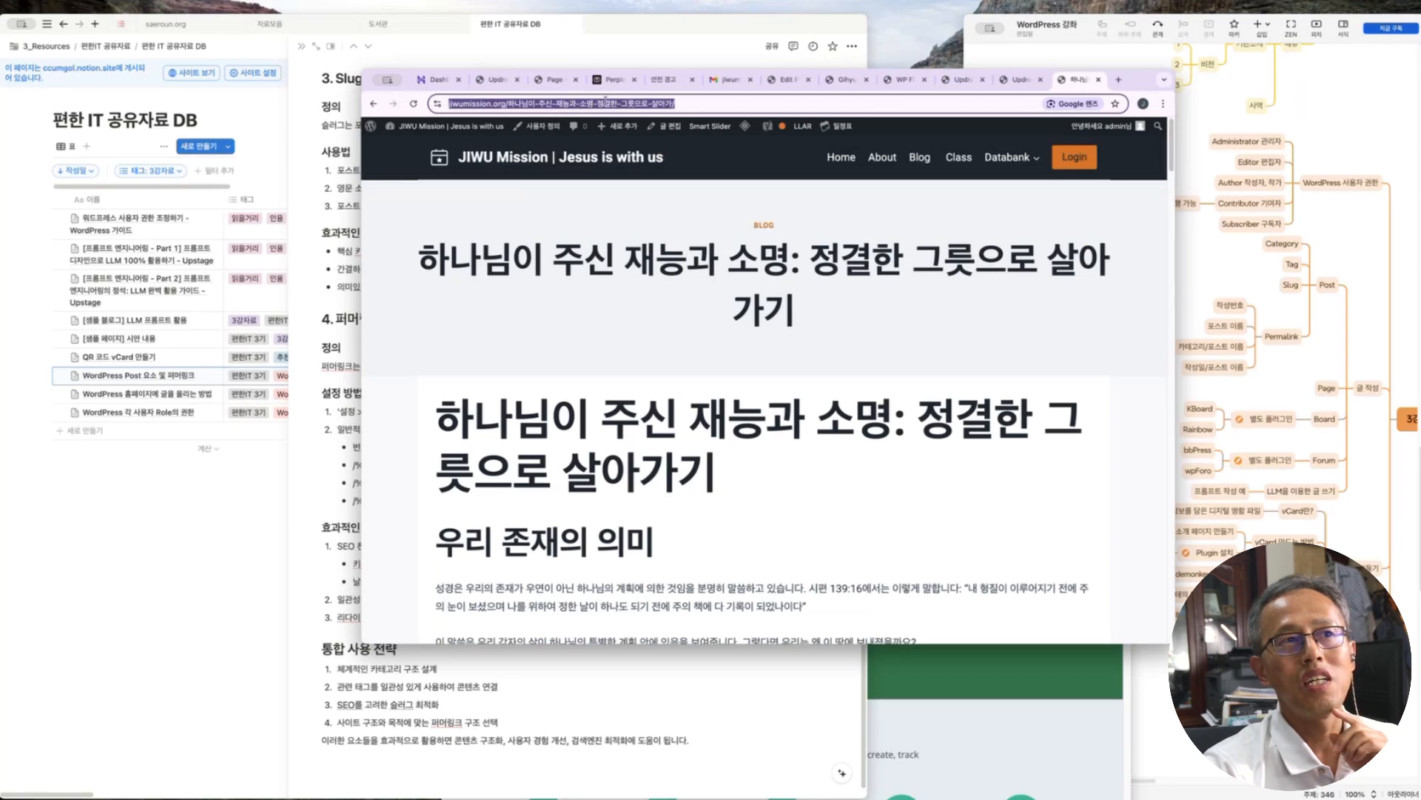
left_click_drag(422, 259, 546, 261)
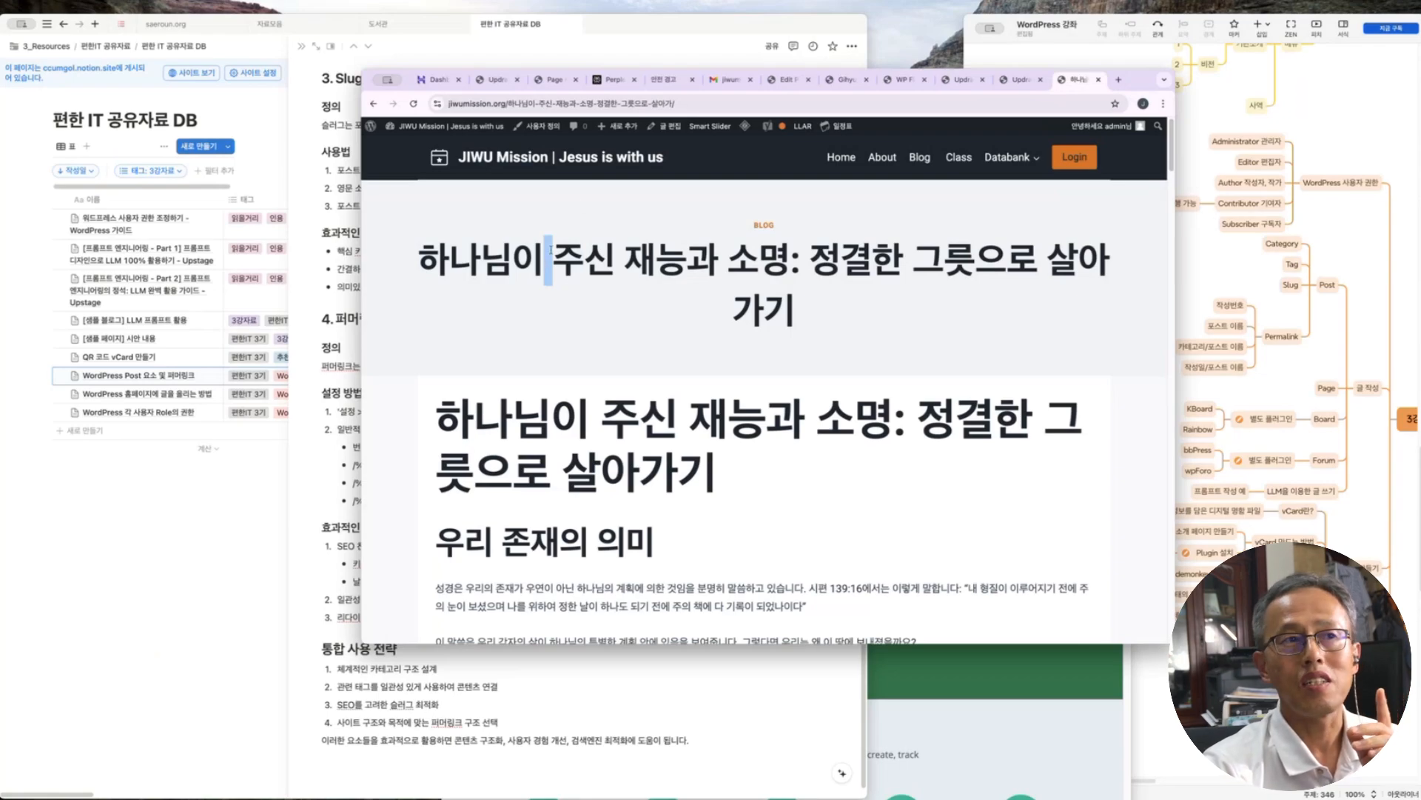
left_click(704, 103)
left_click(704, 104)
Highlight the post-name slug in the address bar, then bring the Notion notes back
left_click_drag(704, 104, 534, 105)
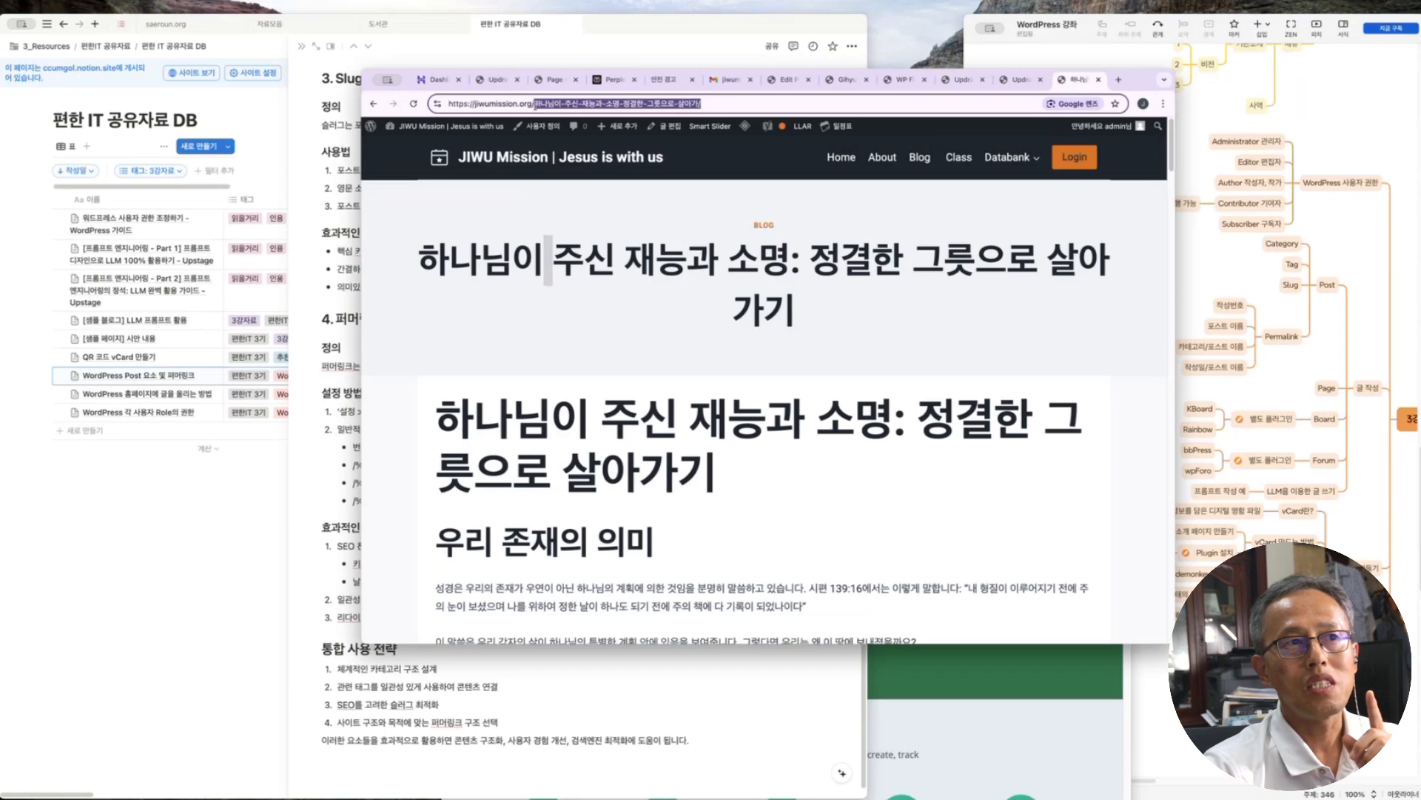
left_click(424, 248)
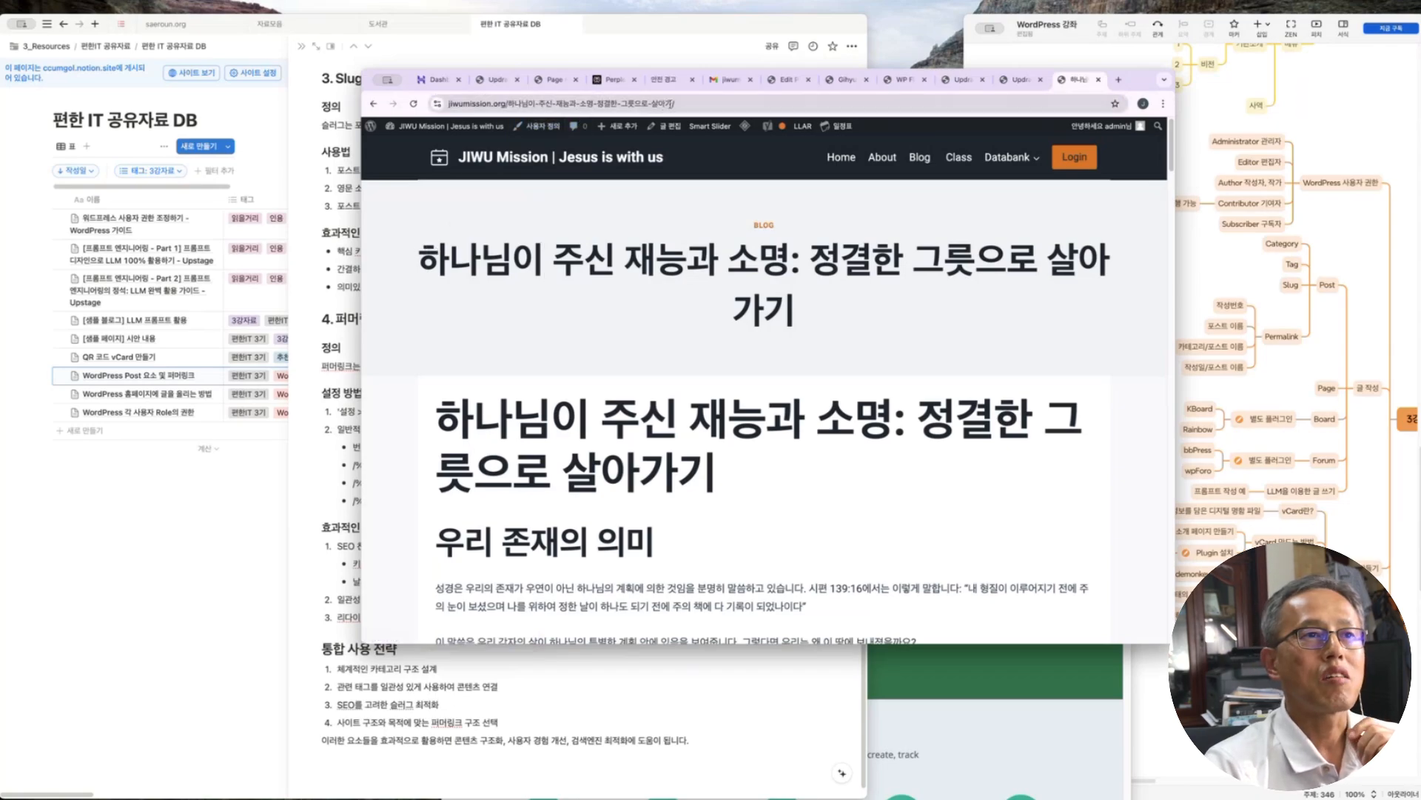
left_click_drag(682, 104, 509, 105)
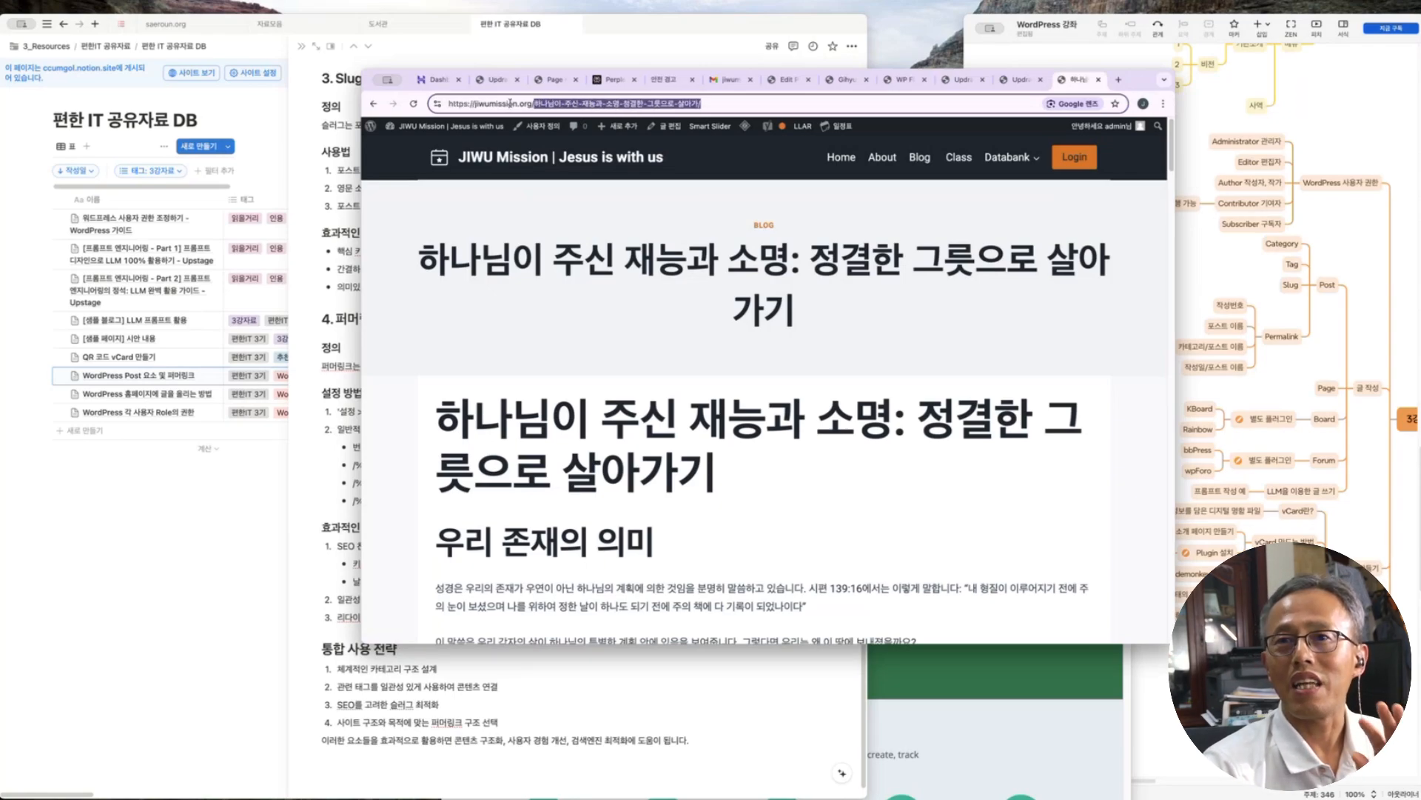
left_click(633, 312)
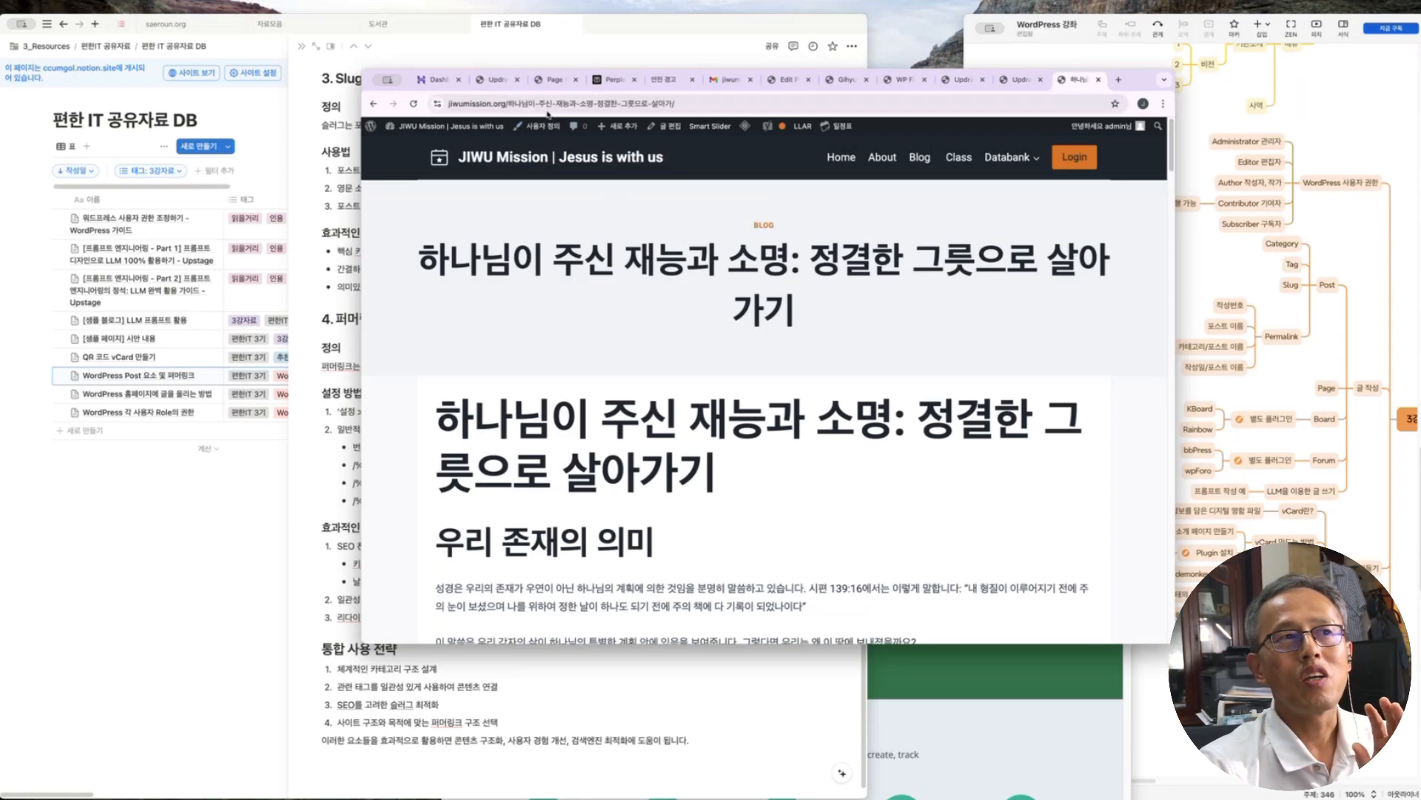
left_click_drag(508, 104, 691, 104)
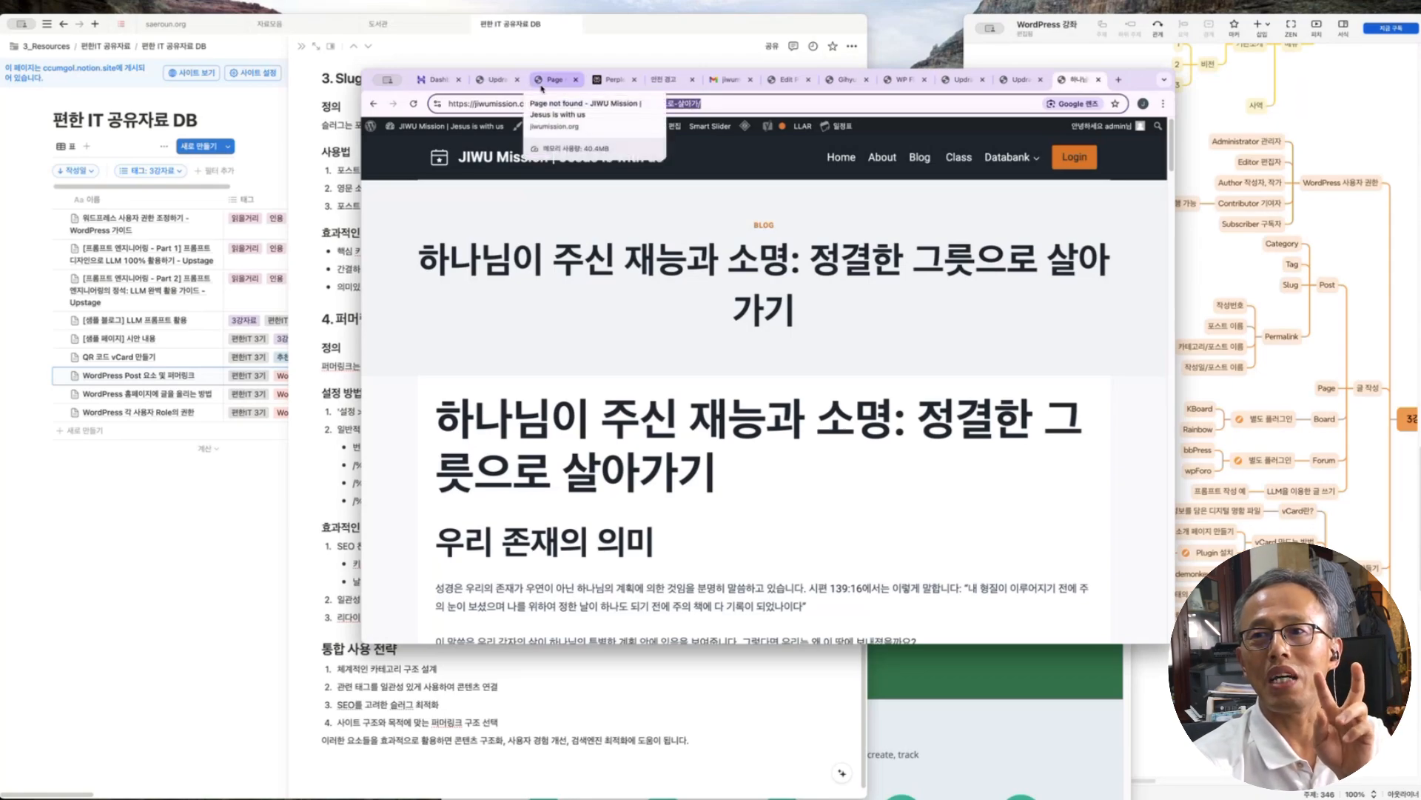
left_click(716, 103)
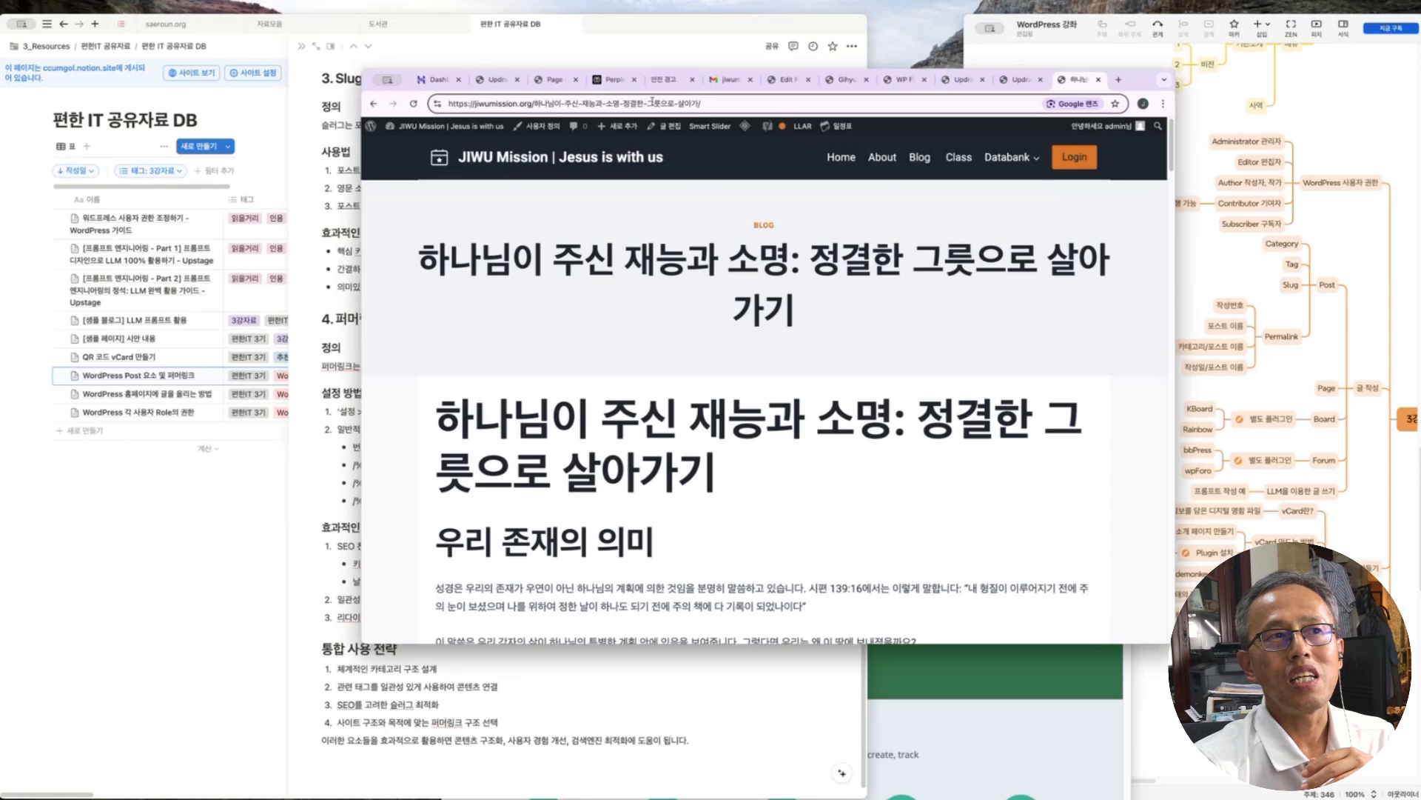
left_click_drag(705, 103, 509, 97)
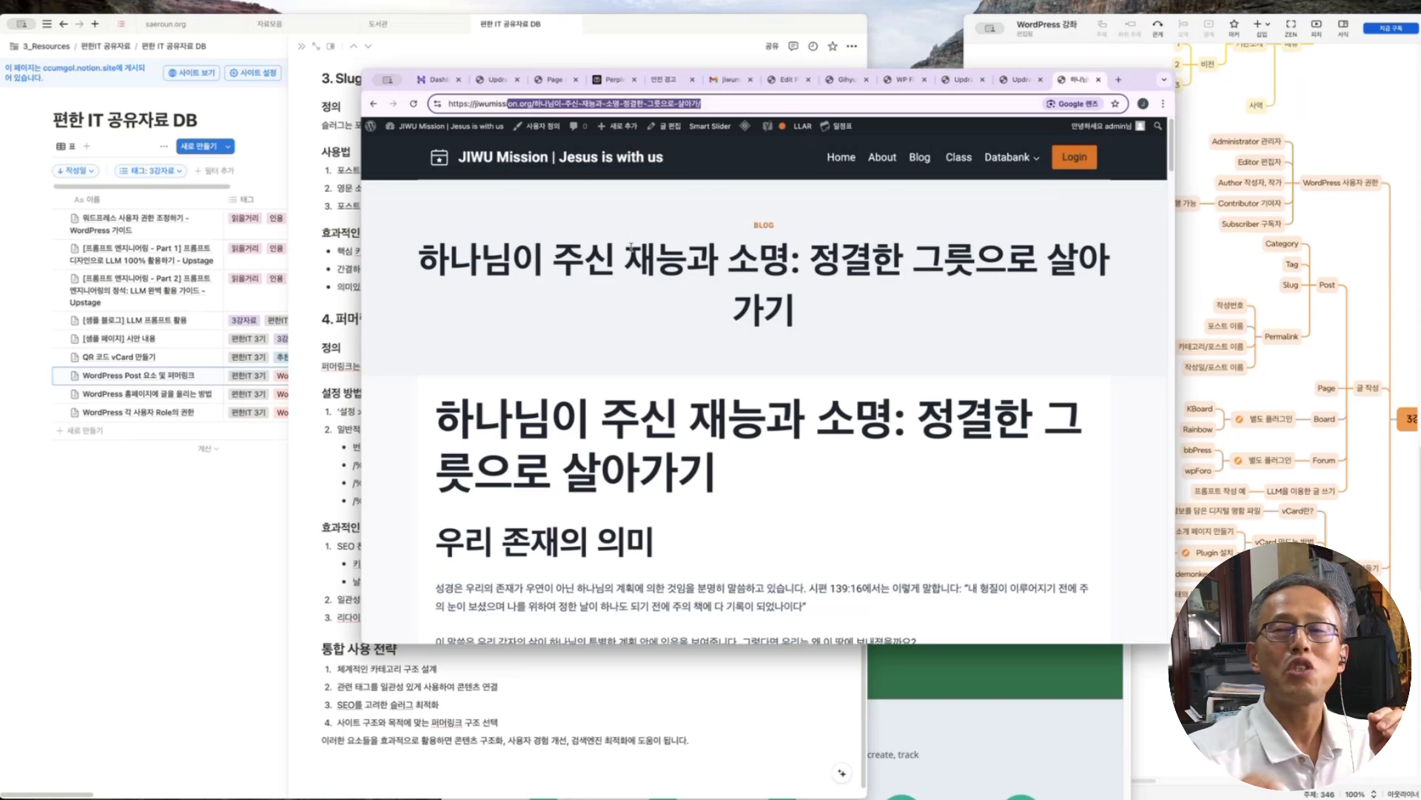
left_click(346, 491)
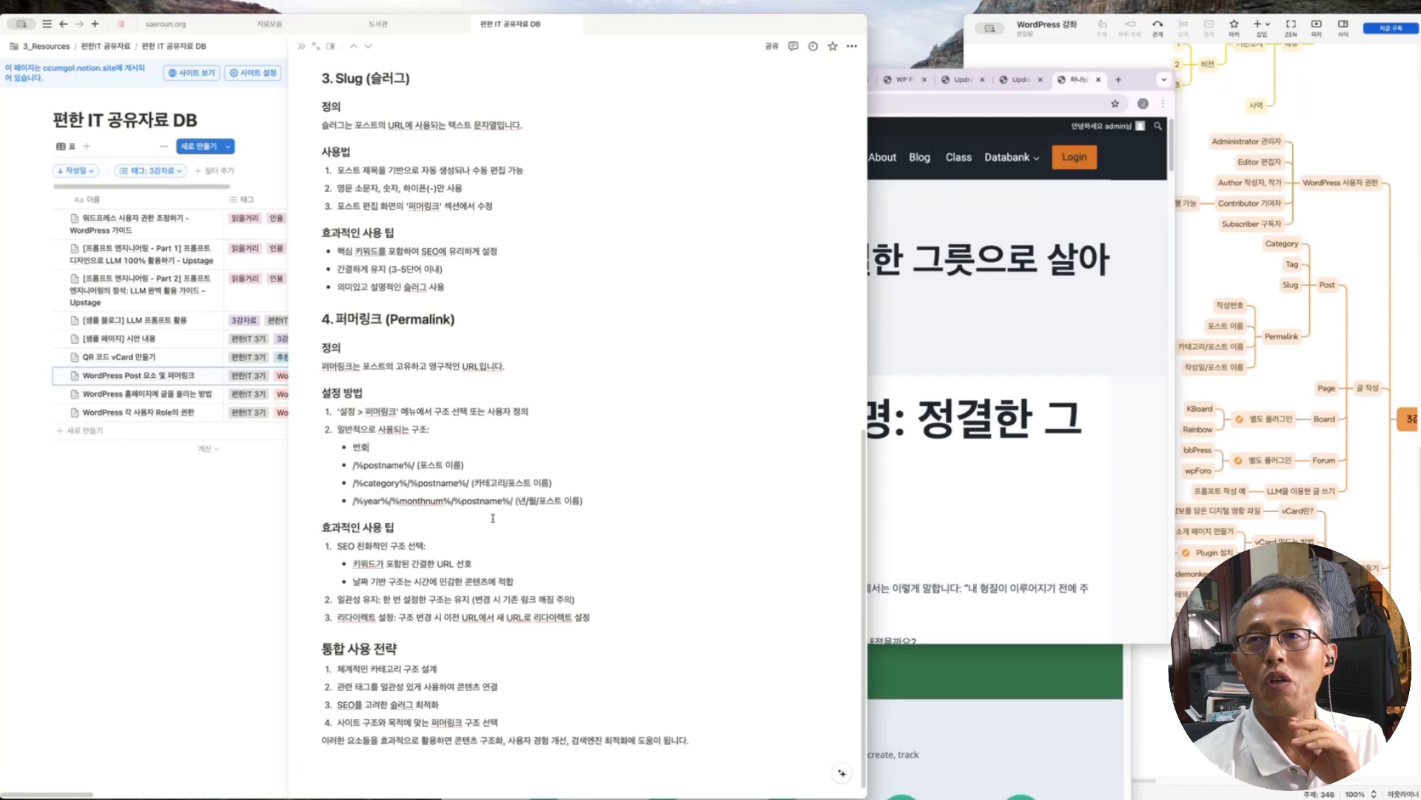
Highlight the date-based, category and postname permalink examples in the Notion notes
left_click_drag(517, 501, 608, 503)
left_click(493, 481)
left_click_drag(464, 482, 586, 483)
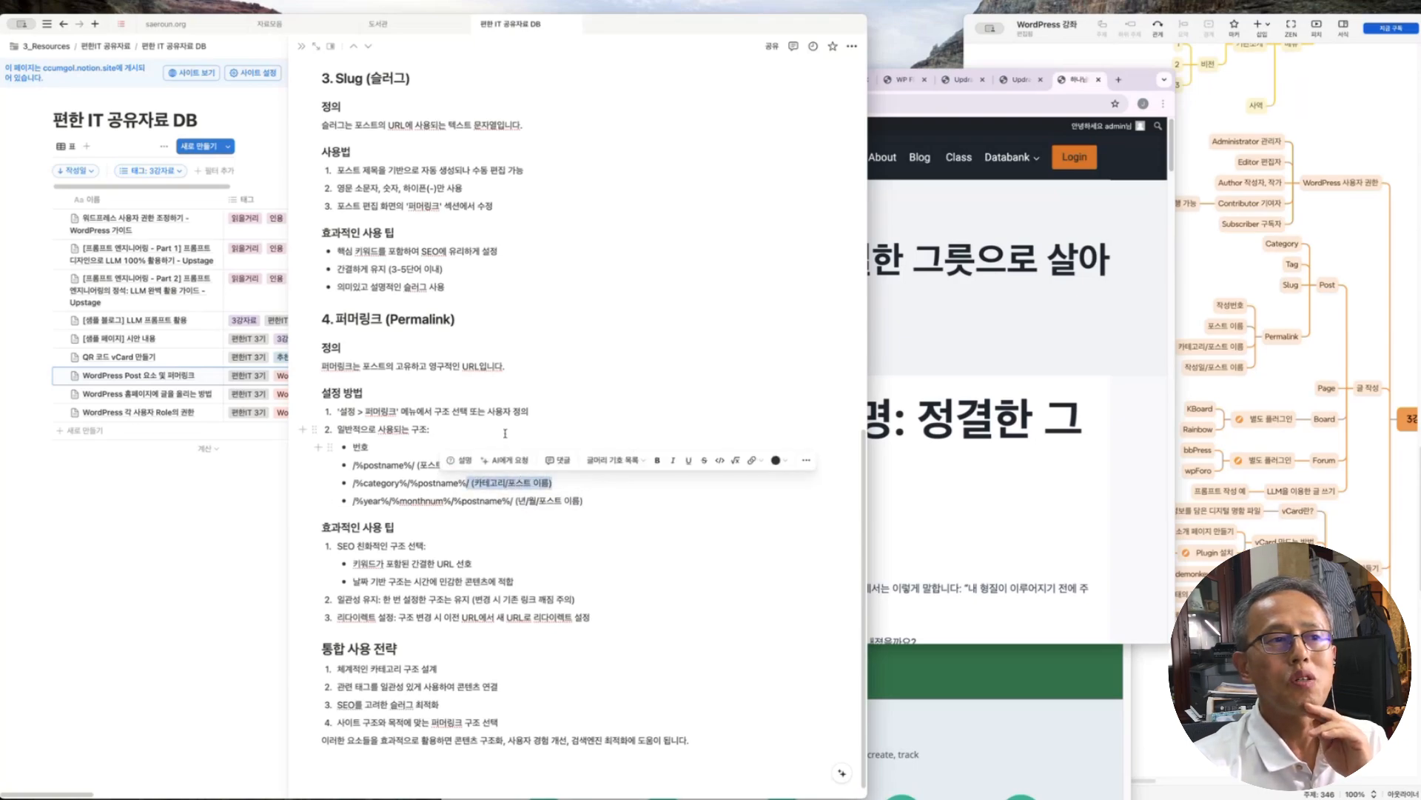
left_click(468, 464)
left_click_drag(468, 464, 364, 464)
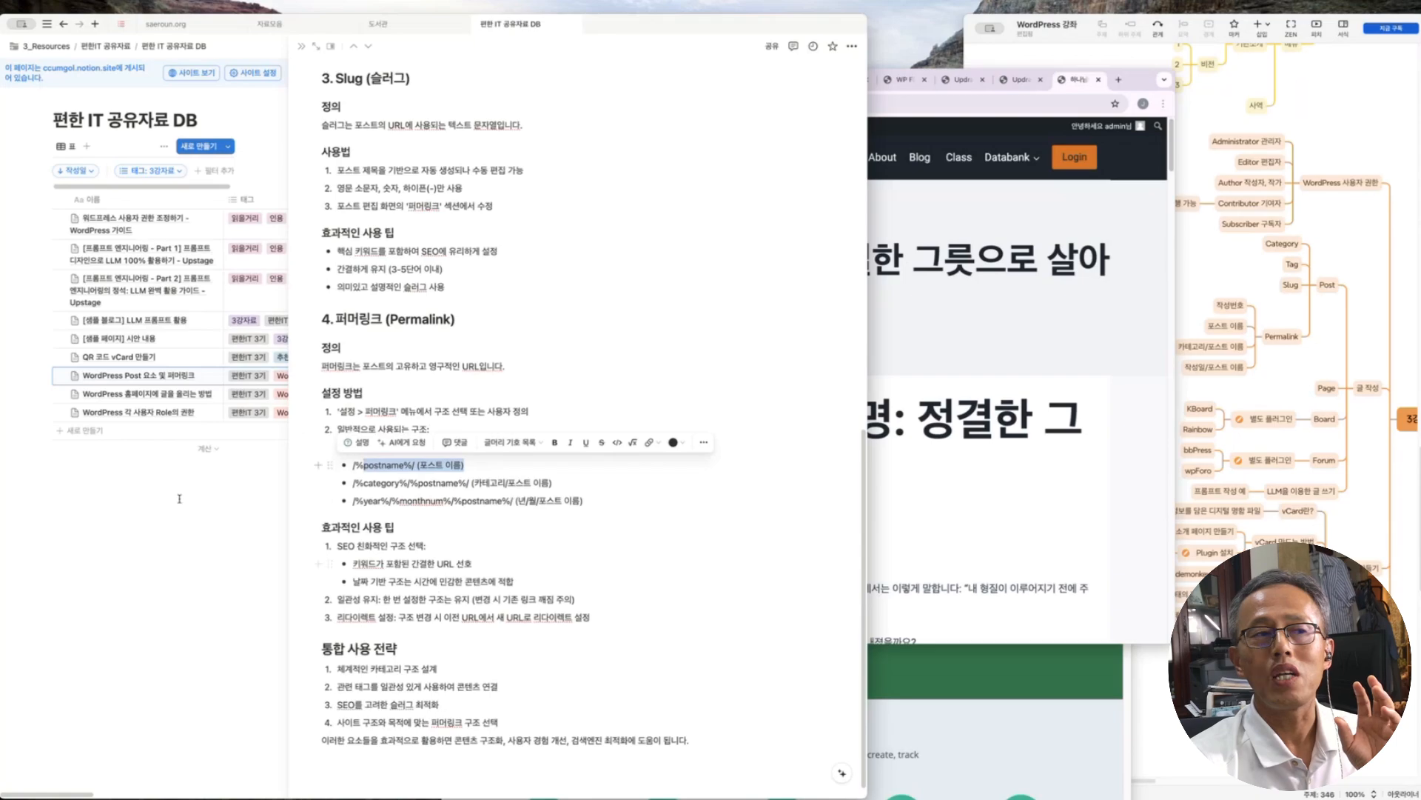
Check the blog post's URL, then open Settings > Permalinks in the WordPress admin
left_click(896, 285)
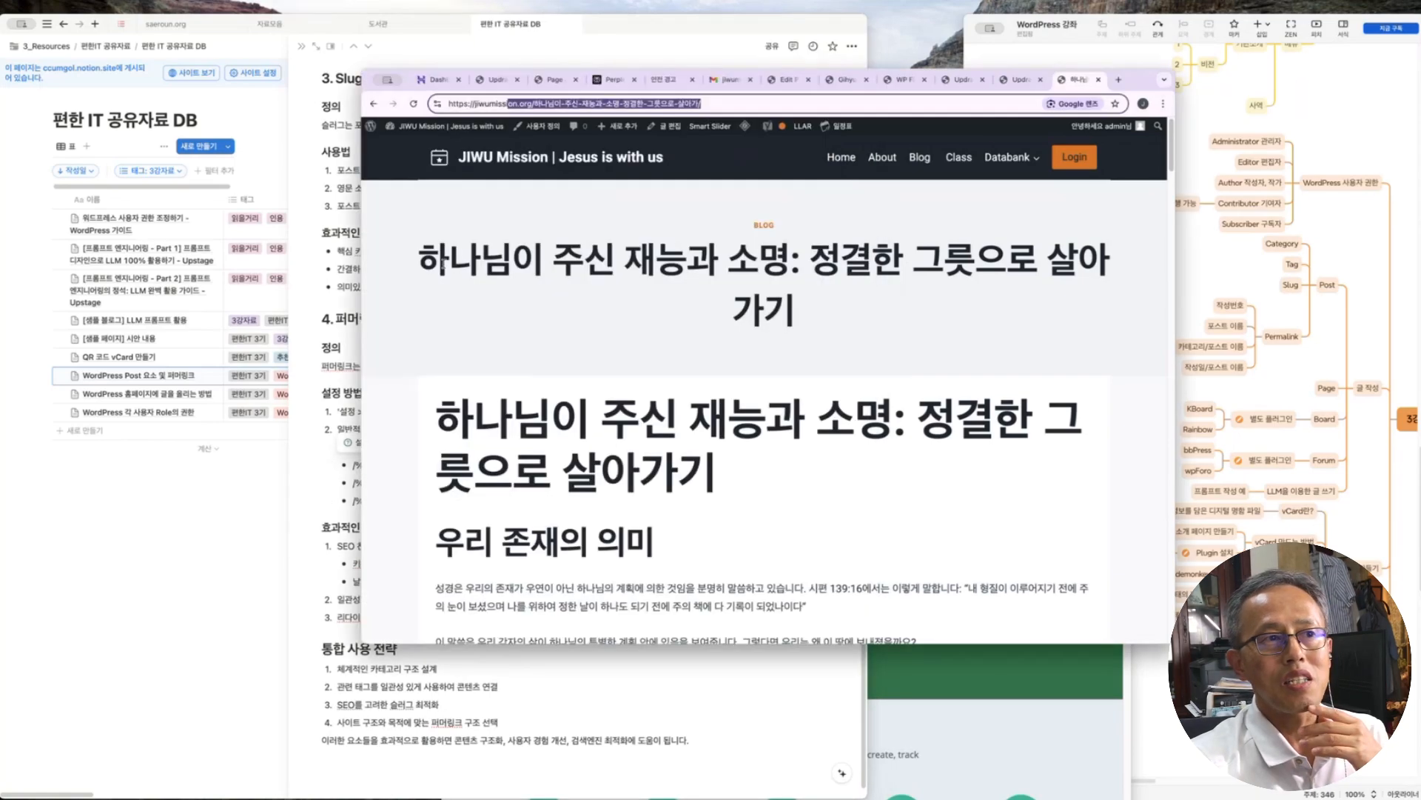
left_click_drag(420, 259, 825, 294)
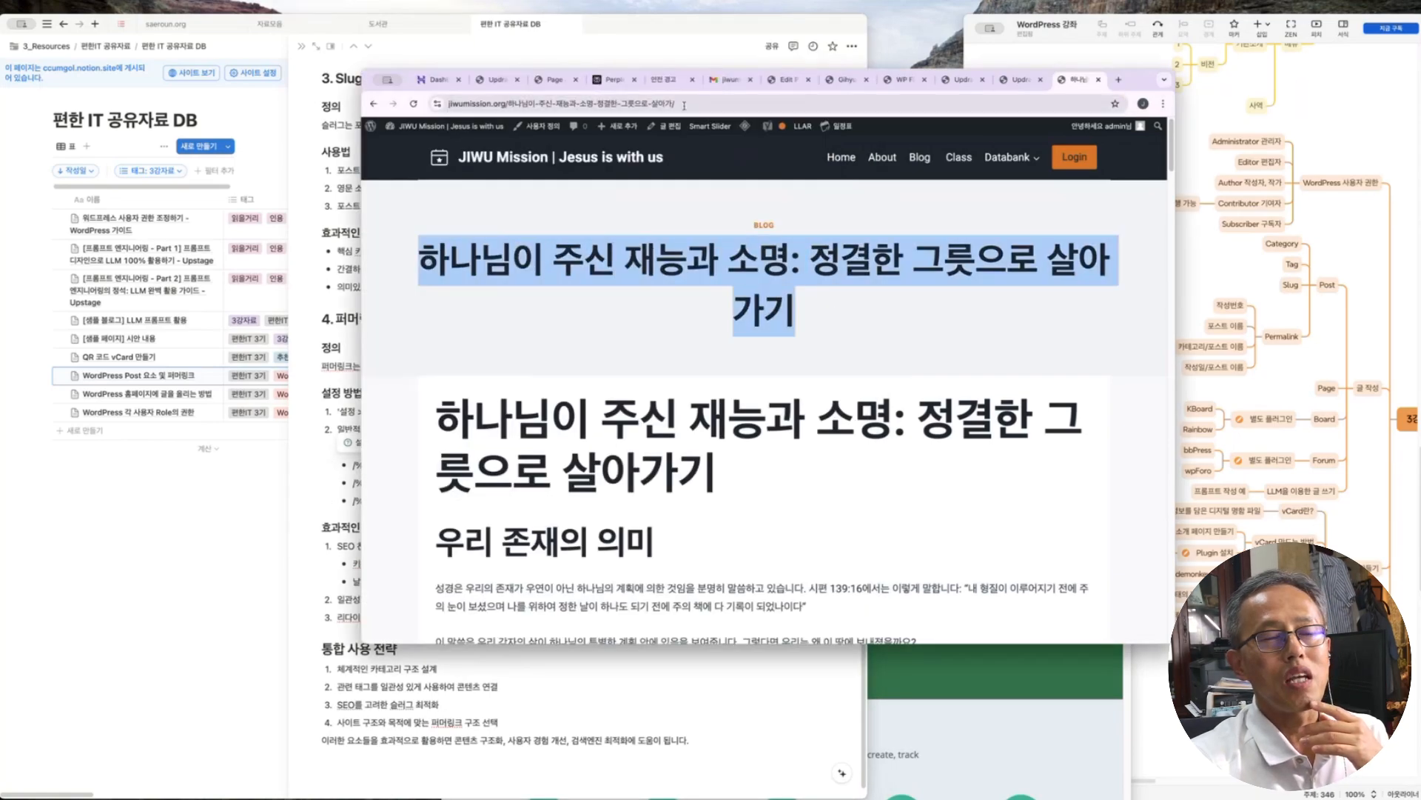
left_click(605, 104)
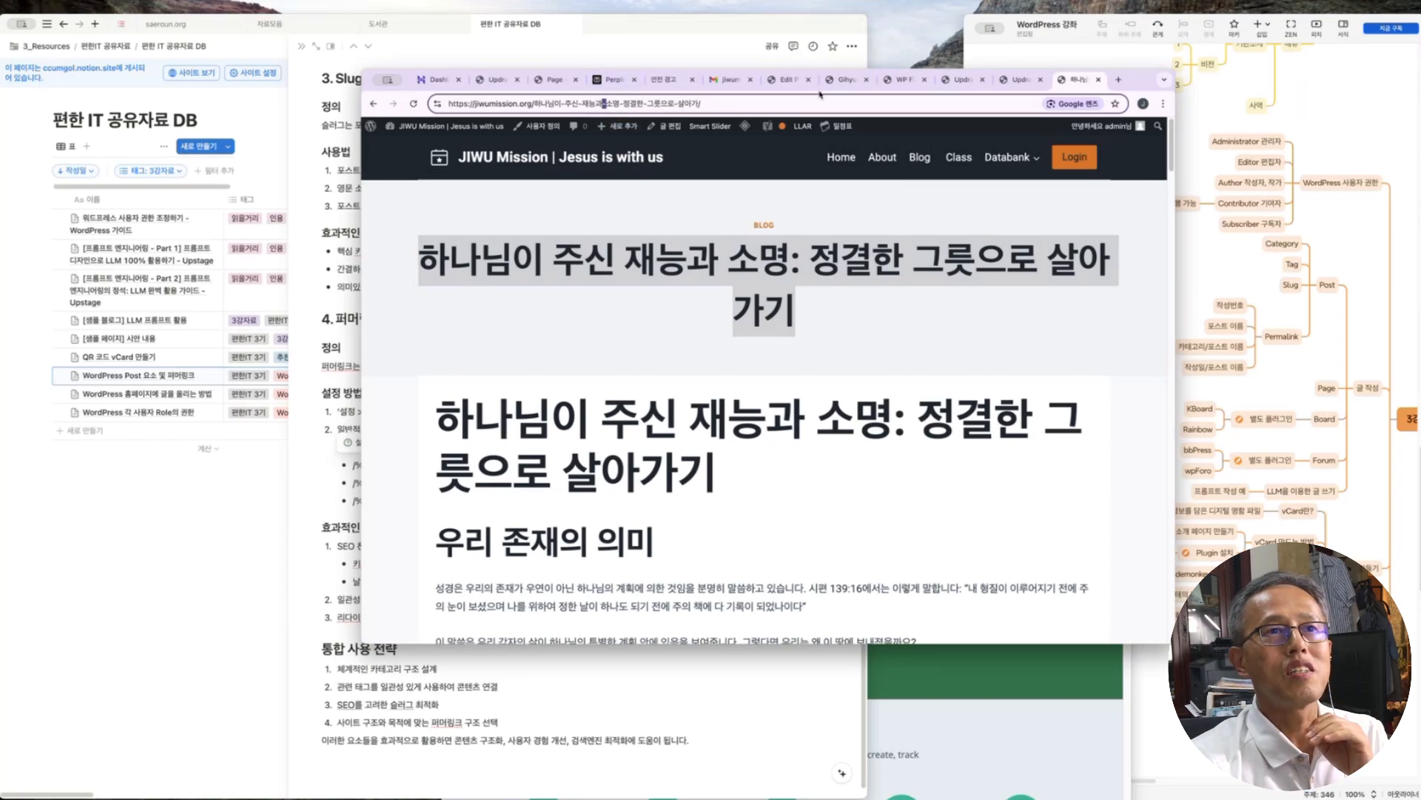
key("ctrl+shift+Tab")
left_click(473, 504)
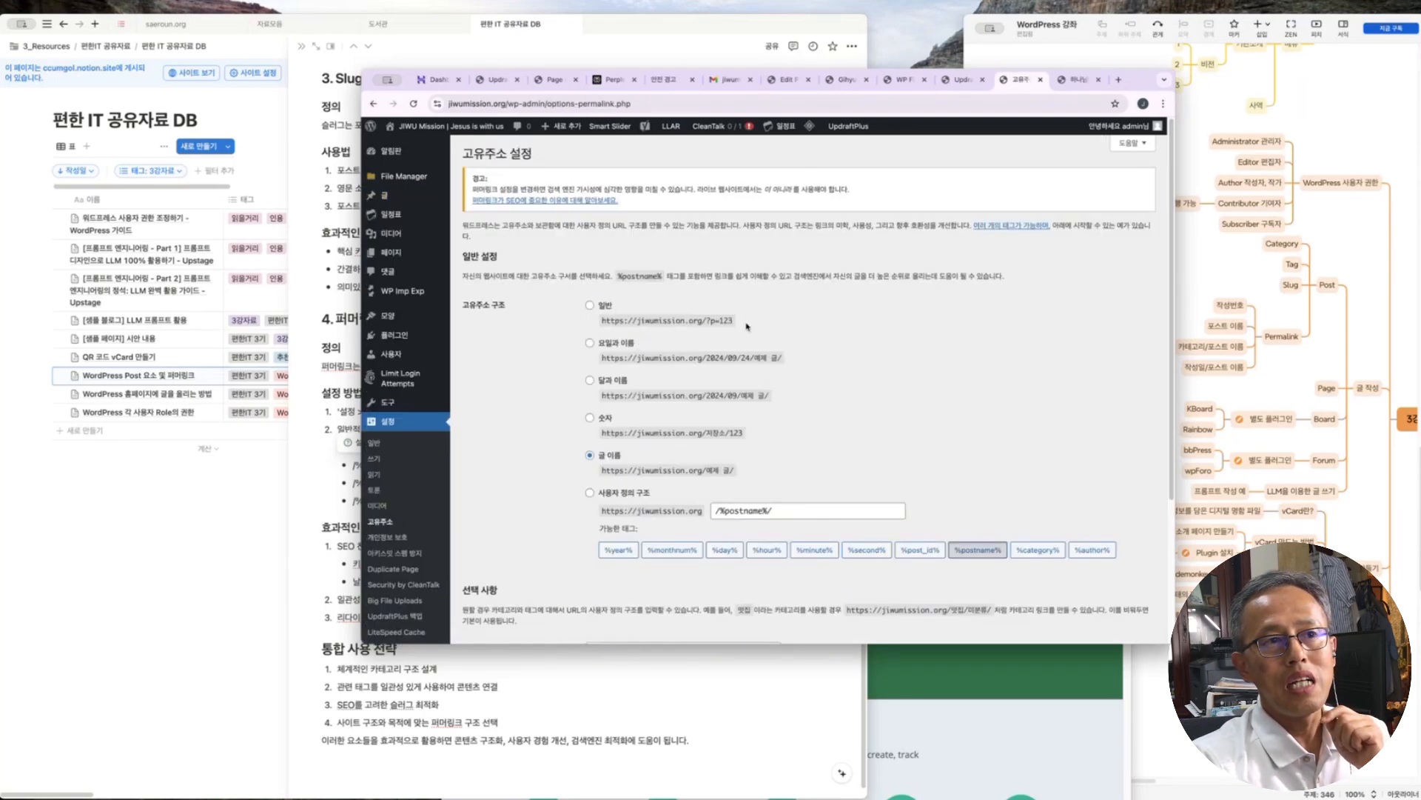
Compare the plain (?p=123), date-based and numeric example URLs on the Permalink settings page
left_click_drag(735, 321, 604, 315)
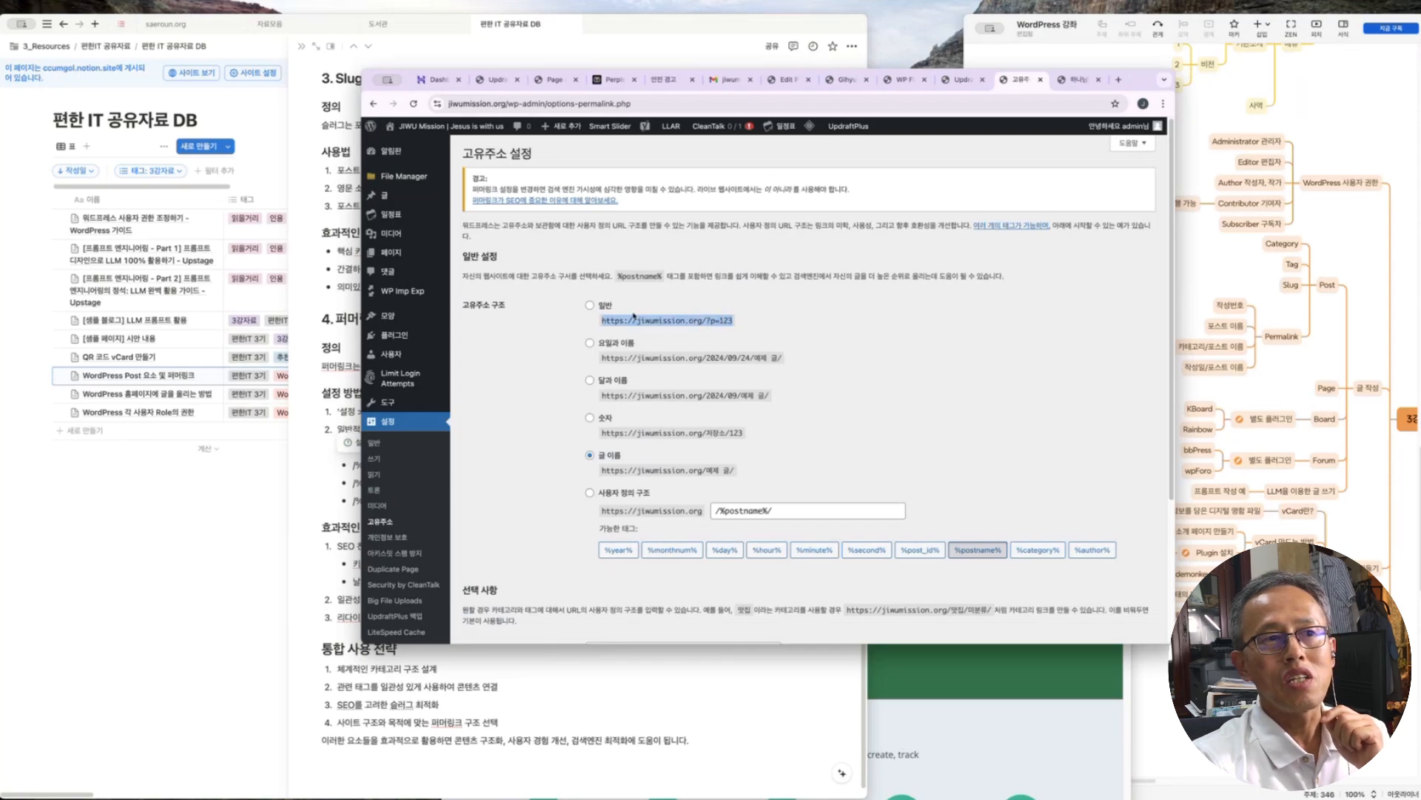
left_click_drag(601, 354, 577, 383)
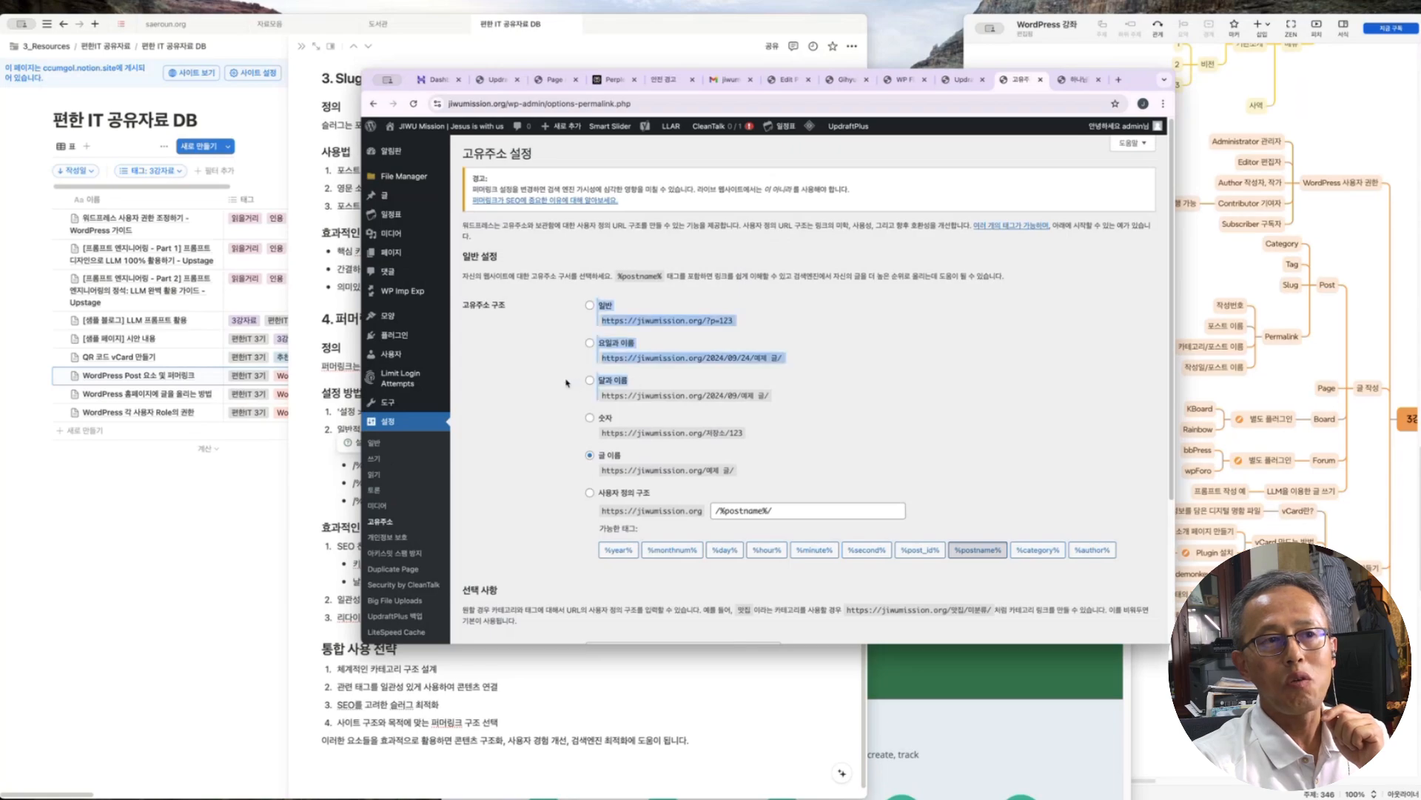
left_click_drag(706, 358, 787, 358)
left_click(754, 357)
left_click_drag(709, 395, 736, 395)
left_click(733, 395)
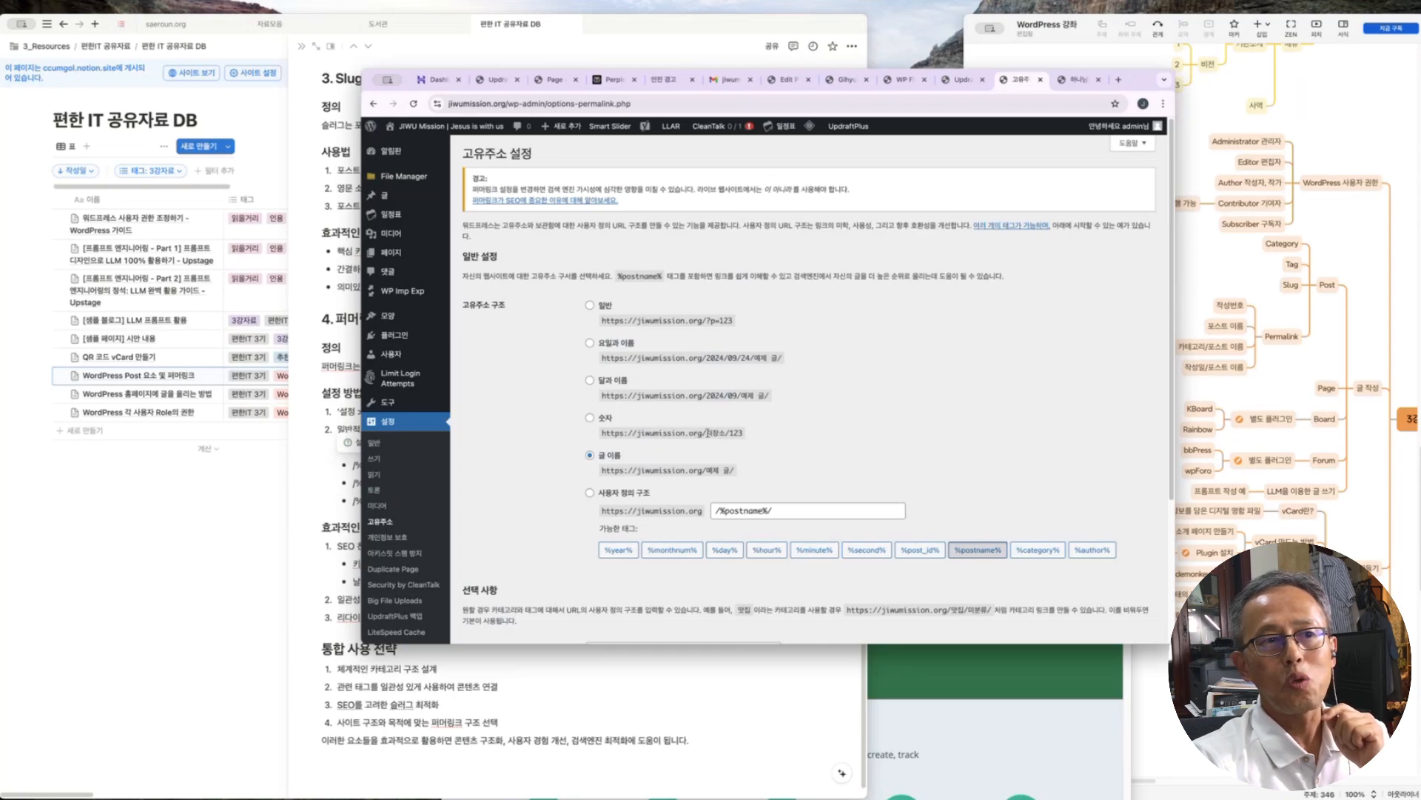
left_click_drag(707, 433, 696, 469)
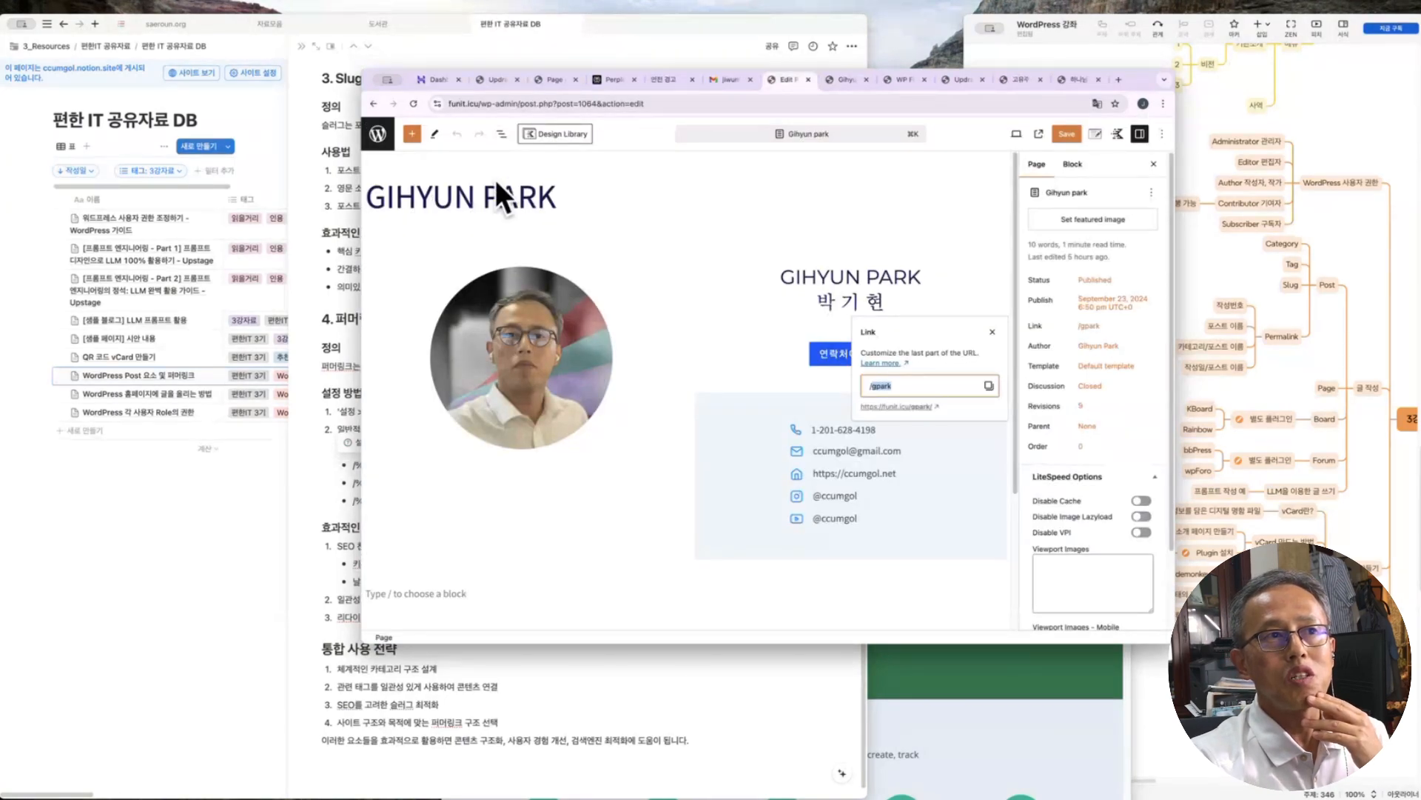
Change the profile page's link slug from gpark to 'p' and save
key("ctrl+Tab")
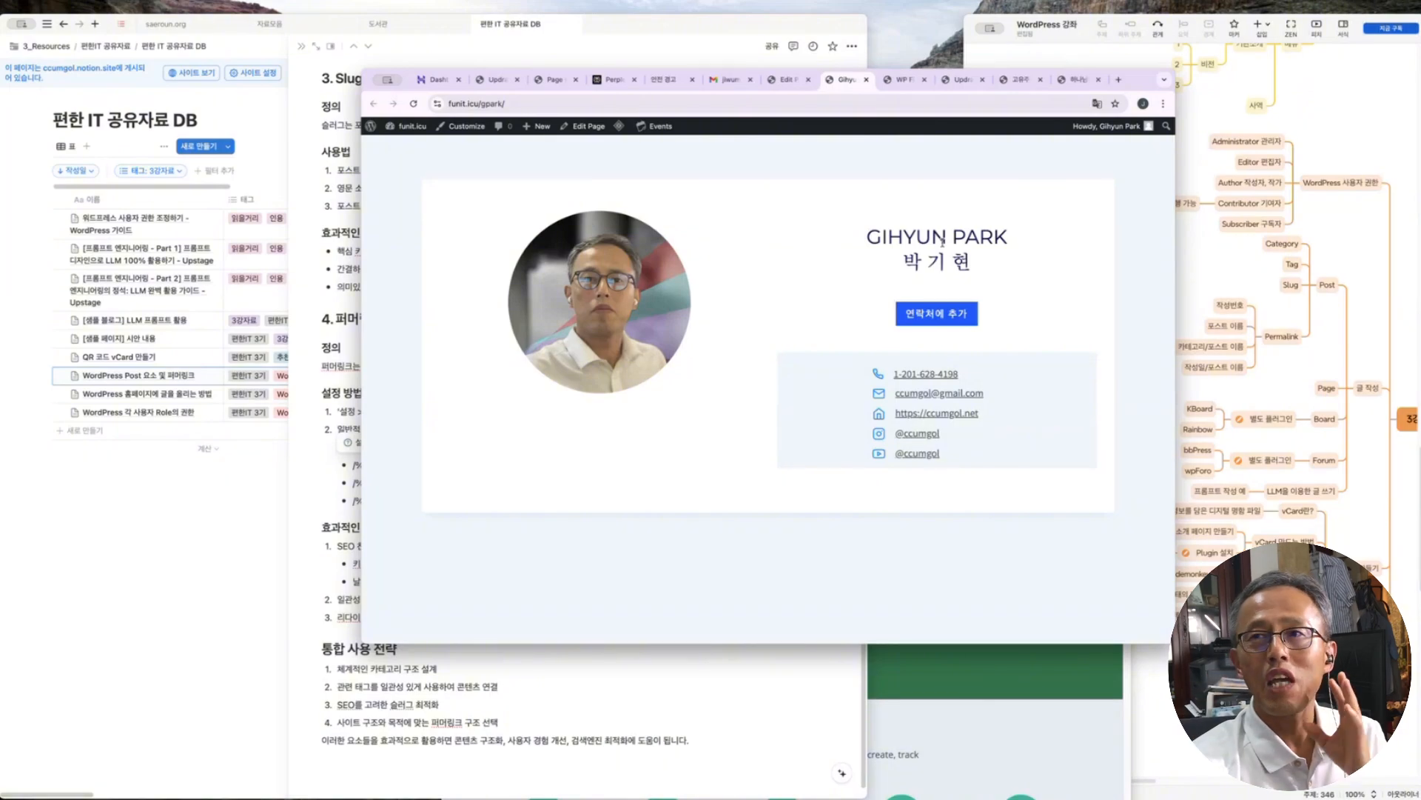
left_click(788, 80)
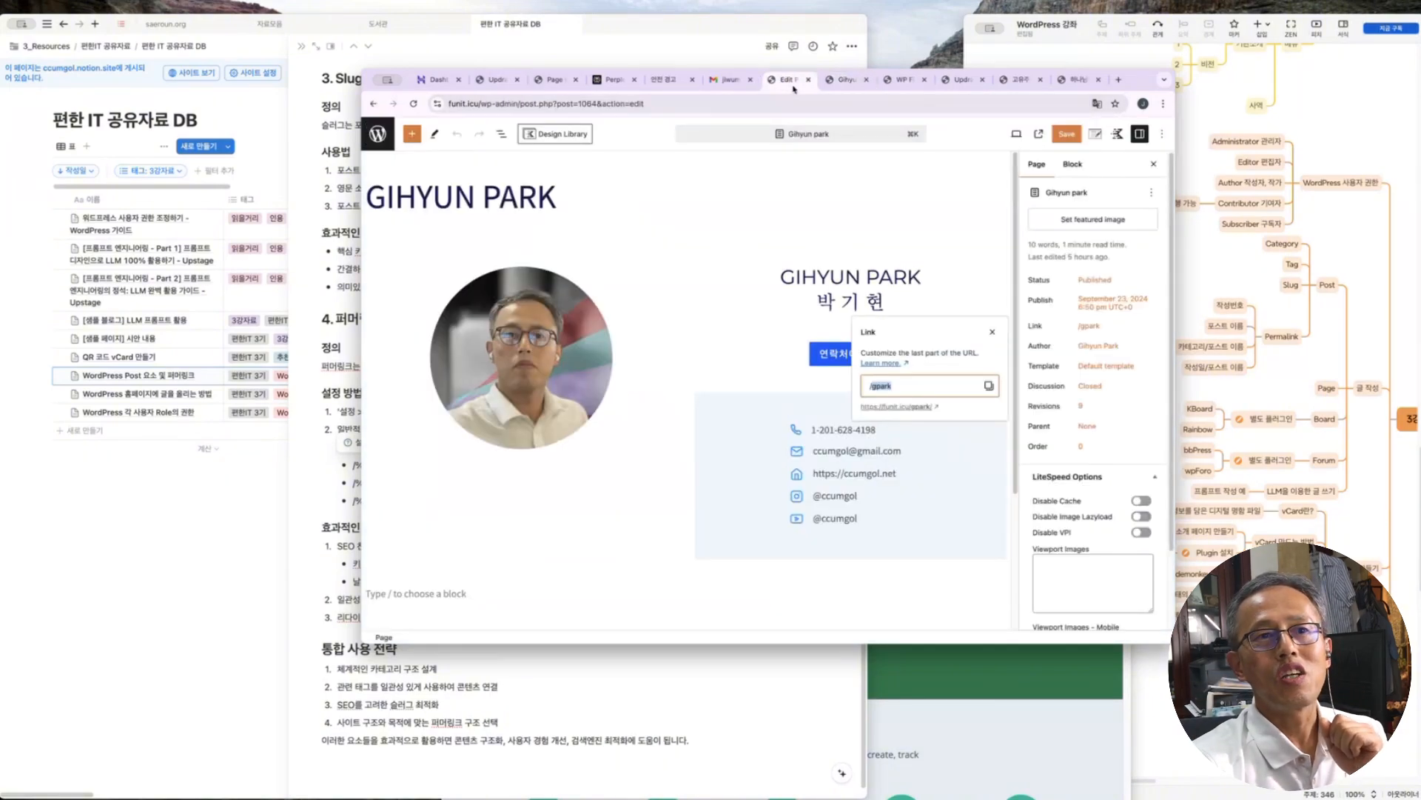
left_click(1090, 328)
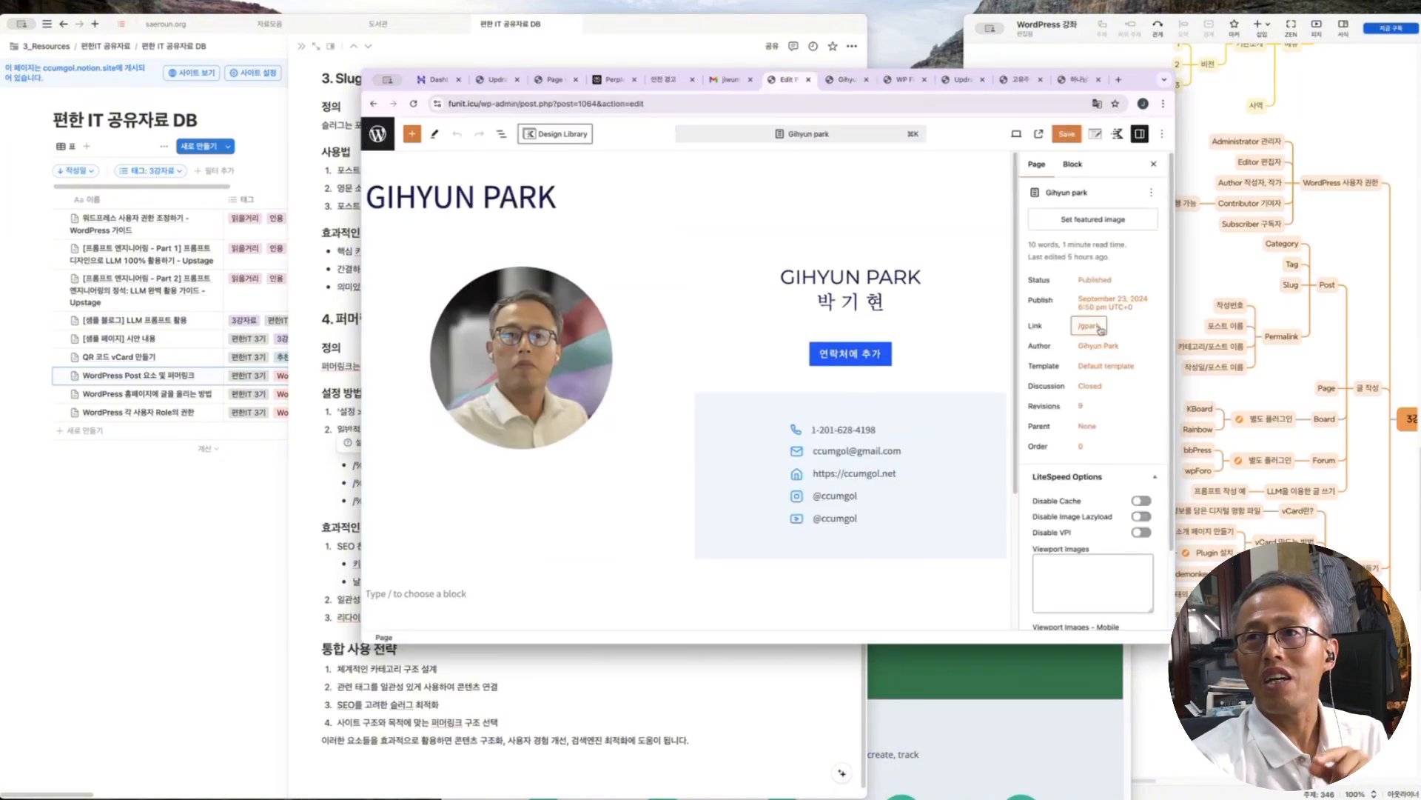
left_click(1093, 330)
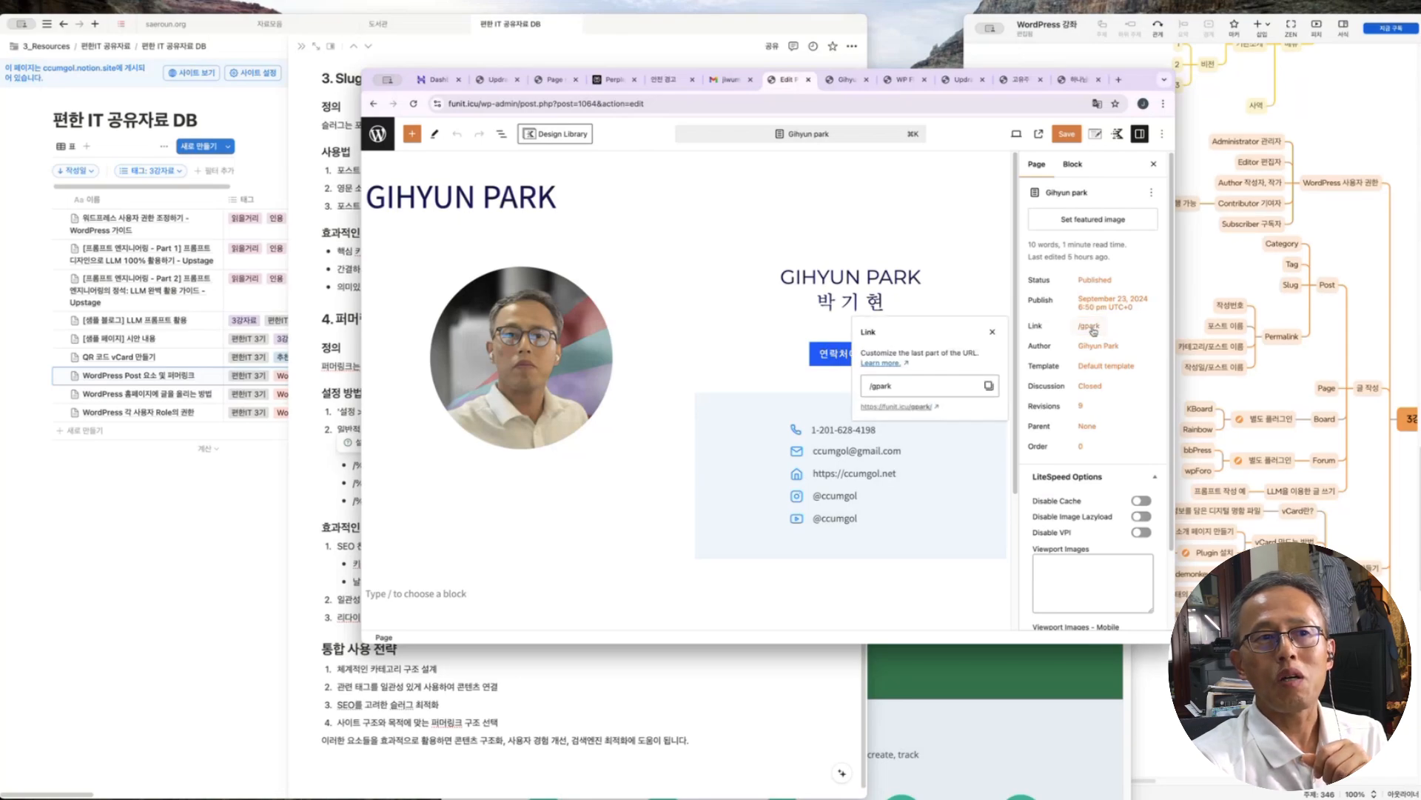
double_click(906, 386)
type("p")
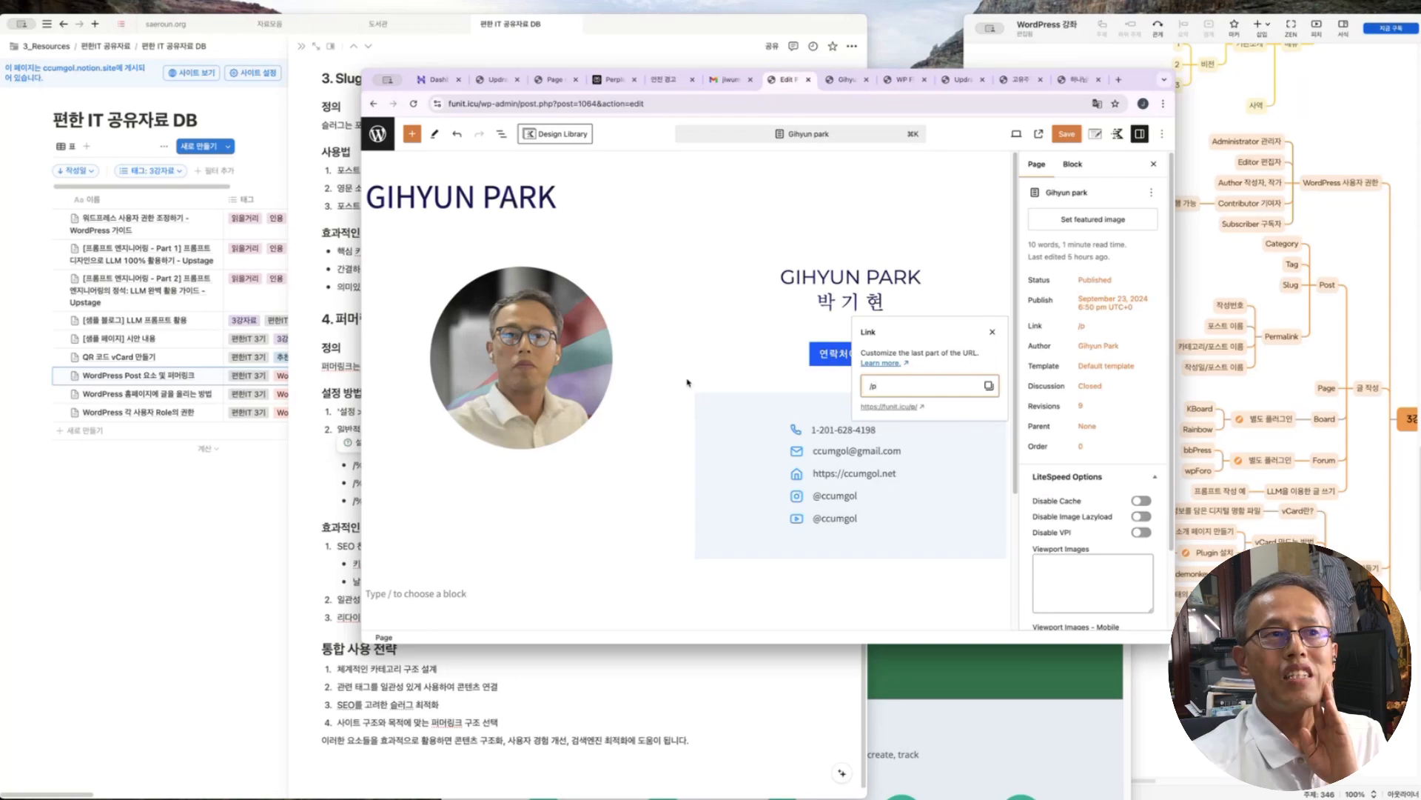
left_click(671, 430)
left_click(1065, 134)
Load the published page at funit.icu/p/ to confirm the new address, then return to the editor
left_click(846, 80)
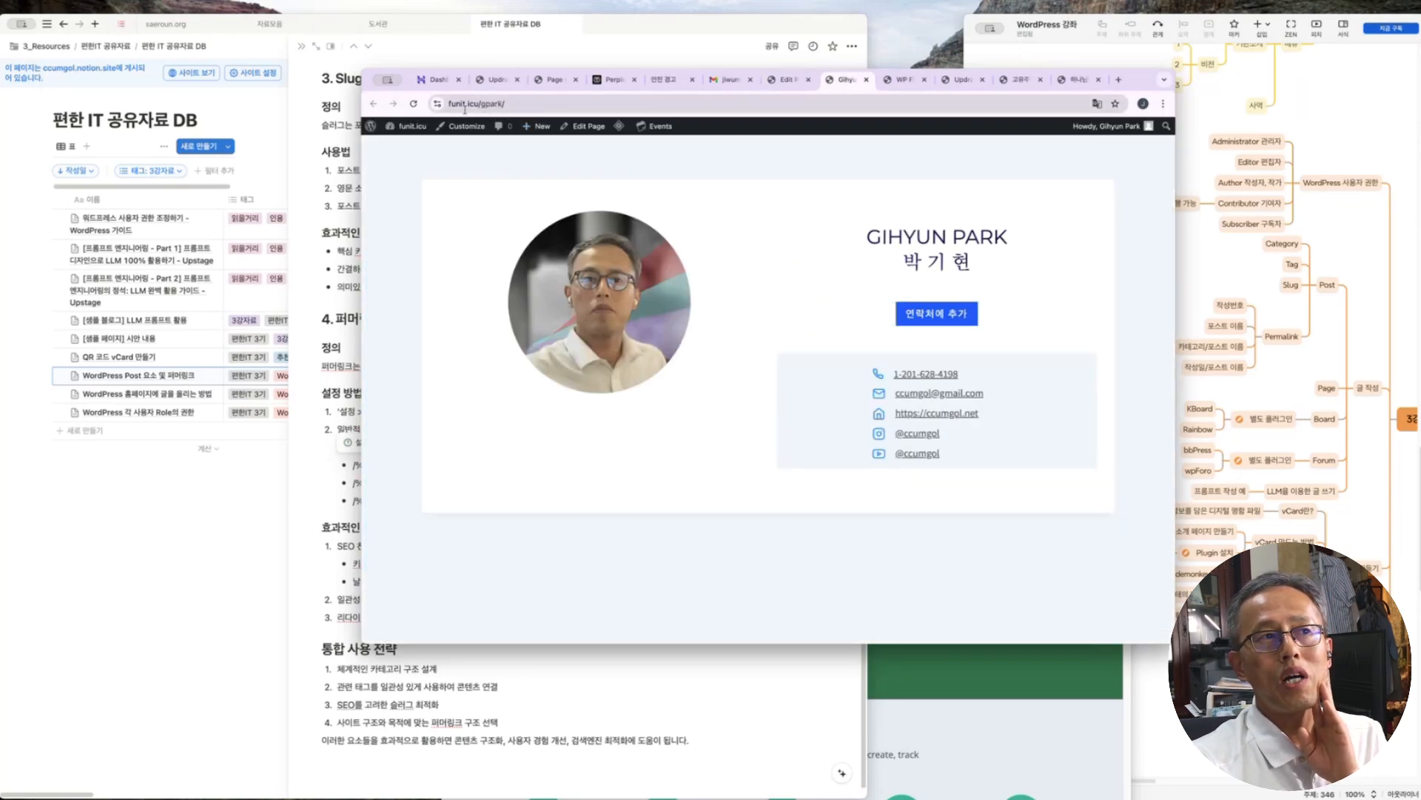
left_click(416, 104)
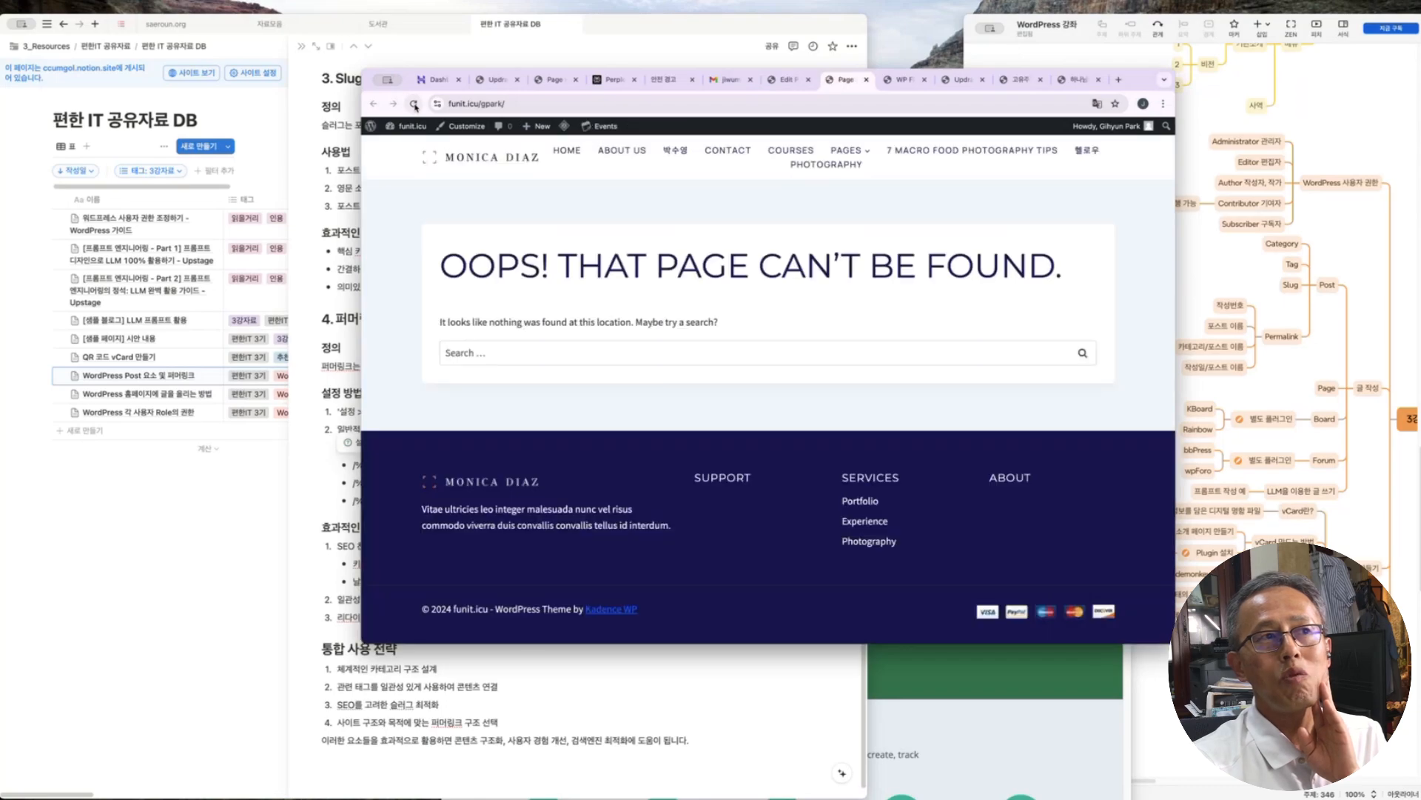
left_click(553, 103)
type("funit.icu/p/")
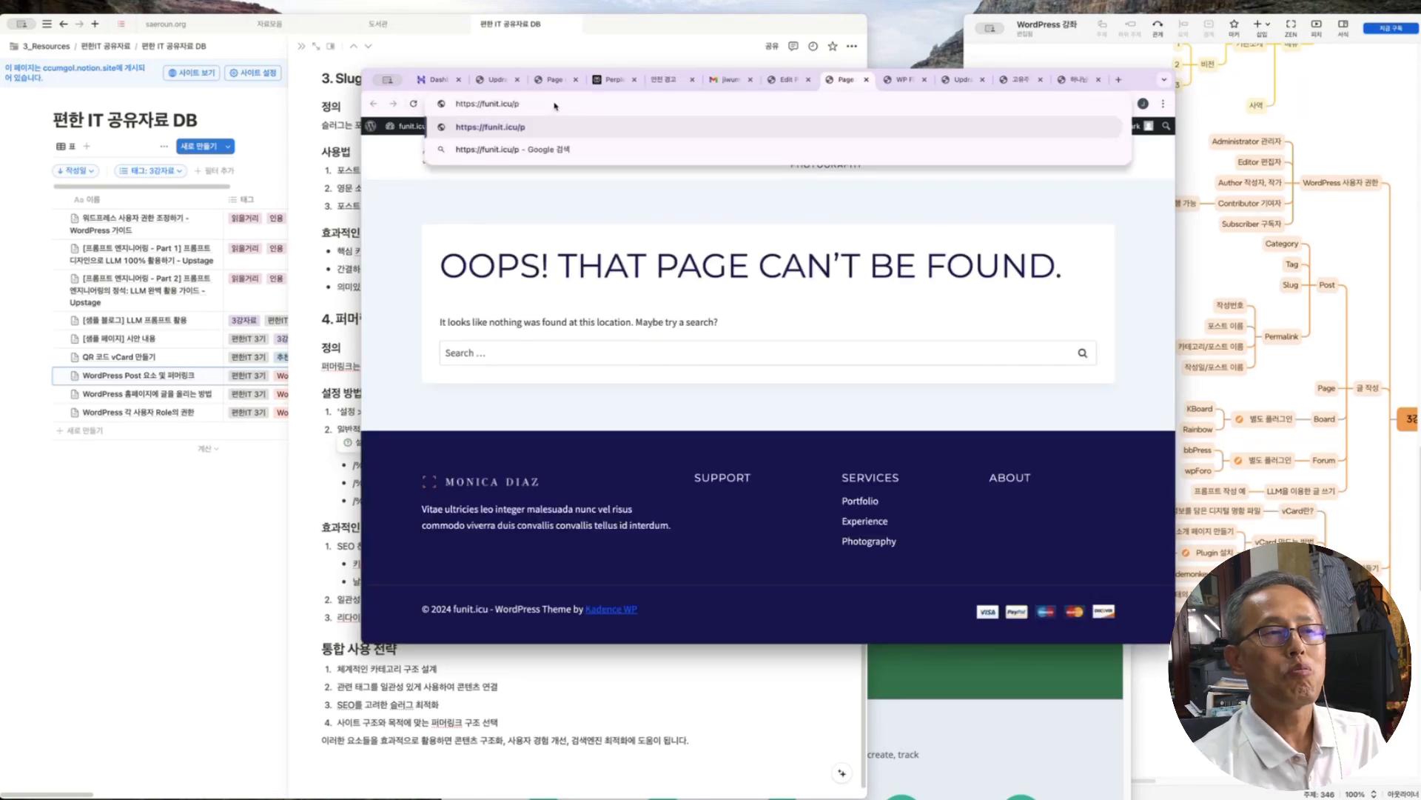
key("Return")
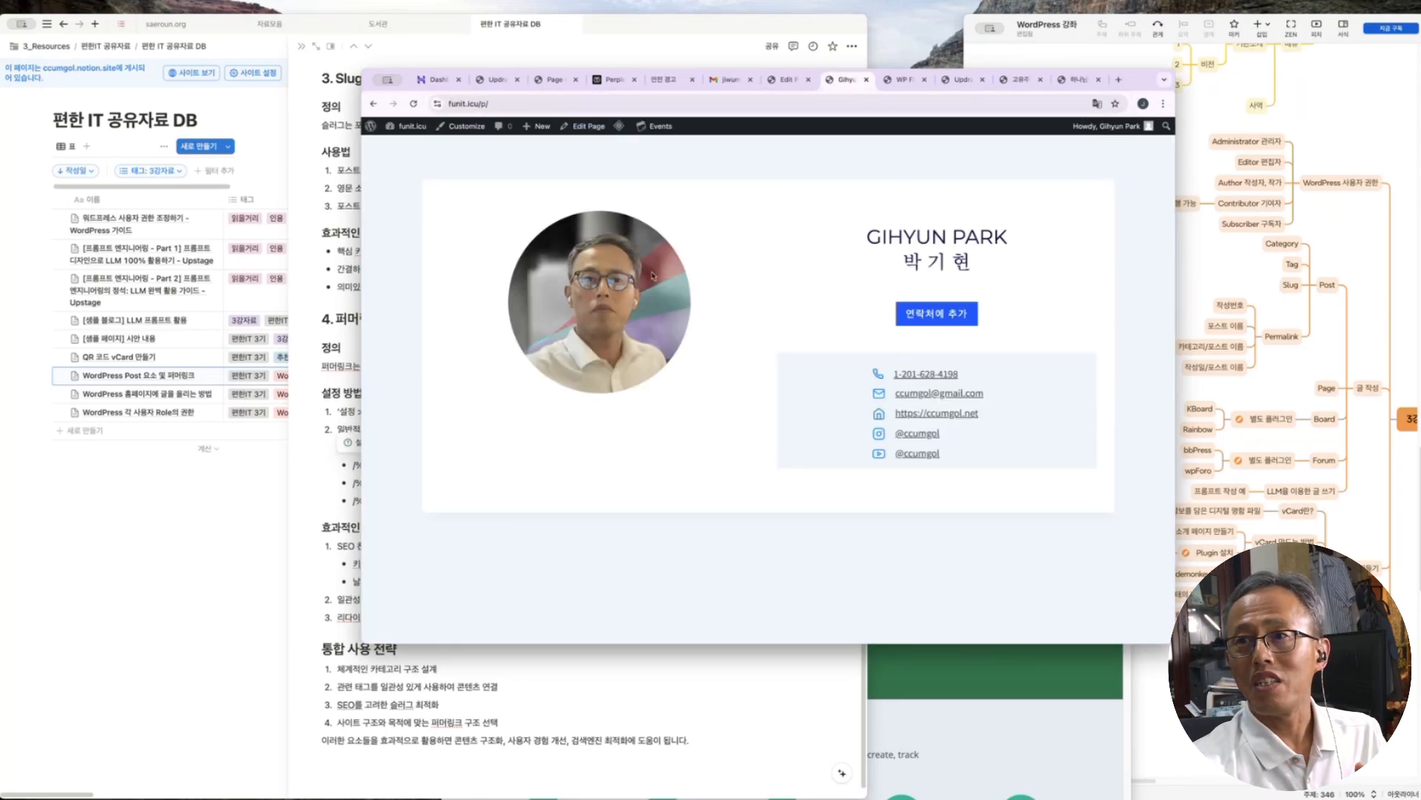
left_click(474, 103)
left_click_drag(489, 103, 447, 103)
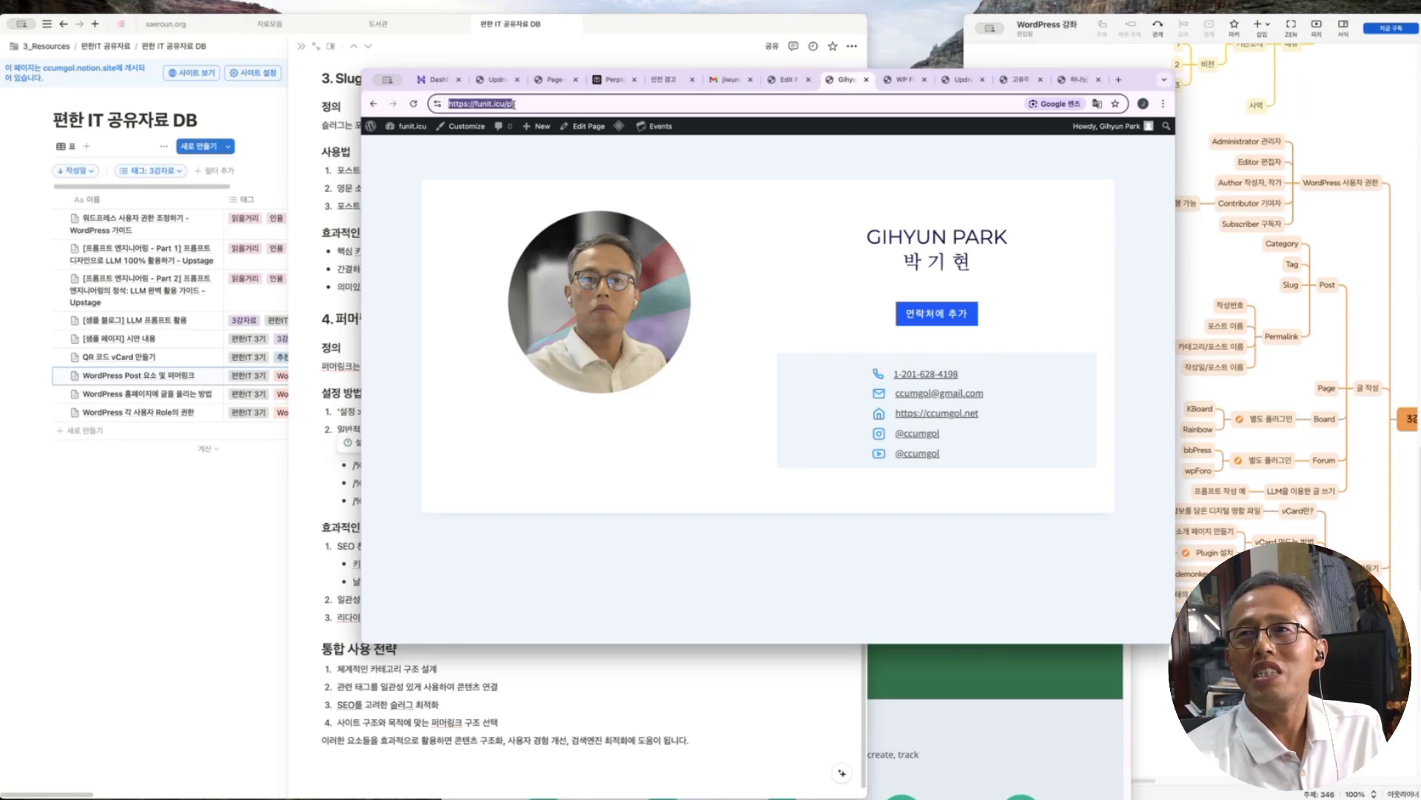
mouse_move(527, 123)
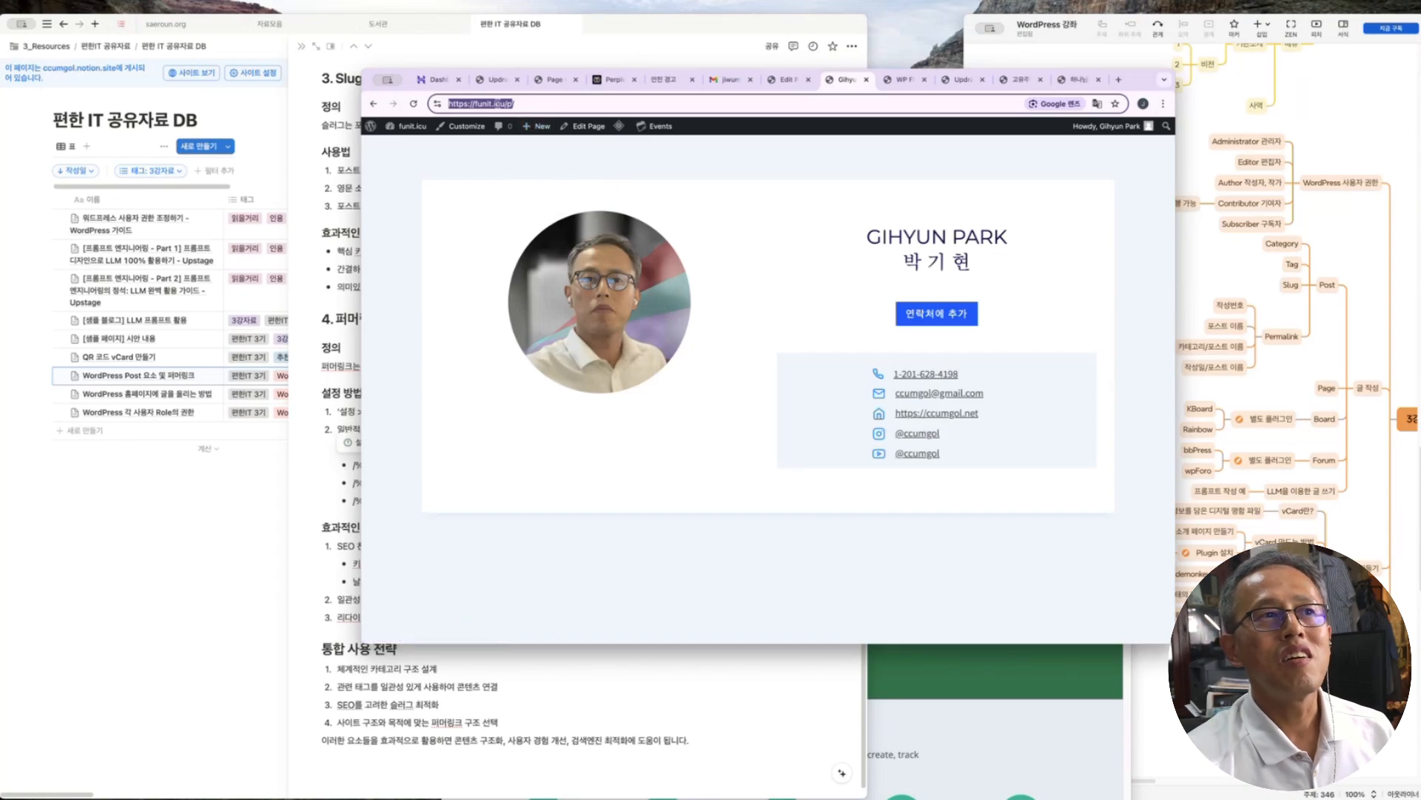
left_click(792, 81)
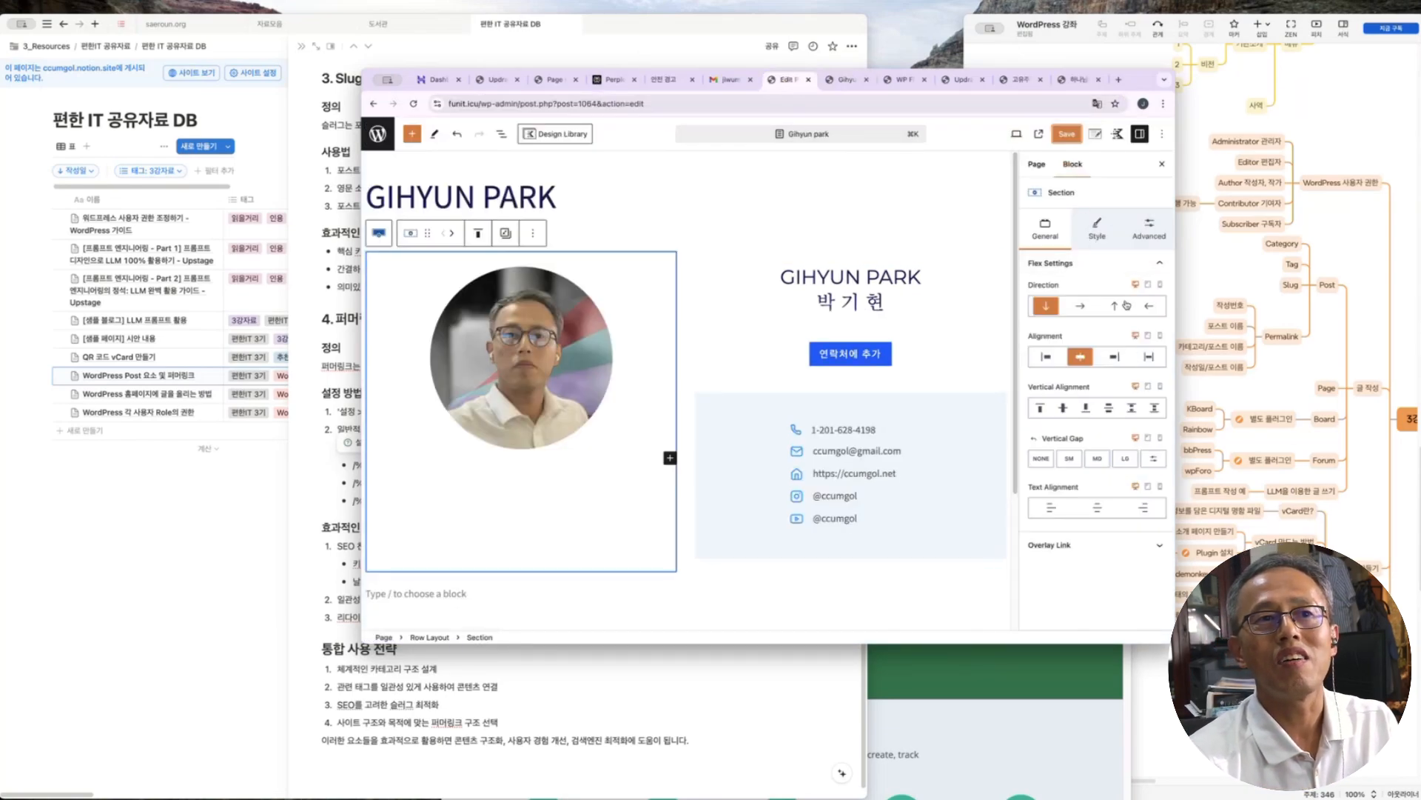
Show the Page settings, review the Notion Slug notes, then switch to the published funit.icu/p/ page
left_click(1038, 165)
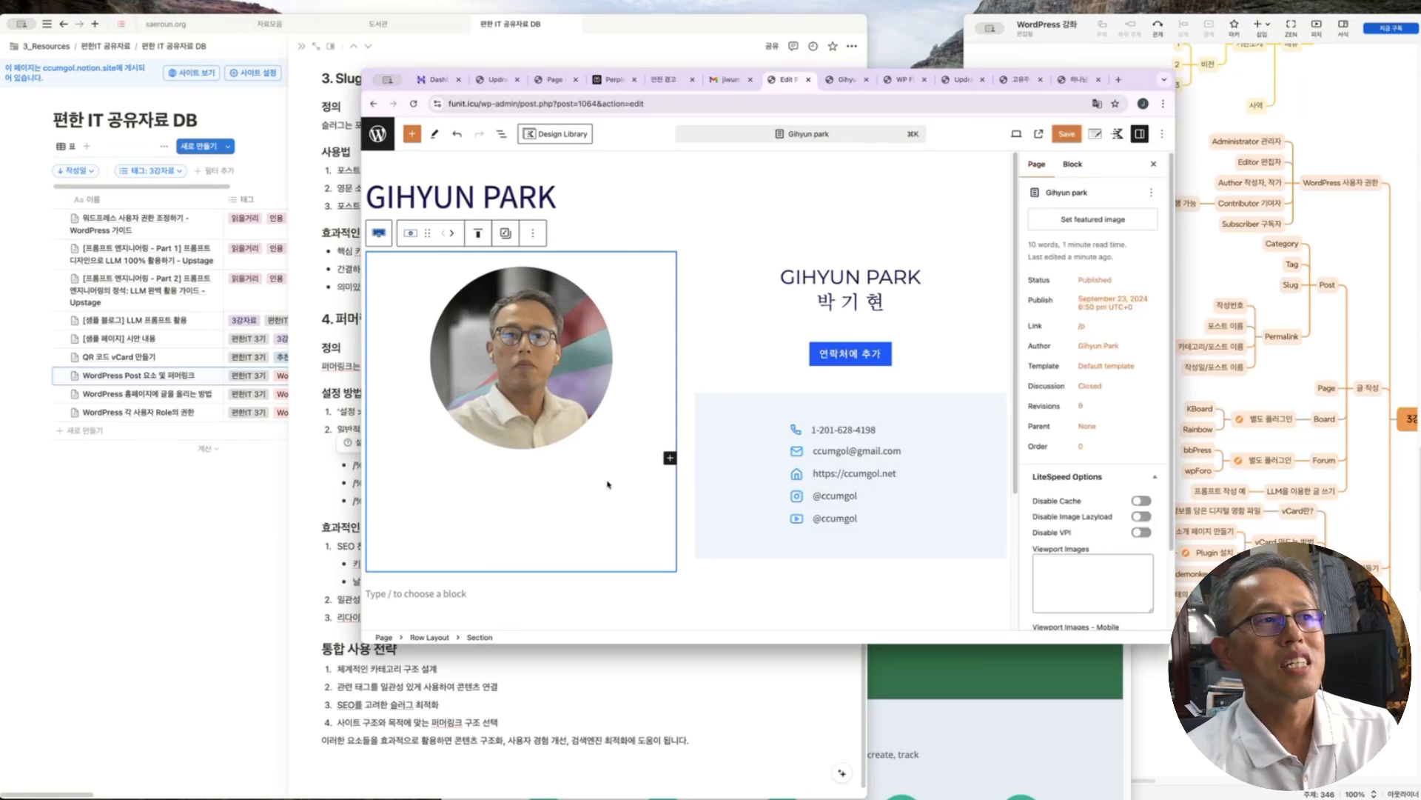
left_click(248, 547)
scroll(372, 347, "up", 2)
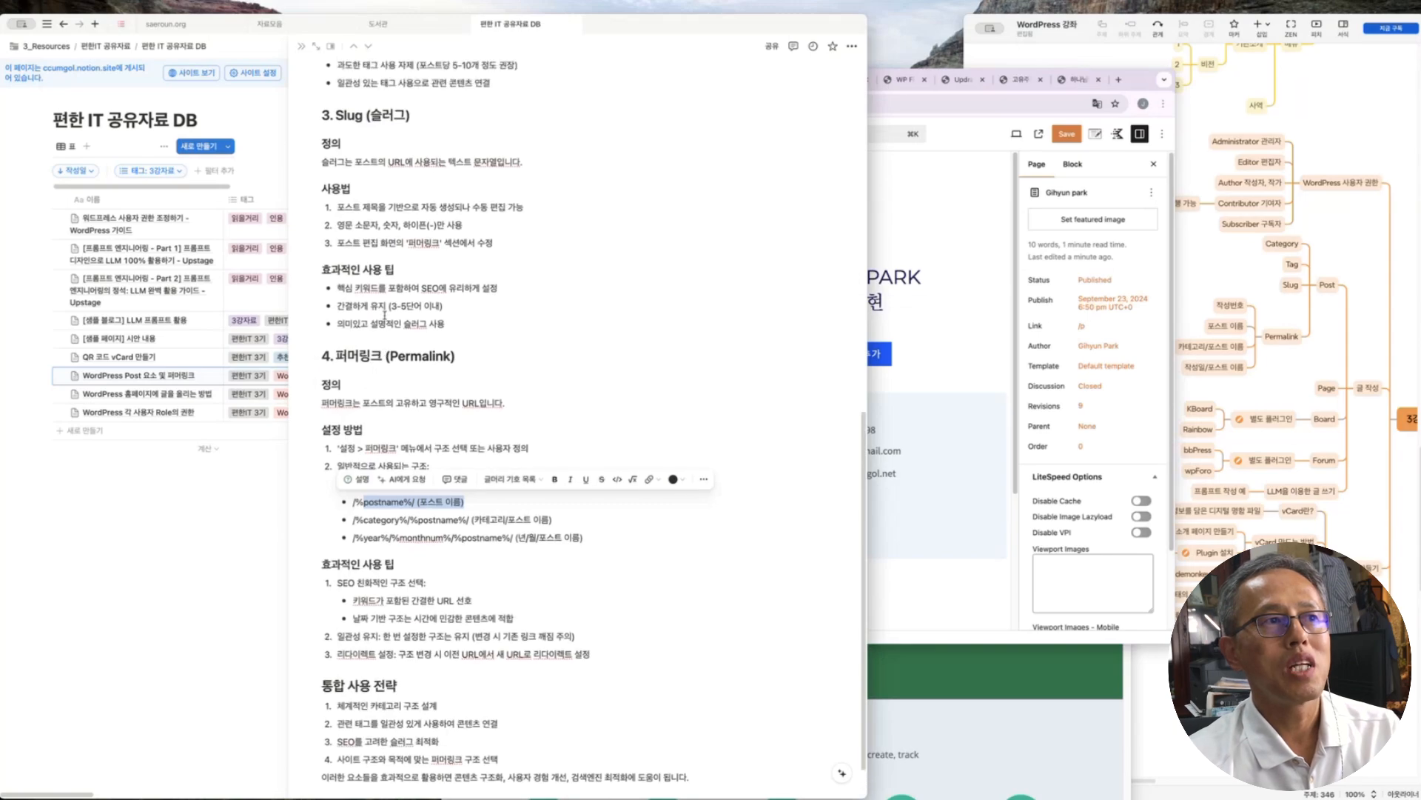
left_click_drag(412, 129, 334, 157)
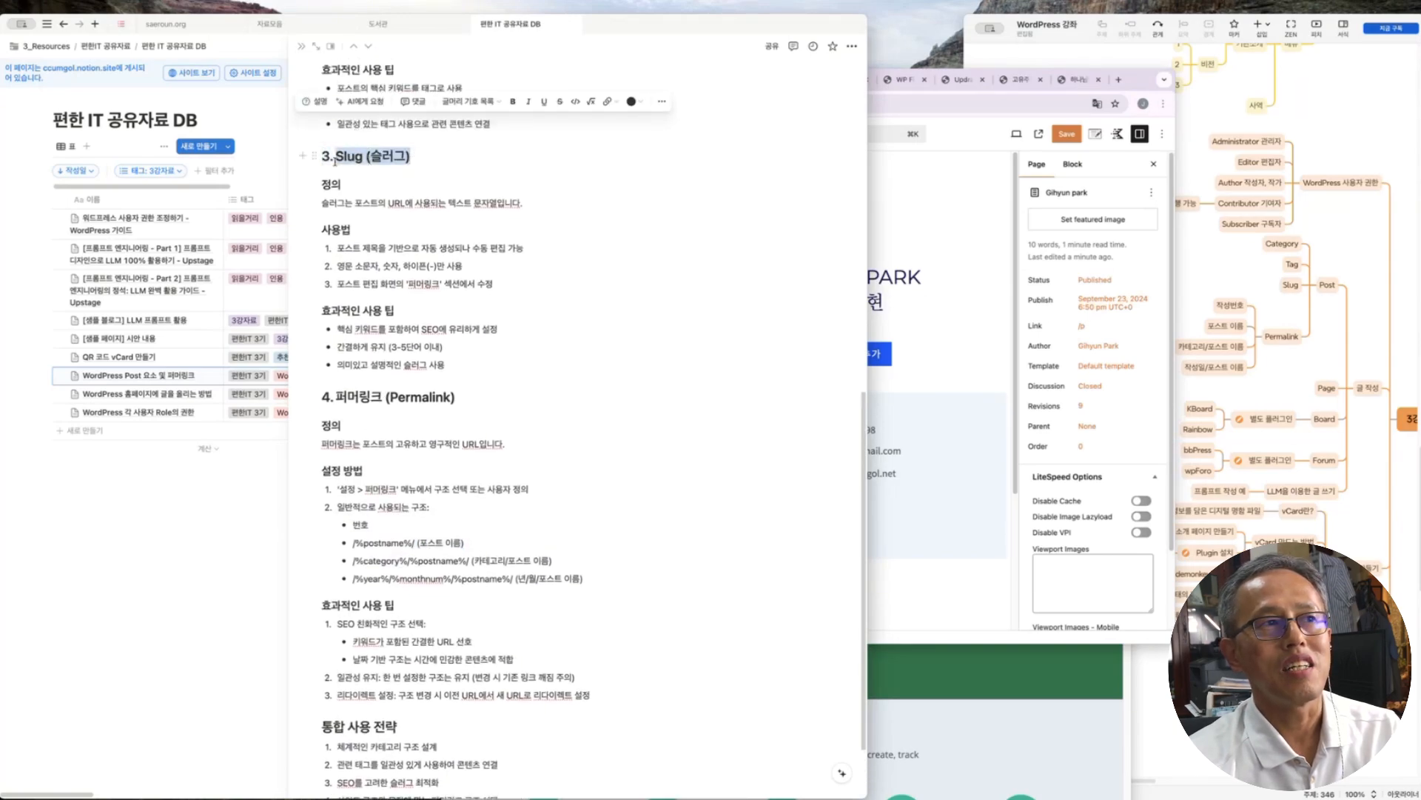
left_click_drag(524, 247, 334, 249)
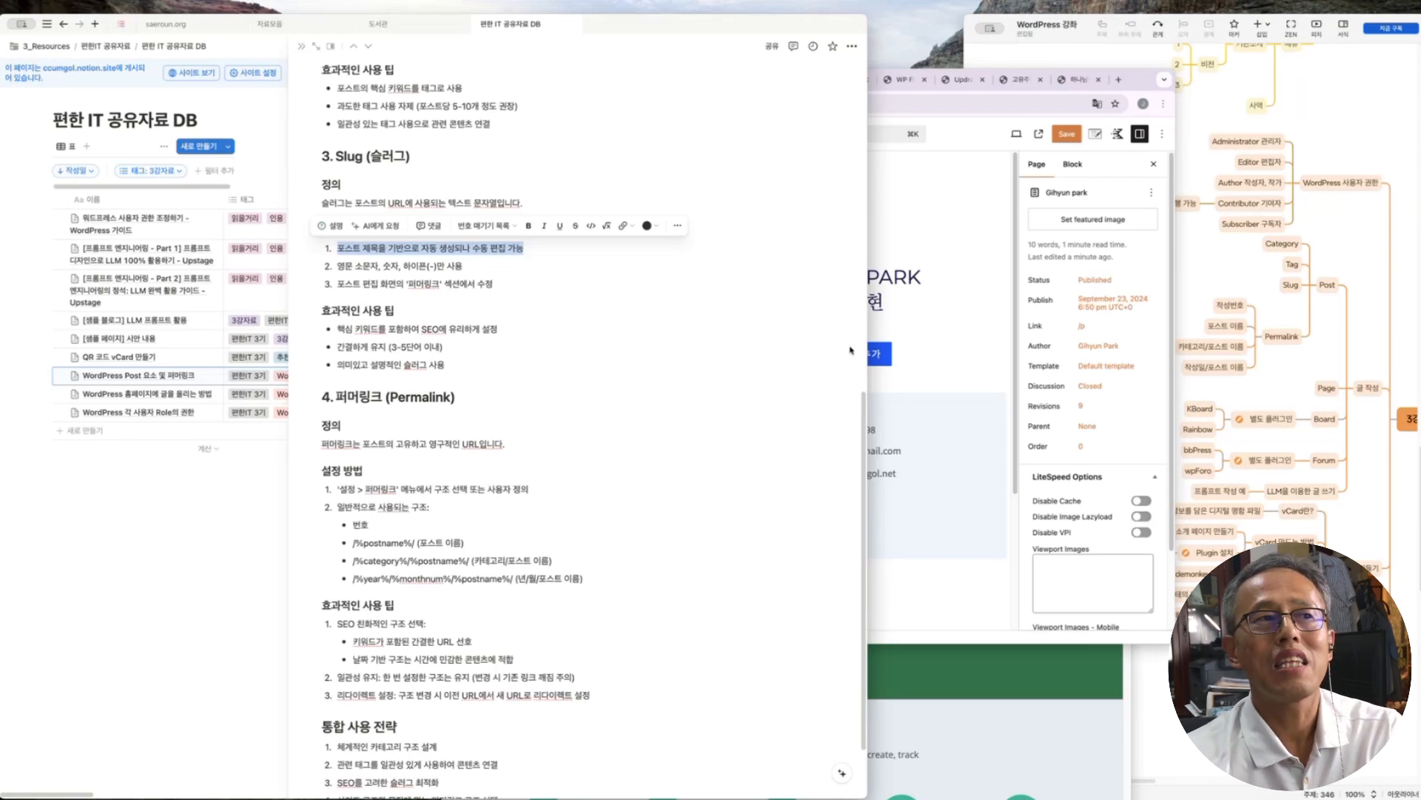
scroll(487, 322, "up", 3)
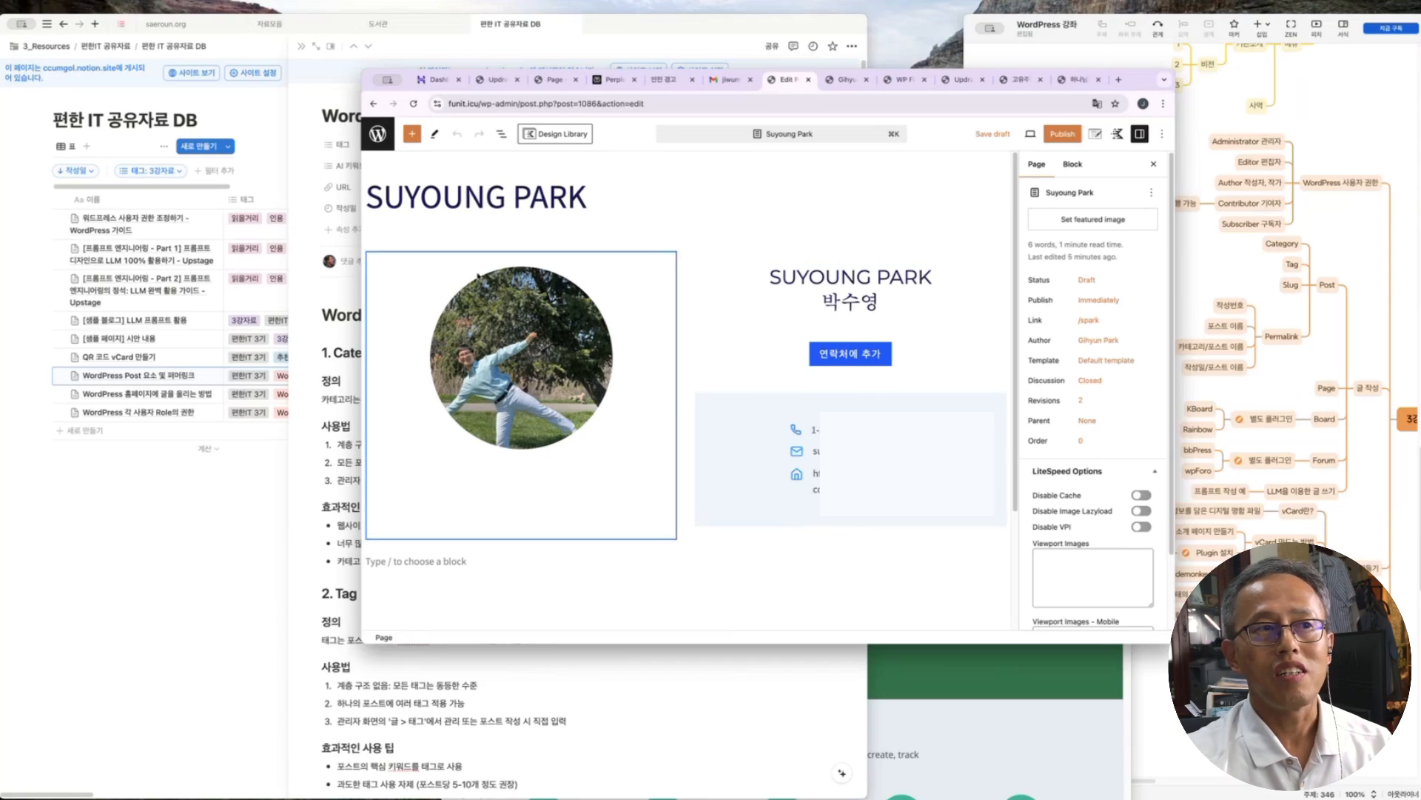
key("ctrl+Tab")
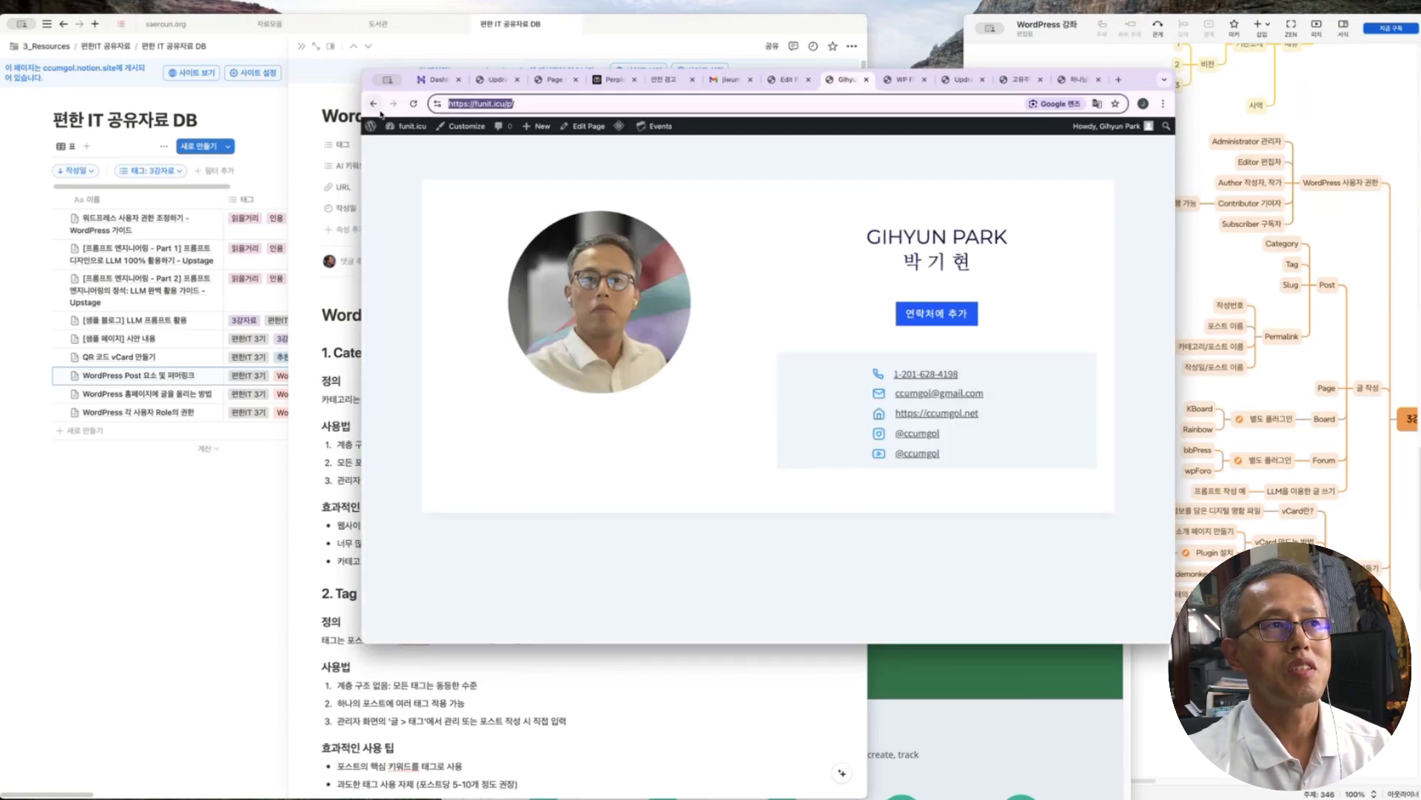
Add a new page titled '샘플페이지'
left_click(373, 105)
left_click(534, 152)
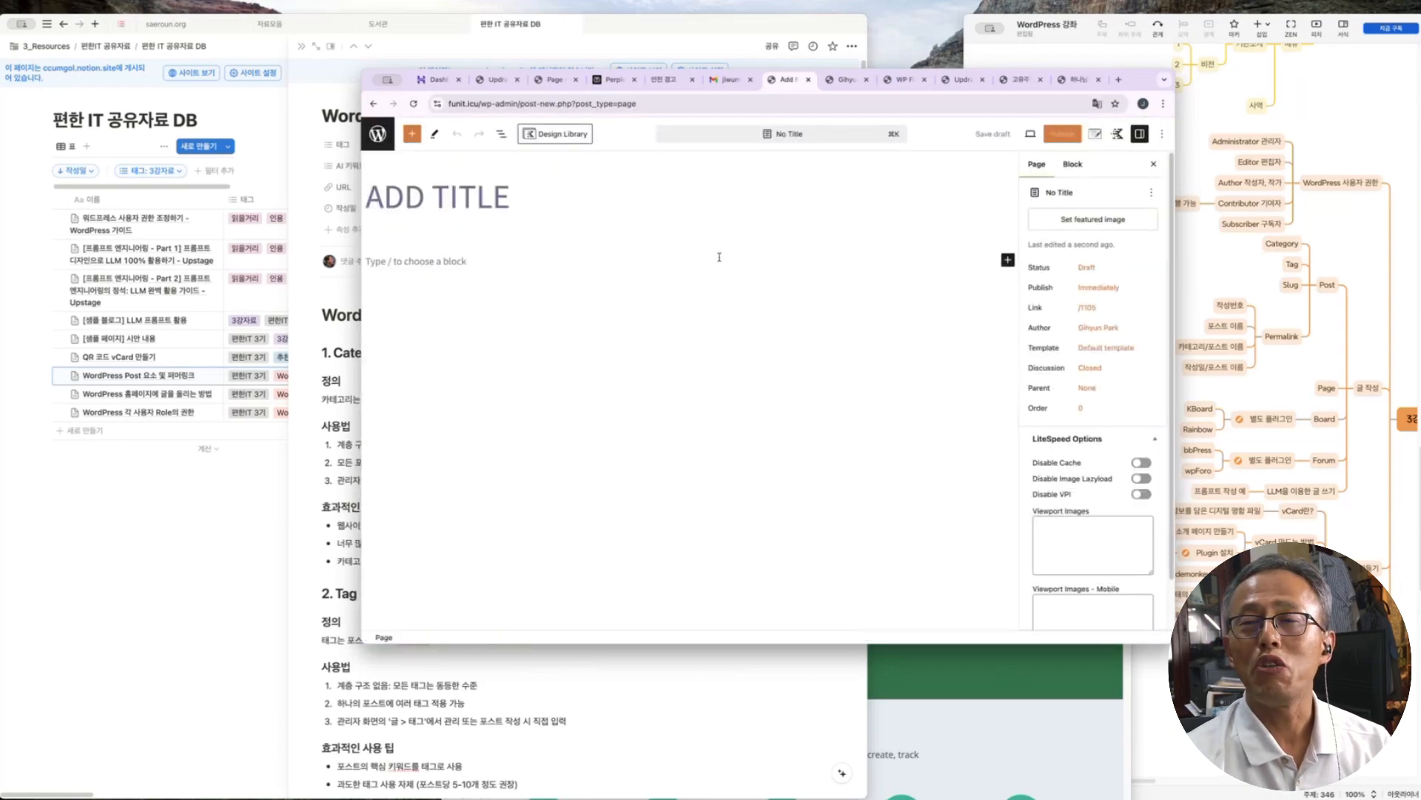
left_click(517, 208)
type("샘플")
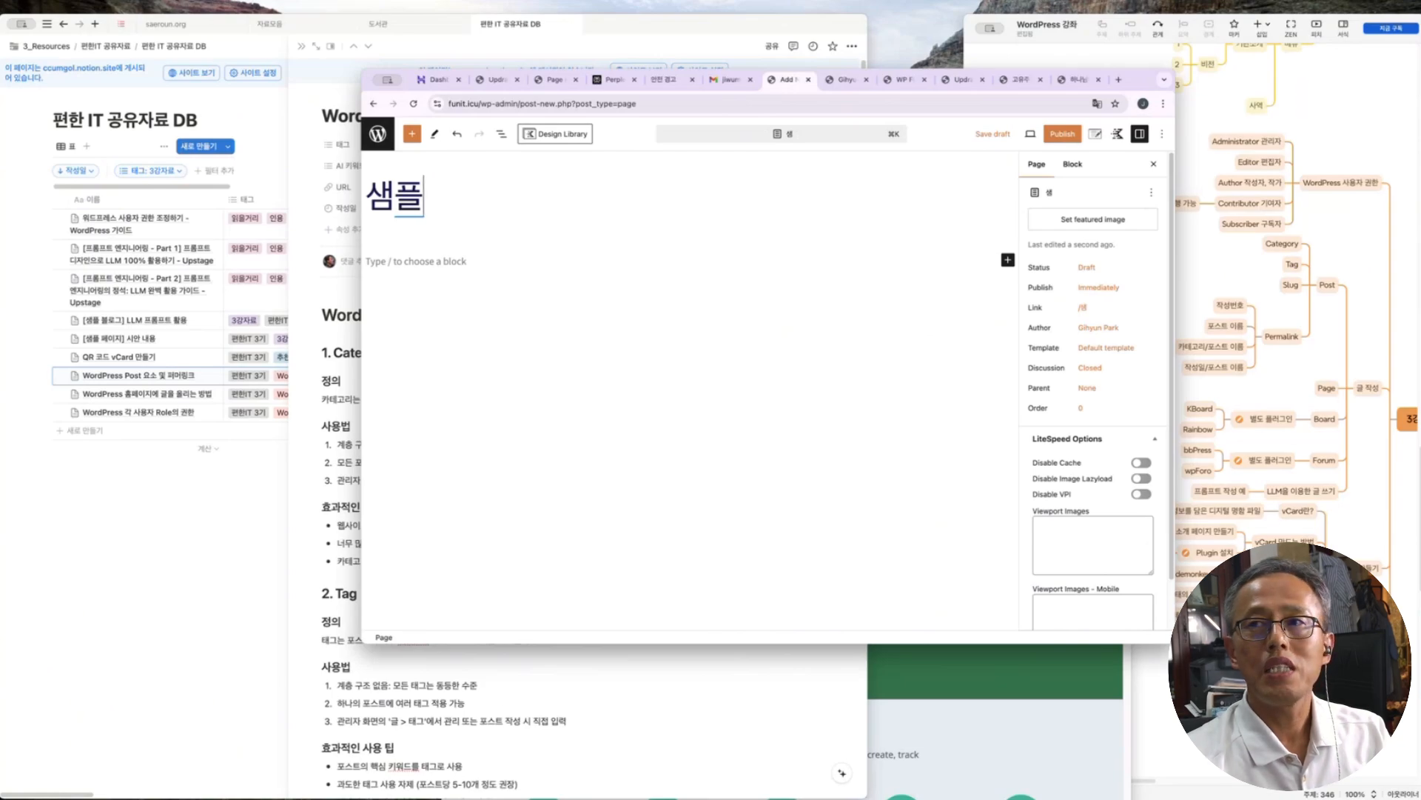
type("페이지")
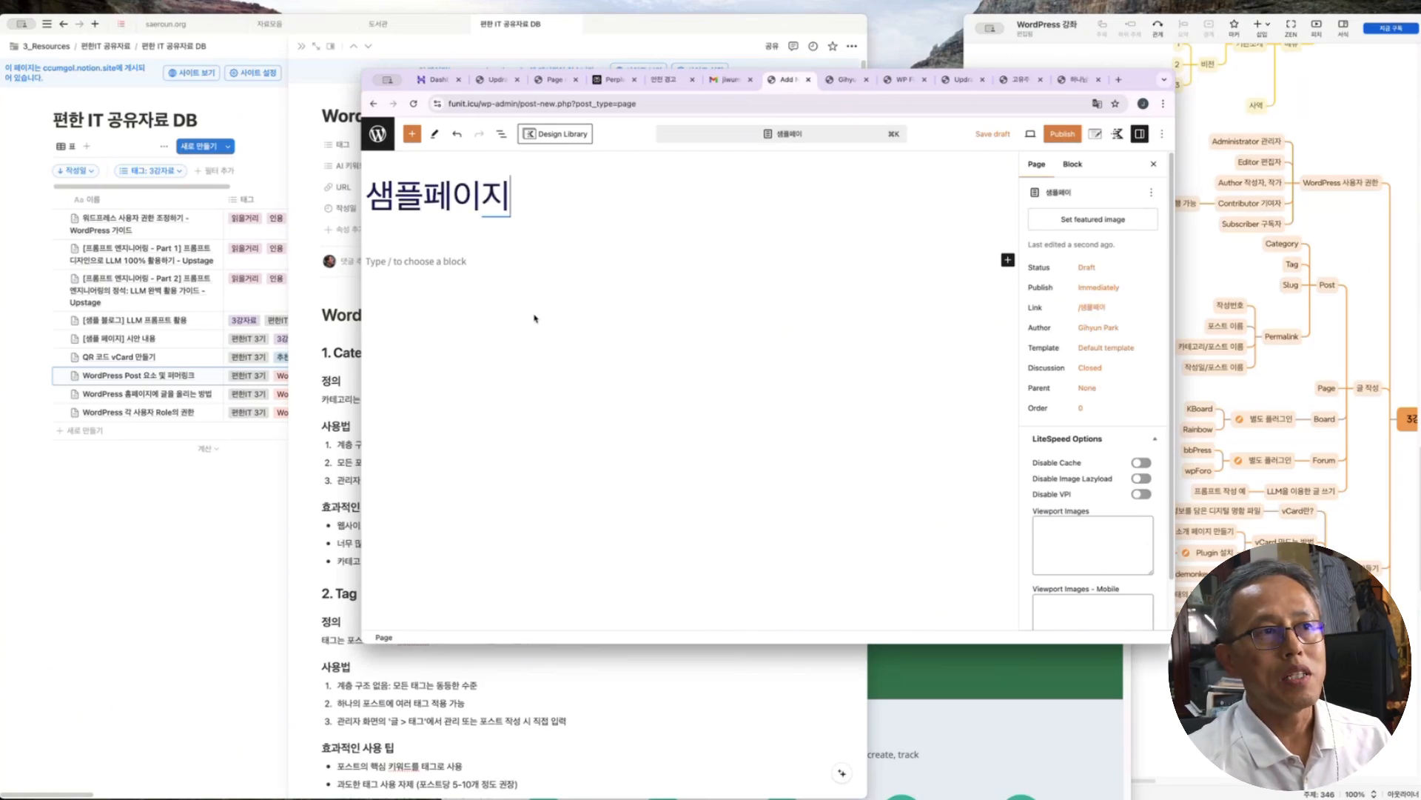
Browse the full block library from the empty page body, then close it
left_click(459, 268)
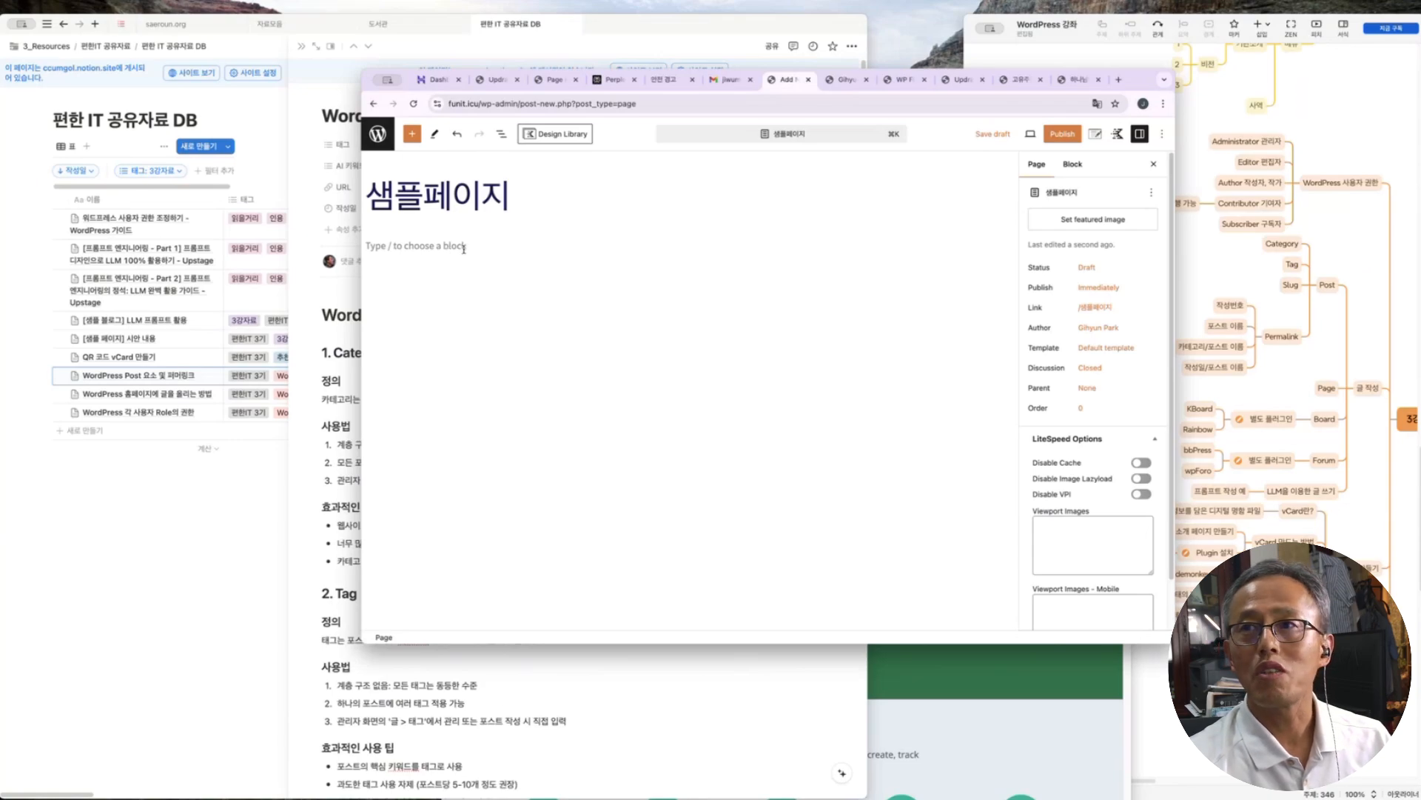
left_click(421, 246)
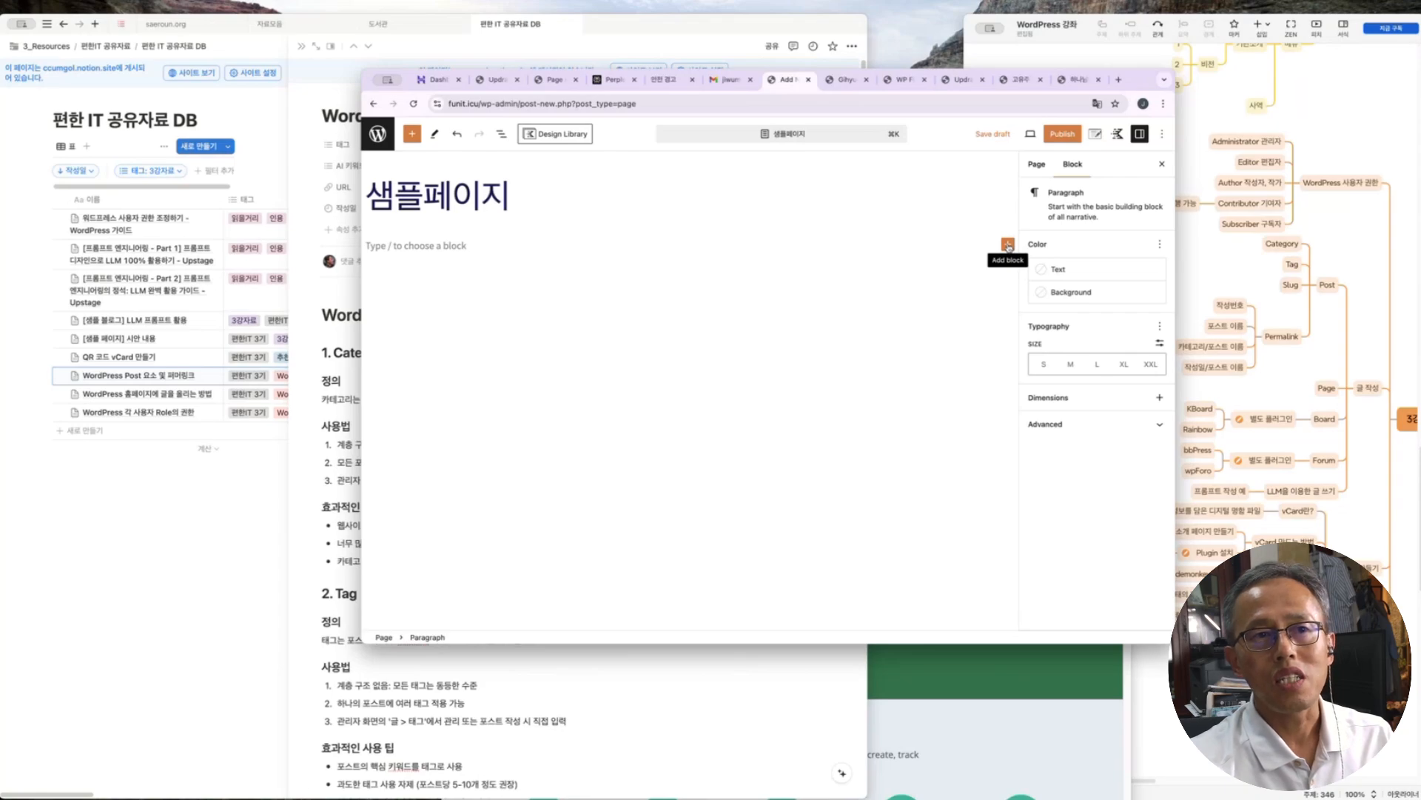
left_click(1007, 245)
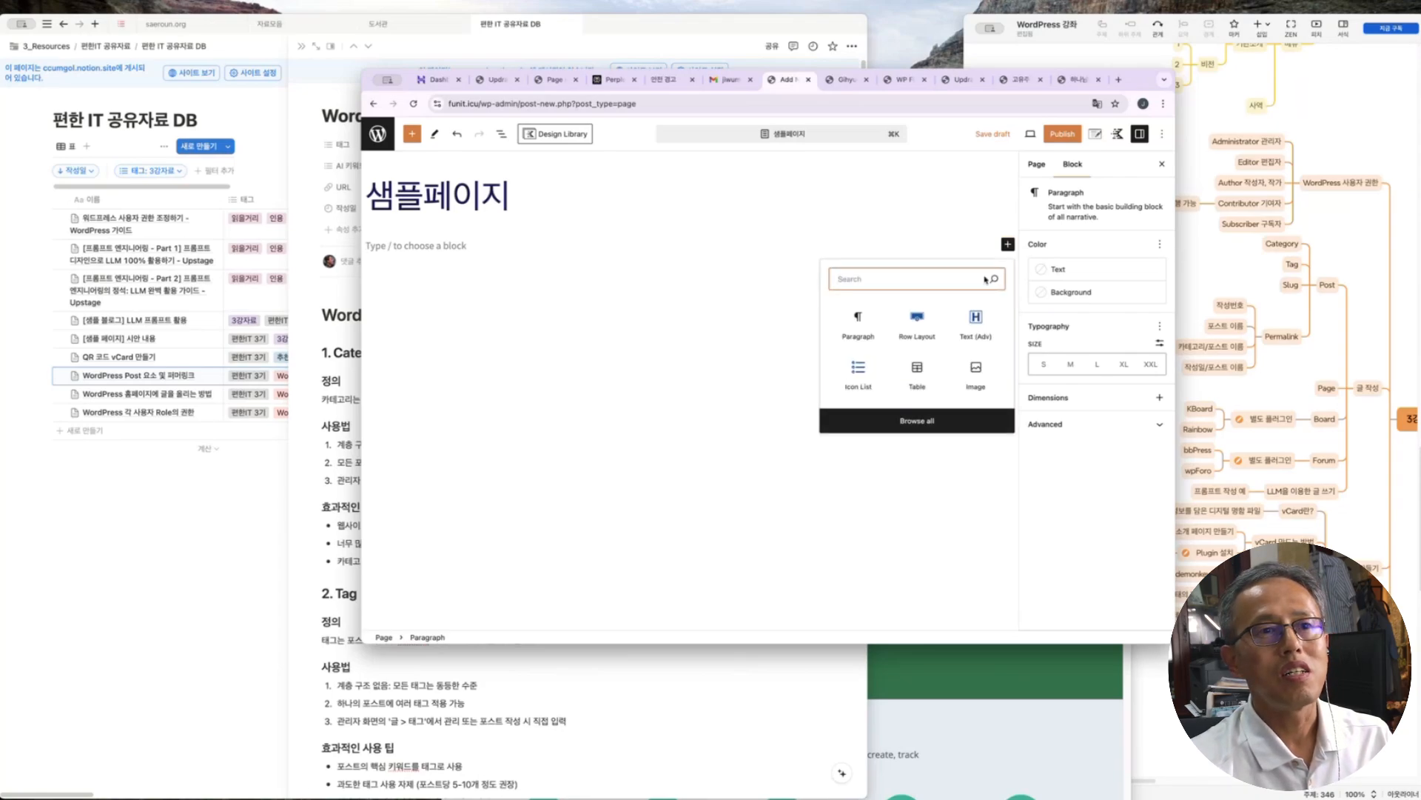
left_click(917, 421)
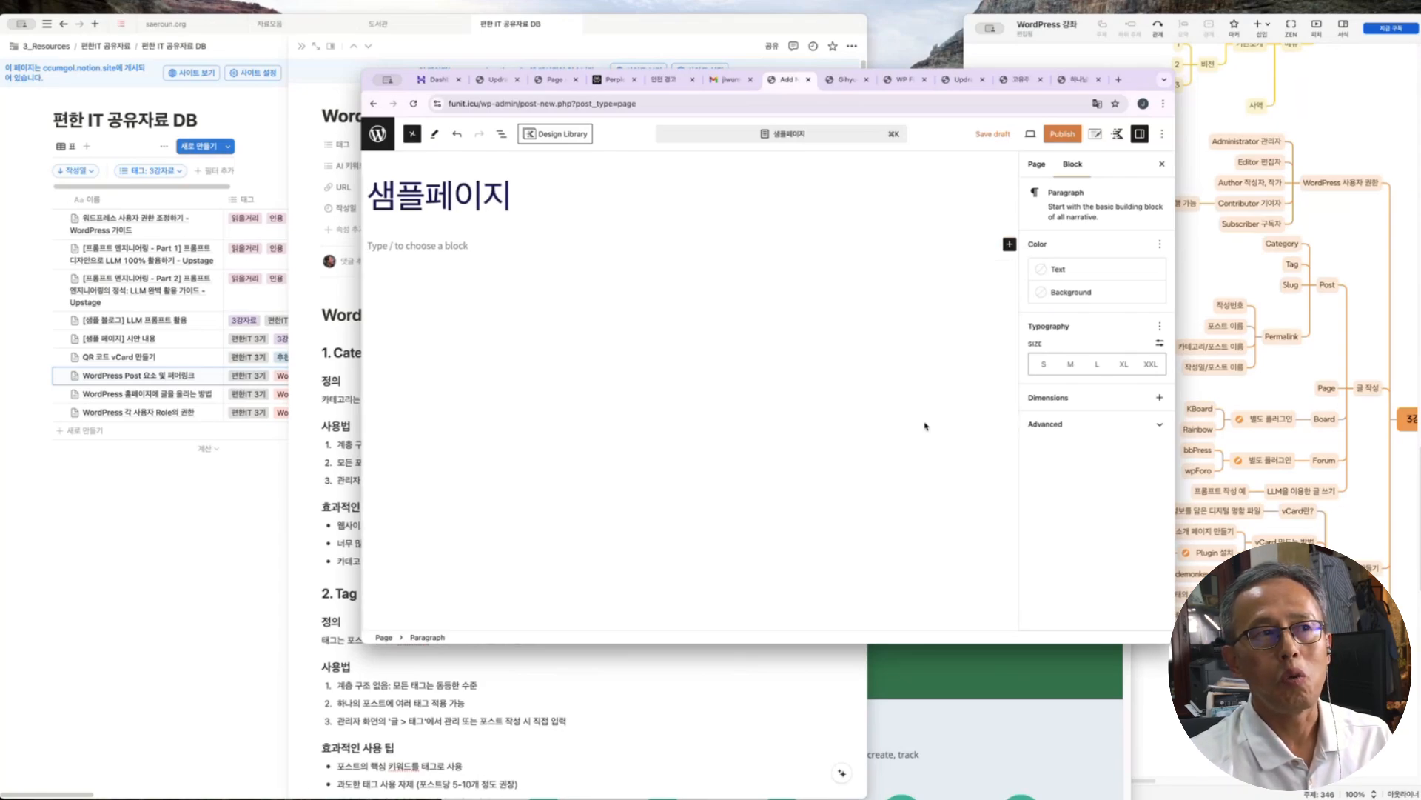
scroll(420, 358, "down", 10)
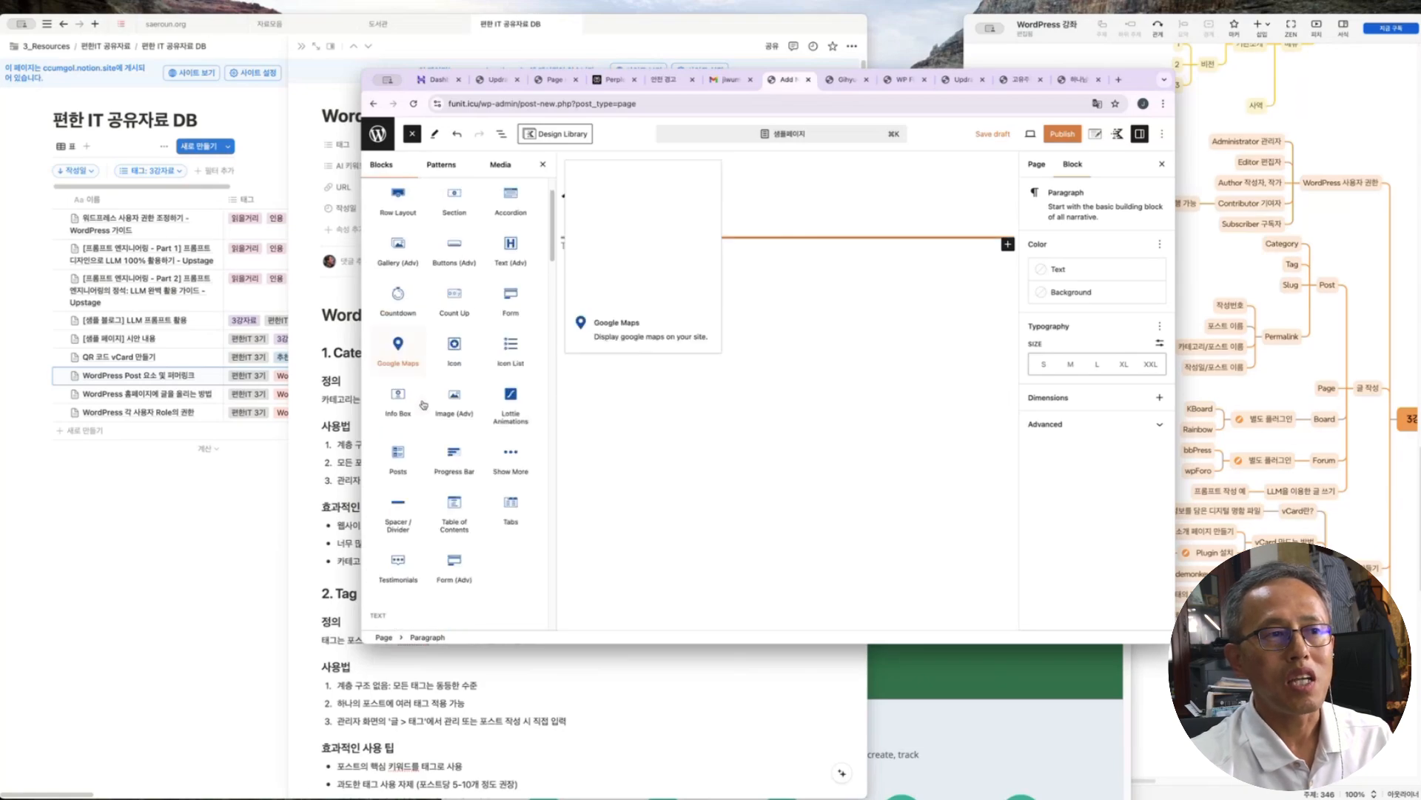
scroll(445, 403, "up", 10)
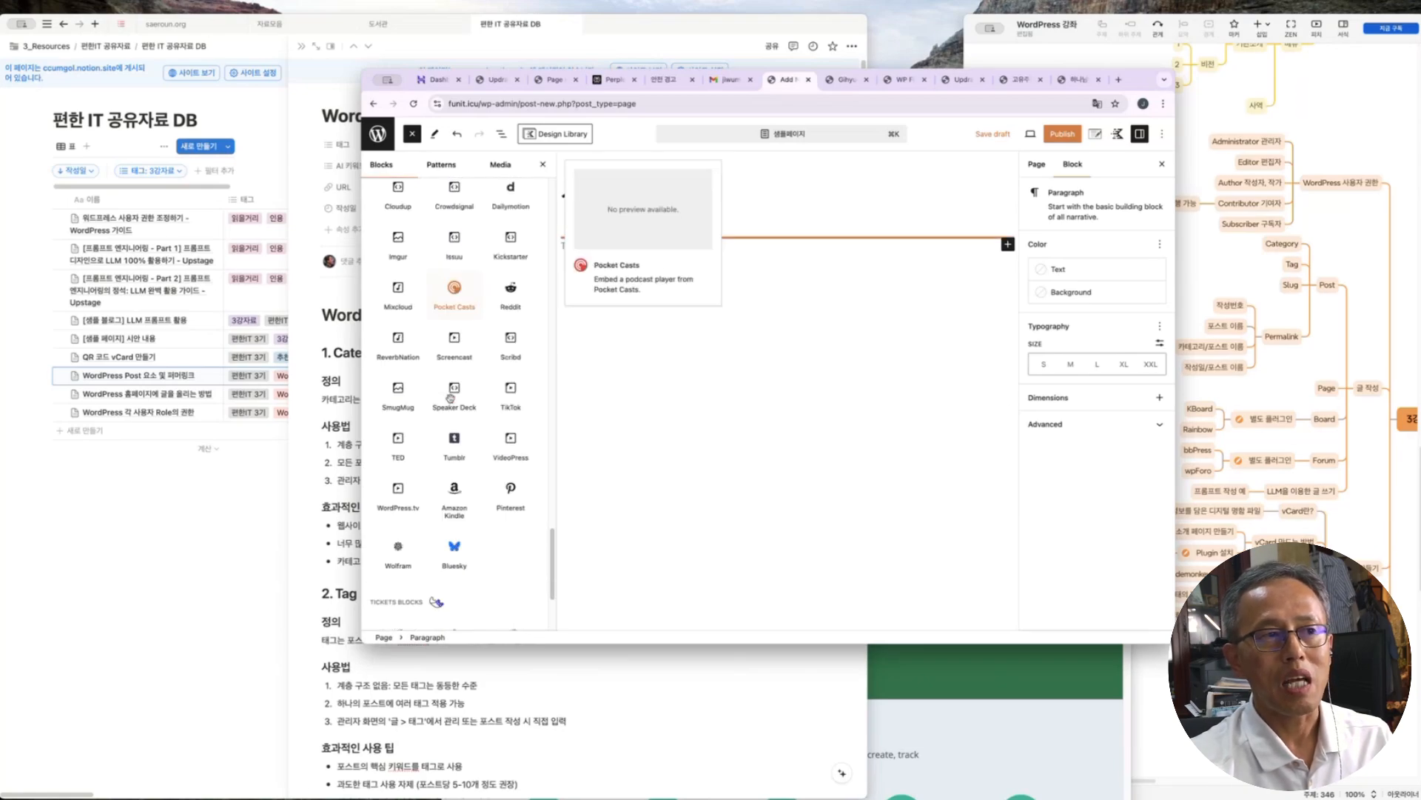
left_click(996, 525)
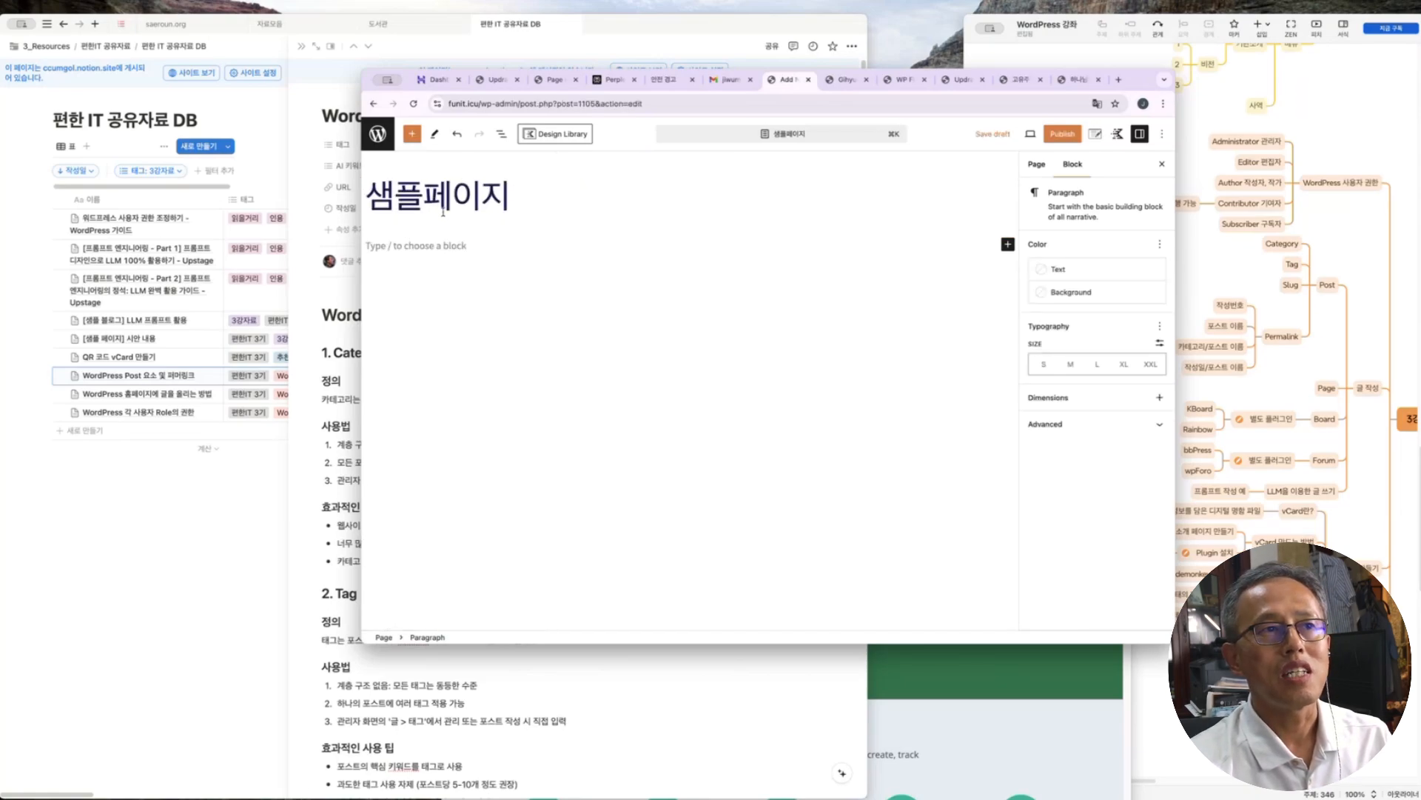
Open the Kadence design library and browse its ready-made patterns
left_click(565, 134)
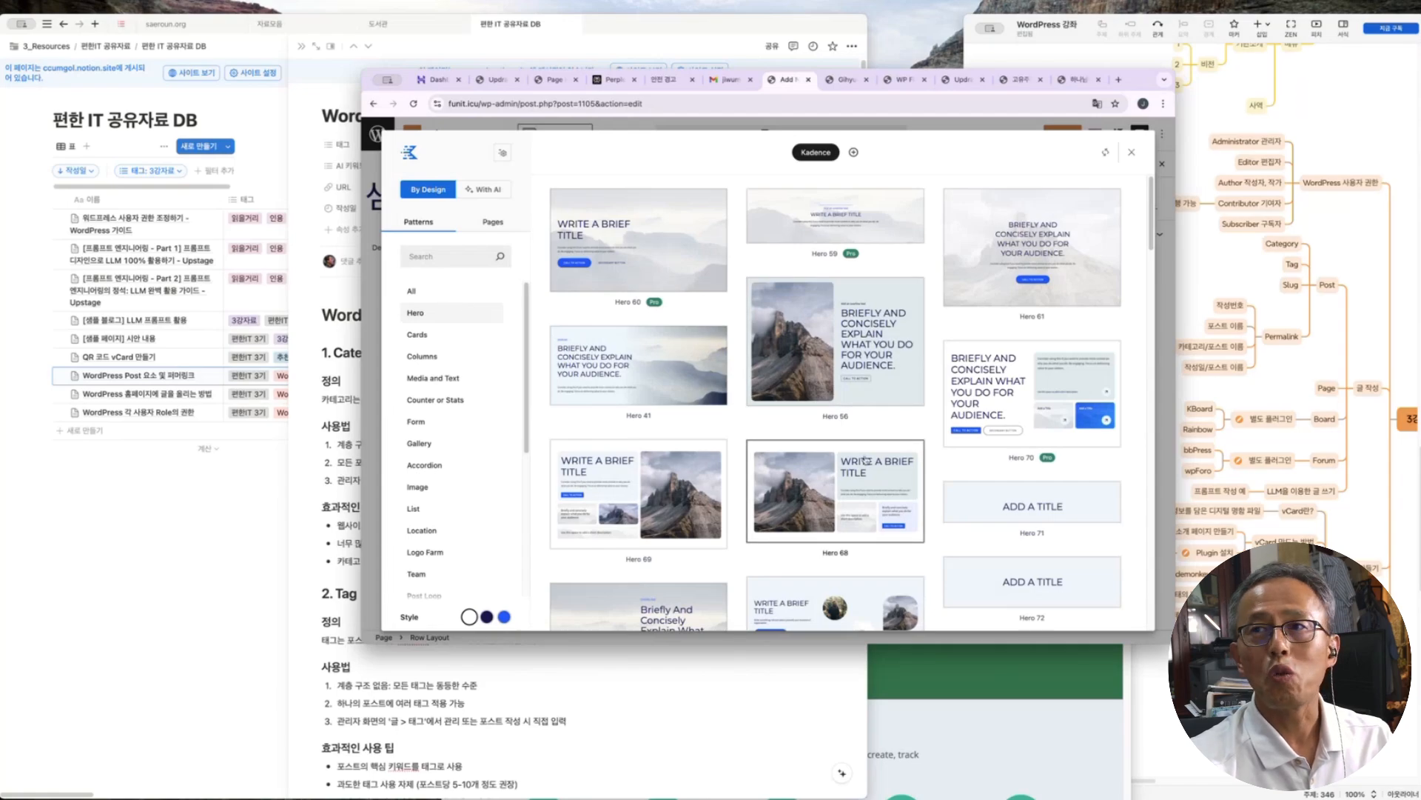
scroll(865, 445, "down", 5)
scroll(865, 445, "down", 8)
scroll(881, 407, "up", 13)
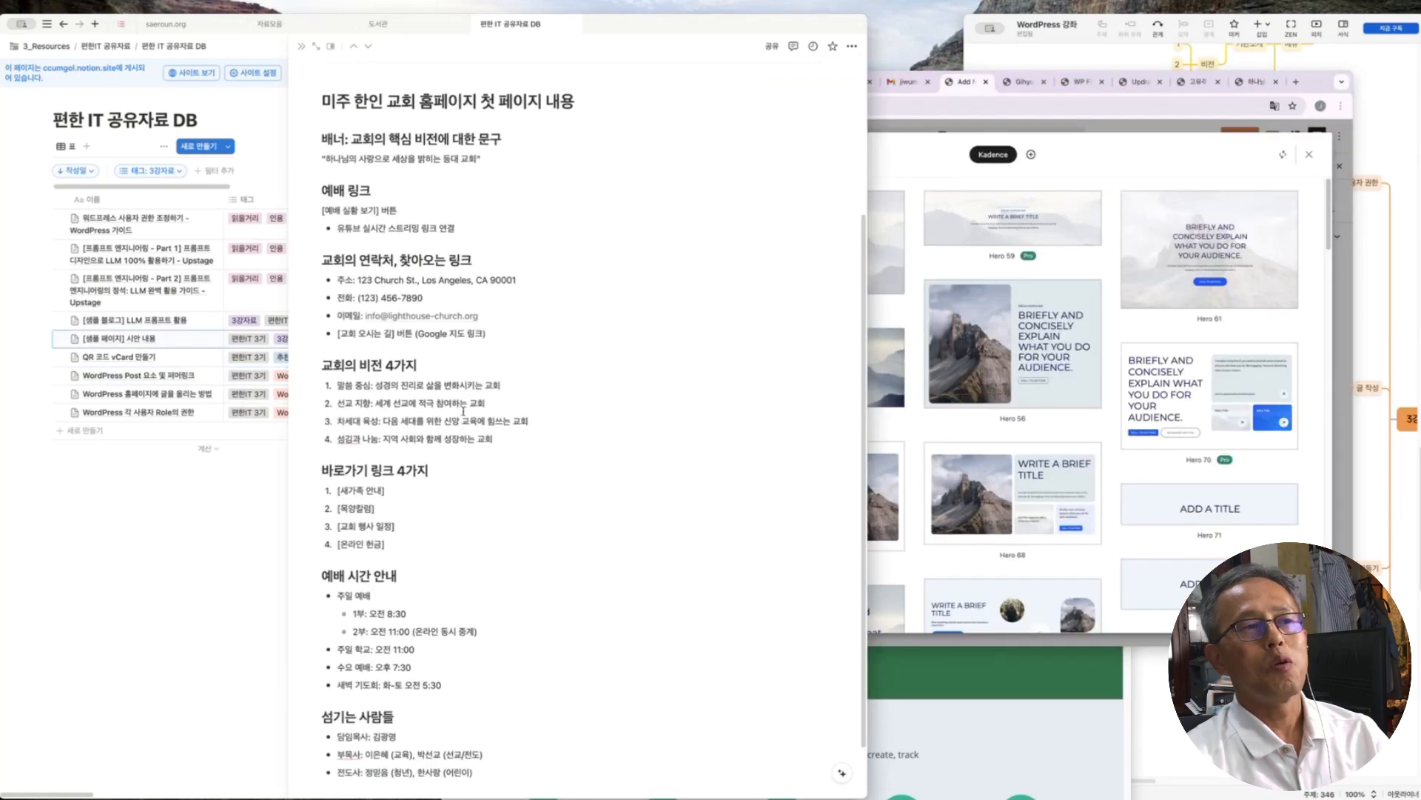
scroll(464, 409, "up", 2)
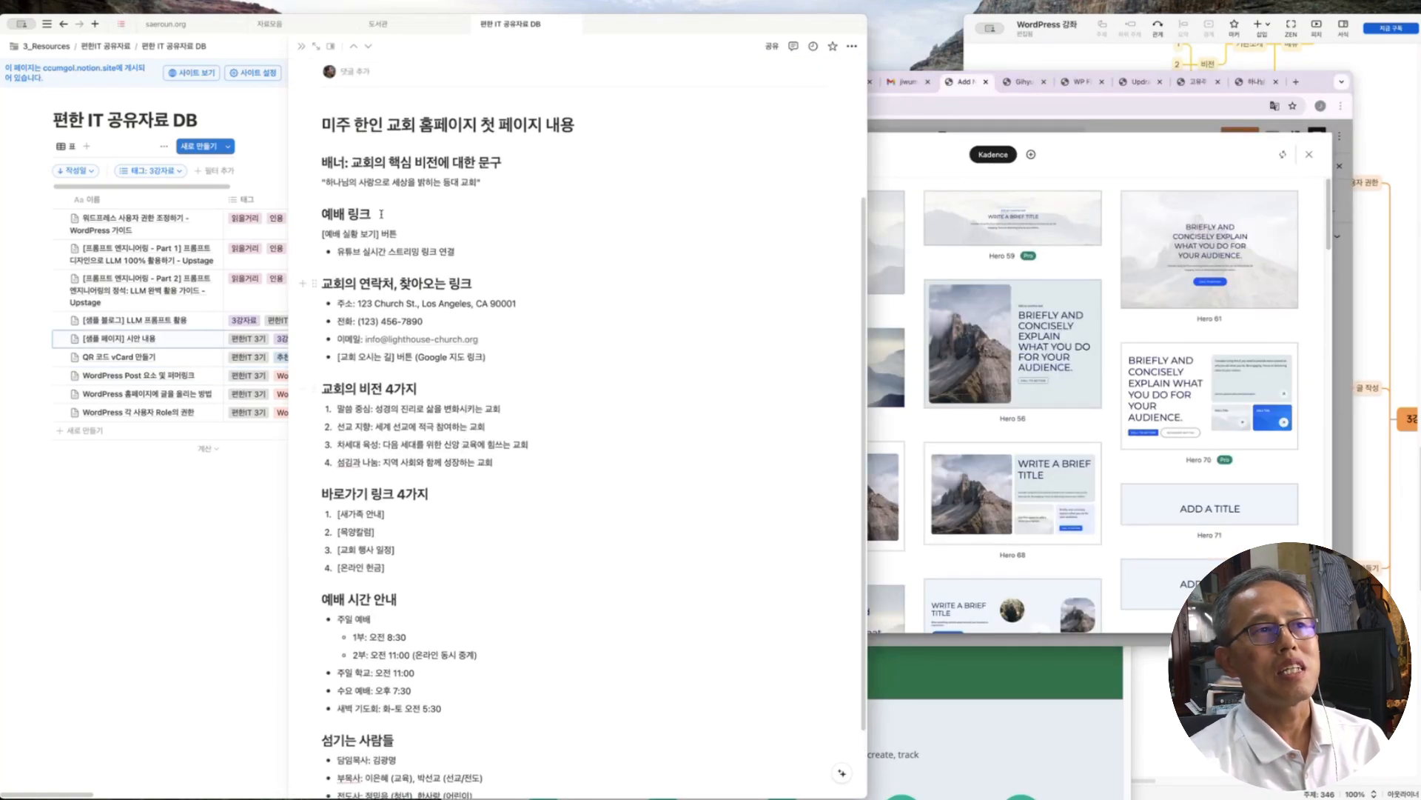
Narrow the Notion homepage outline beside the Kadence Hero patterns library
left_click_drag(590, 126, 314, 204)
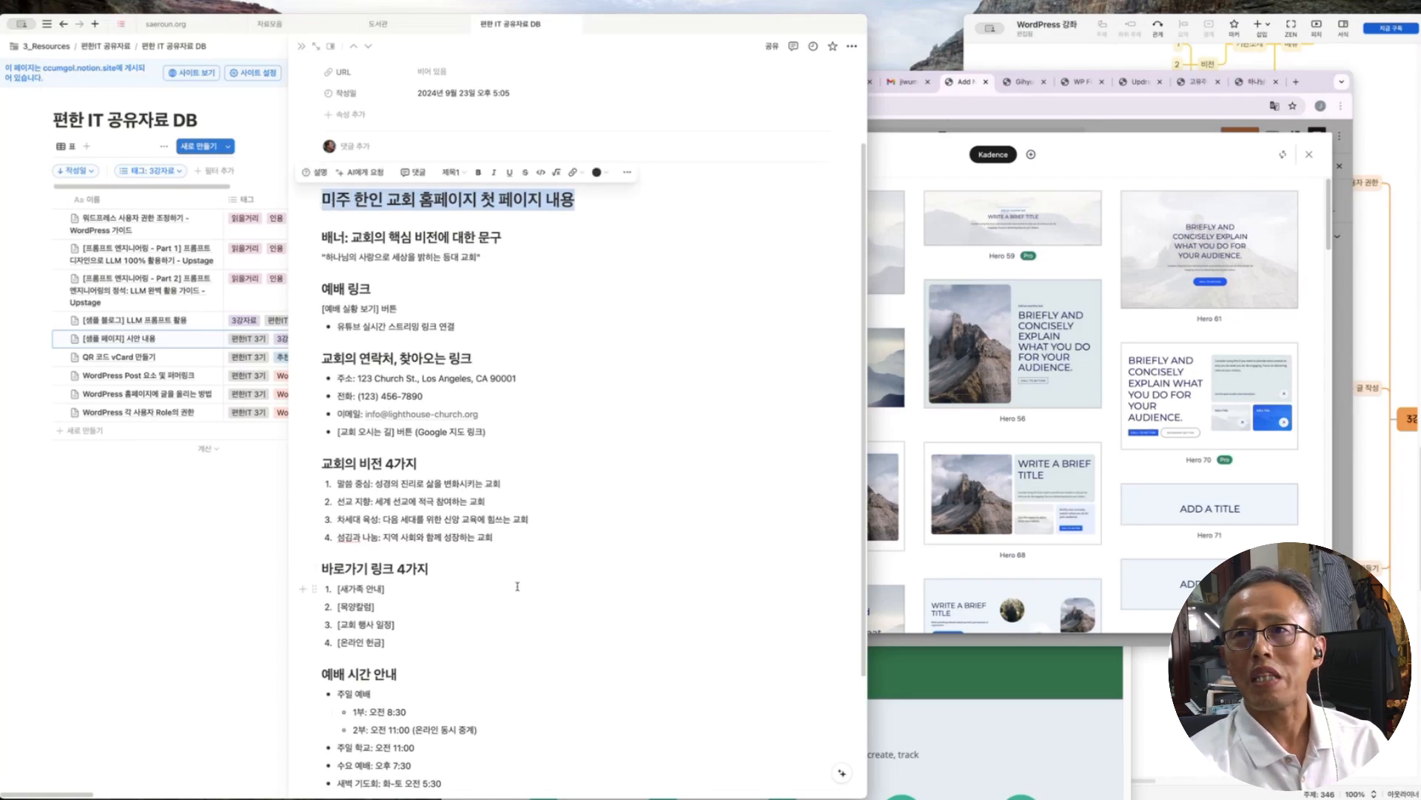
scroll(518, 586, "down", 1)
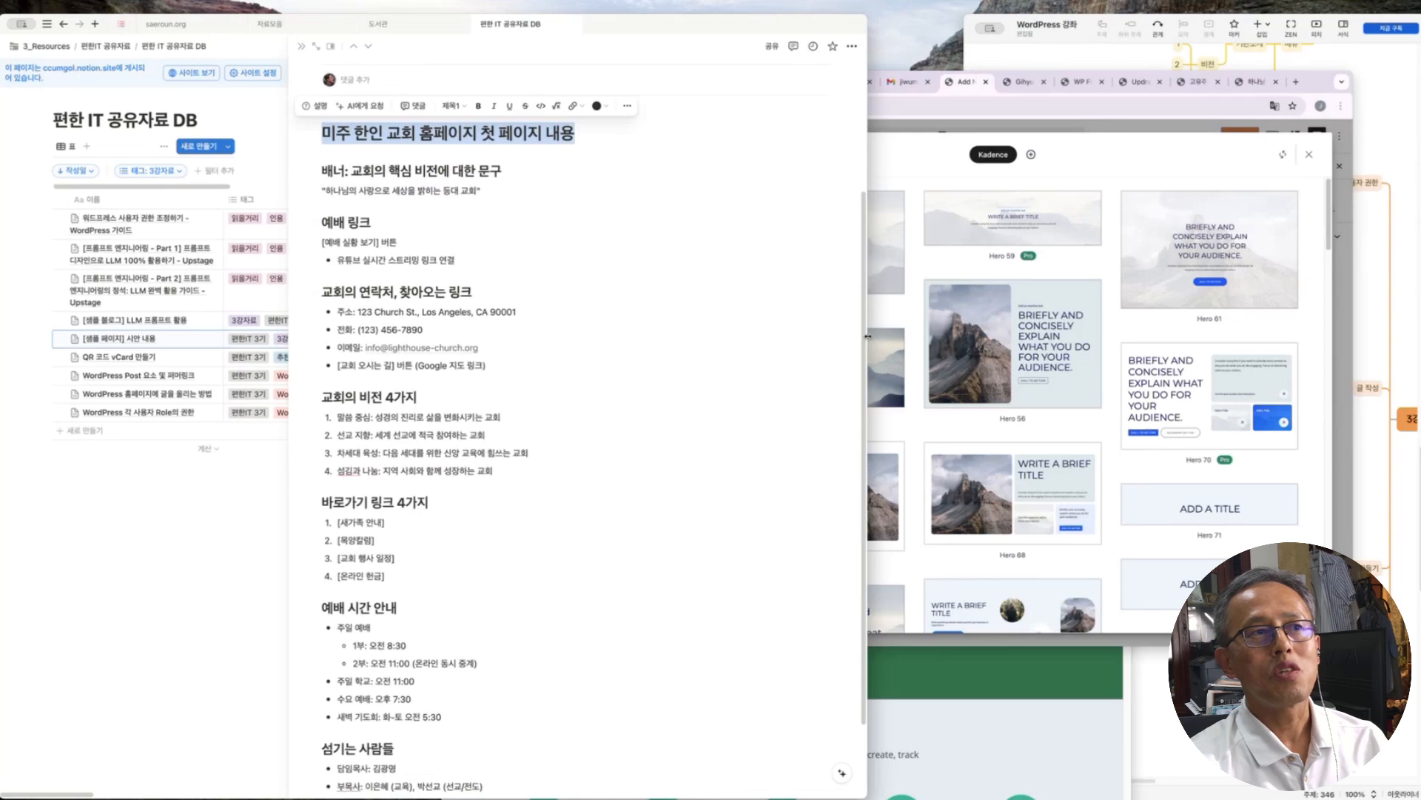
left_click_drag(858, 334, 601, 330)
left_click(859, 170)
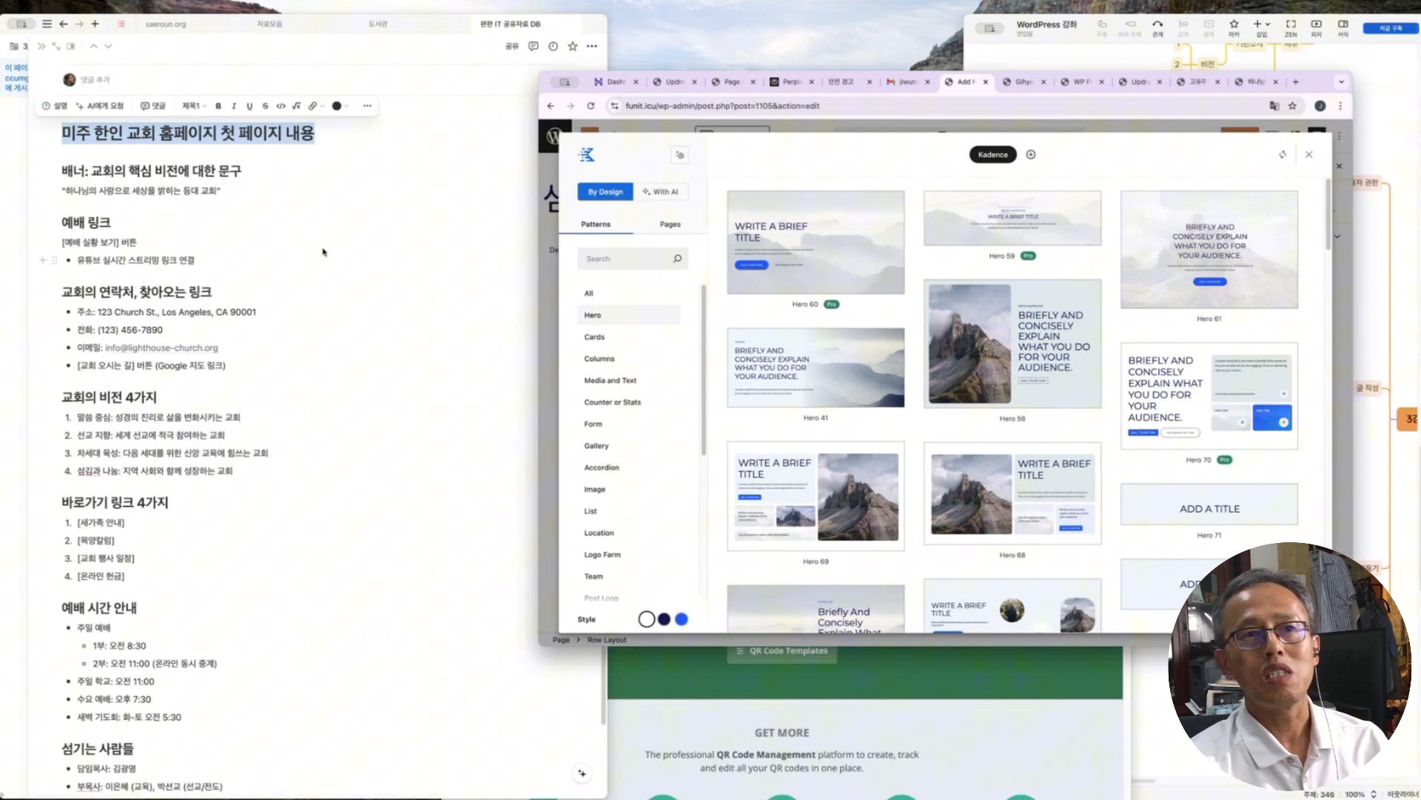
Insert the Hero 61 banner and replace its heading with the Korean church slogan from Notion
left_click(1215, 262)
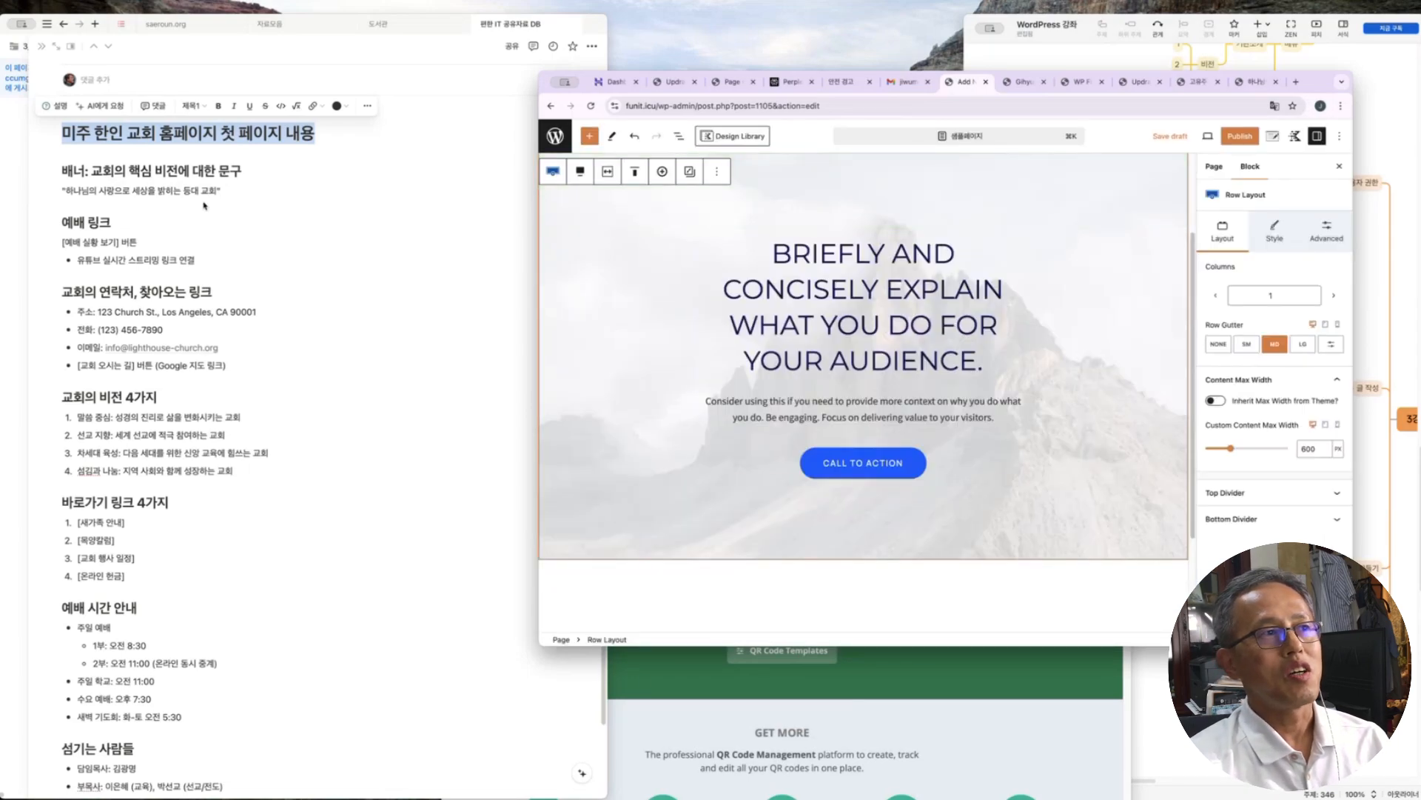
left_click_drag(64, 190, 215, 189)
key("super+c")
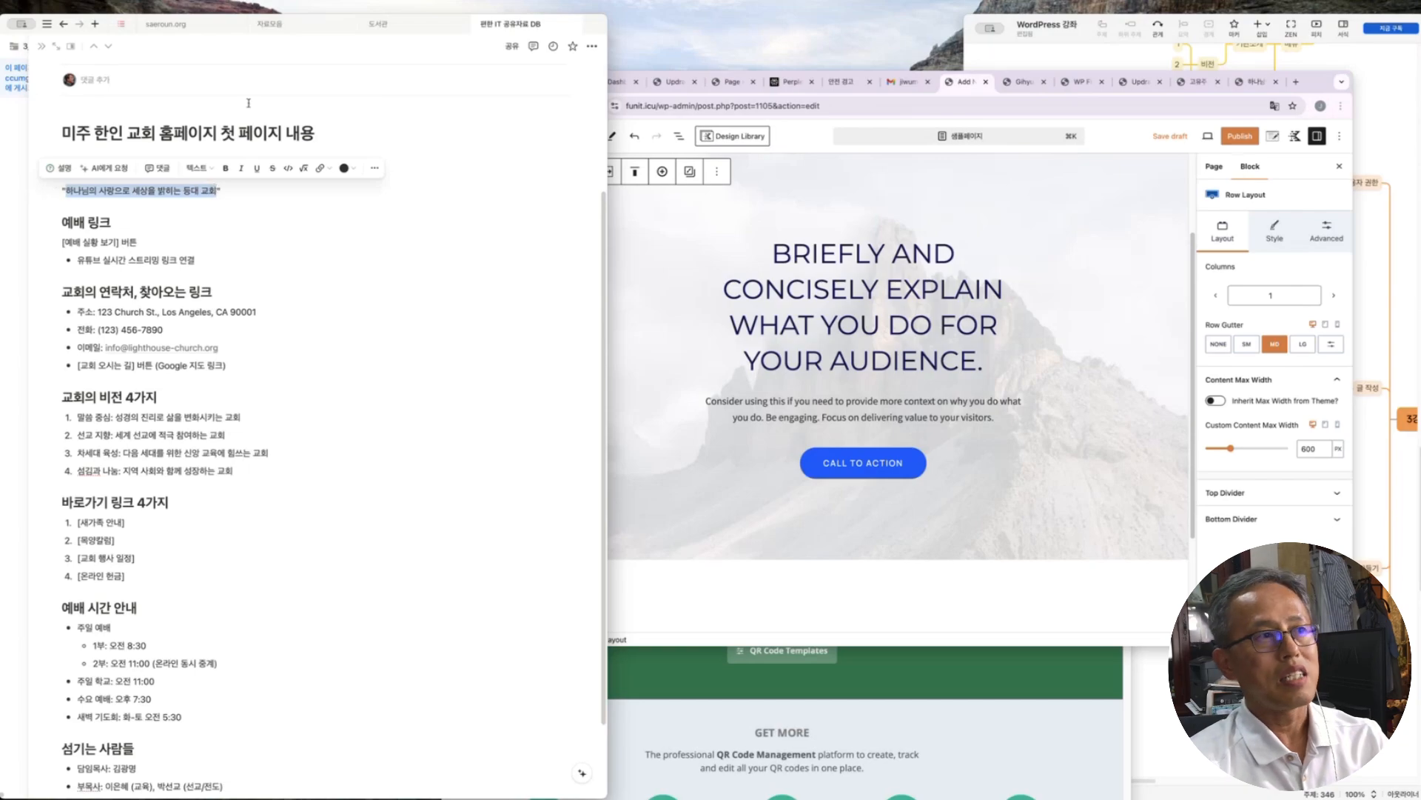
left_click(916, 323)
key("super+a")
key("super+v")
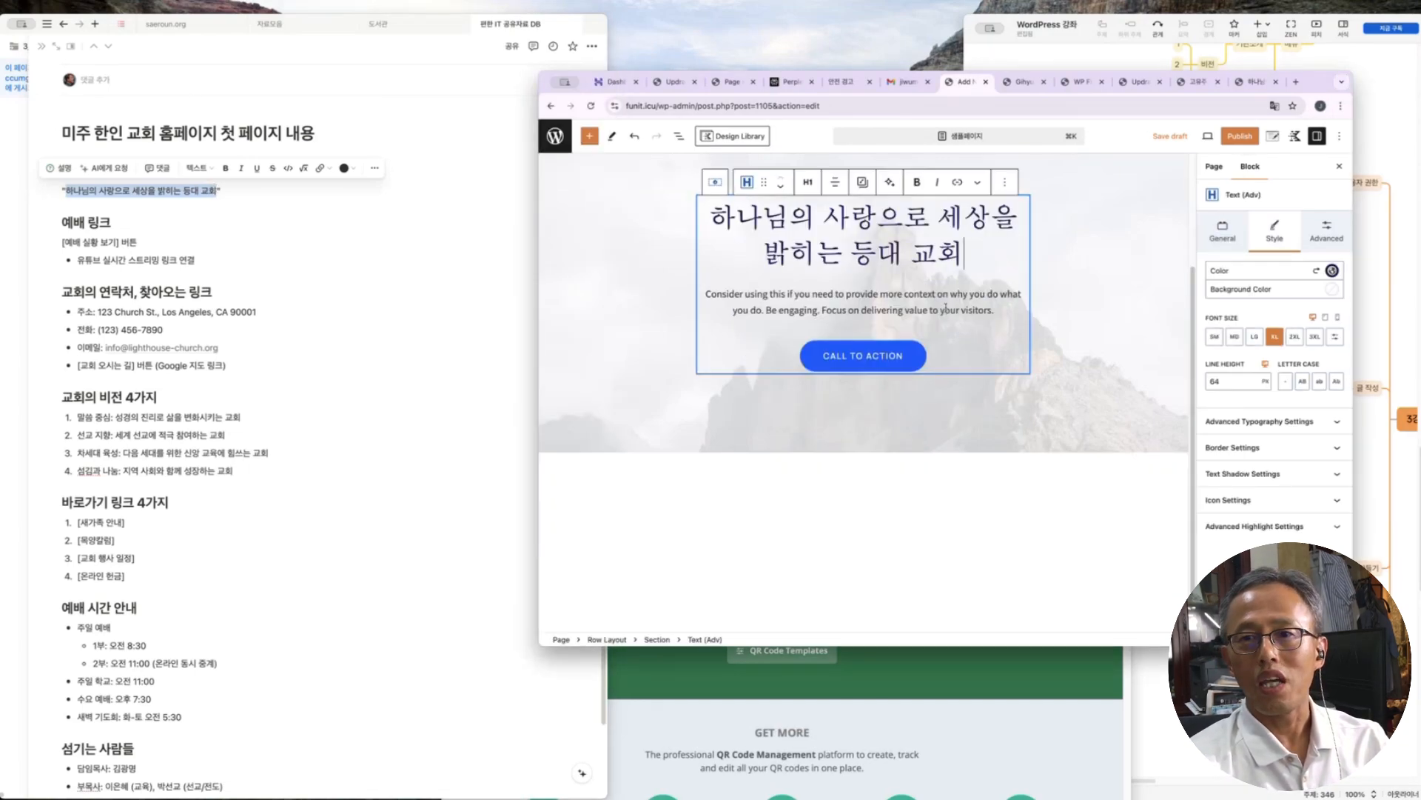
Send the Korean heading text to DeepL for an English translation
key("super+a")
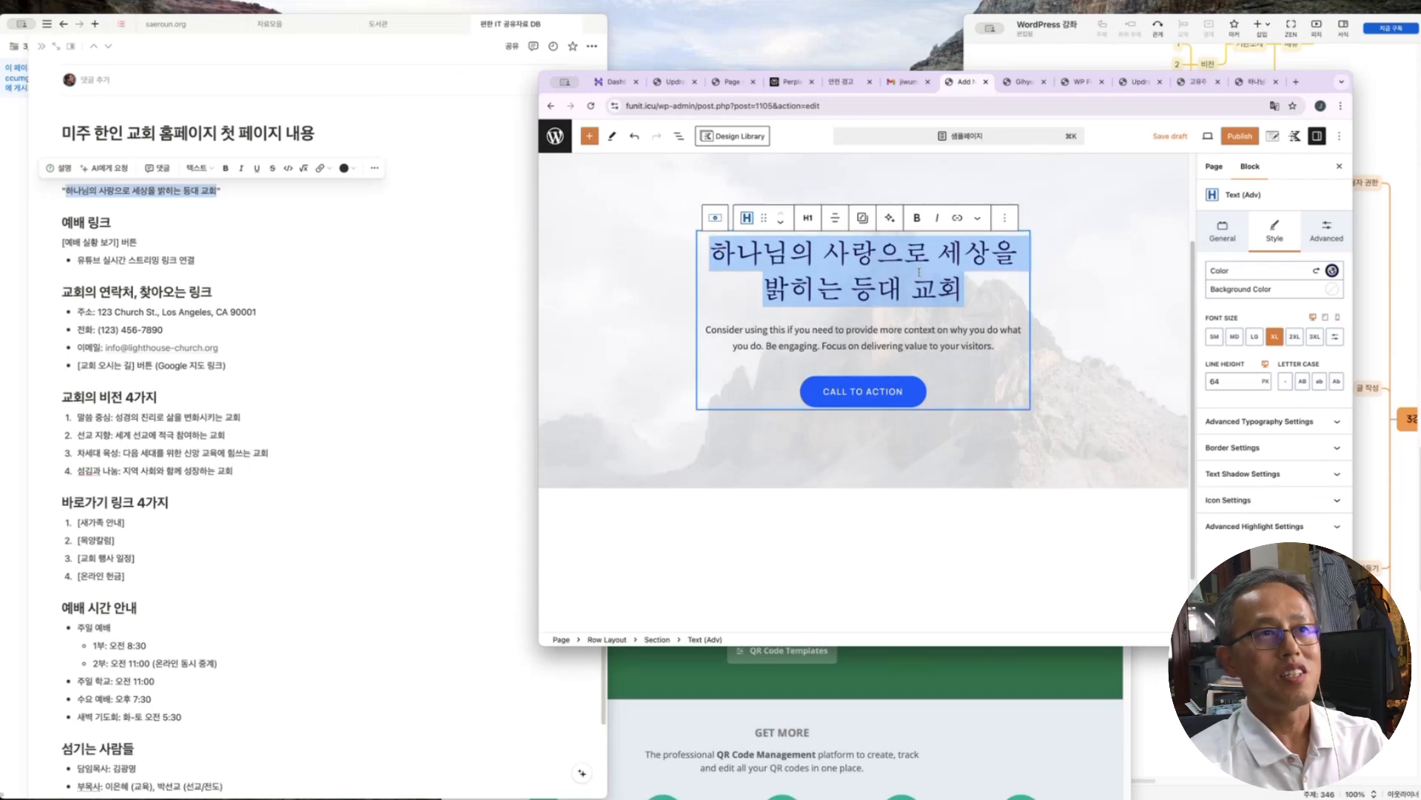
key("super+c")
key("super+c")
mouse_move(651, 141)
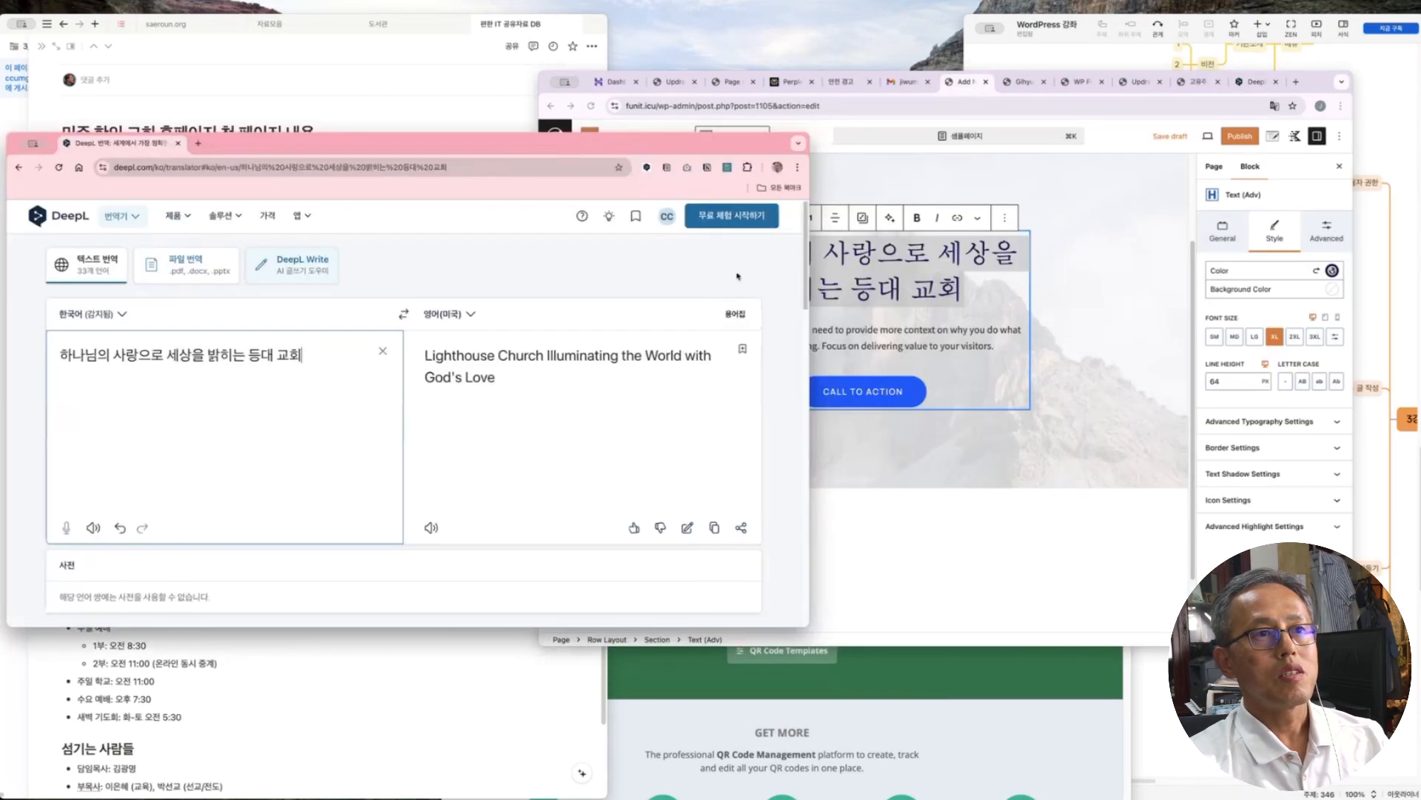
Narrow DeepL, place the WordPress editor beside it, and select the English translation
left_click_drag(810, 371, 647, 381)
left_click_drag(1307, 100, 1382, 80)
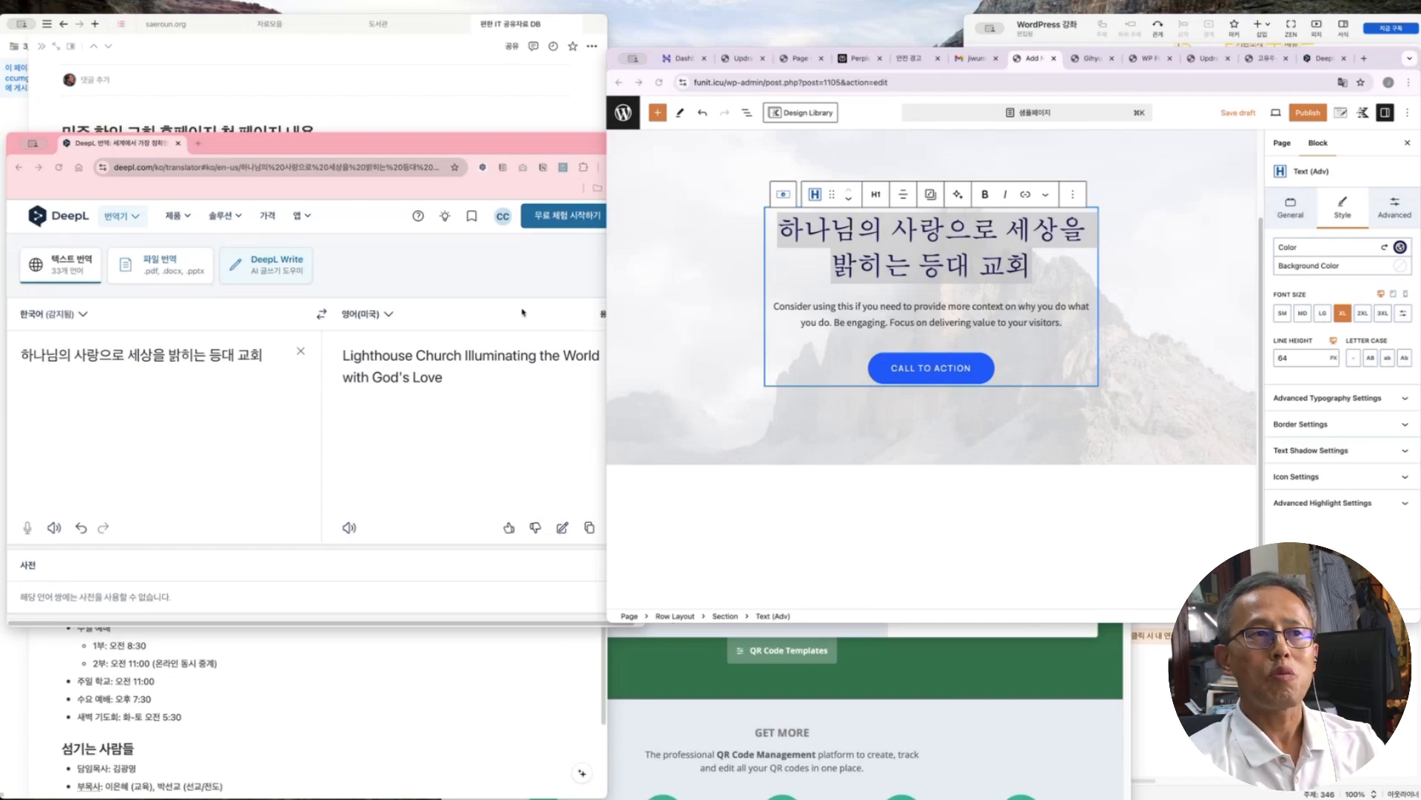
left_click(448, 384)
Replace the hero's placeholder paragraph with the English slogan translation from DeepL
key("ctrl+a")
key("ctrl+c")
left_click(932, 318)
key("ctrl+a")
key("ctrl+v")
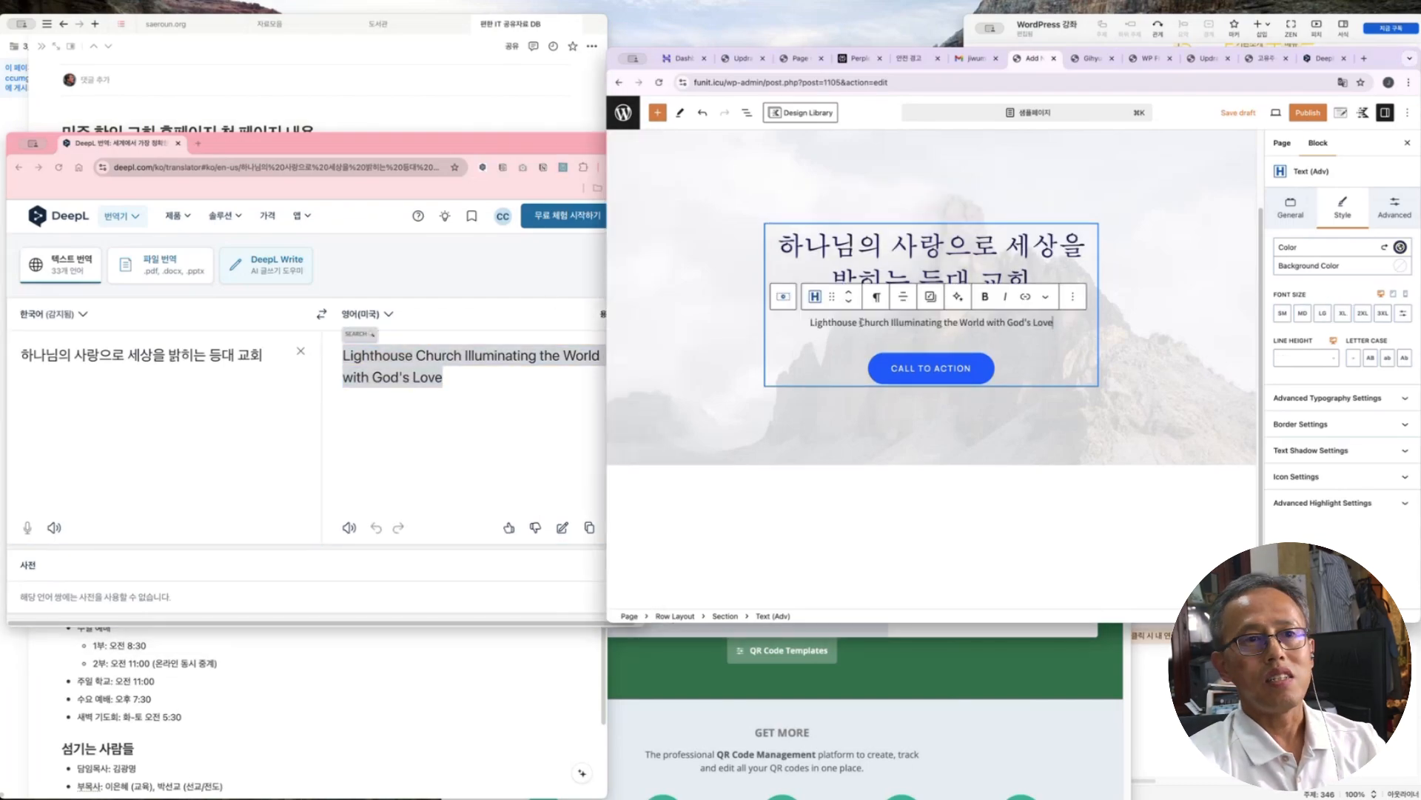
left_click(924, 375)
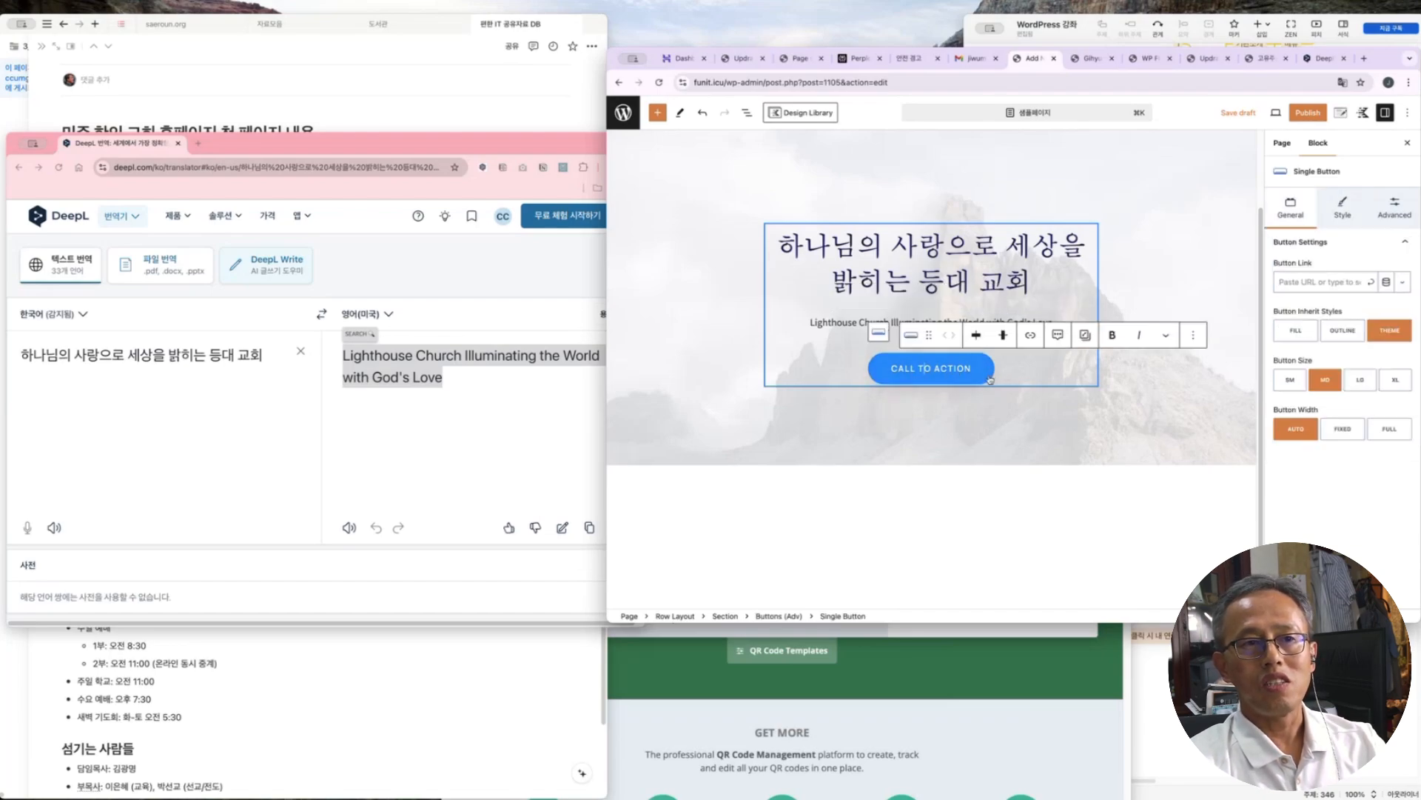
key("super+a")
type("더 자세히 보기")
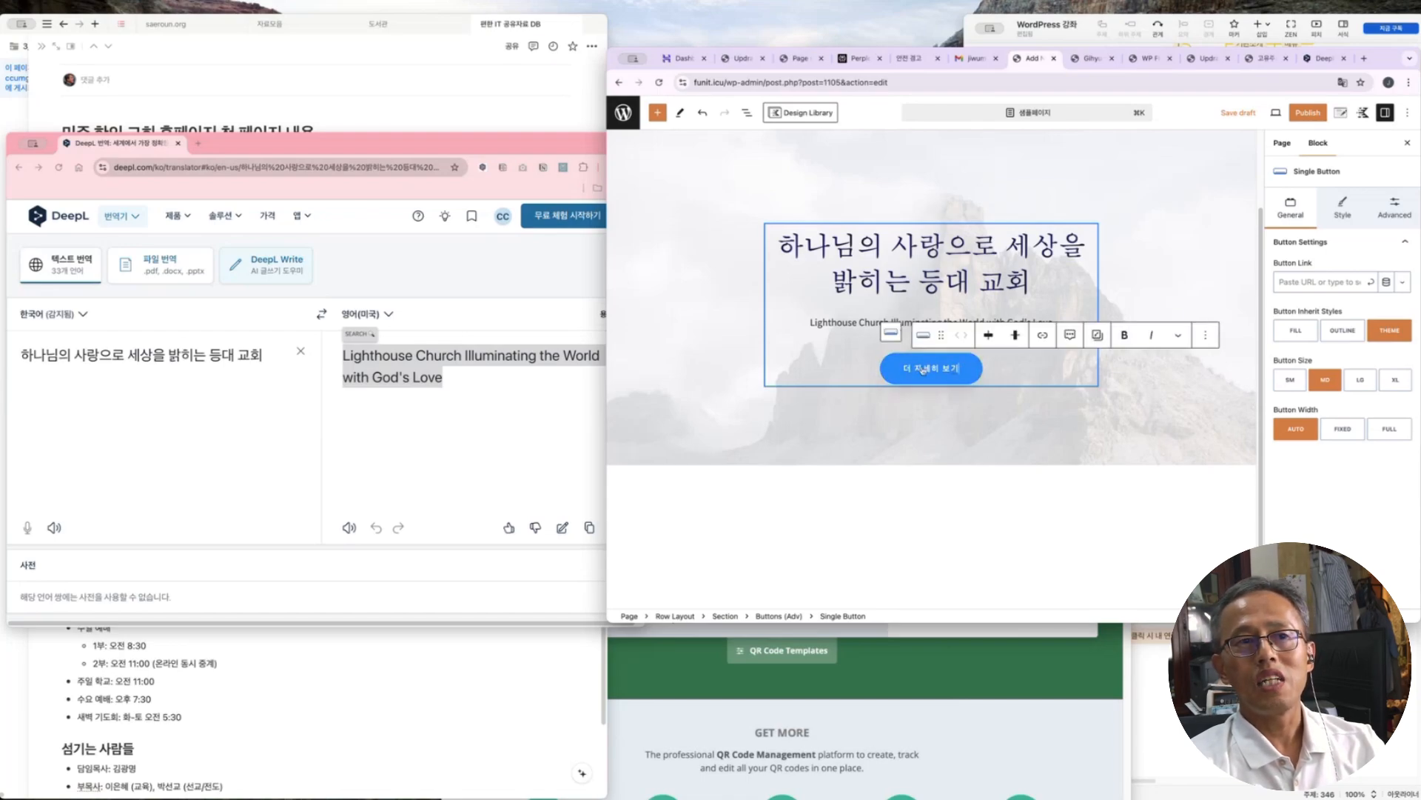
left_click(1041, 337)
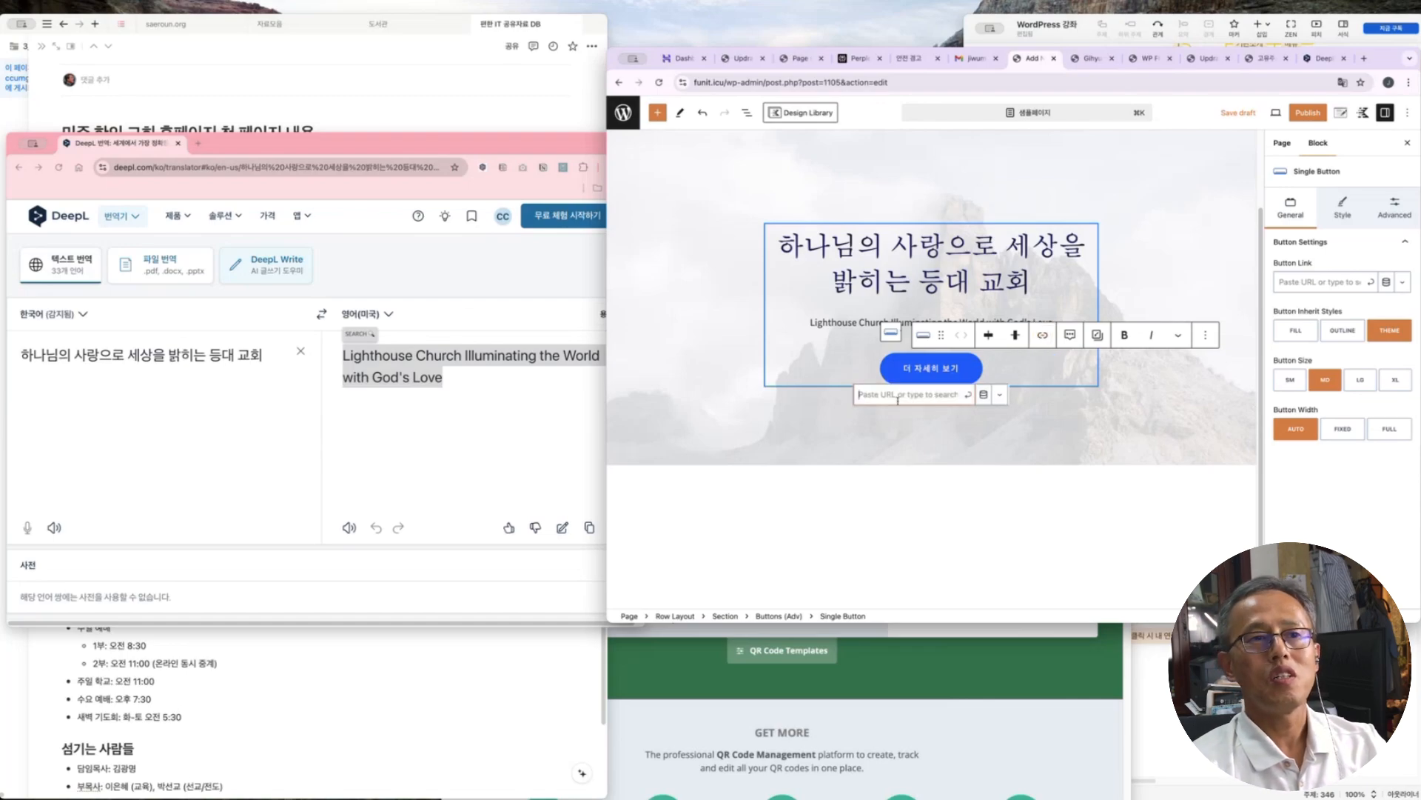
type("htt")
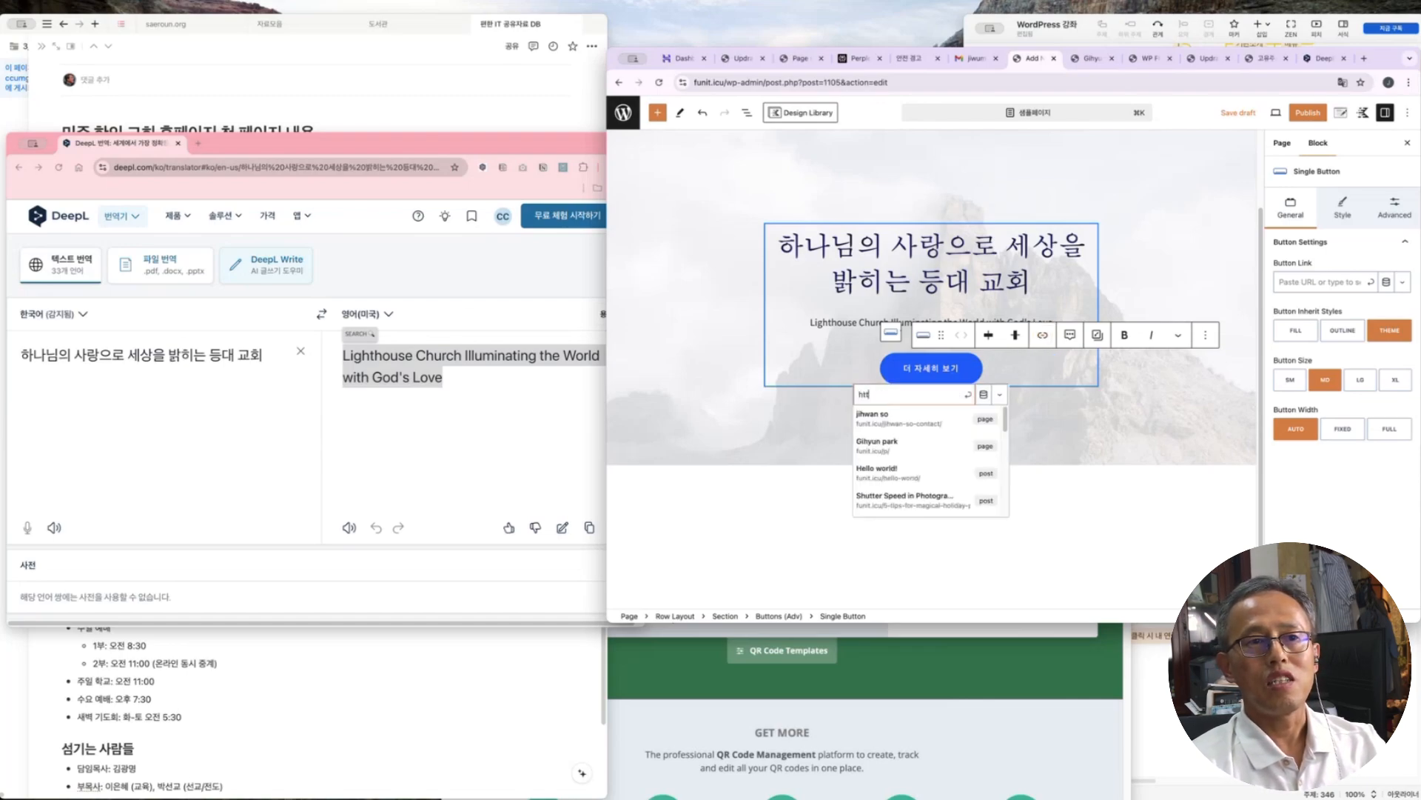
type("ps://funit.icu")
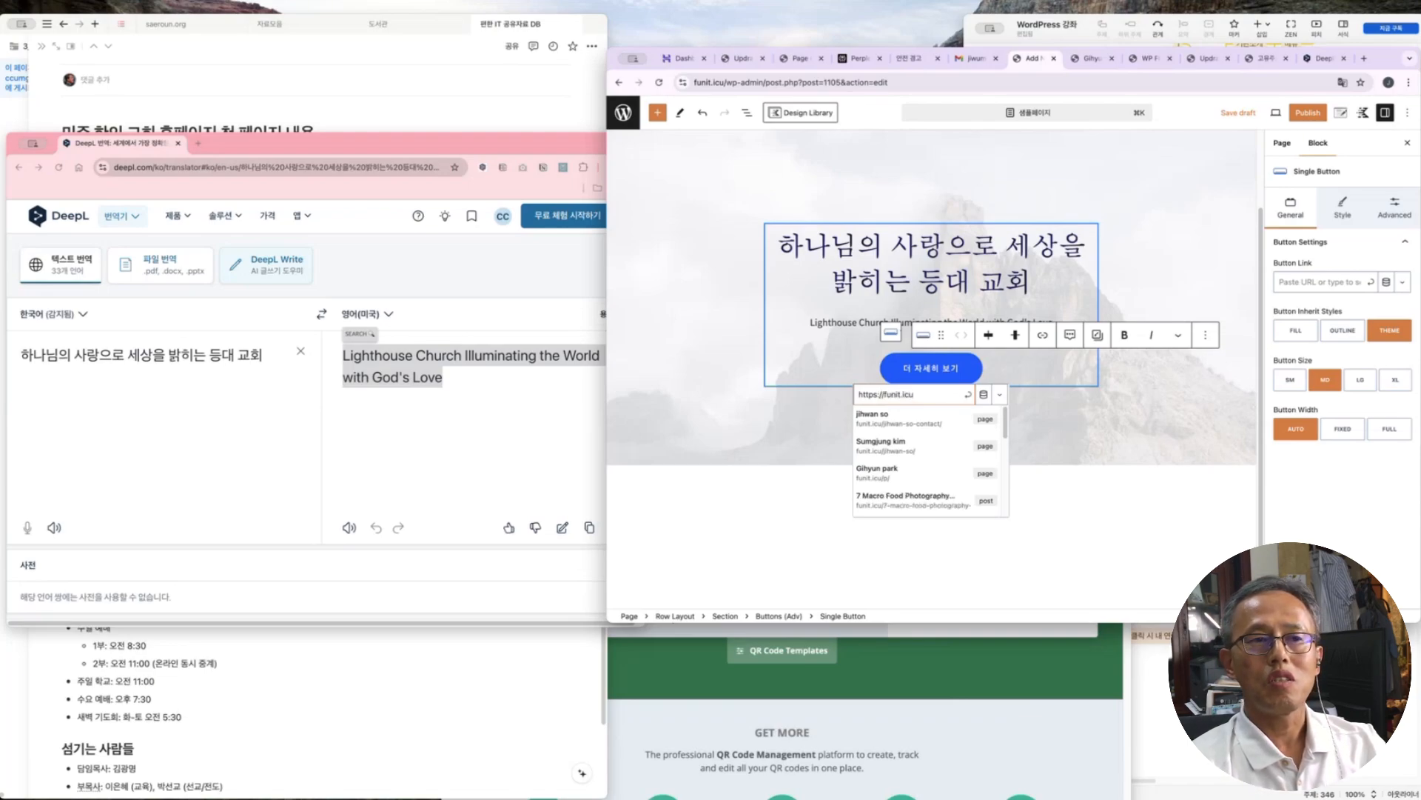
type("/about")
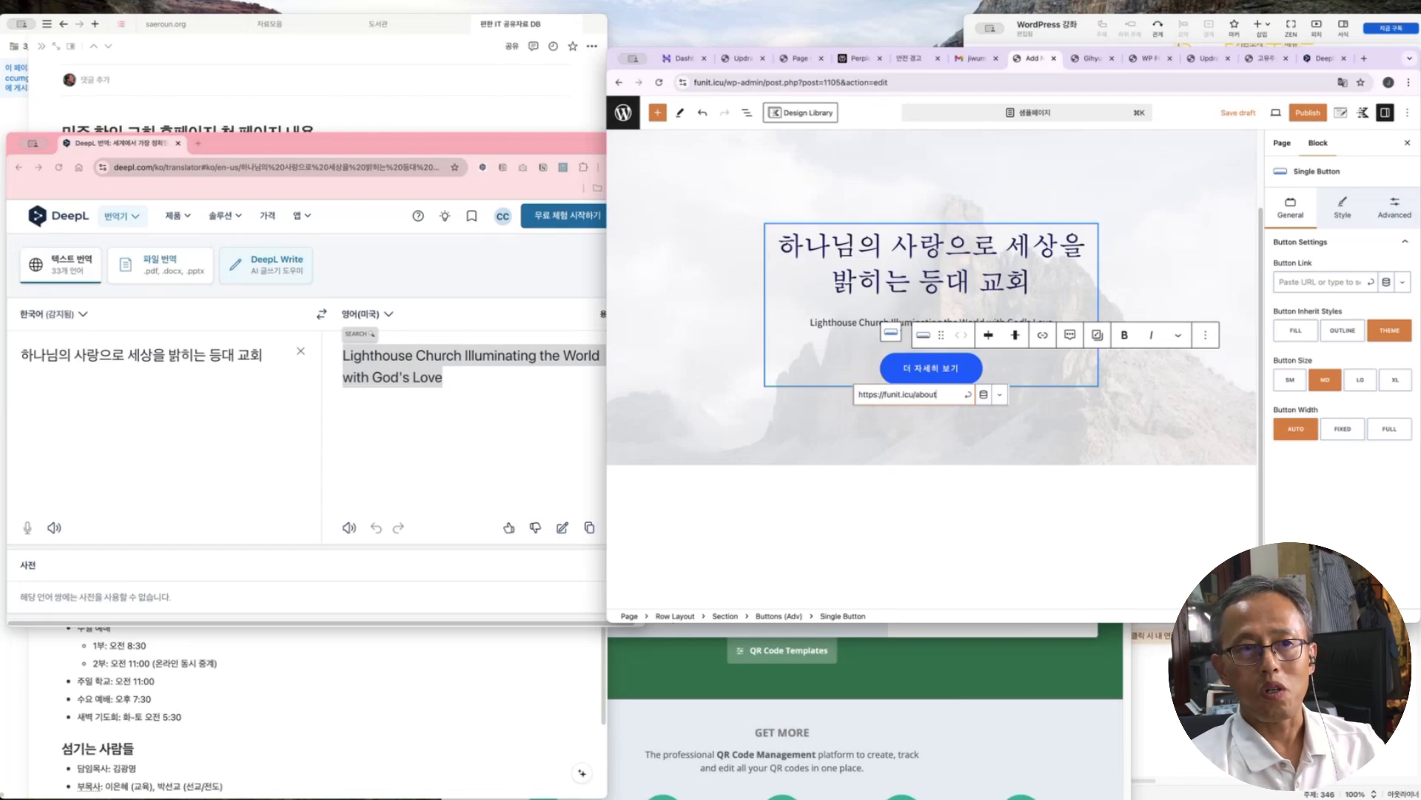
left_click(822, 516)
scroll(961, 309, "down", 2)
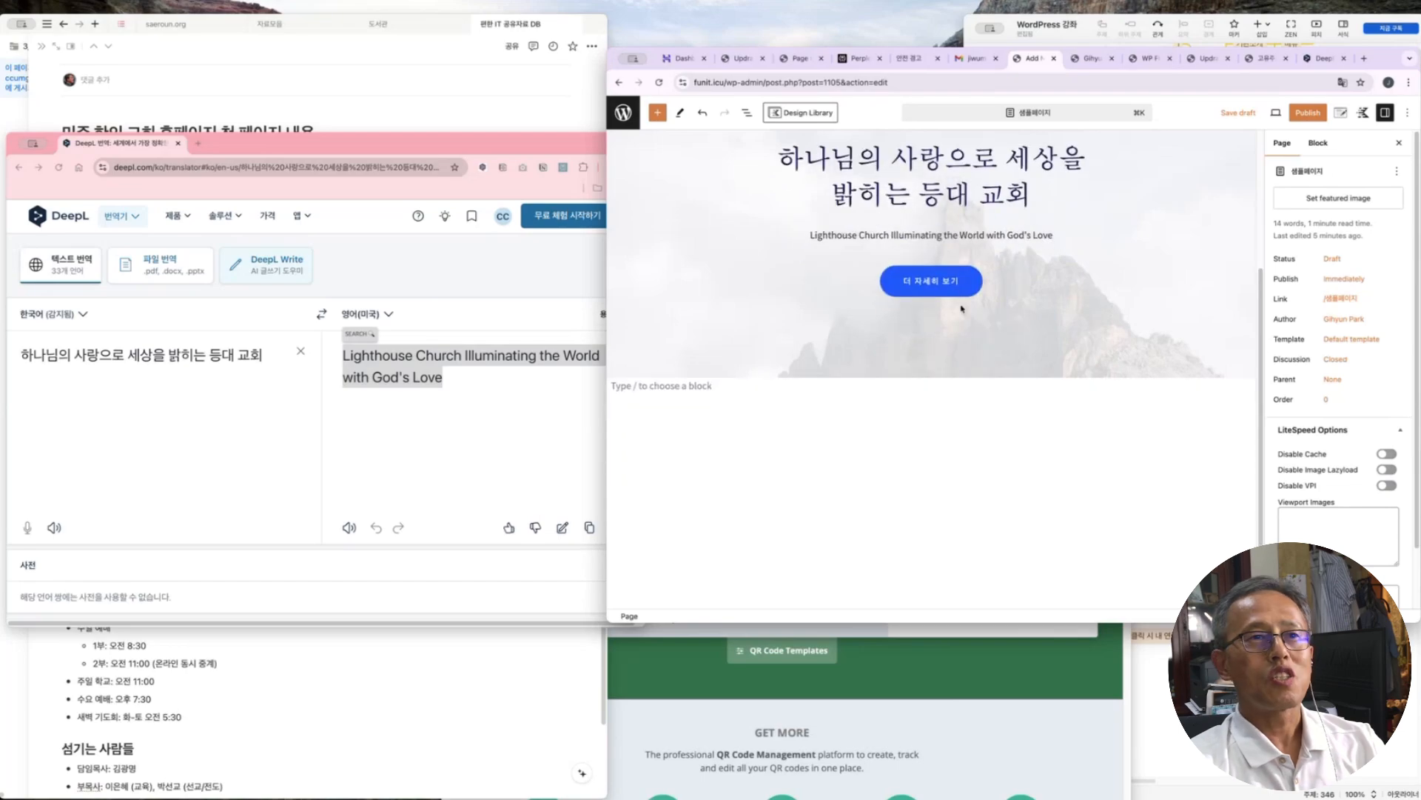
Copy the YouTube live-streaming link line from the Notion outline
key("super+Tab")
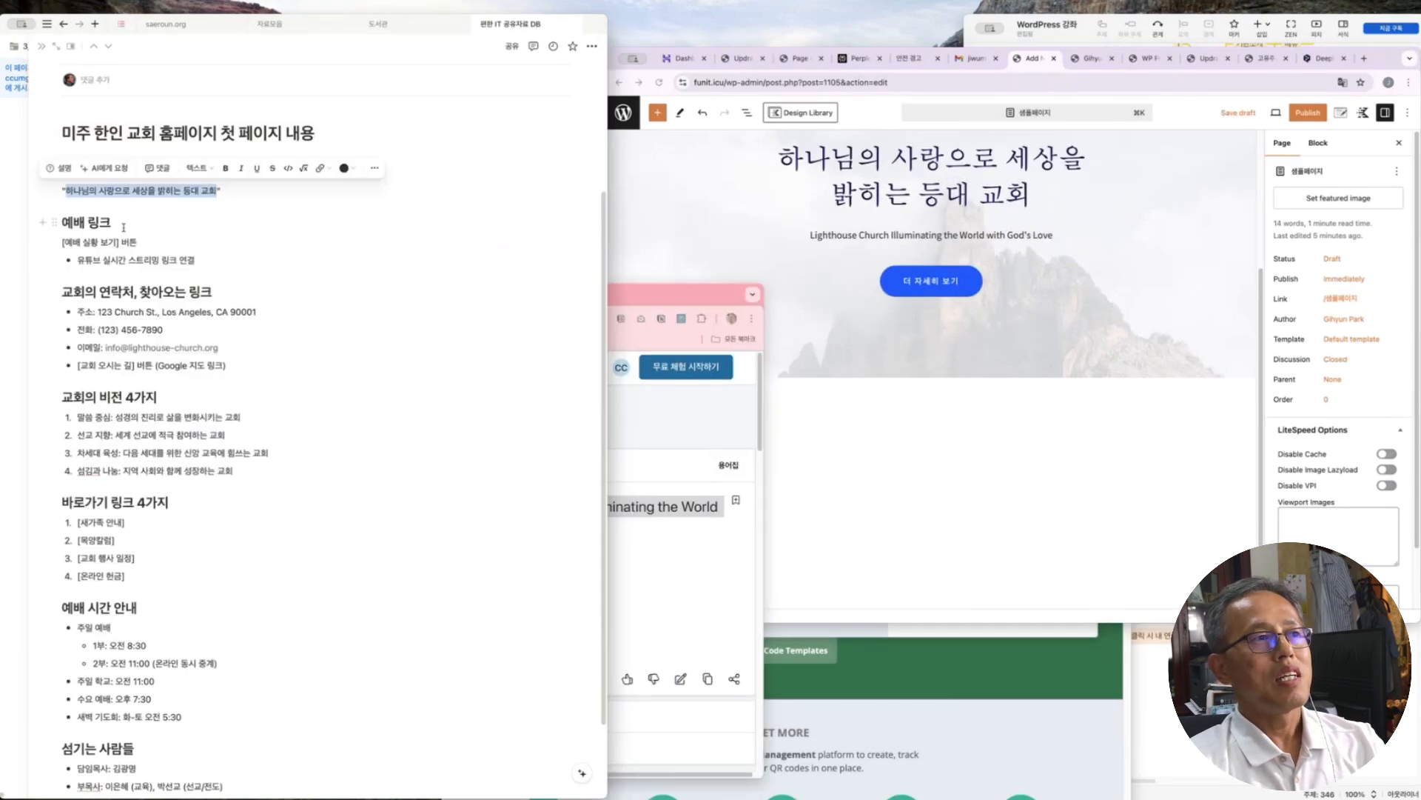
left_click_drag(211, 262, 76, 260)
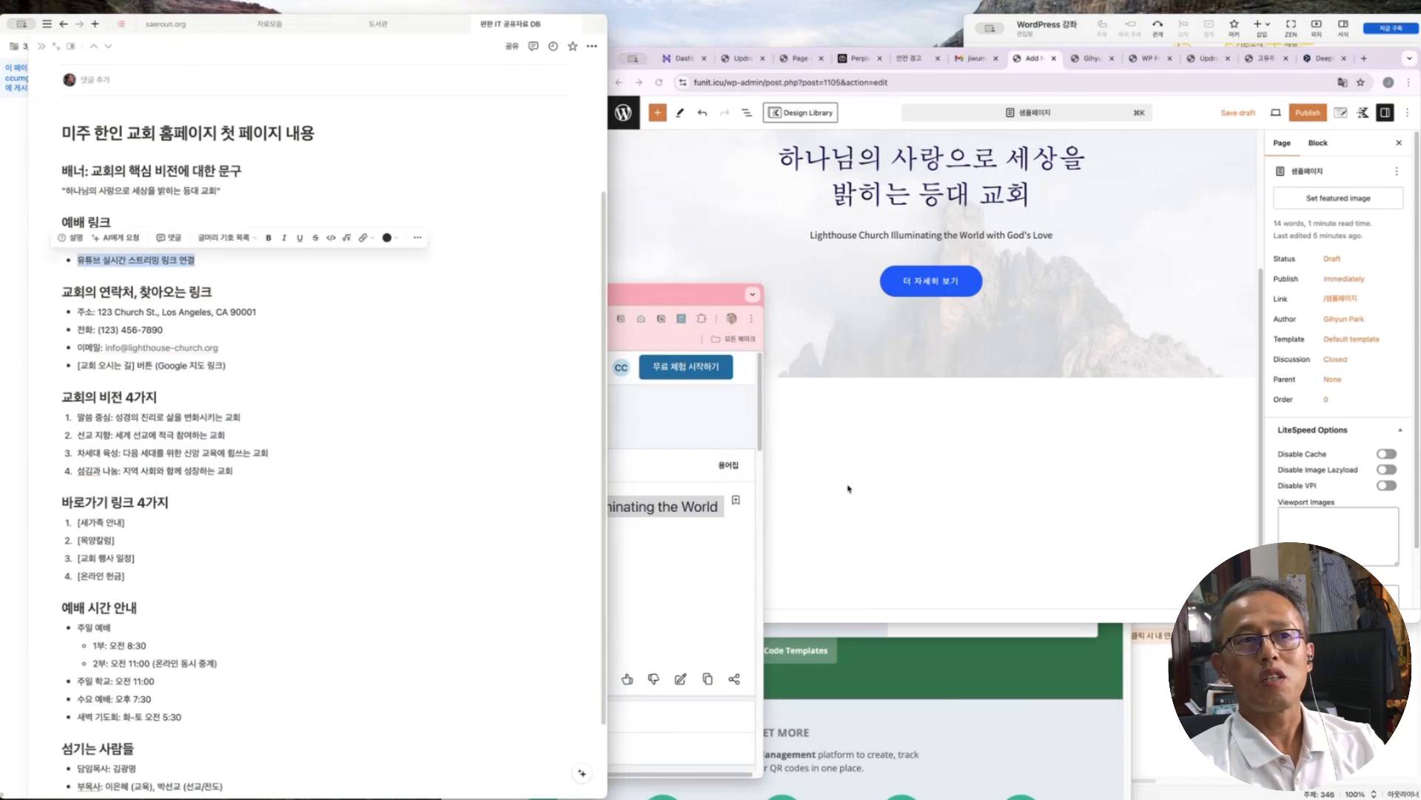
left_click(876, 478)
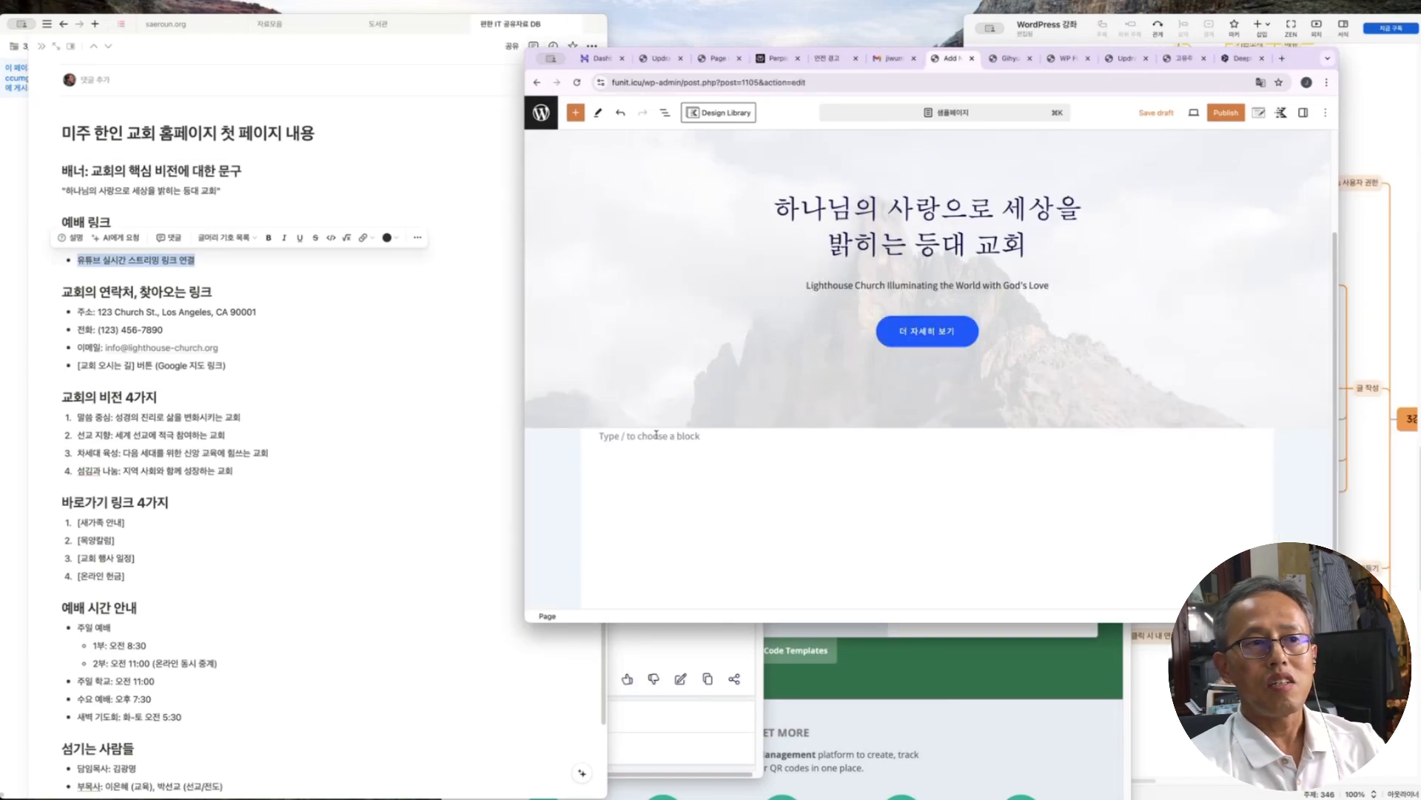
Add a Row Layout below the hero and insert the Kadence Video 22 pattern
left_click(1250, 435)
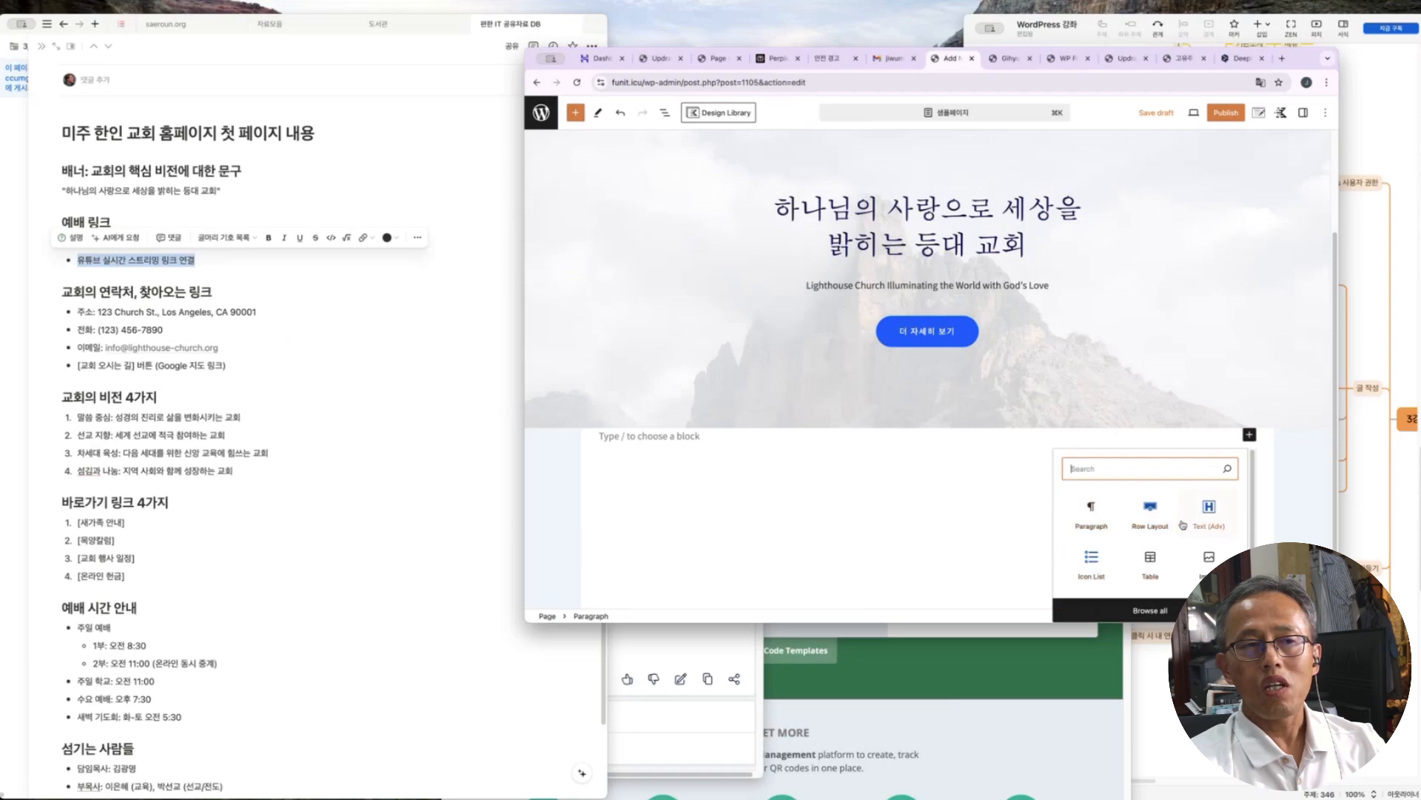
left_click(1150, 510)
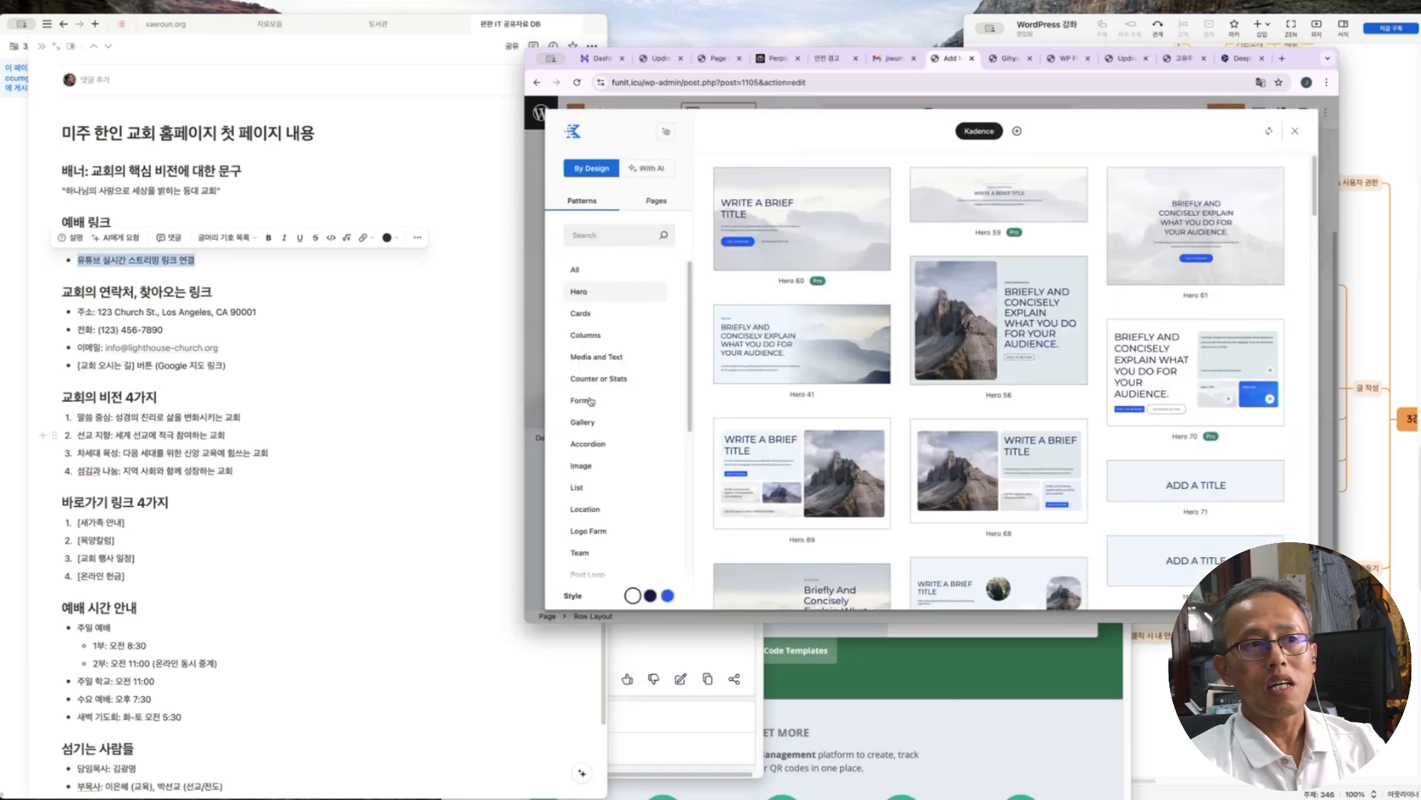
scroll(605, 546, "down", 5)
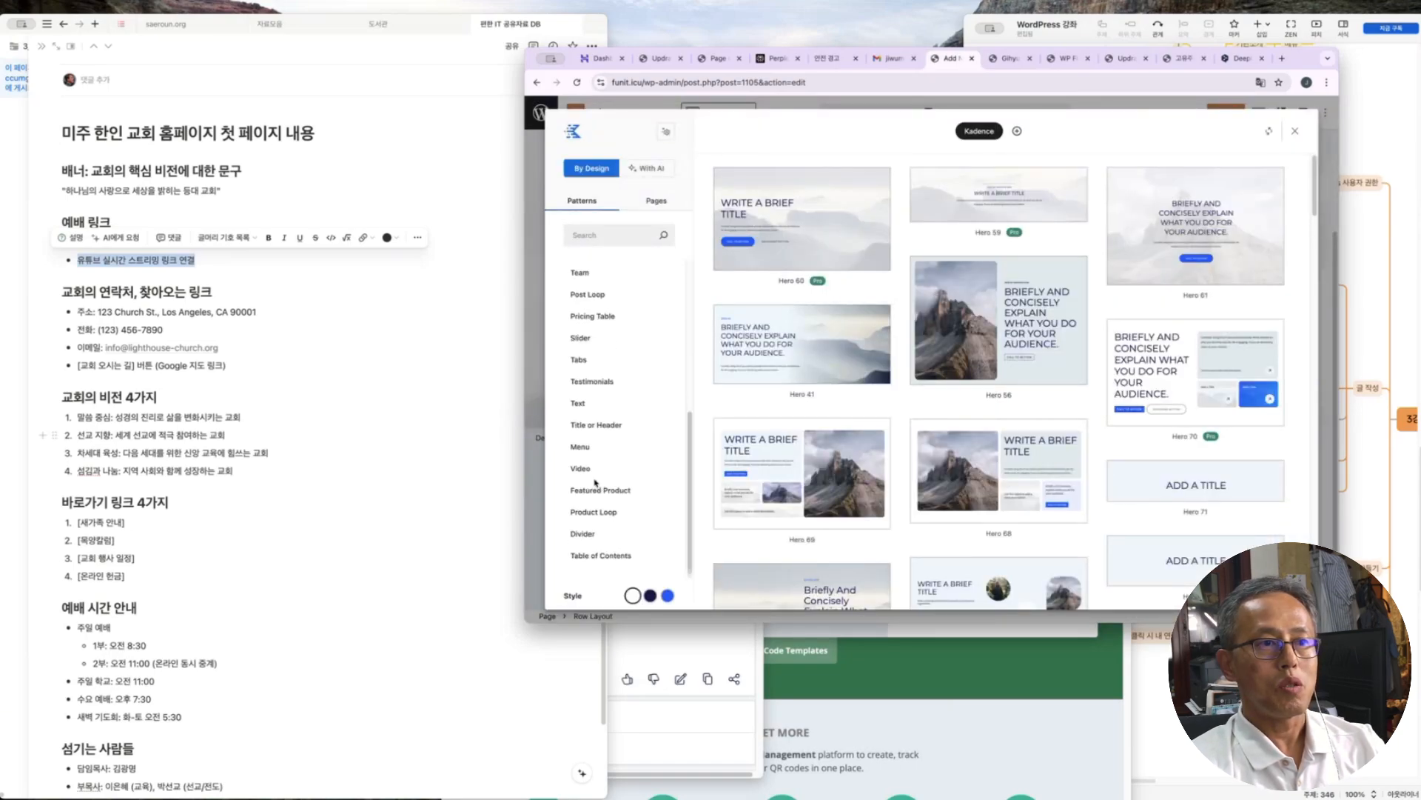
left_click(589, 469)
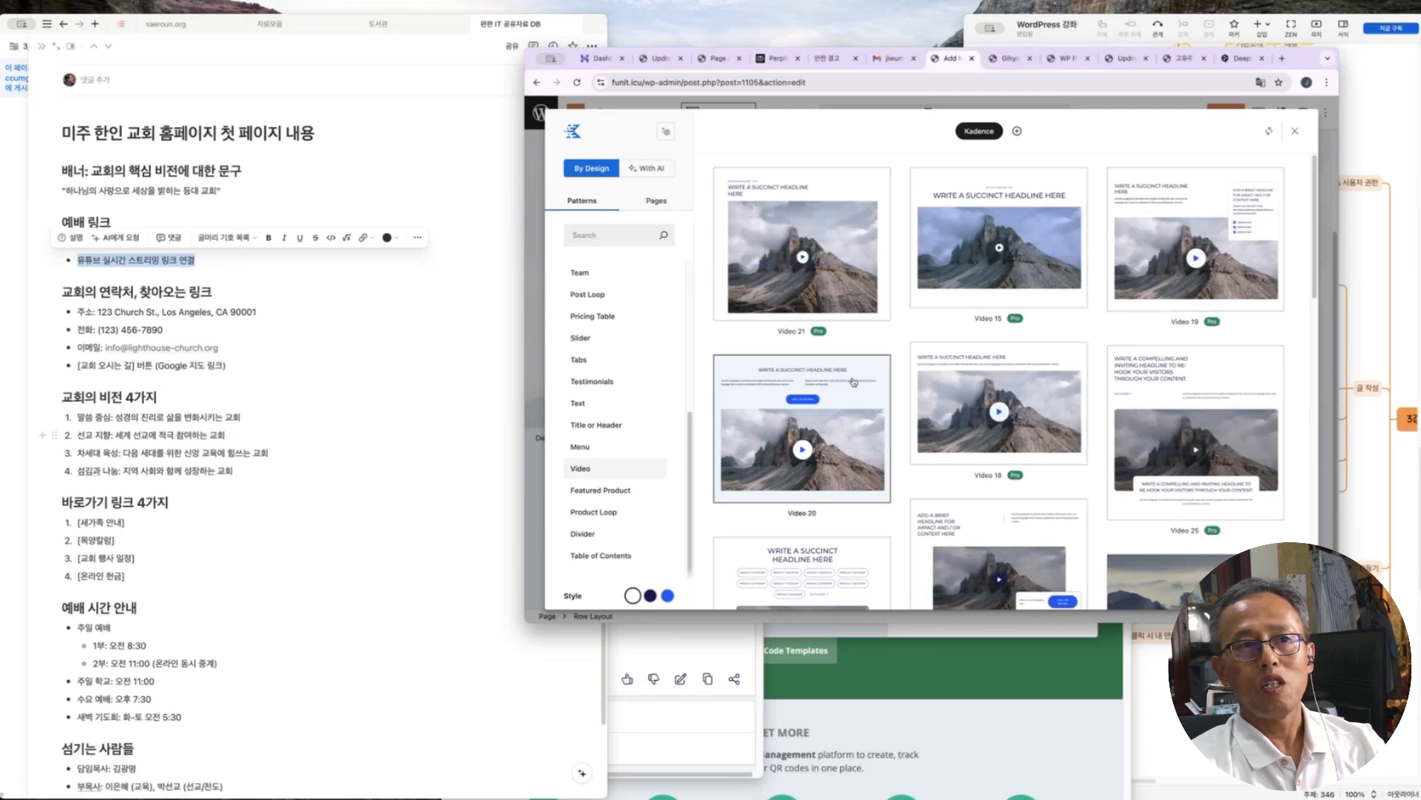
scroll(880, 491, "down", 3)
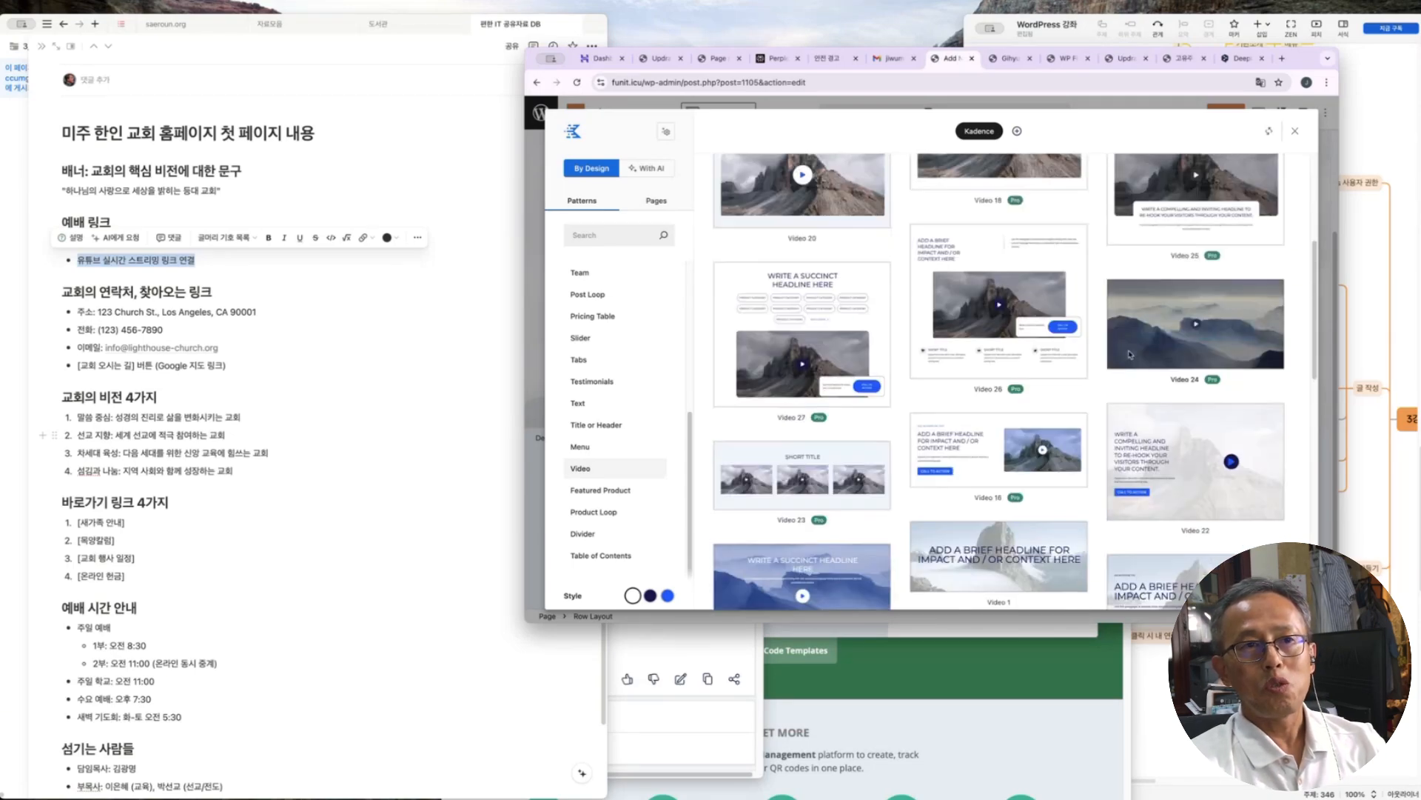
scroll(1131, 354, "up", 2)
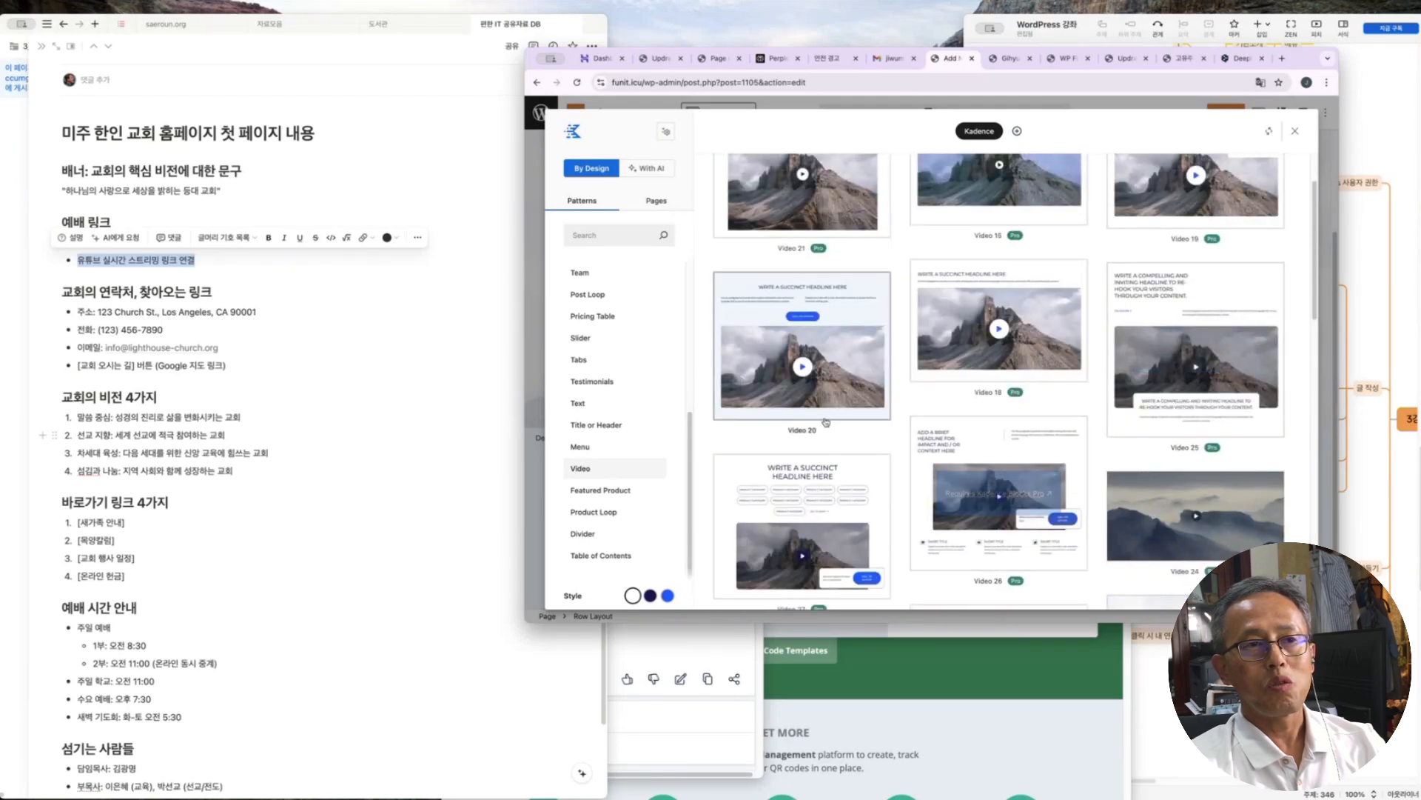
scroll(818, 362, "down", 5)
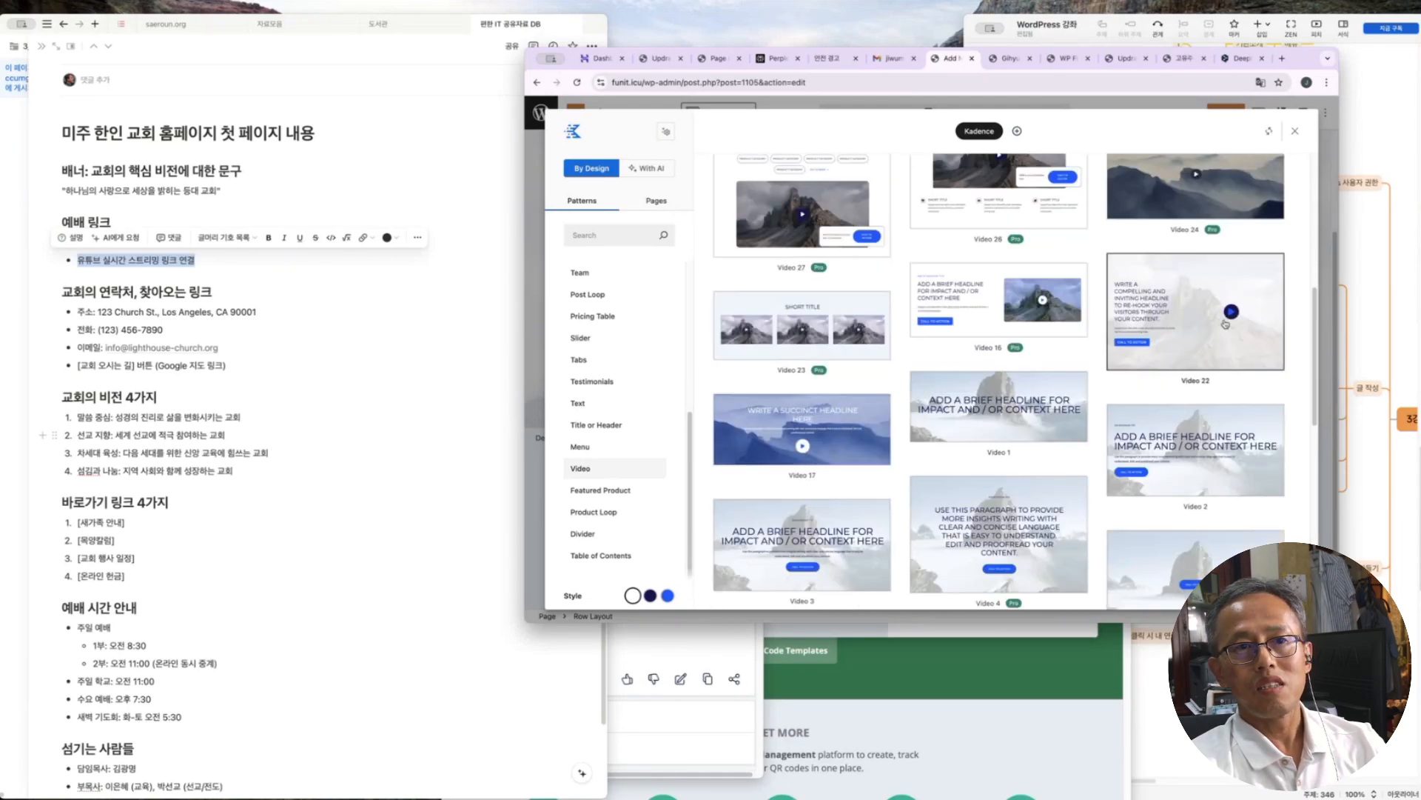
left_click(1229, 320)
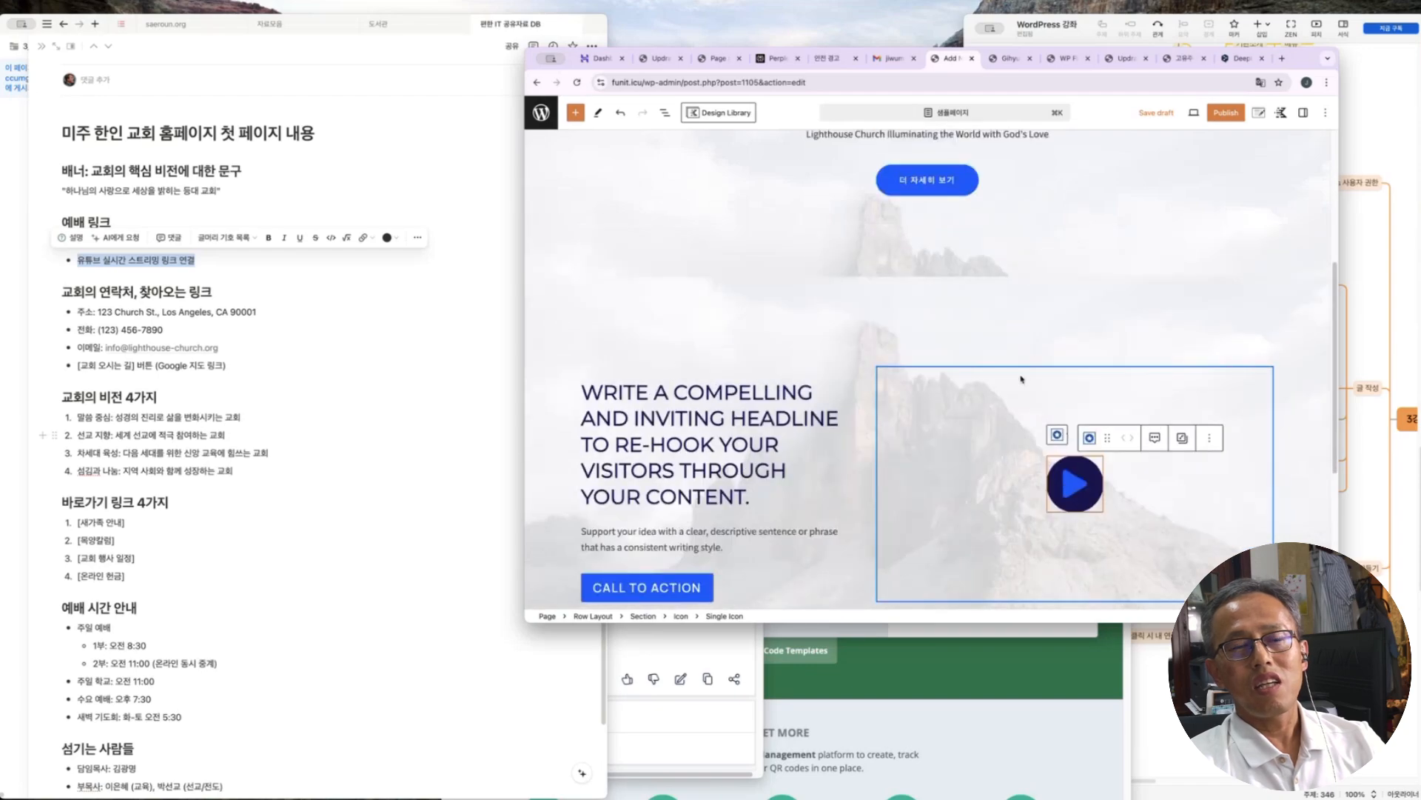
scroll(1031, 413, "up", 2)
Delete the lower row section and add an empty block below the hero banner
left_click(1033, 417)
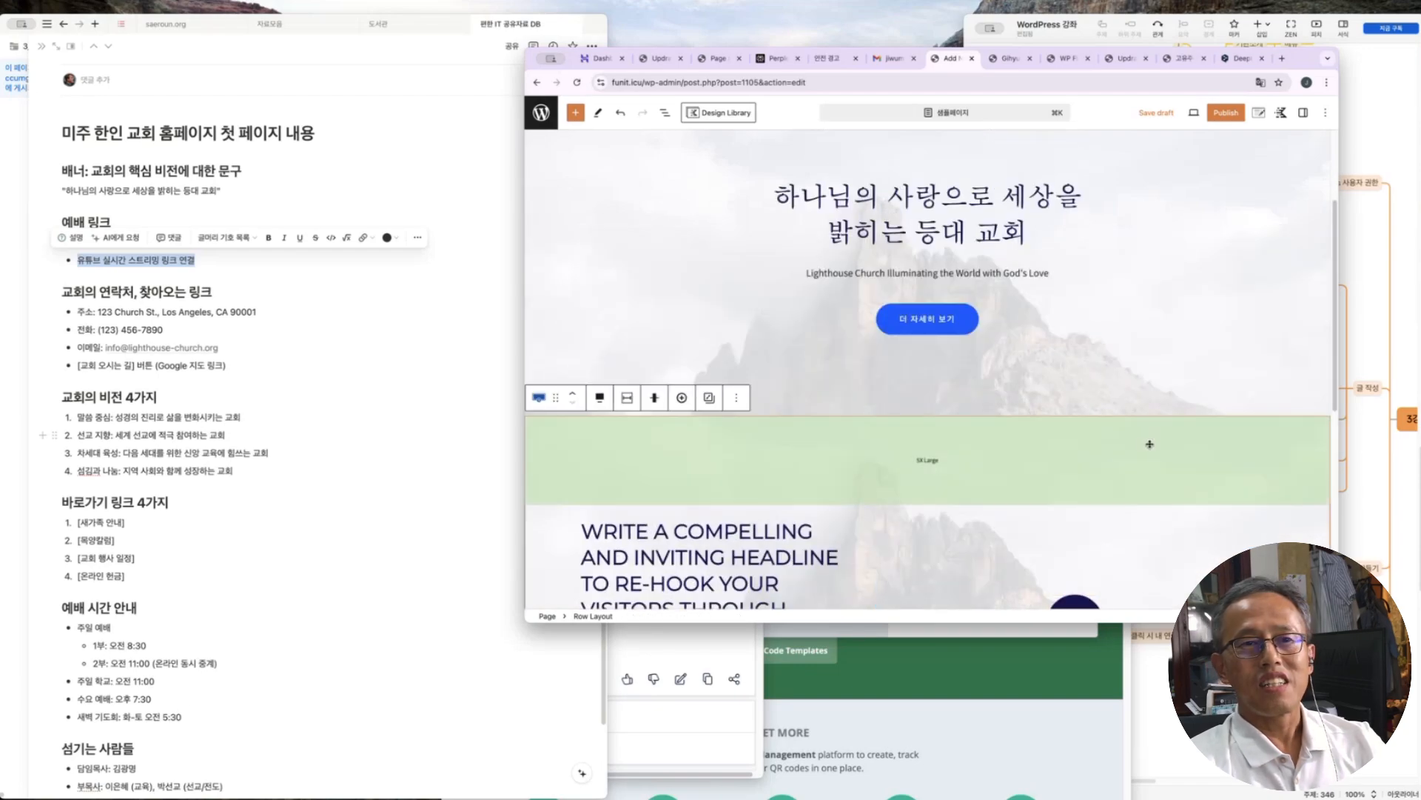
left_click(739, 400)
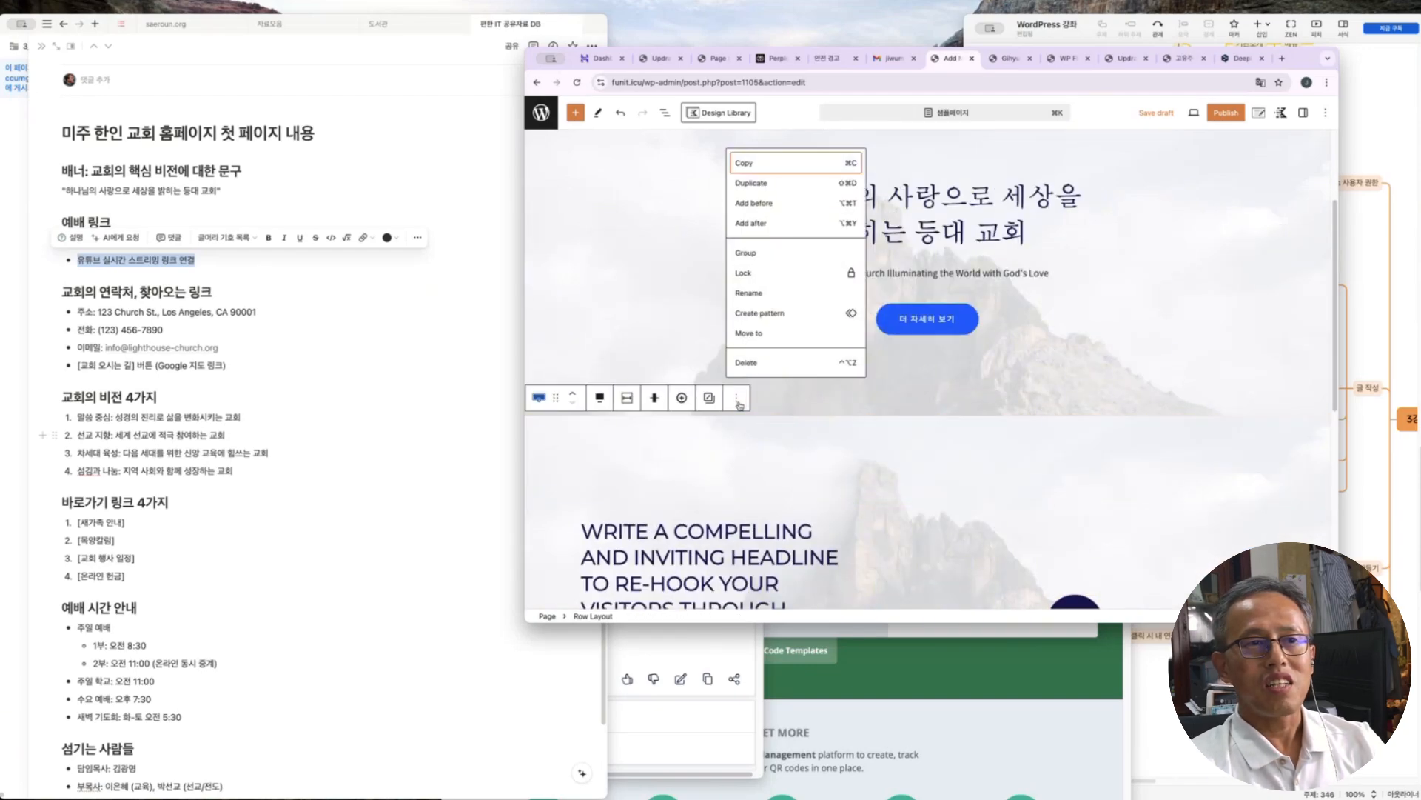
left_click(753, 363)
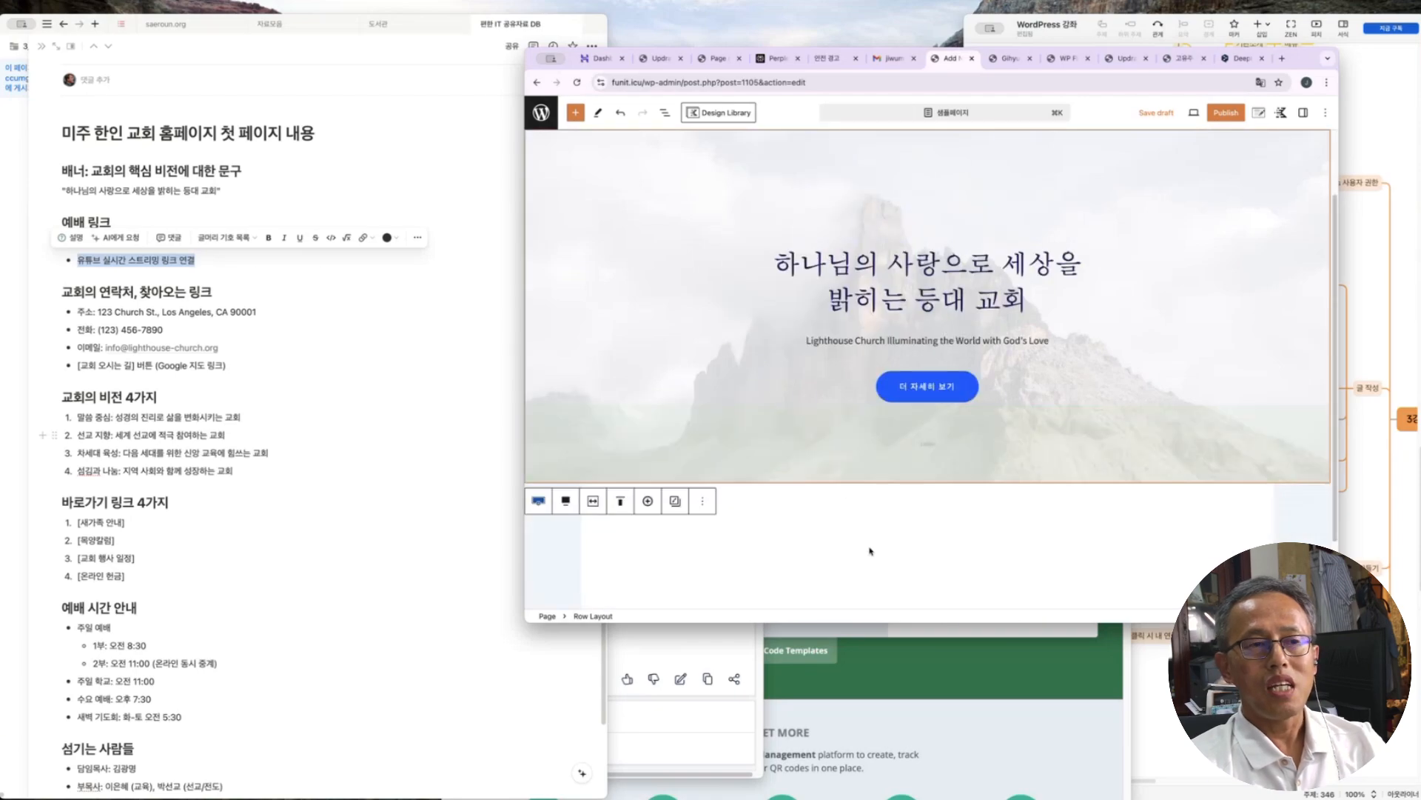
scroll(875, 555, "down", 2)
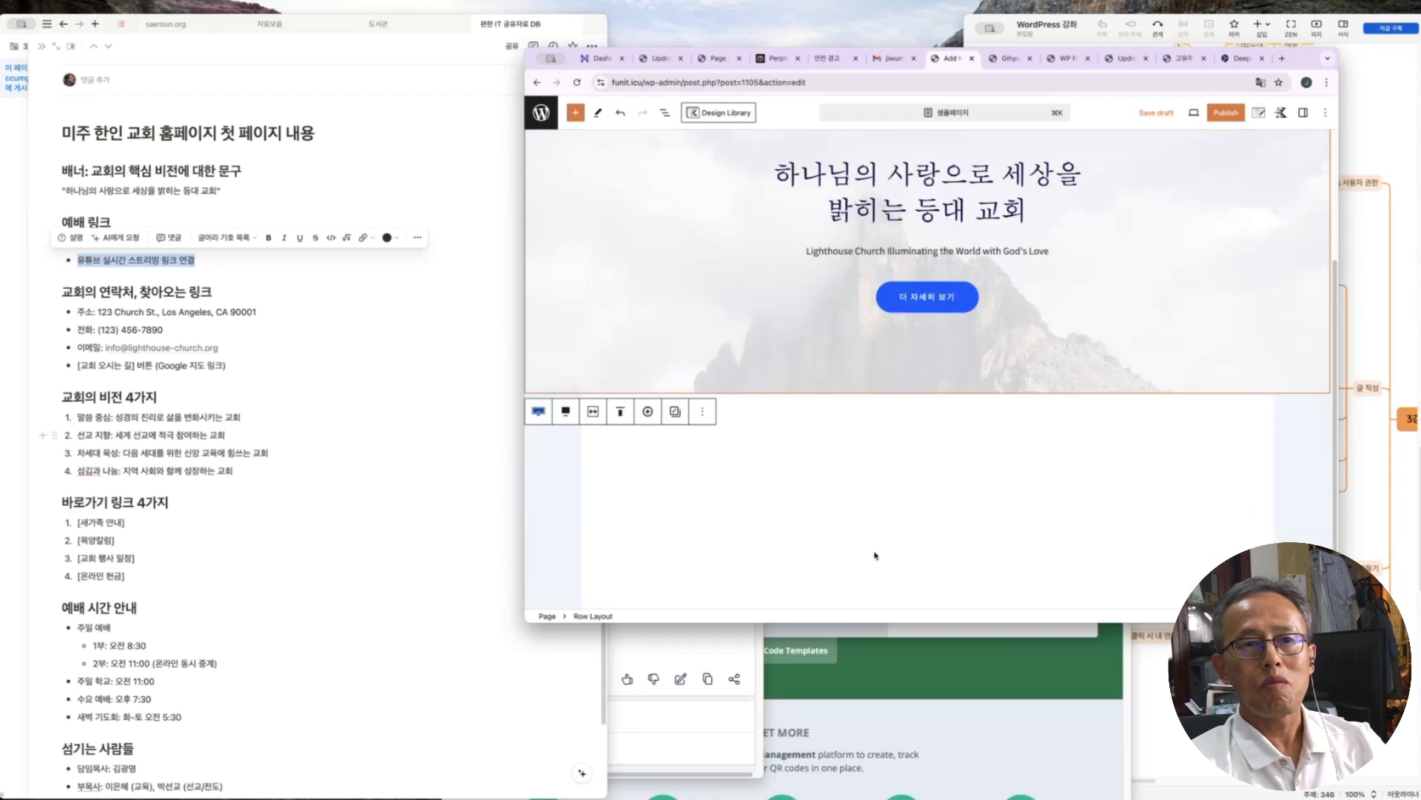
left_click(562, 480)
Insert a Two: Equal Row Layout and put a YouTube embed block in its left column
left_click(1249, 400)
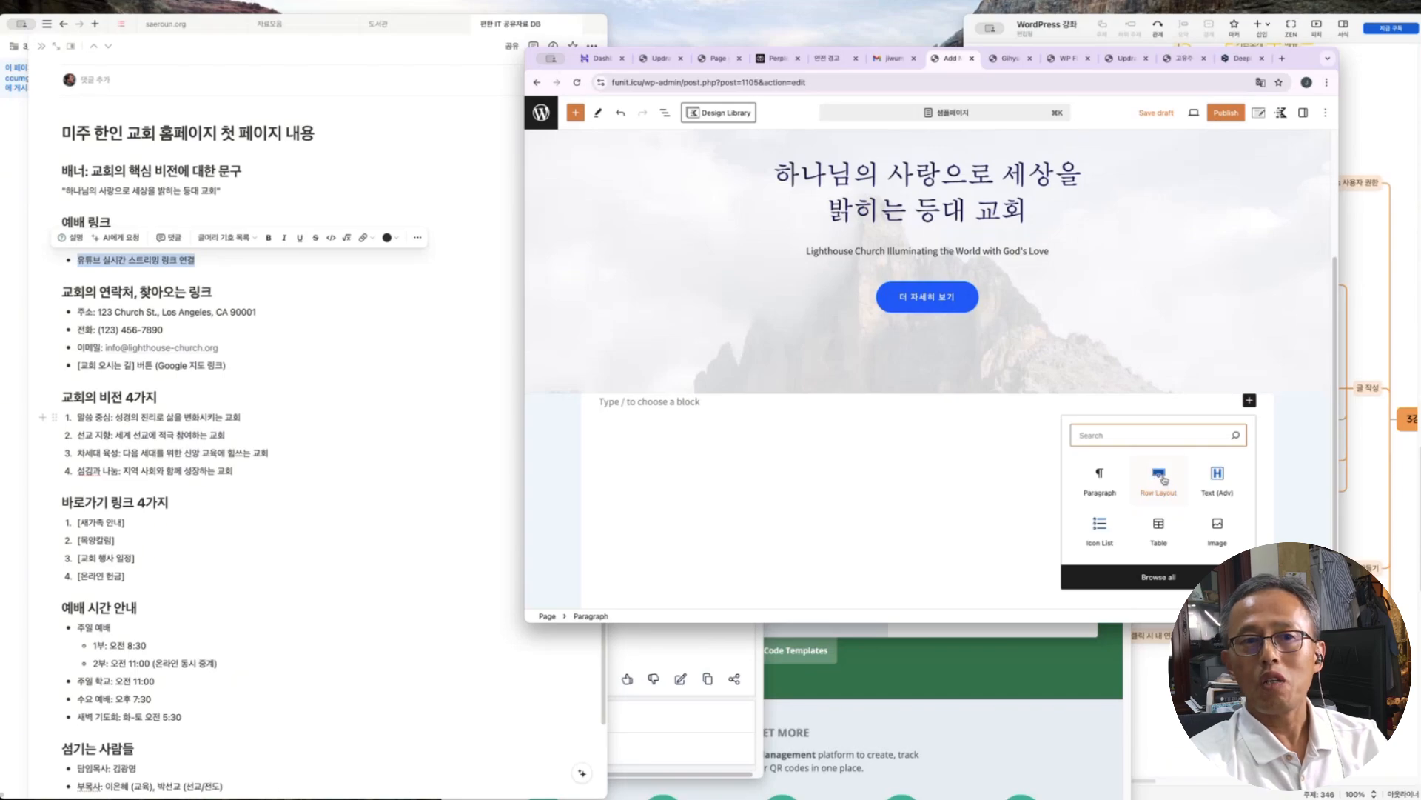
left_click(1163, 479)
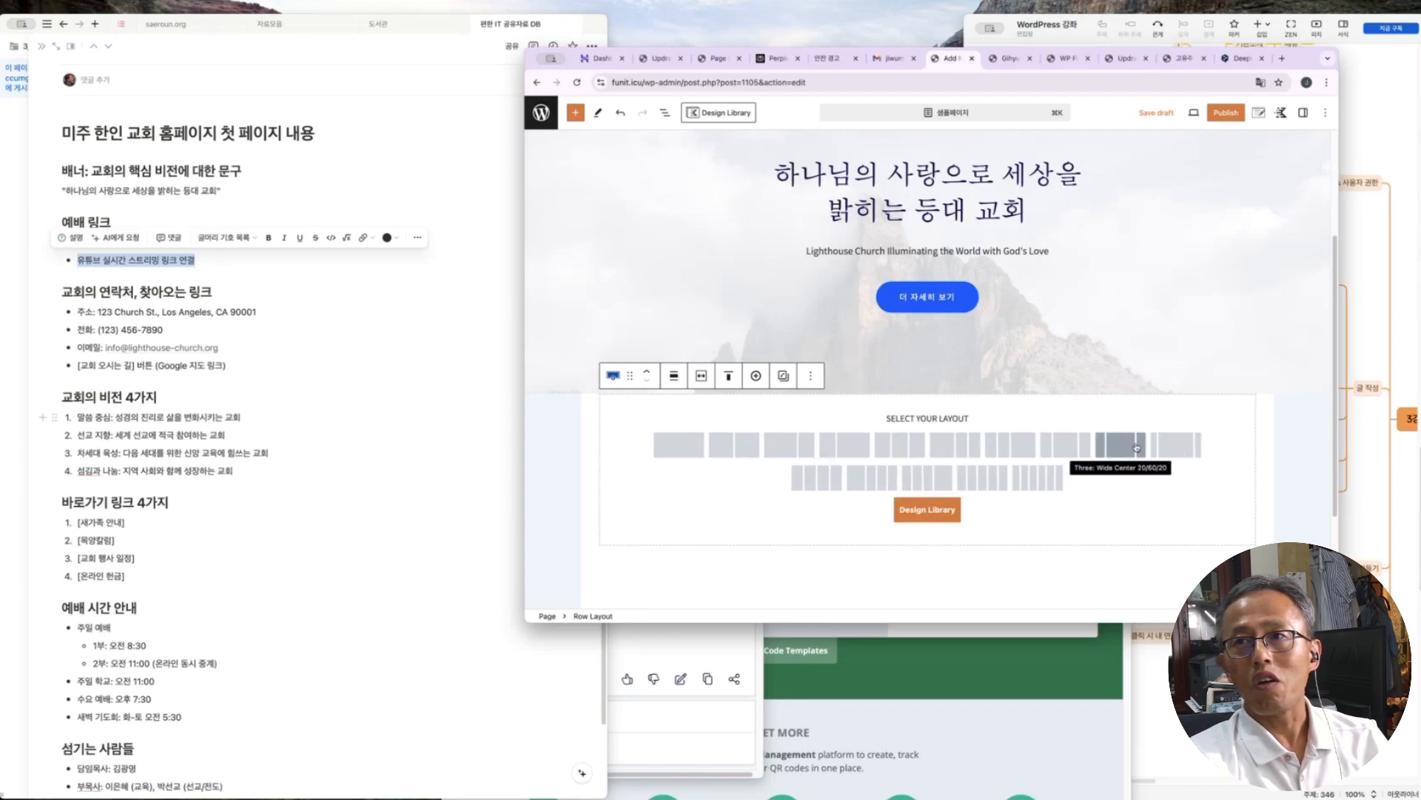
left_click(736, 451)
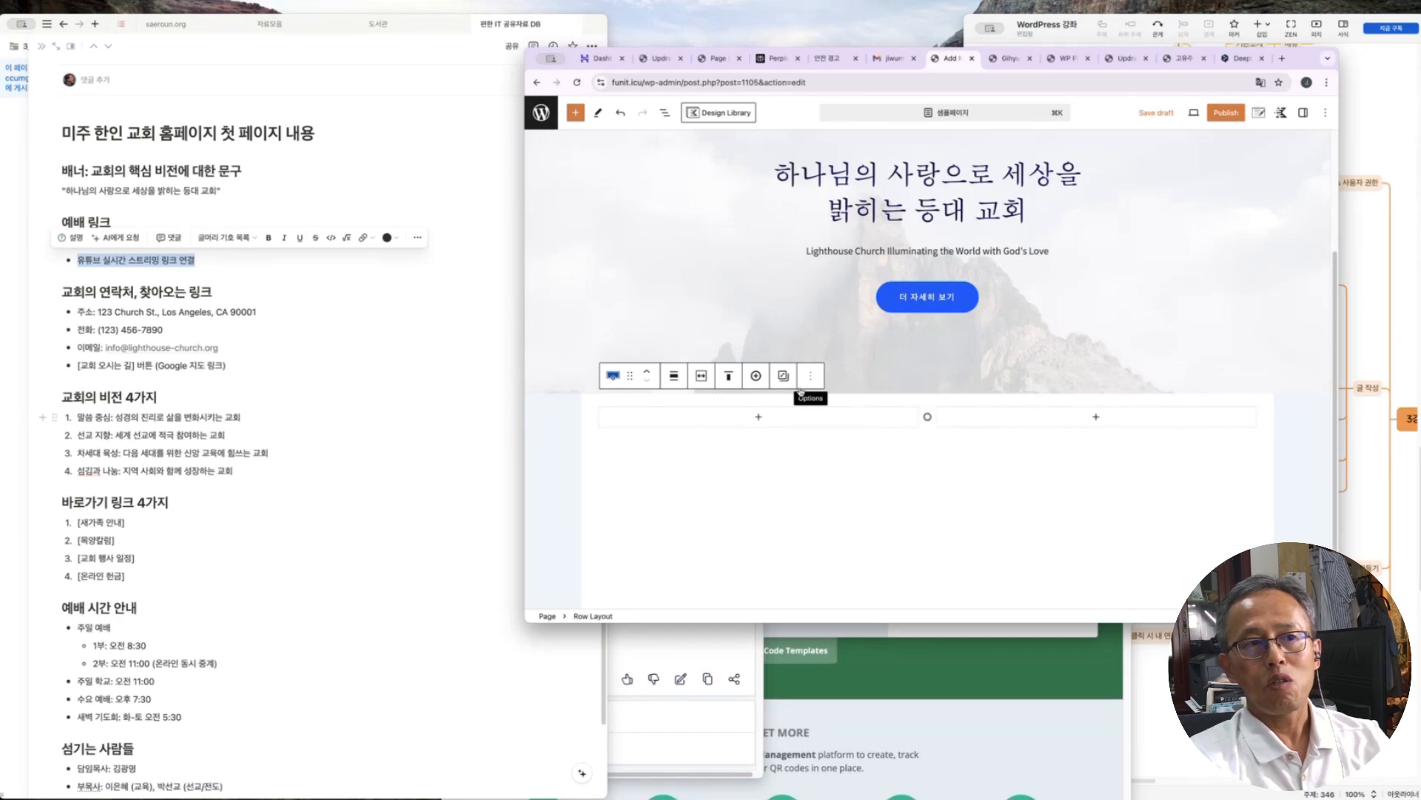
left_click(758, 417)
left_click(756, 597)
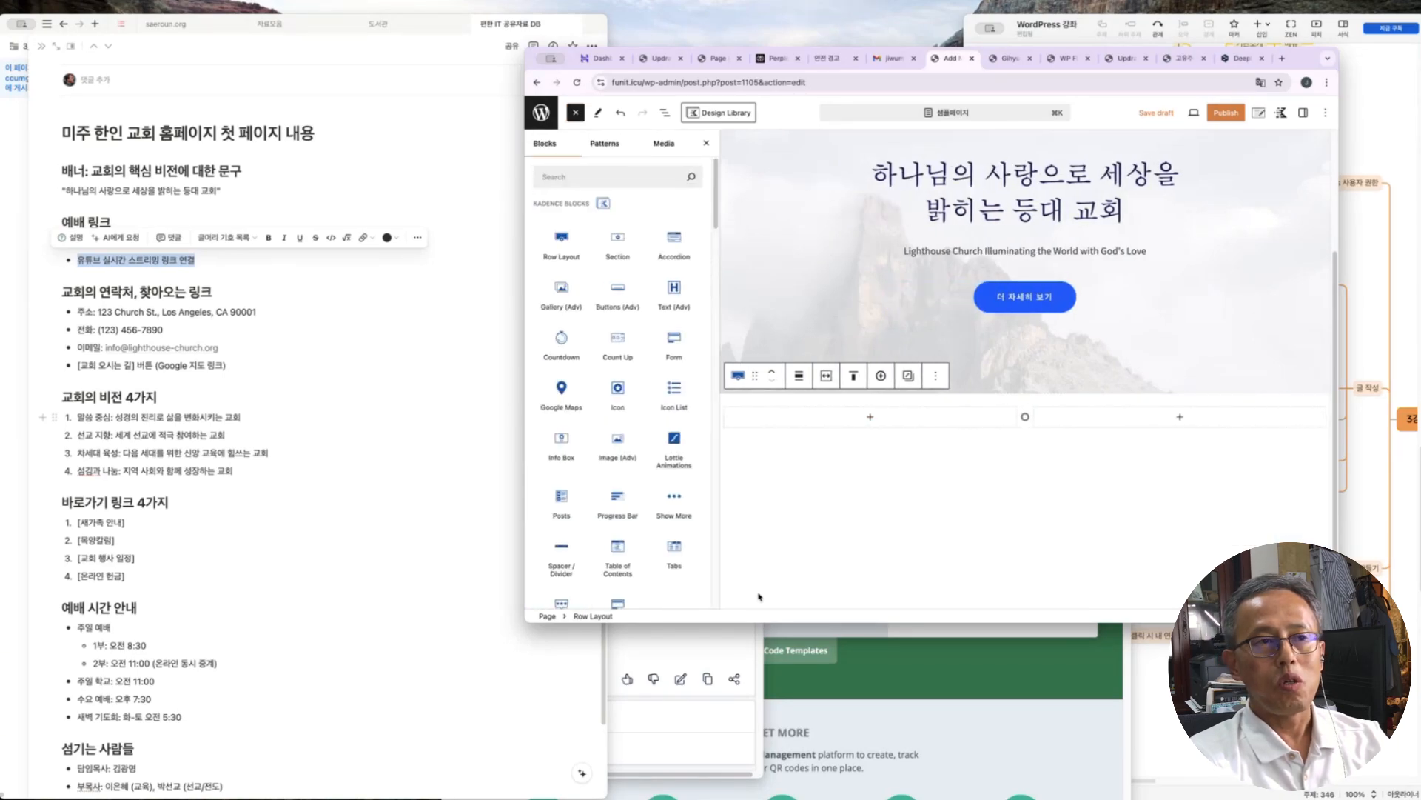
scroll(605, 486, "down", 15)
scroll(605, 485, "down", 3)
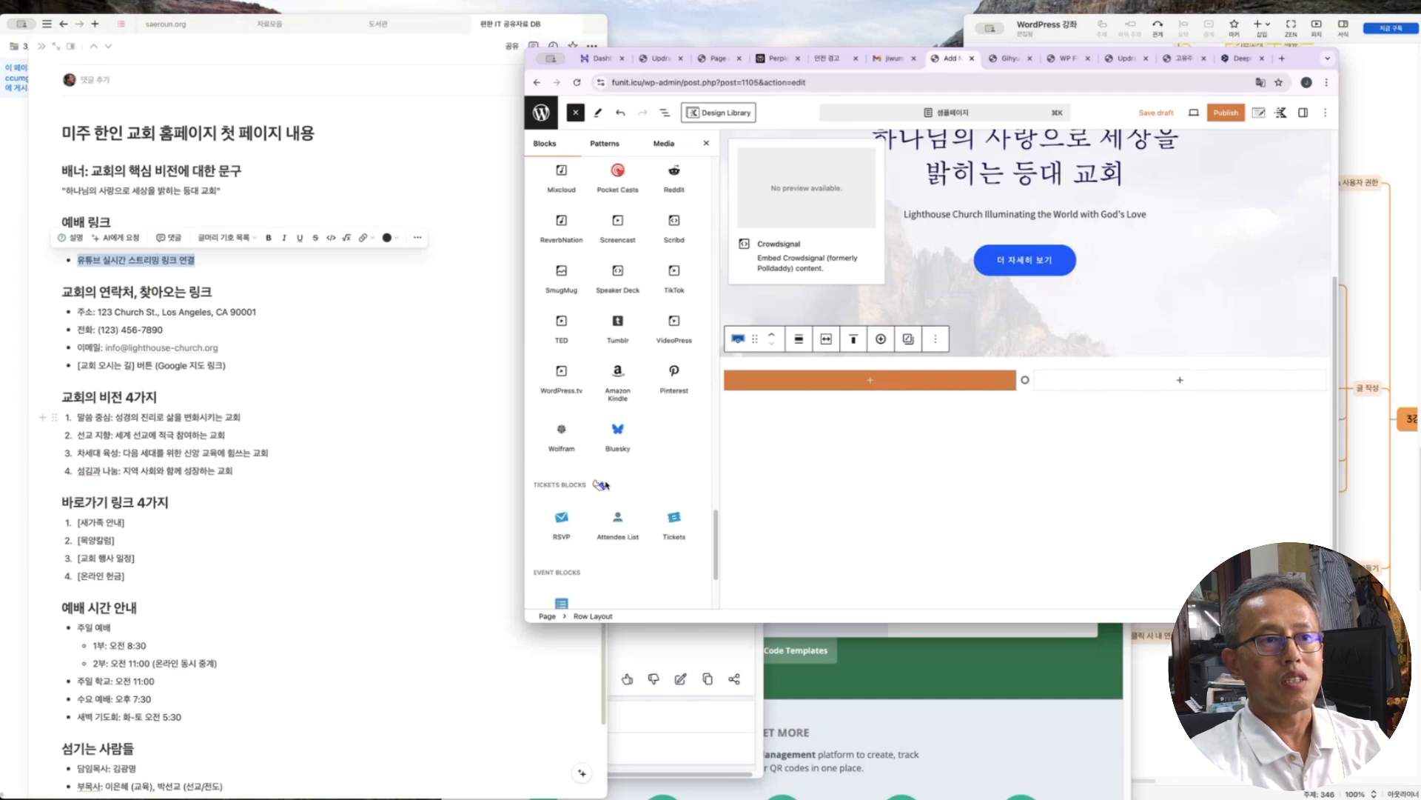
scroll(641, 451, "up", 8)
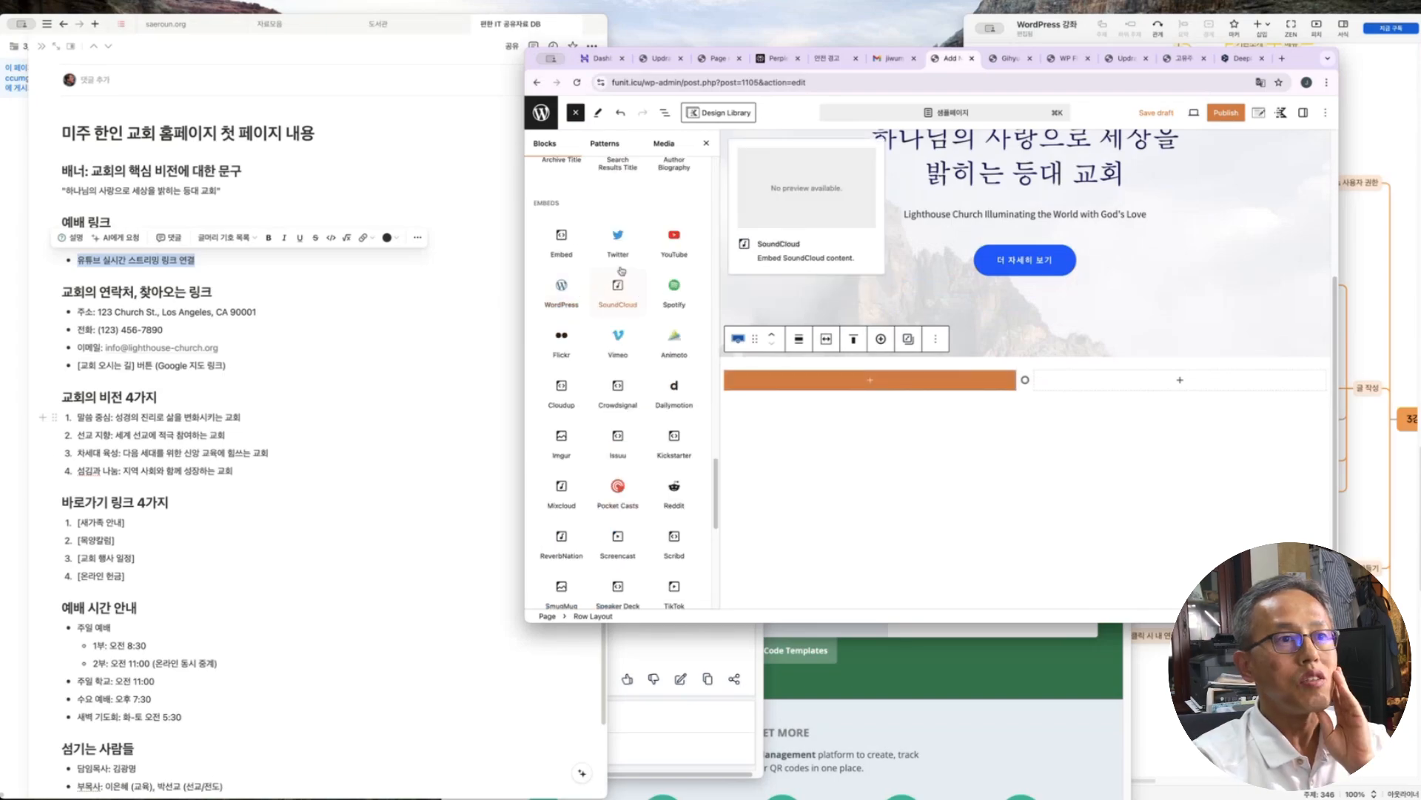
left_click(674, 238)
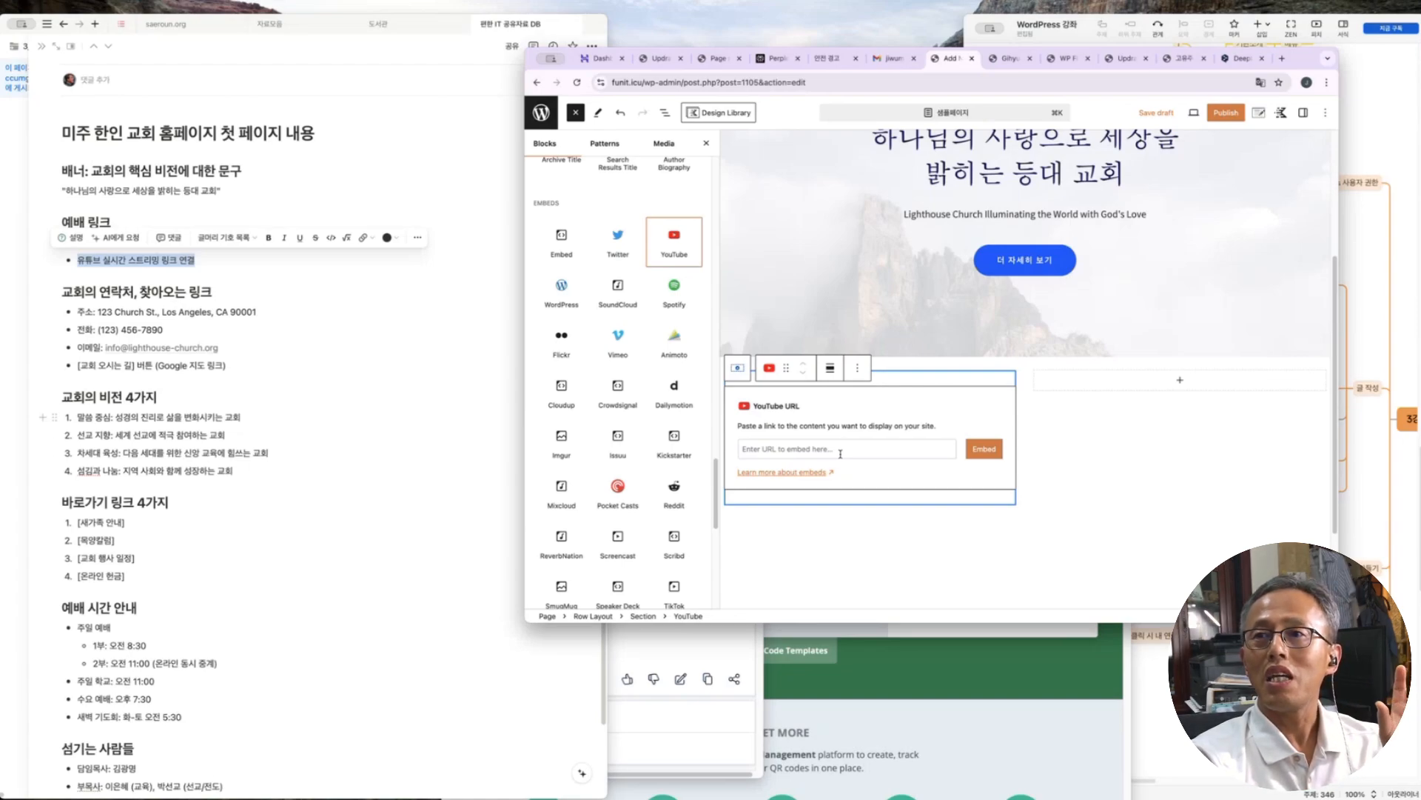
mouse_move(991, 231)
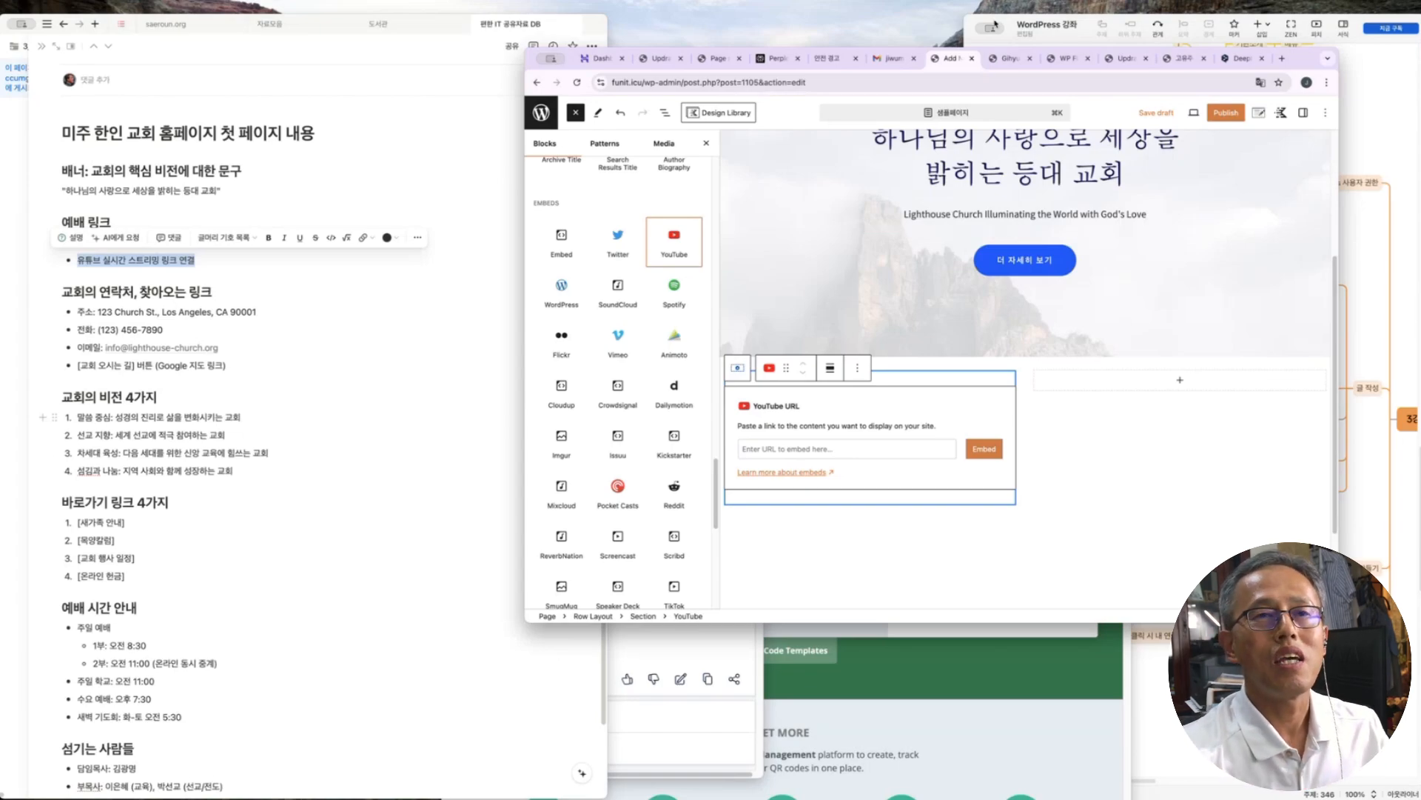
Open the '[편한IT 3기] WordPress로 홈페이지 만들기' playlist from the channel's Playlists tab
left_click_drag(740, 576, 799, 743)
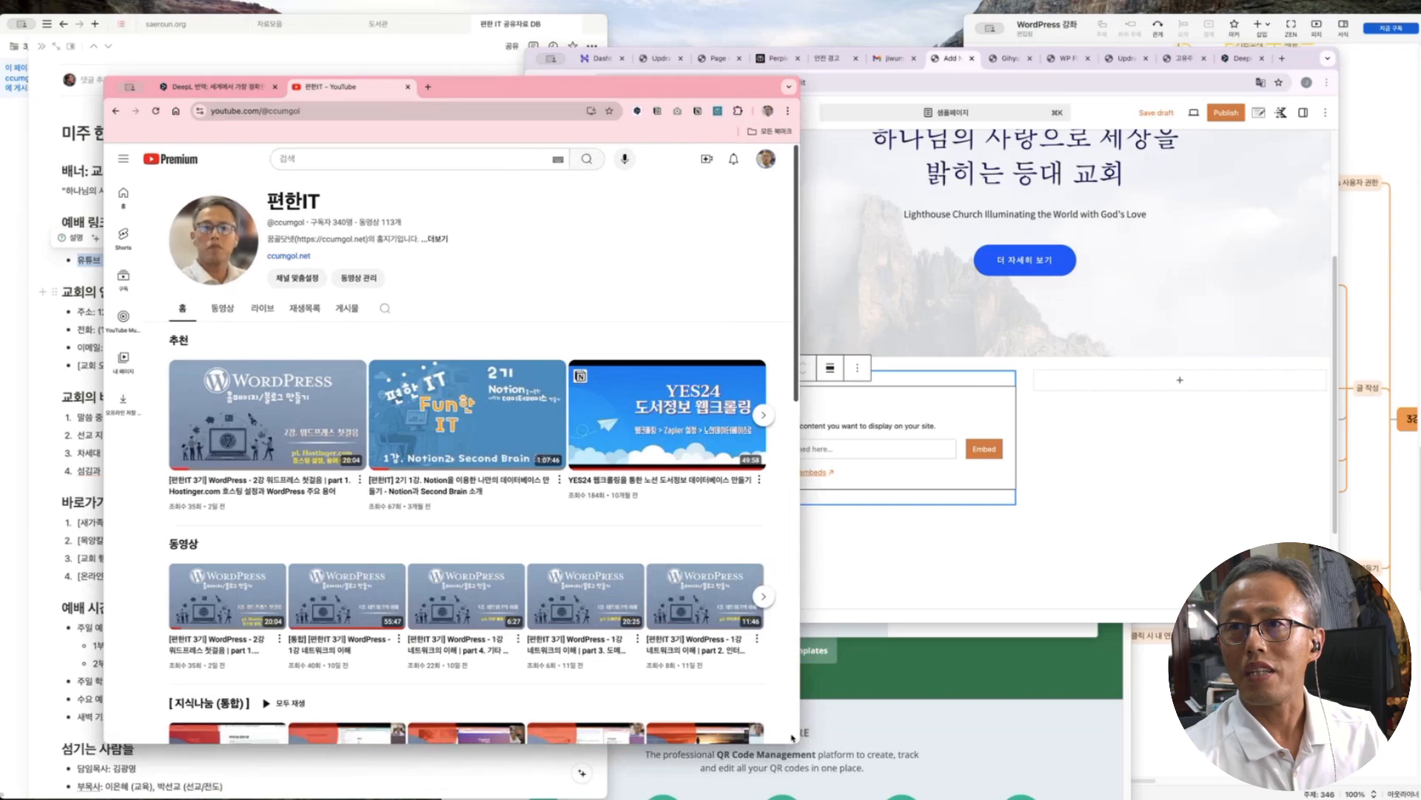
left_click(310, 314)
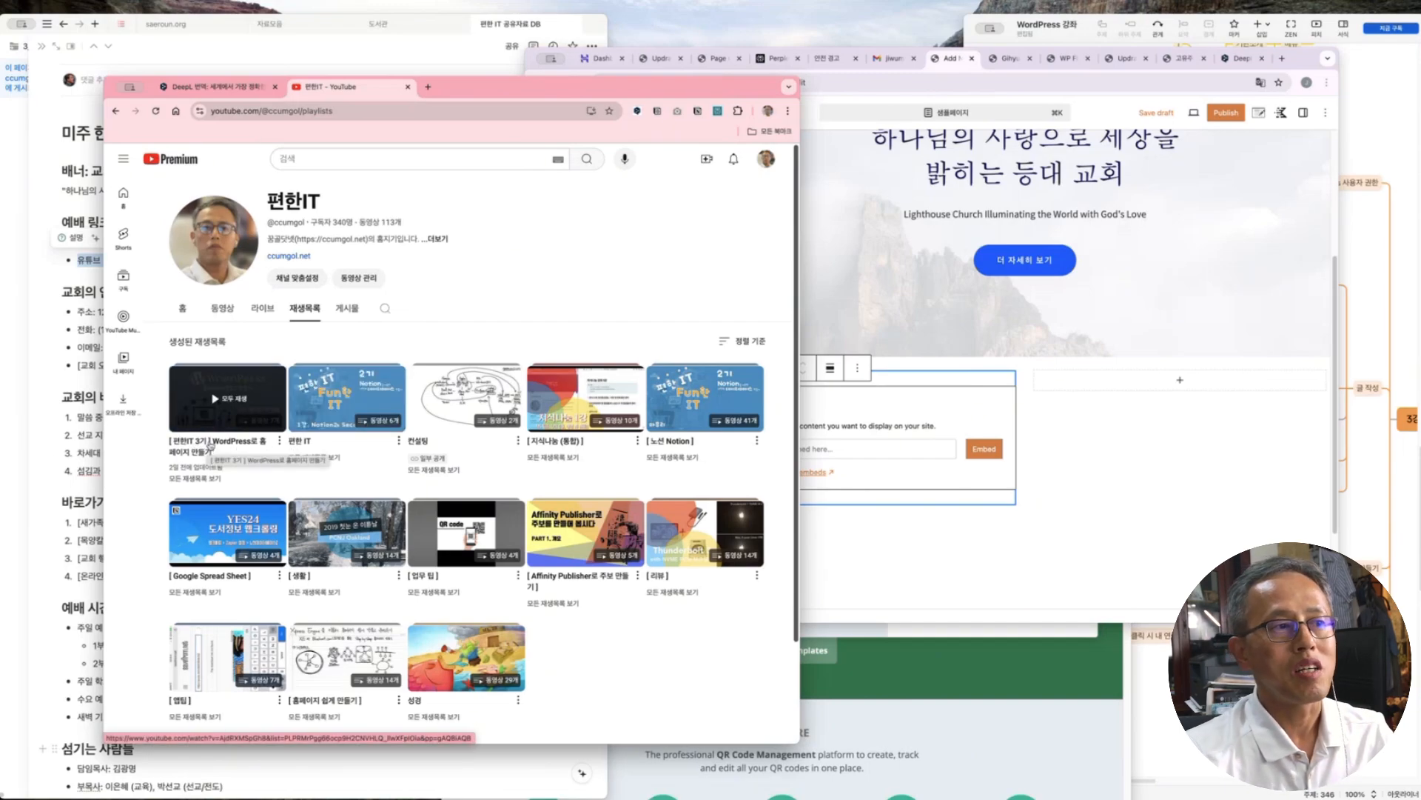
left_click(214, 448)
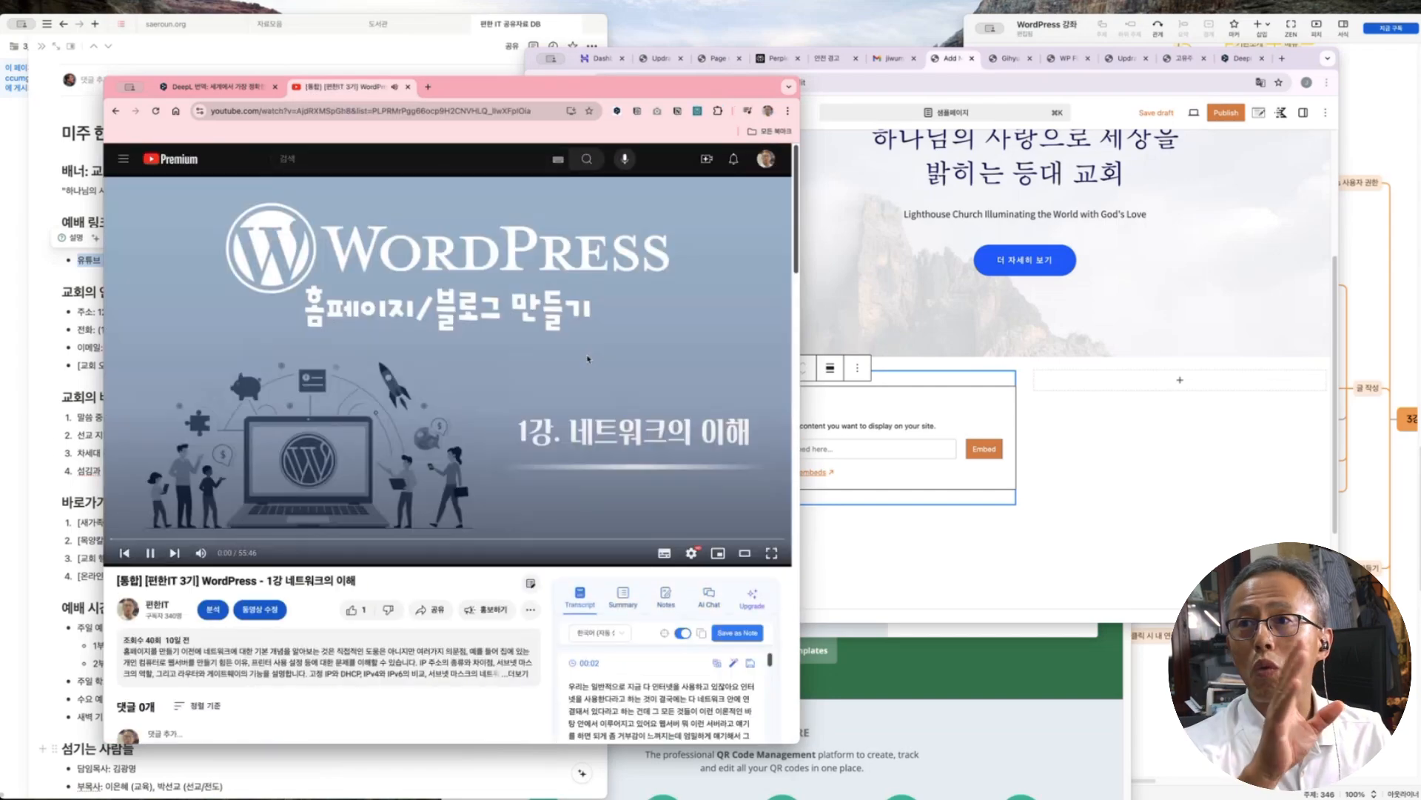
key("super+bracketleft")
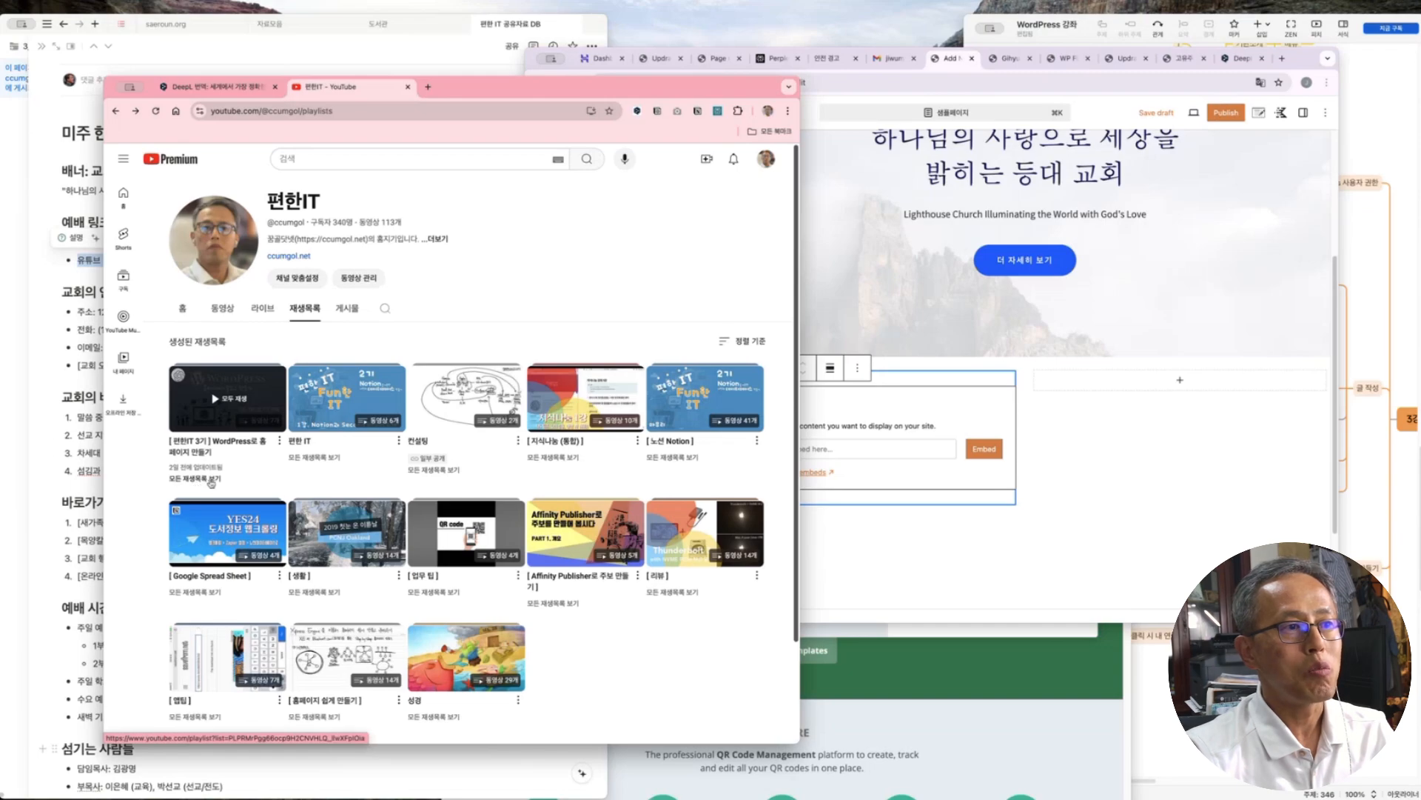
left_click(208, 480)
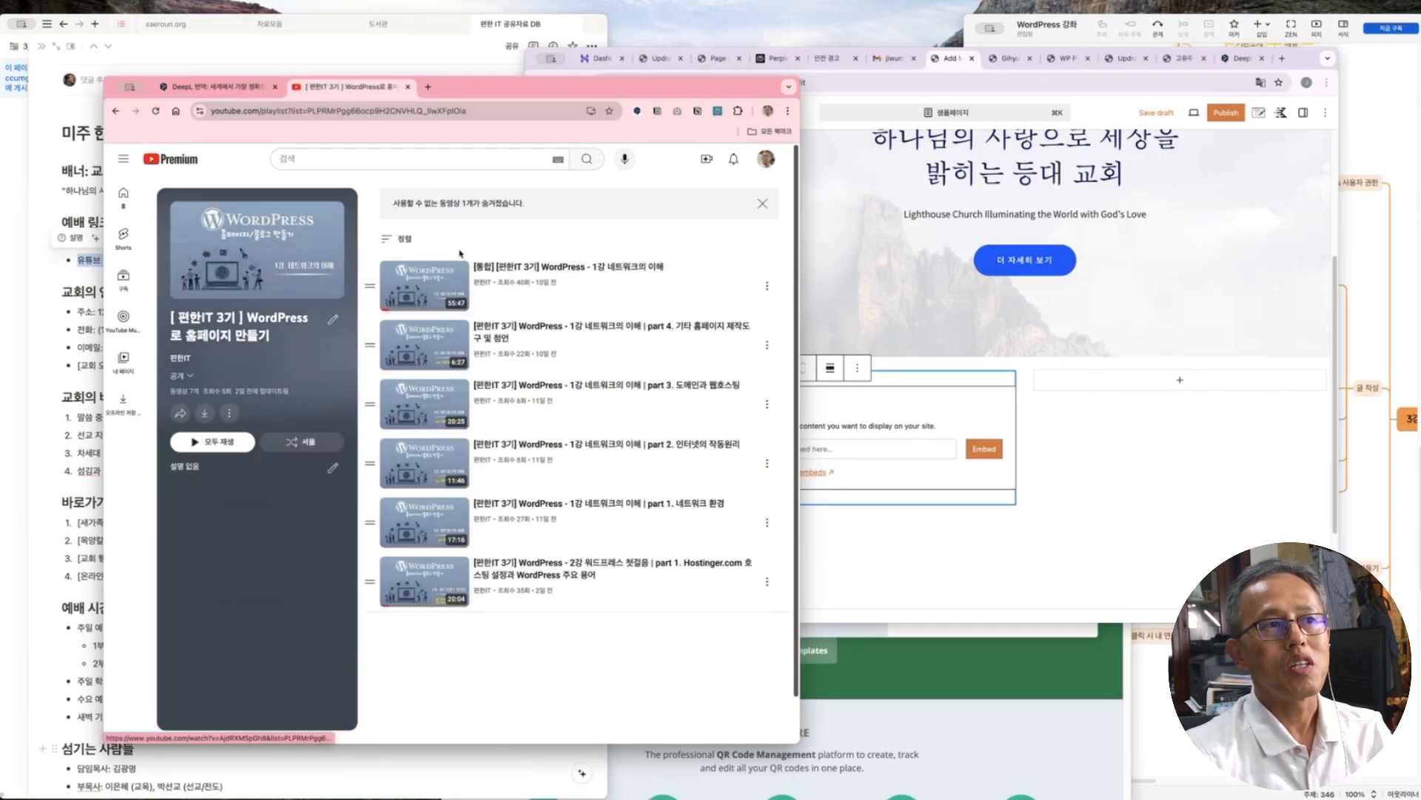
left_click(395, 240)
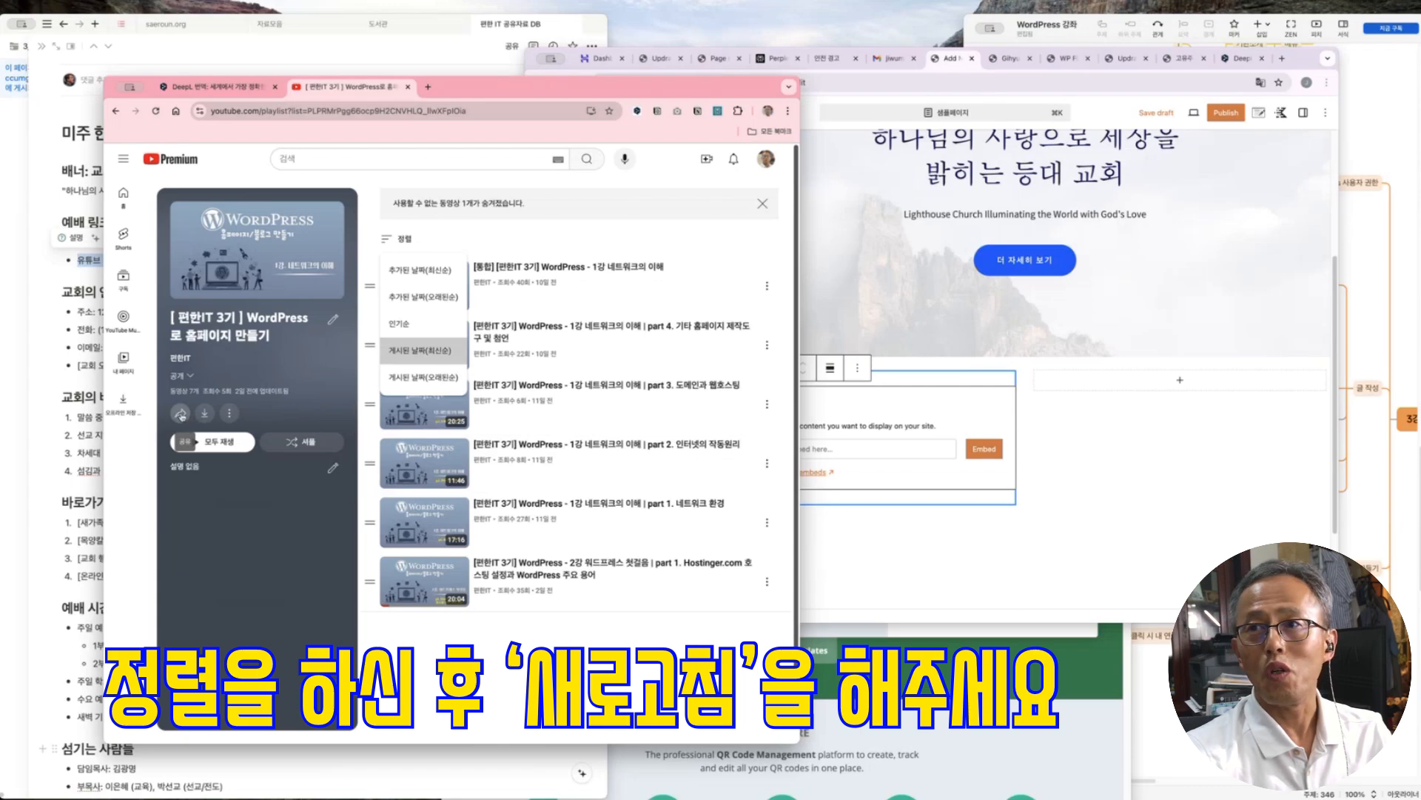
Copy the playlist's share link and focus WordPress's YouTube URL field
left_click(180, 413)
left_click(563, 486)
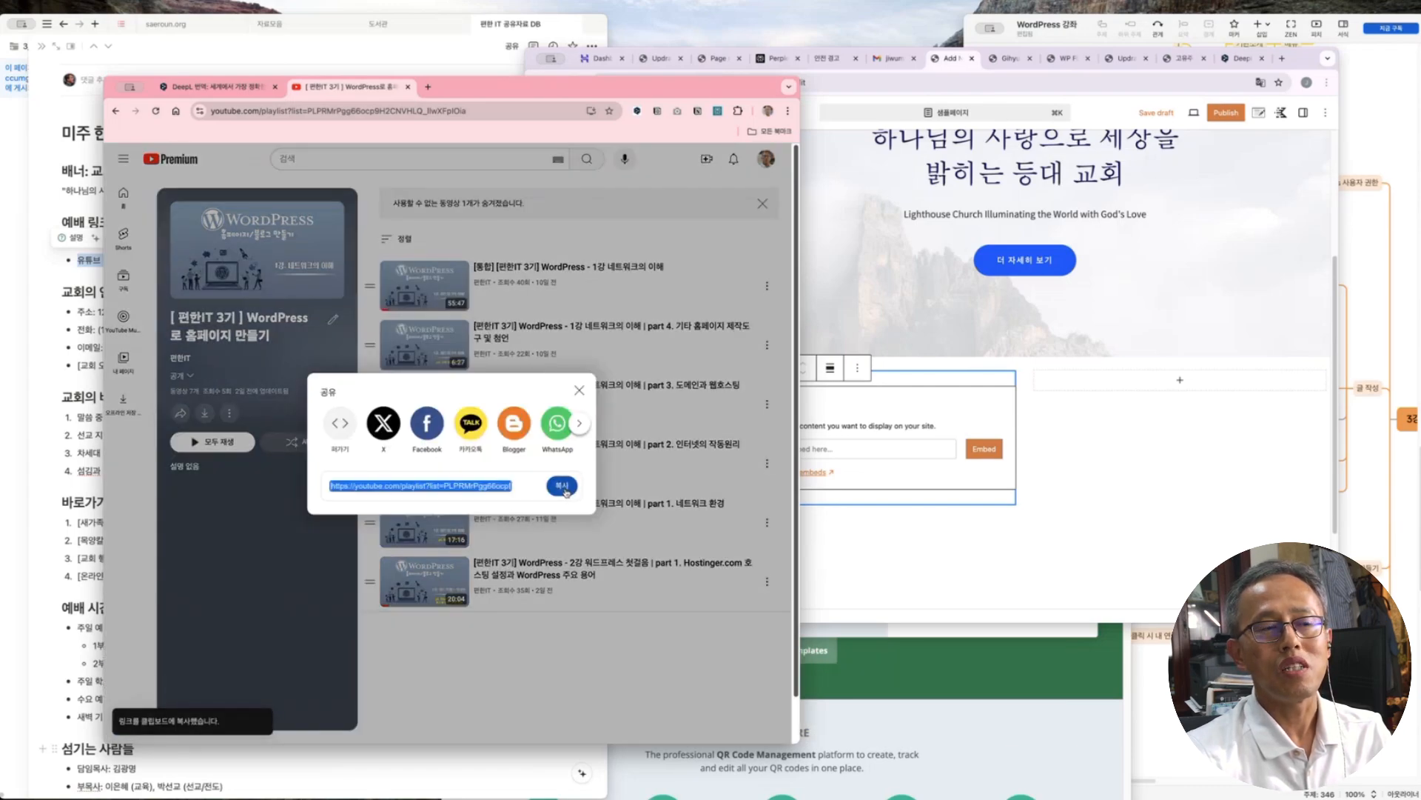
left_click(579, 390)
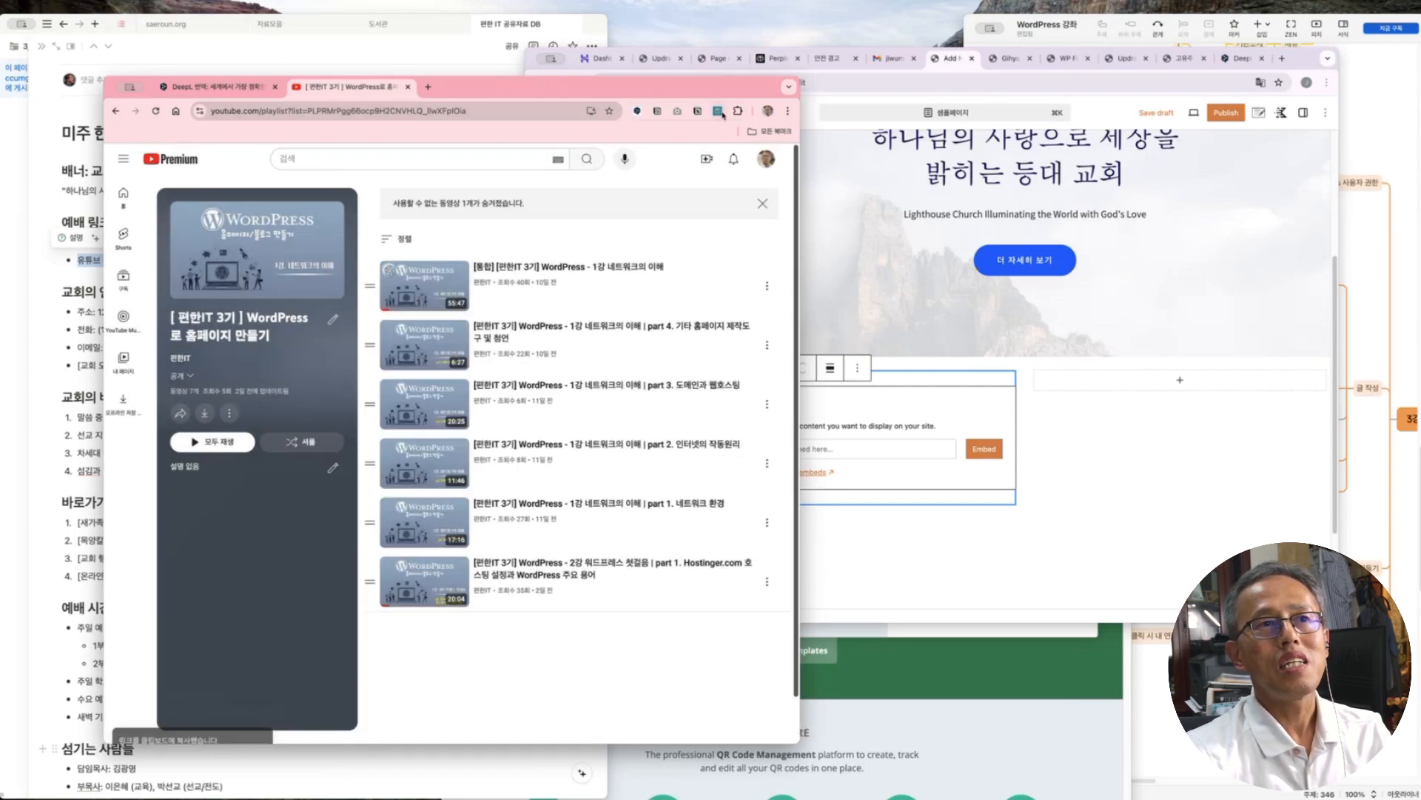
left_click(1088, 443)
left_click(819, 452)
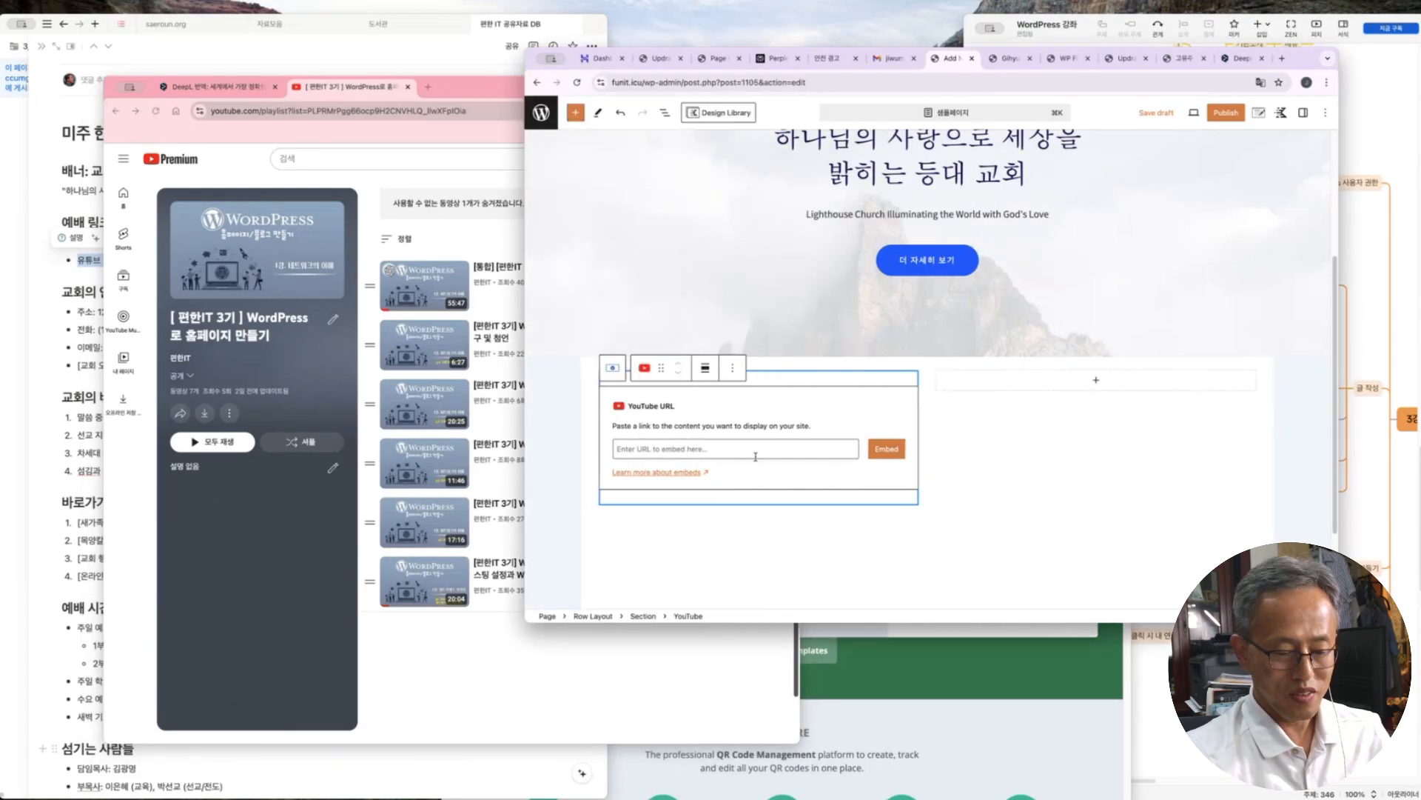
Embed the copied playlist link in the left-column YouTube block, showing '2강. 워드프레스 첫걸음'
key("ctrl+v")
left_click(886, 449)
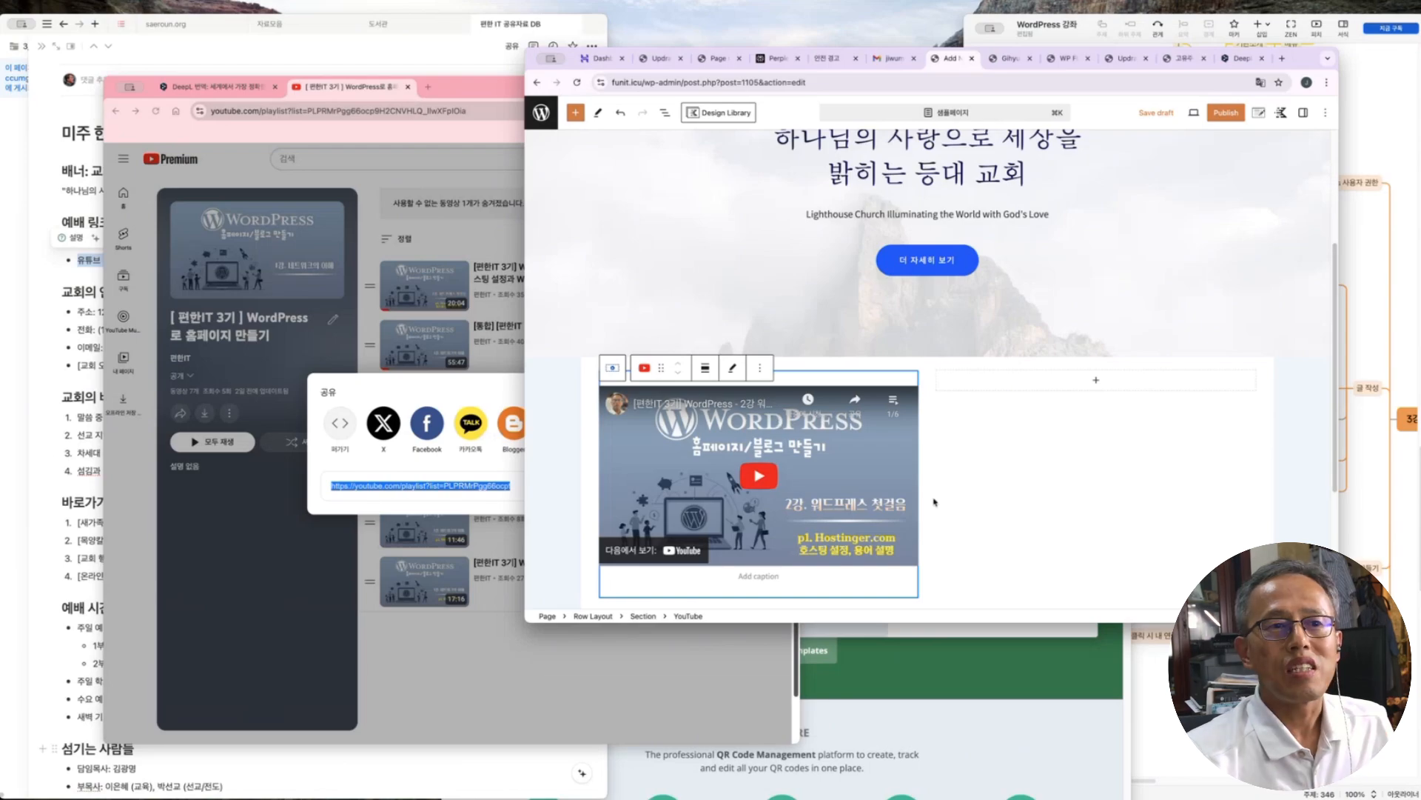
left_click(1079, 381)
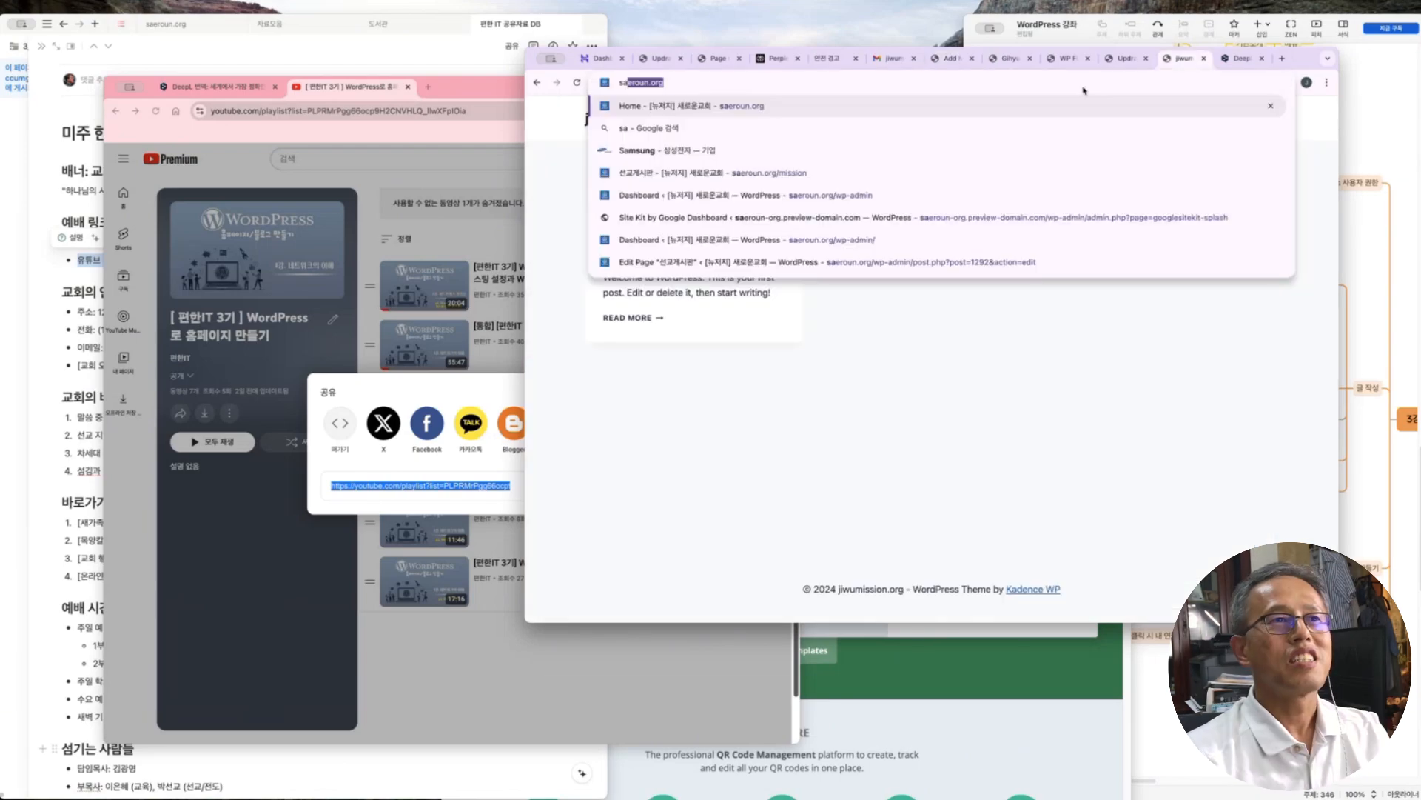
key("Return")
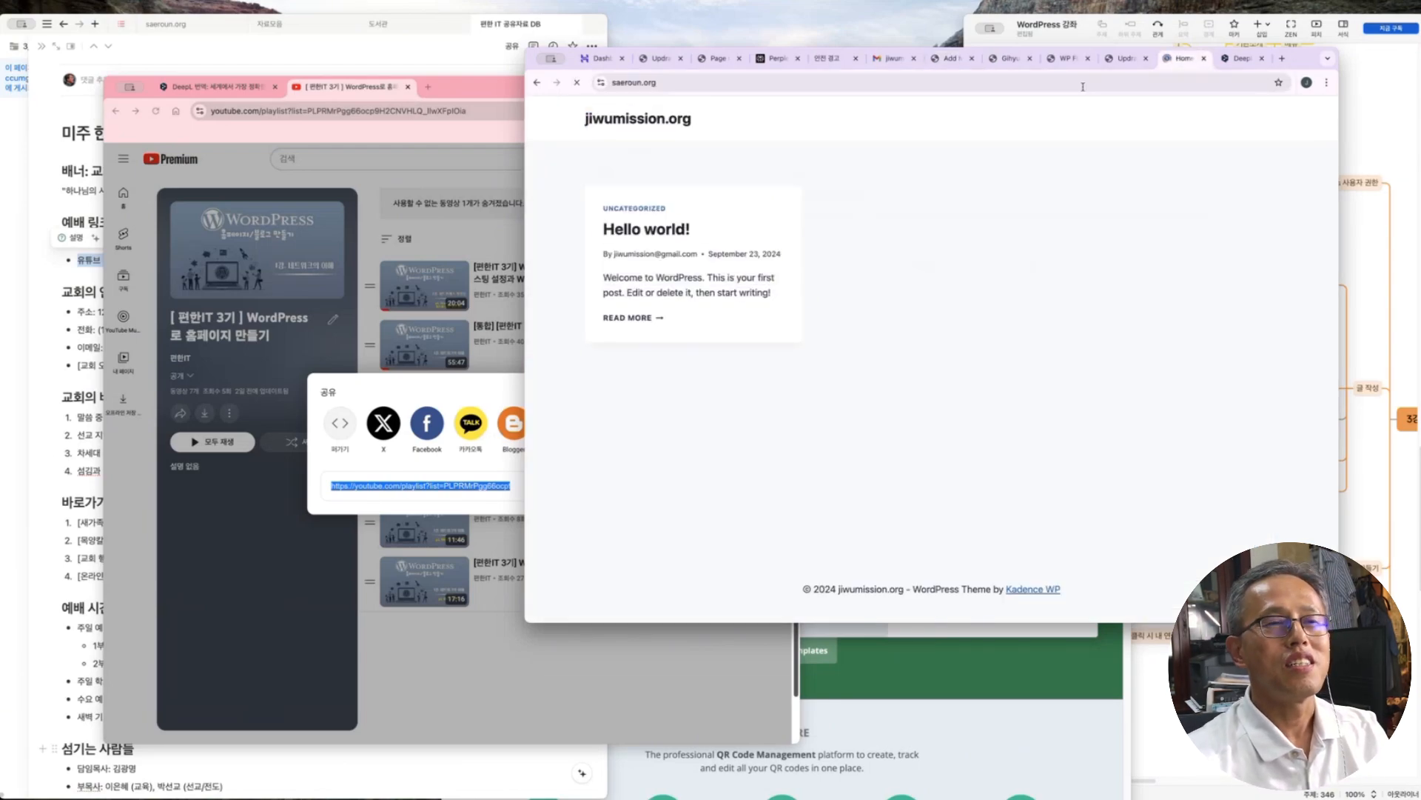
mouse_move(835, 131)
left_click(843, 169)
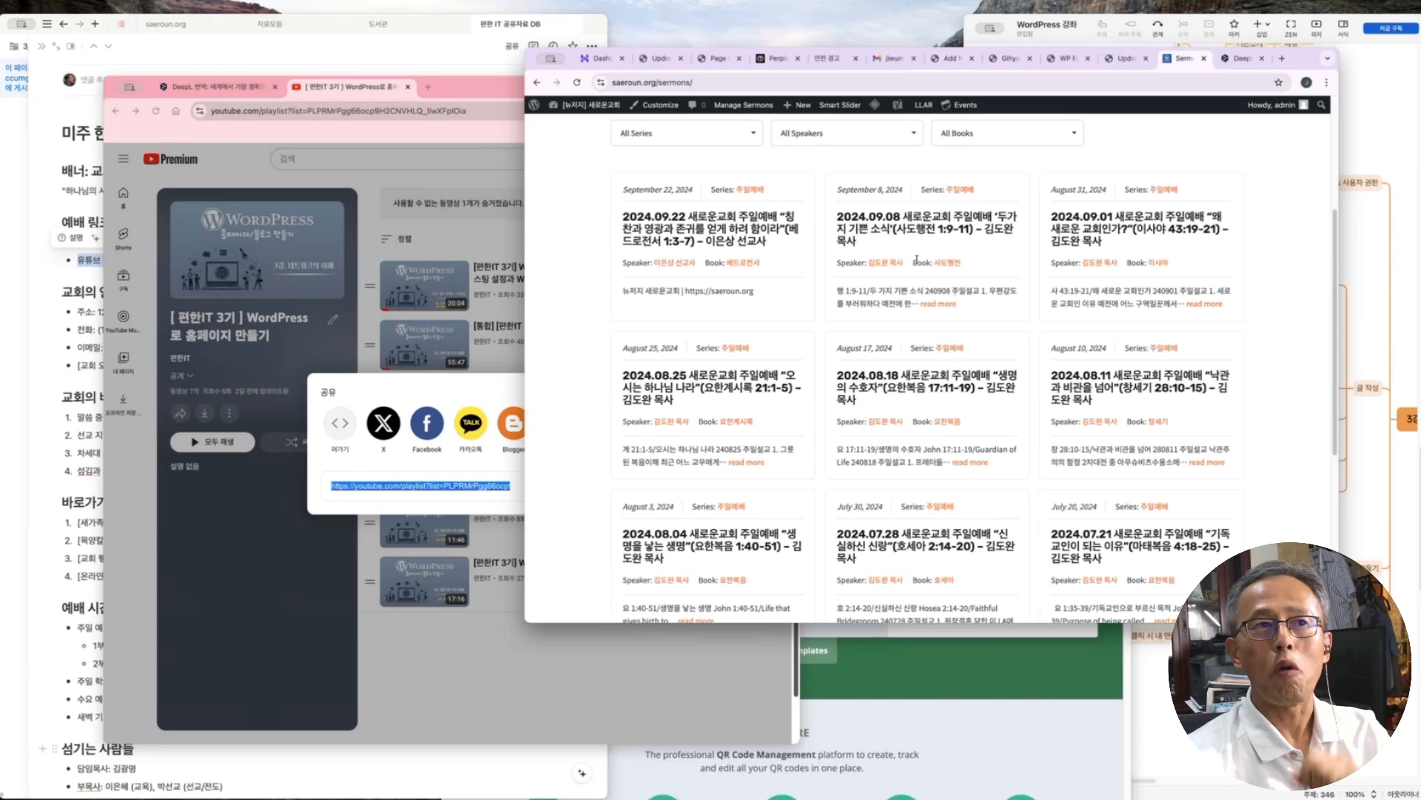
scroll(881, 237, "up", 3)
mouse_move(836, 131)
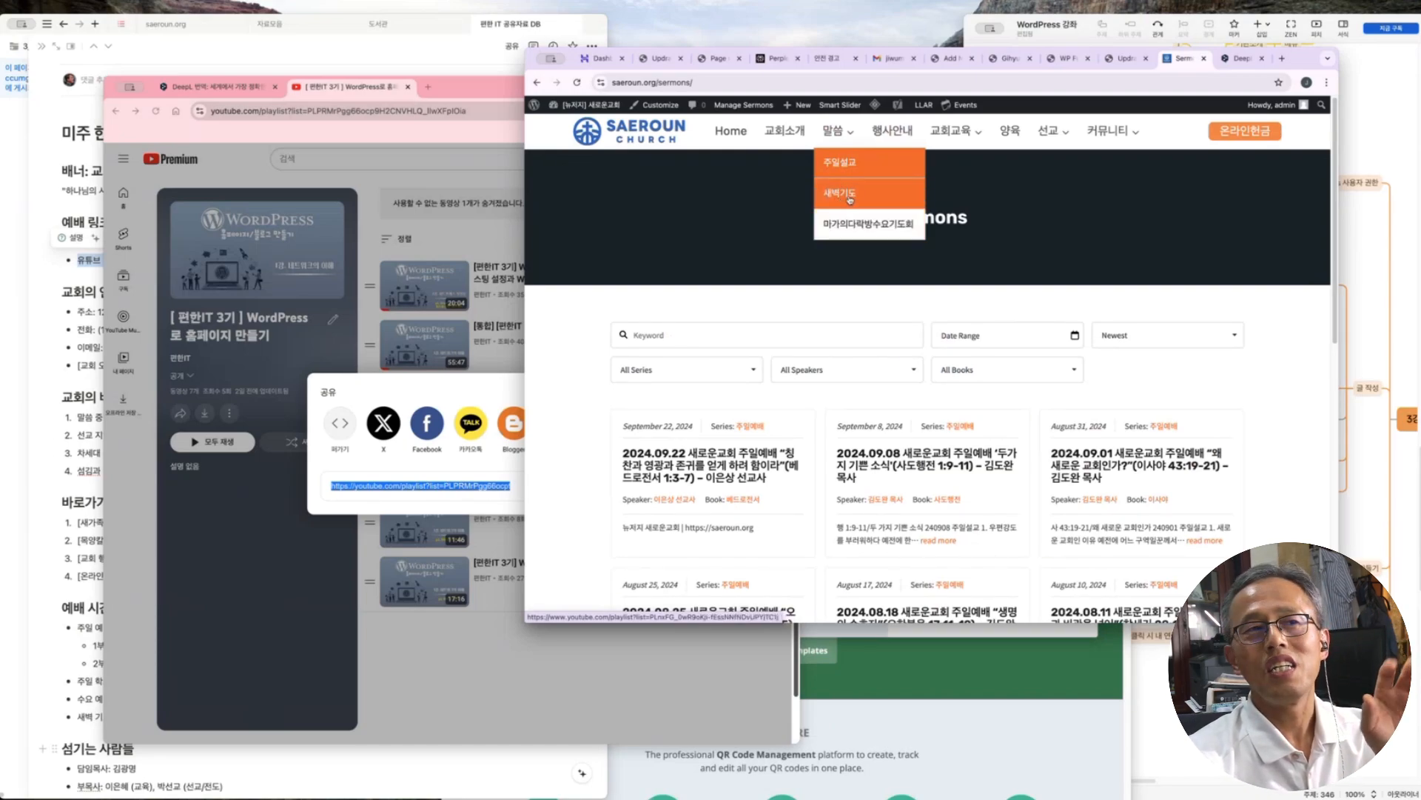
left_click(849, 198)
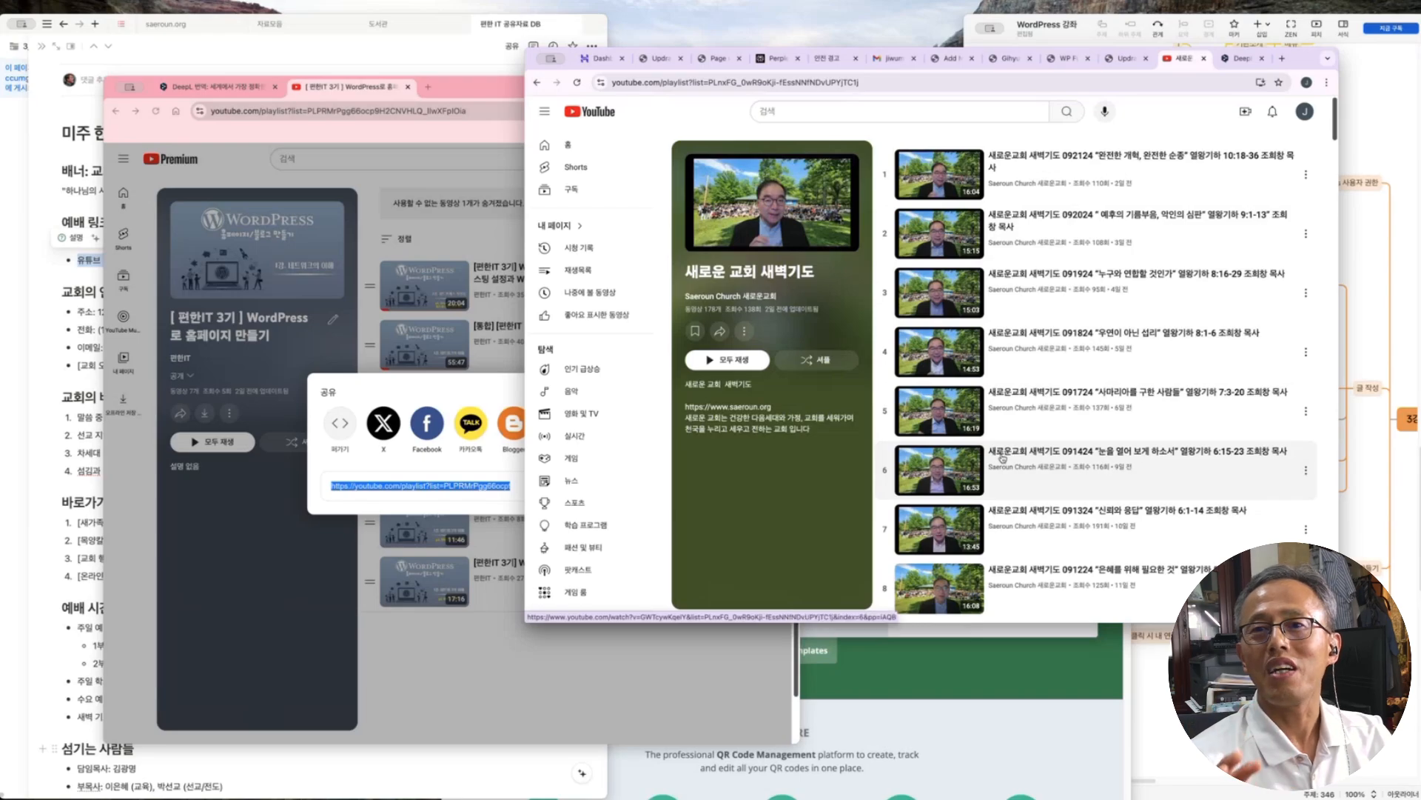
key("super+bracketleft")
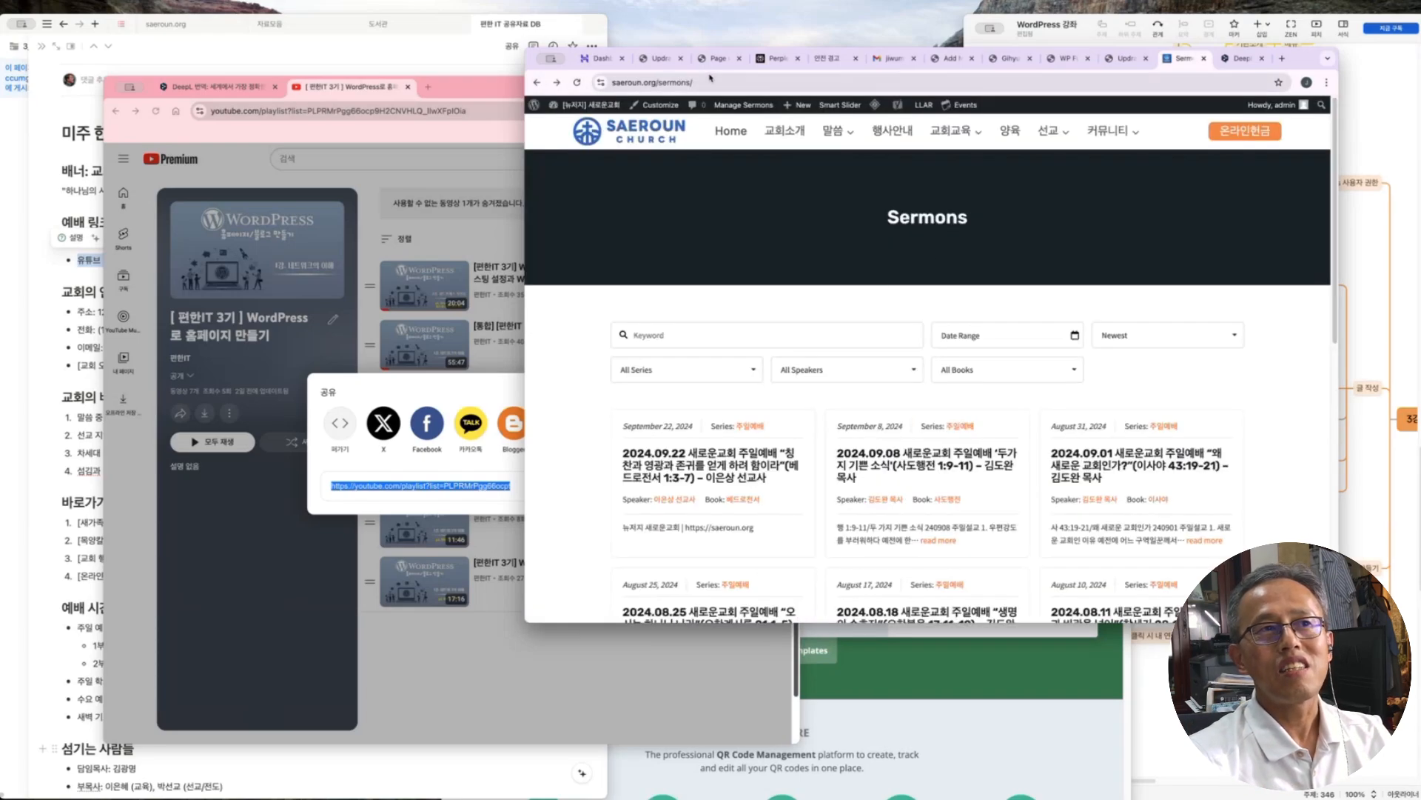
left_click(705, 83)
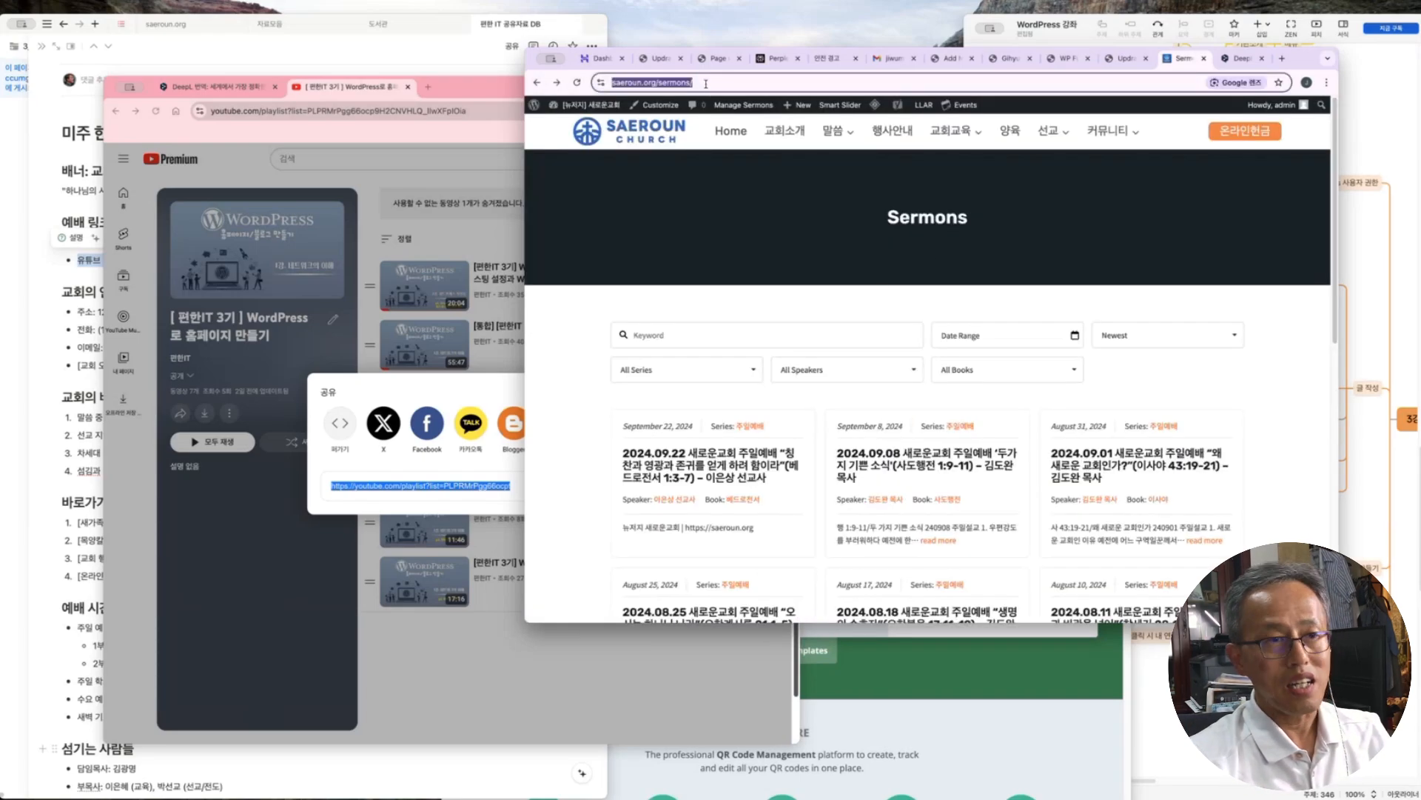
key("super+7")
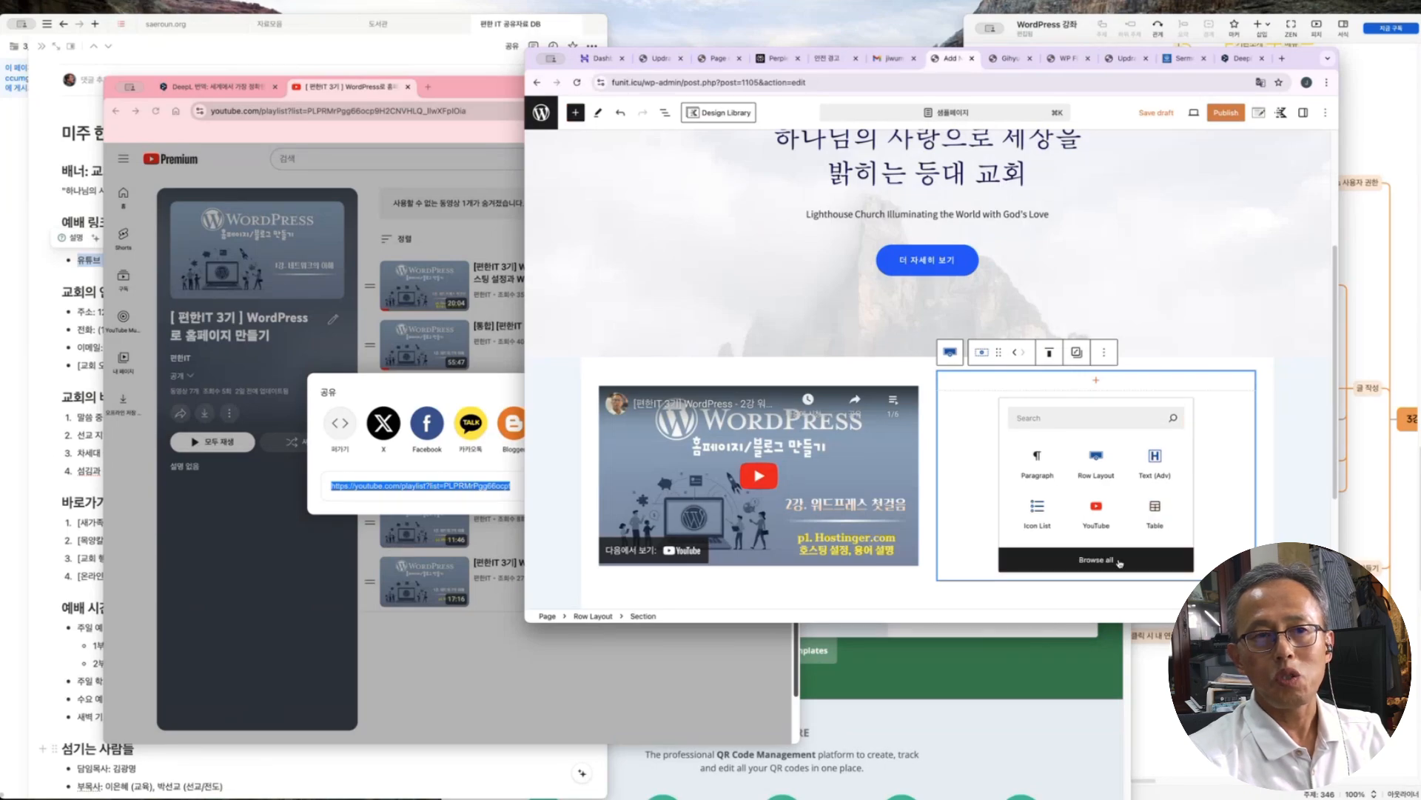
Add an Image (Adv) block in the right column with the play-btn image from the Media Library
left_click(1118, 561)
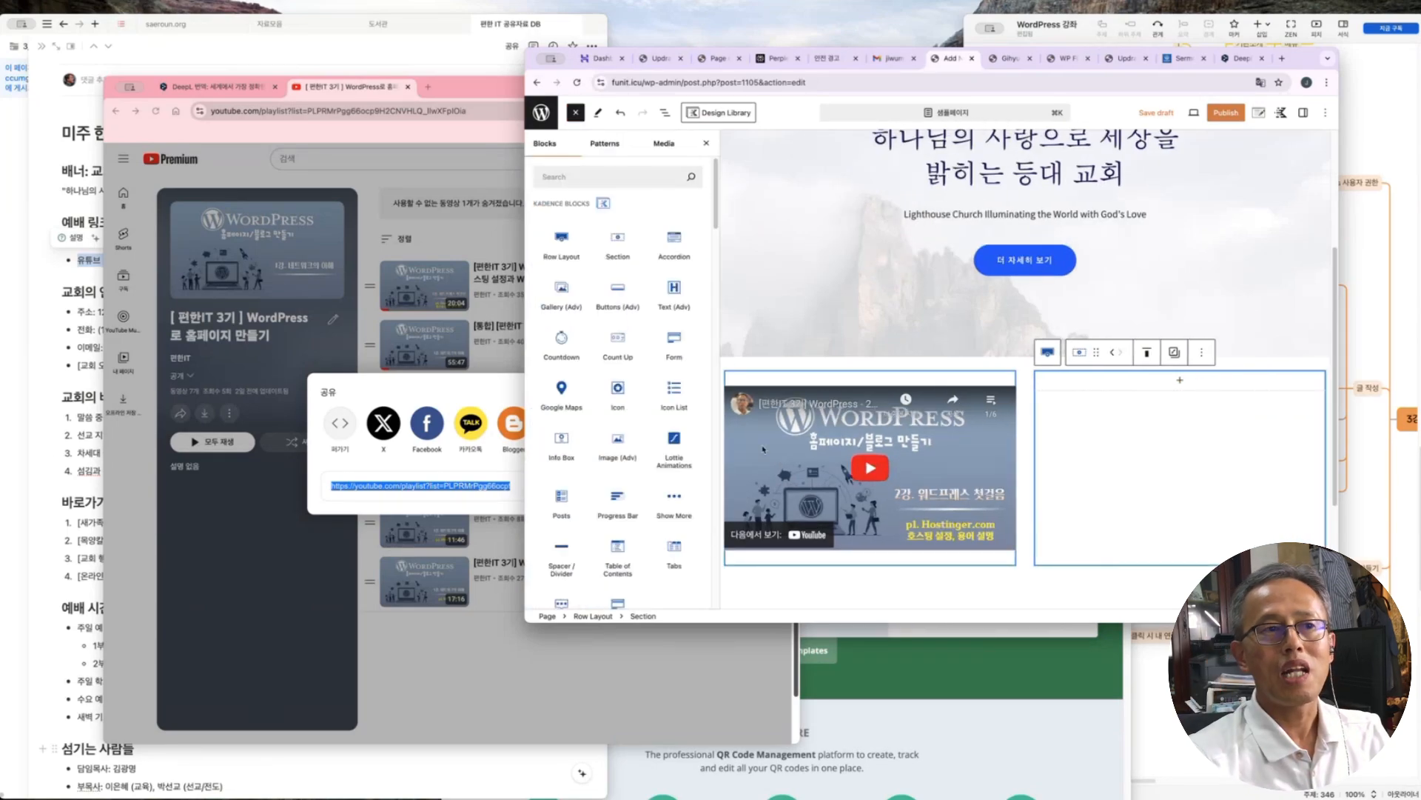
scroll(622, 359, "down", 3)
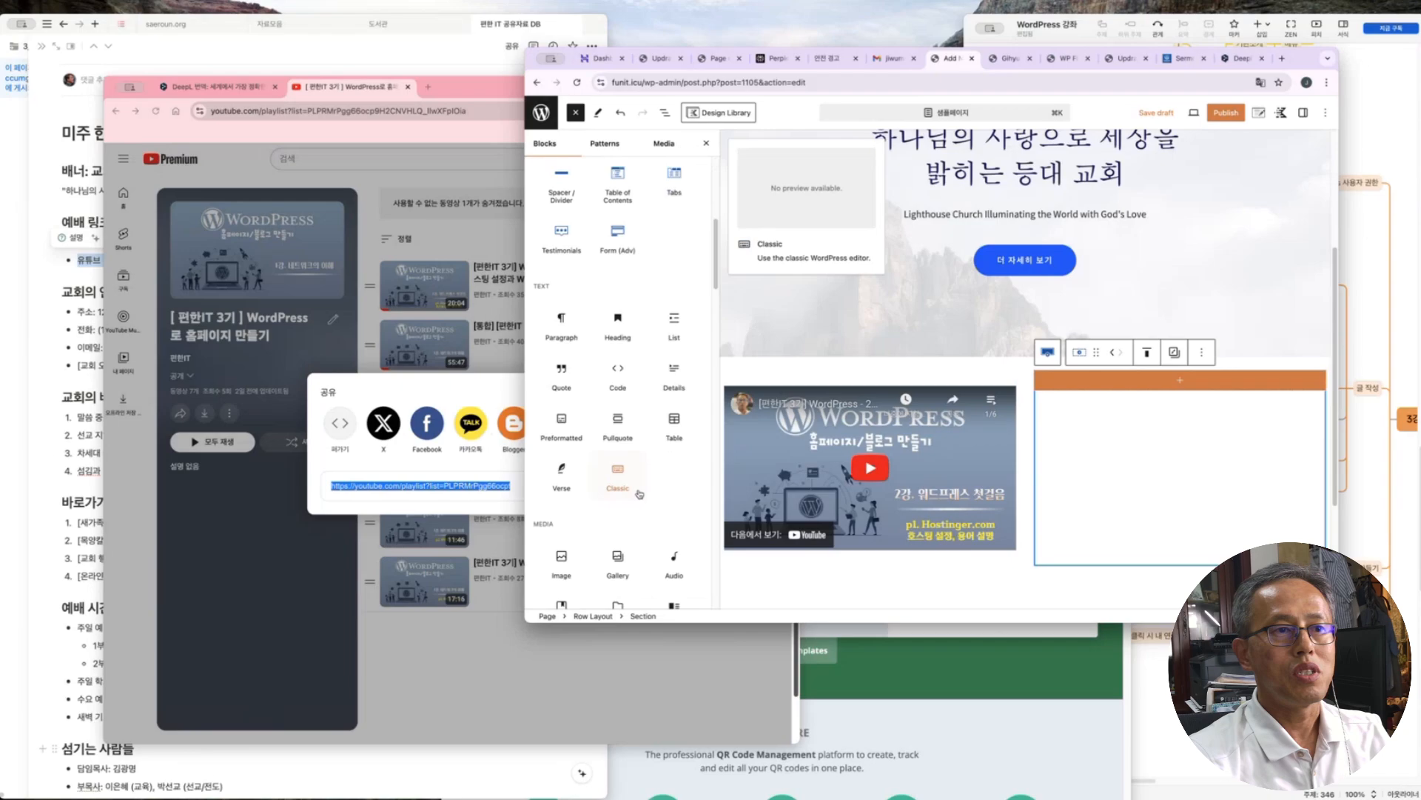
left_click(622, 359)
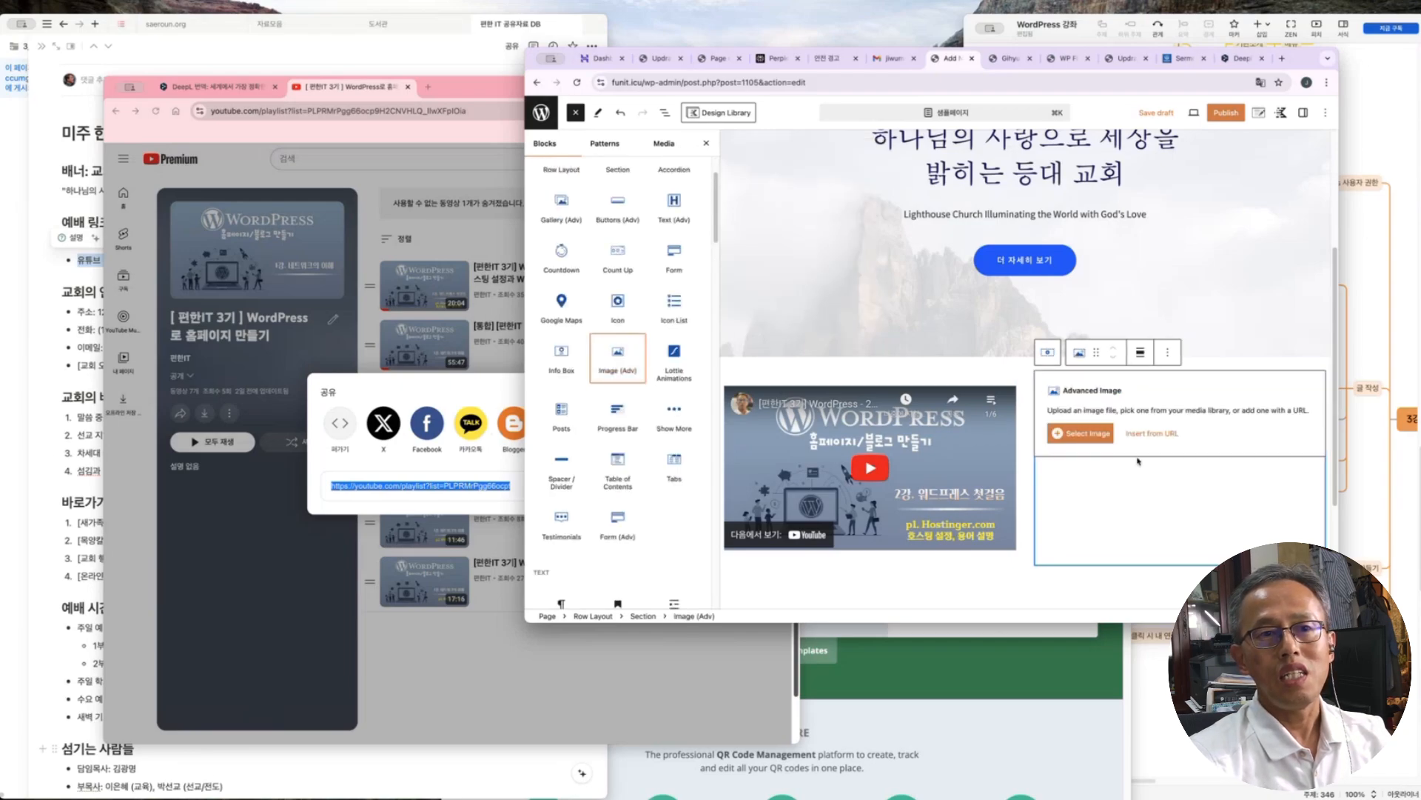
left_click(1098, 434)
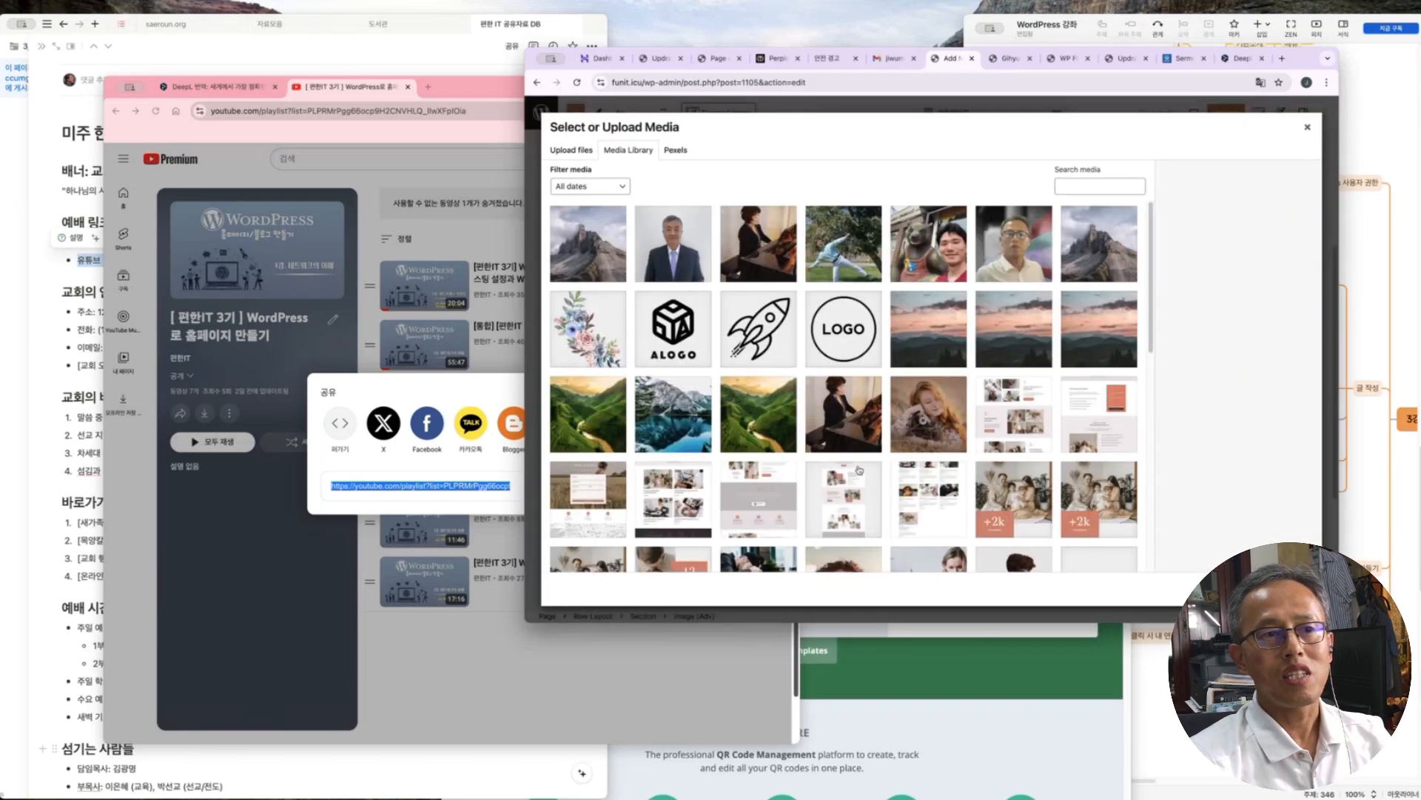
scroll(861, 471, "down", 5)
scroll(925, 415, "up", 2)
left_click(1097, 388)
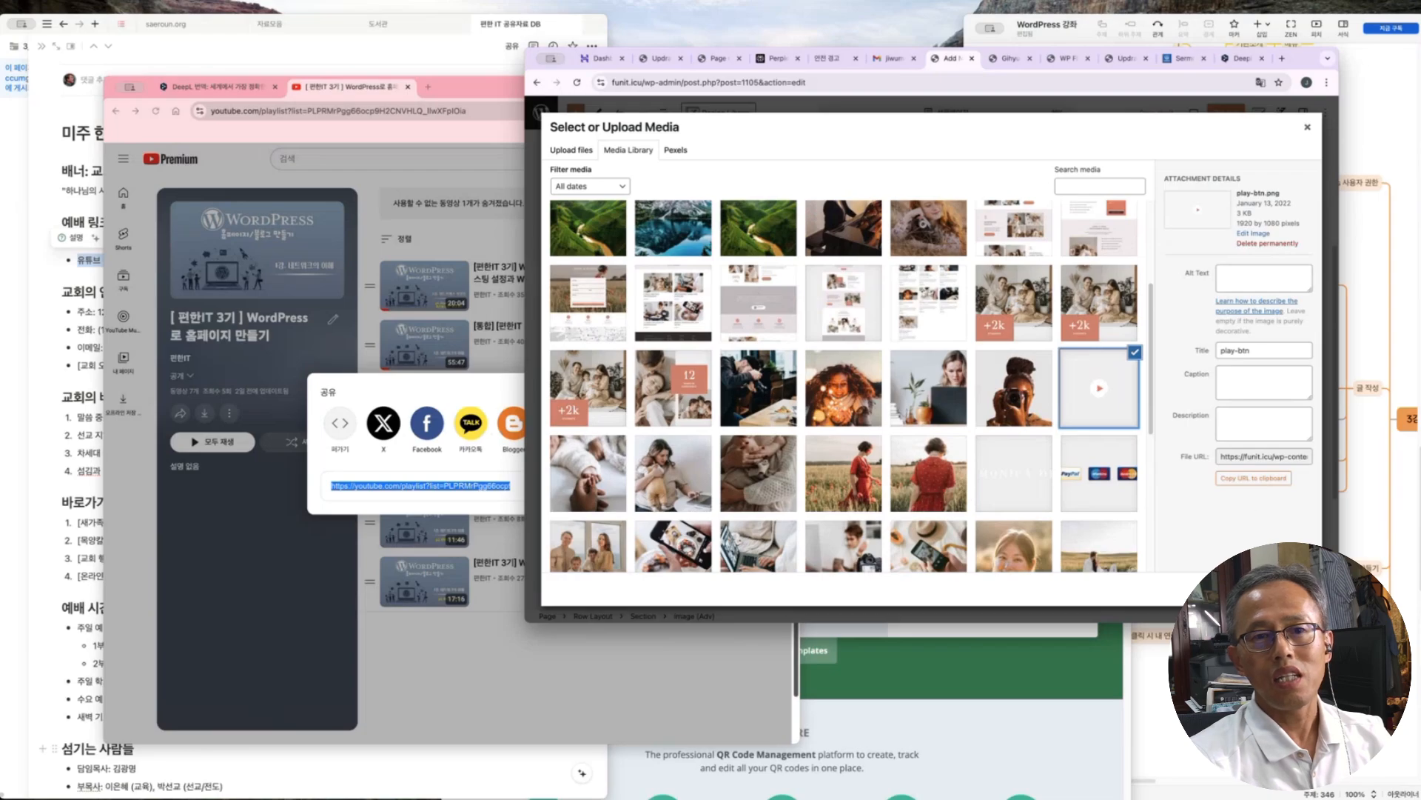
left_click(1294, 588)
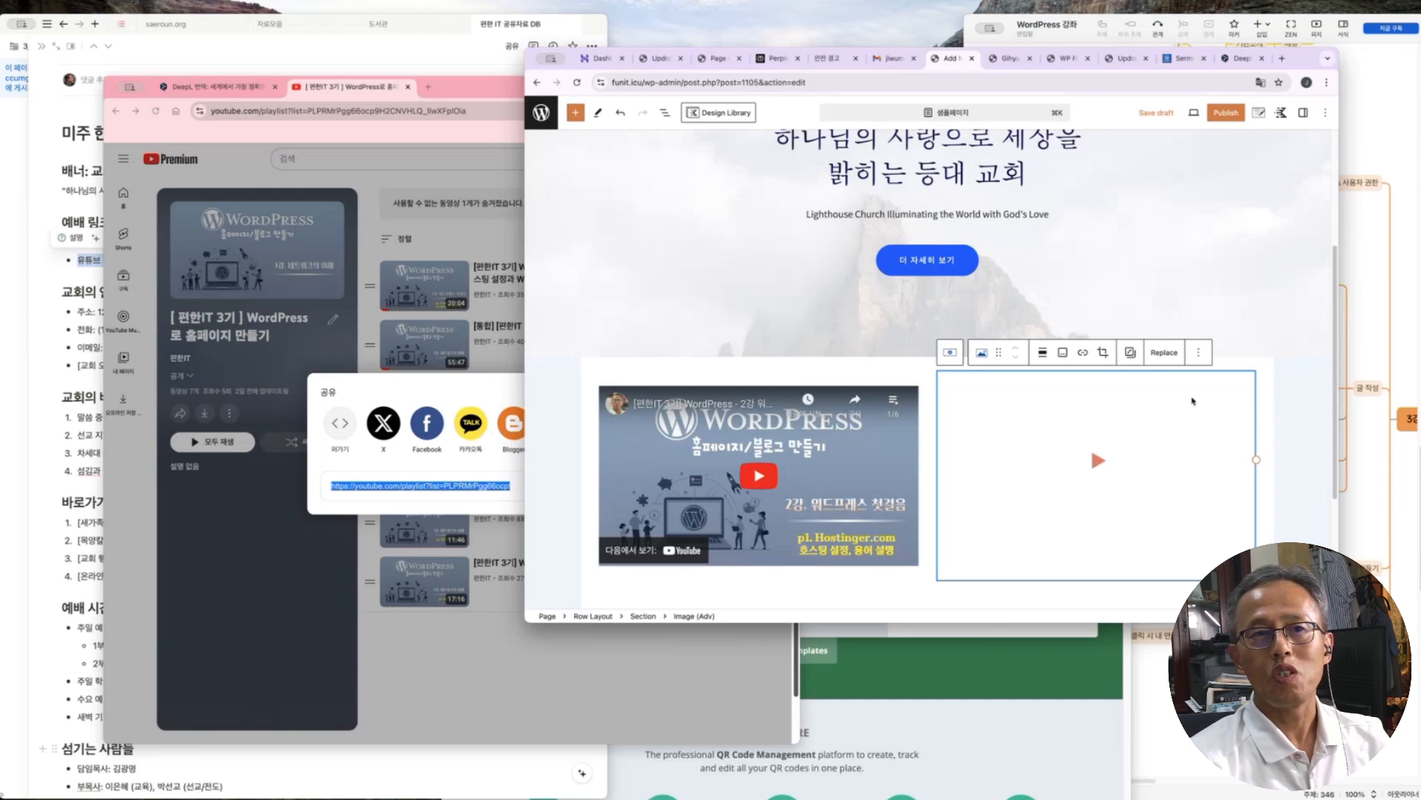
left_click(1084, 353)
key("super+v")
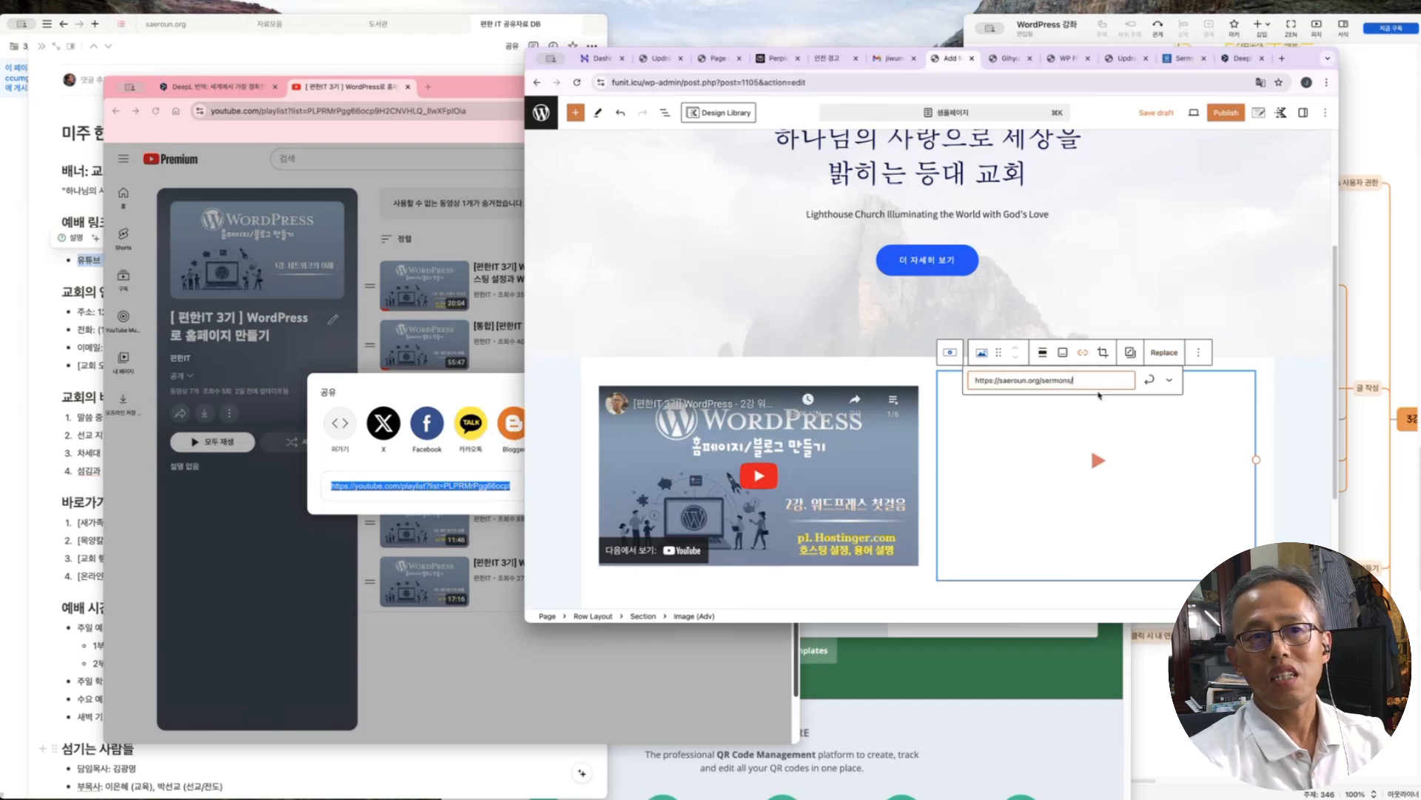
left_click(1150, 379)
left_click(1114, 600)
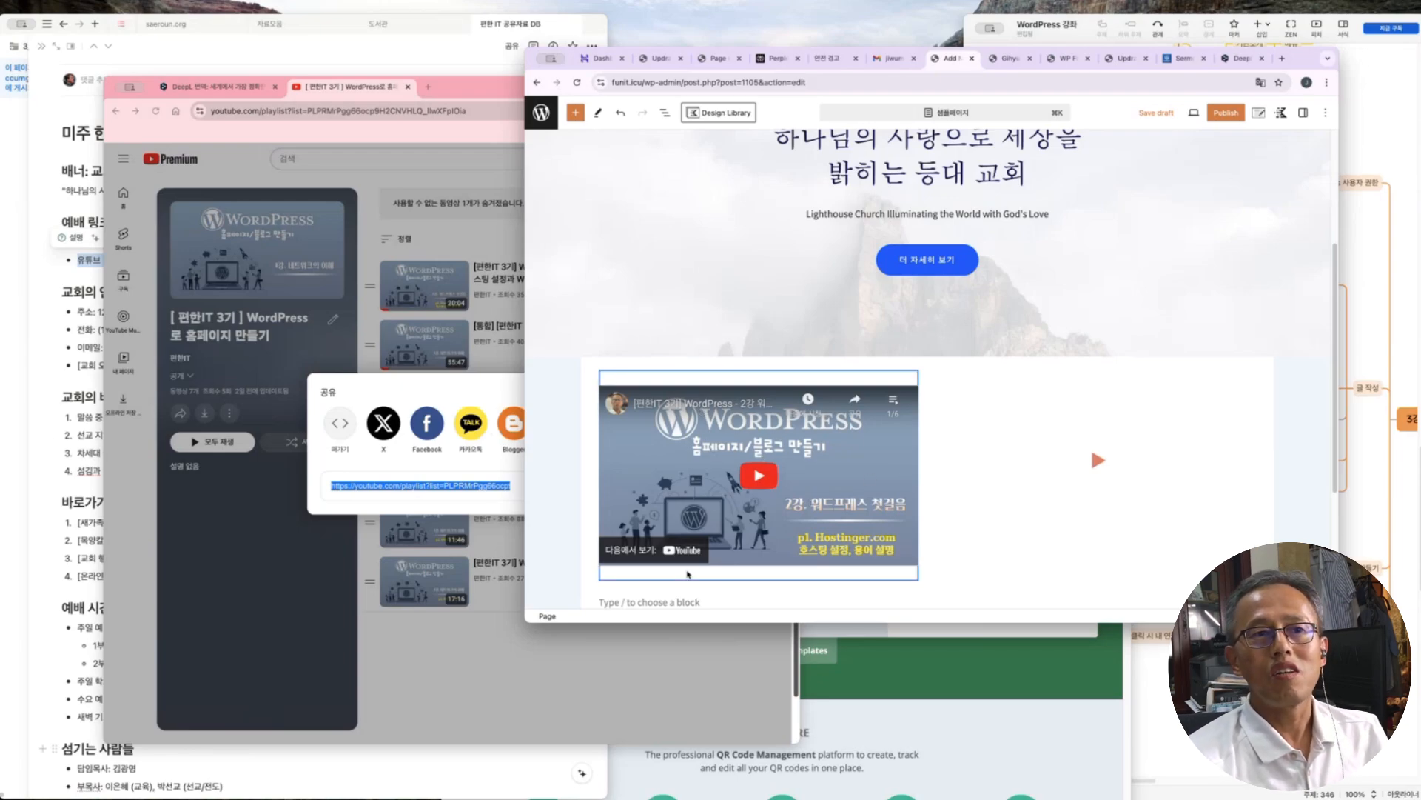
Scroll past the video row and bring the Notion homepage content outline forward
scroll(1100, 370, "down", 1)
scroll(1101, 371, "down", 5)
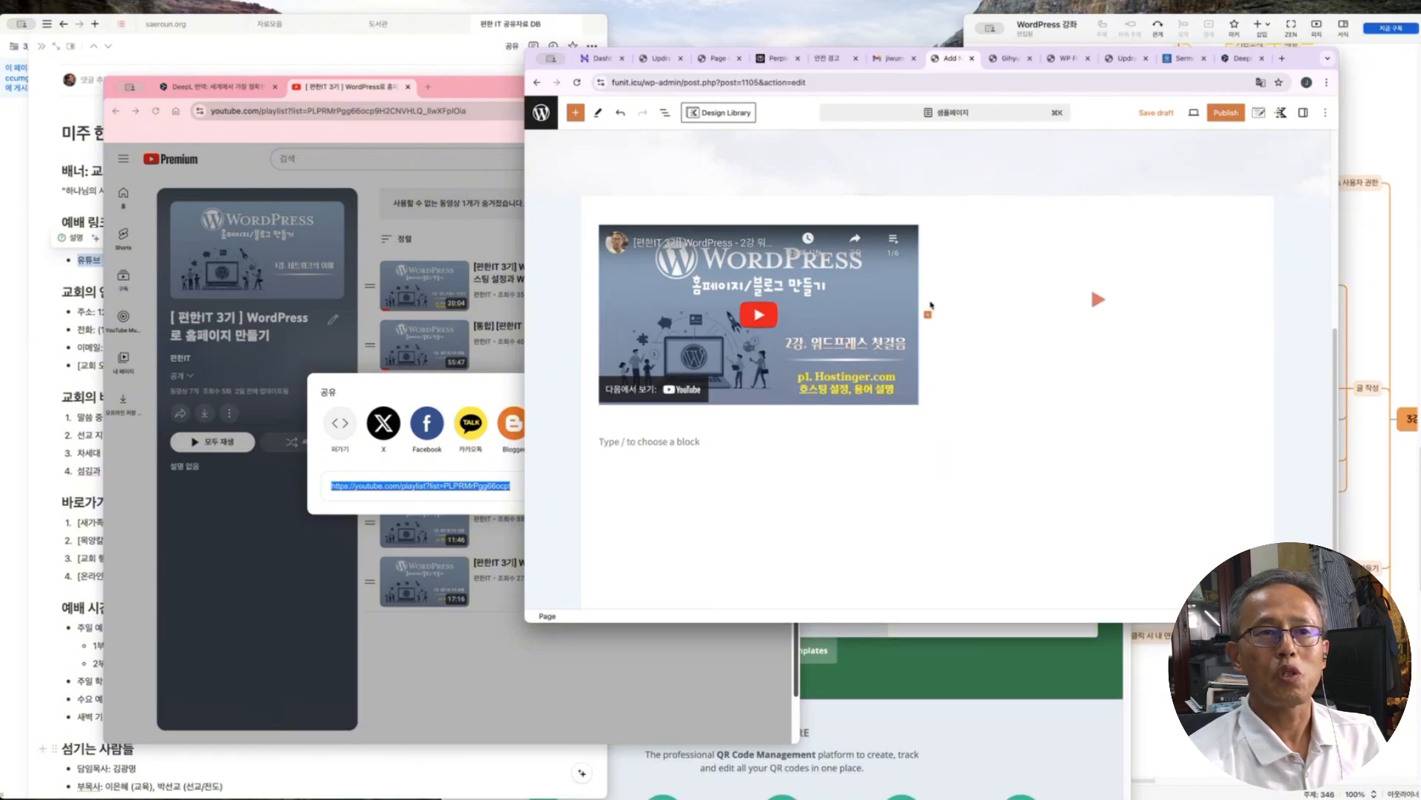
mouse_move(928, 317)
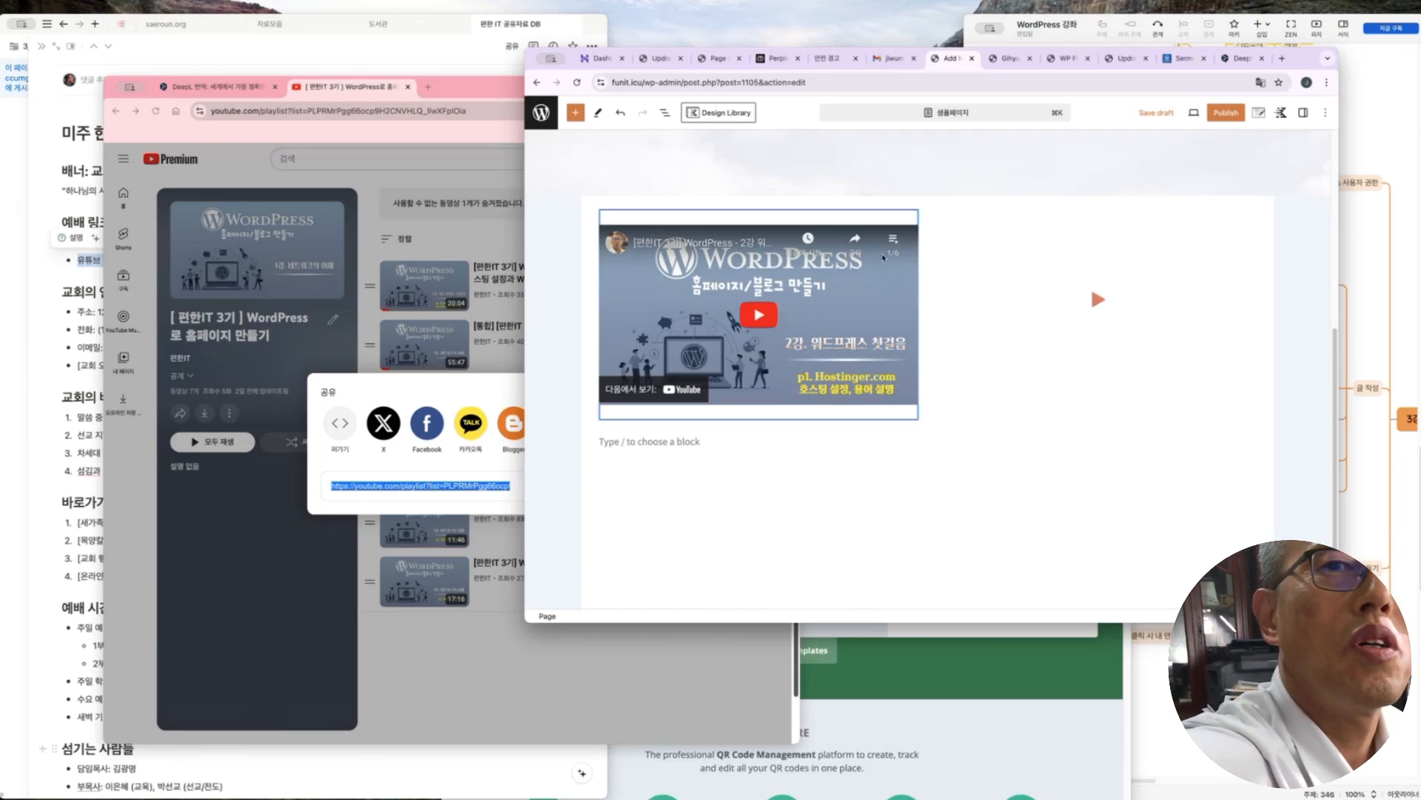
scroll(962, 435, "down", 2)
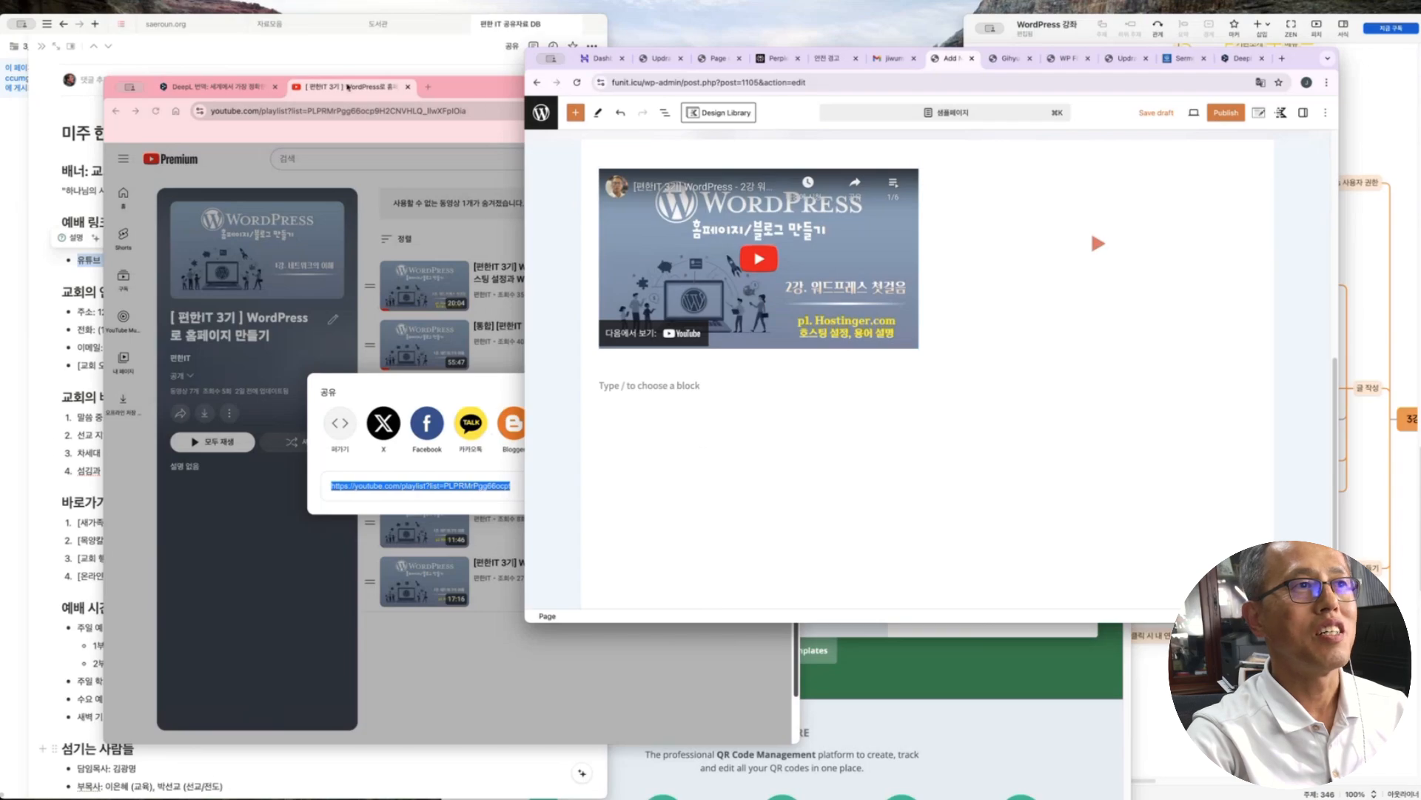
left_click(266, 58)
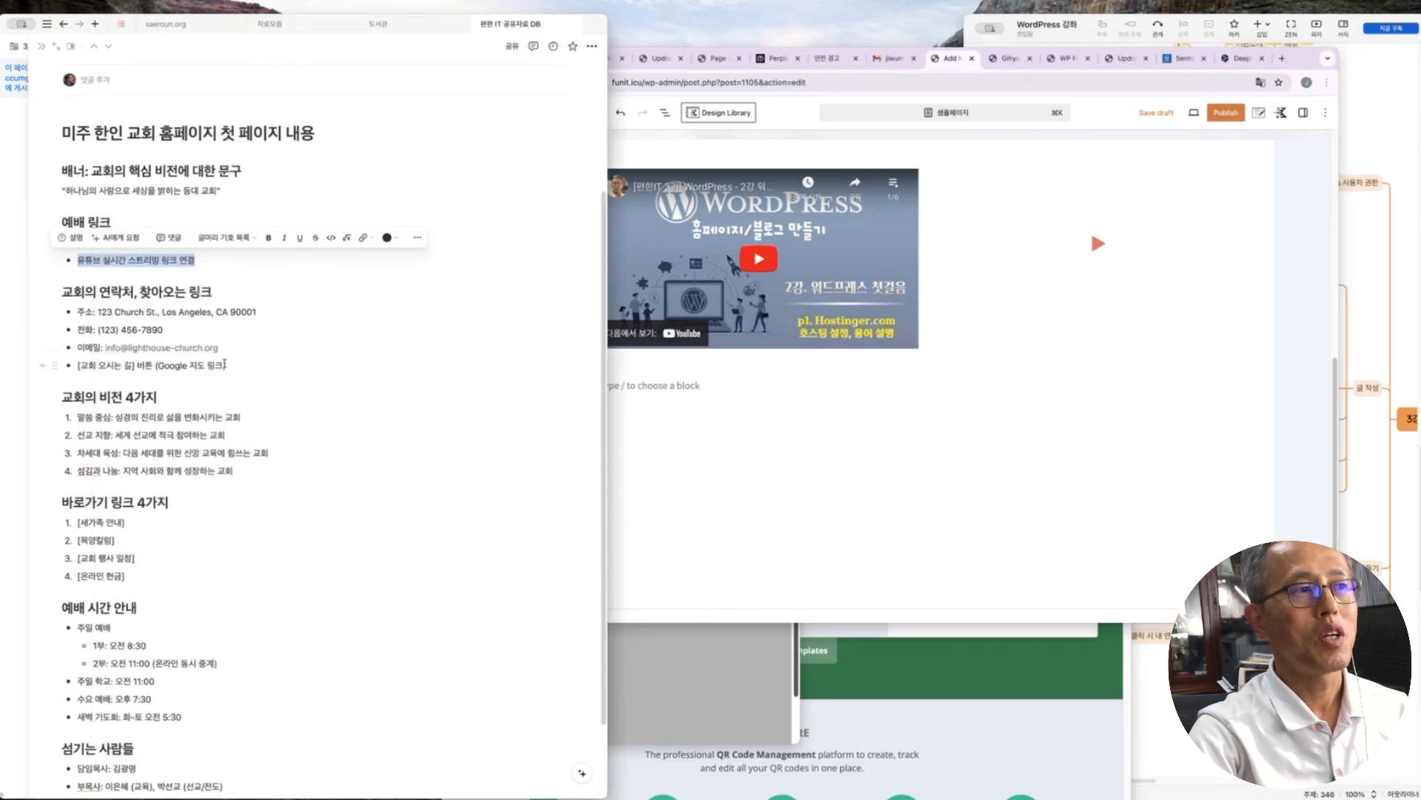
Select the church contact details in the Notion notes, then return to WordPress
left_click_drag(85, 313, 257, 314)
left_click_drag(166, 331, 131, 331)
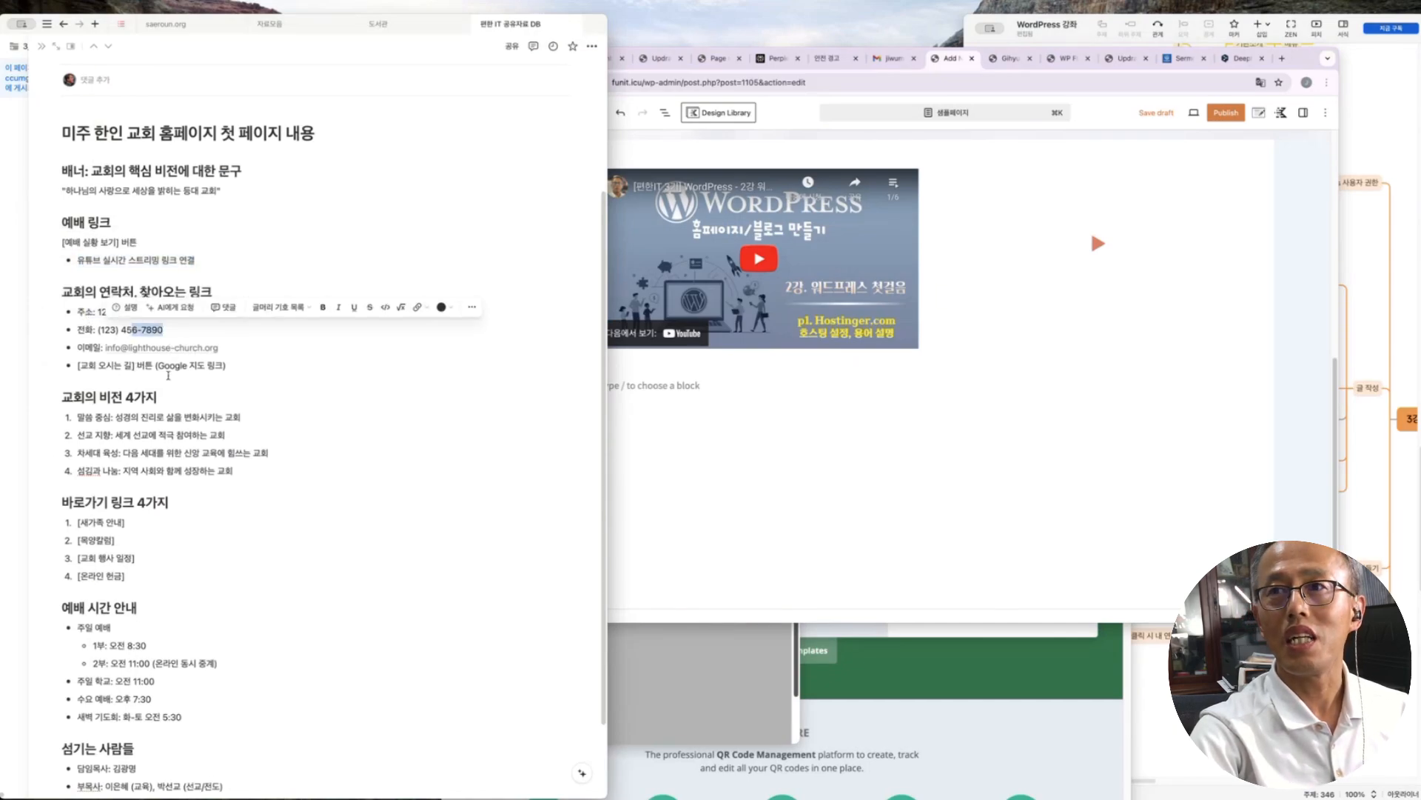
left_click(864, 453)
From the empty paragraph below the video row, browse the Kadence Design Library's List patterns
left_click(674, 388)
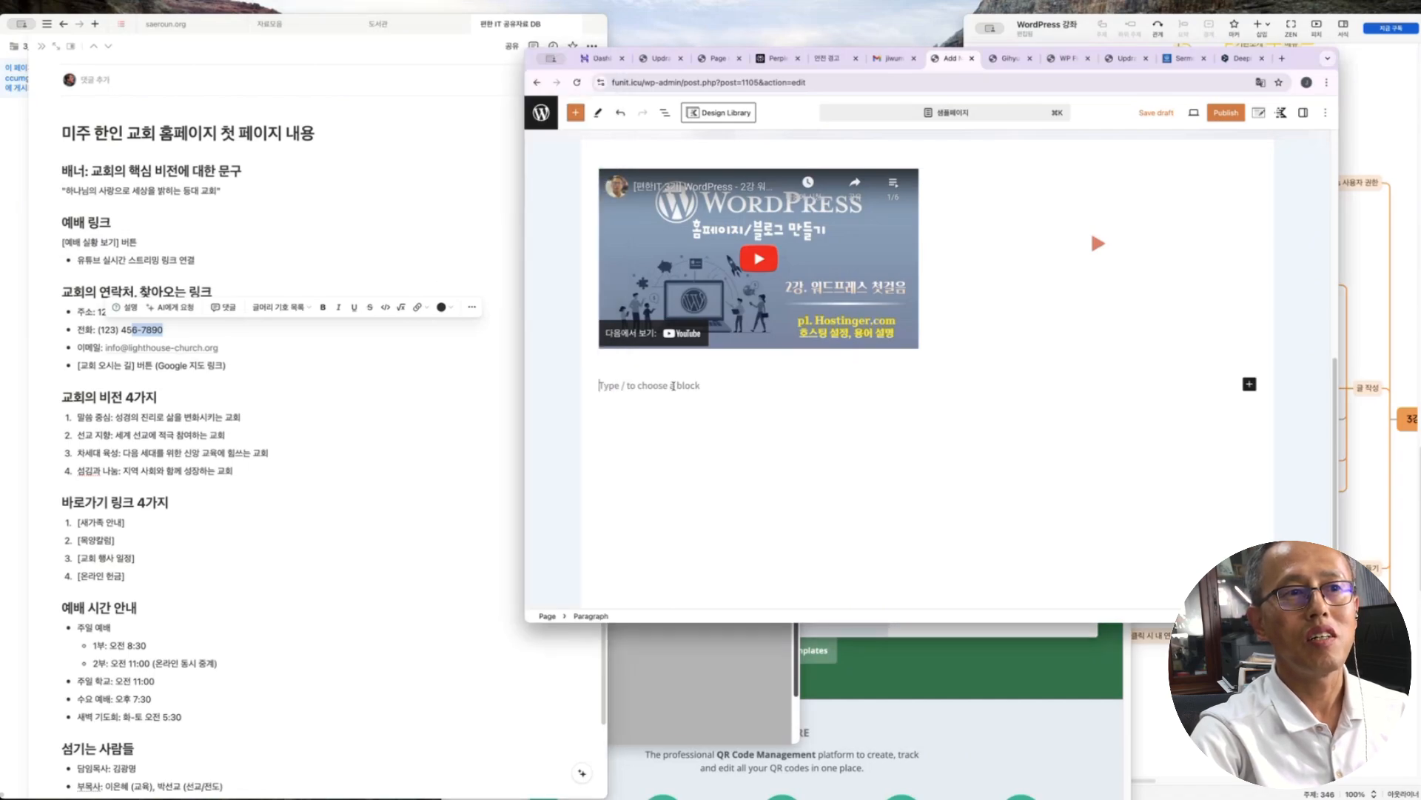
left_click(1250, 384)
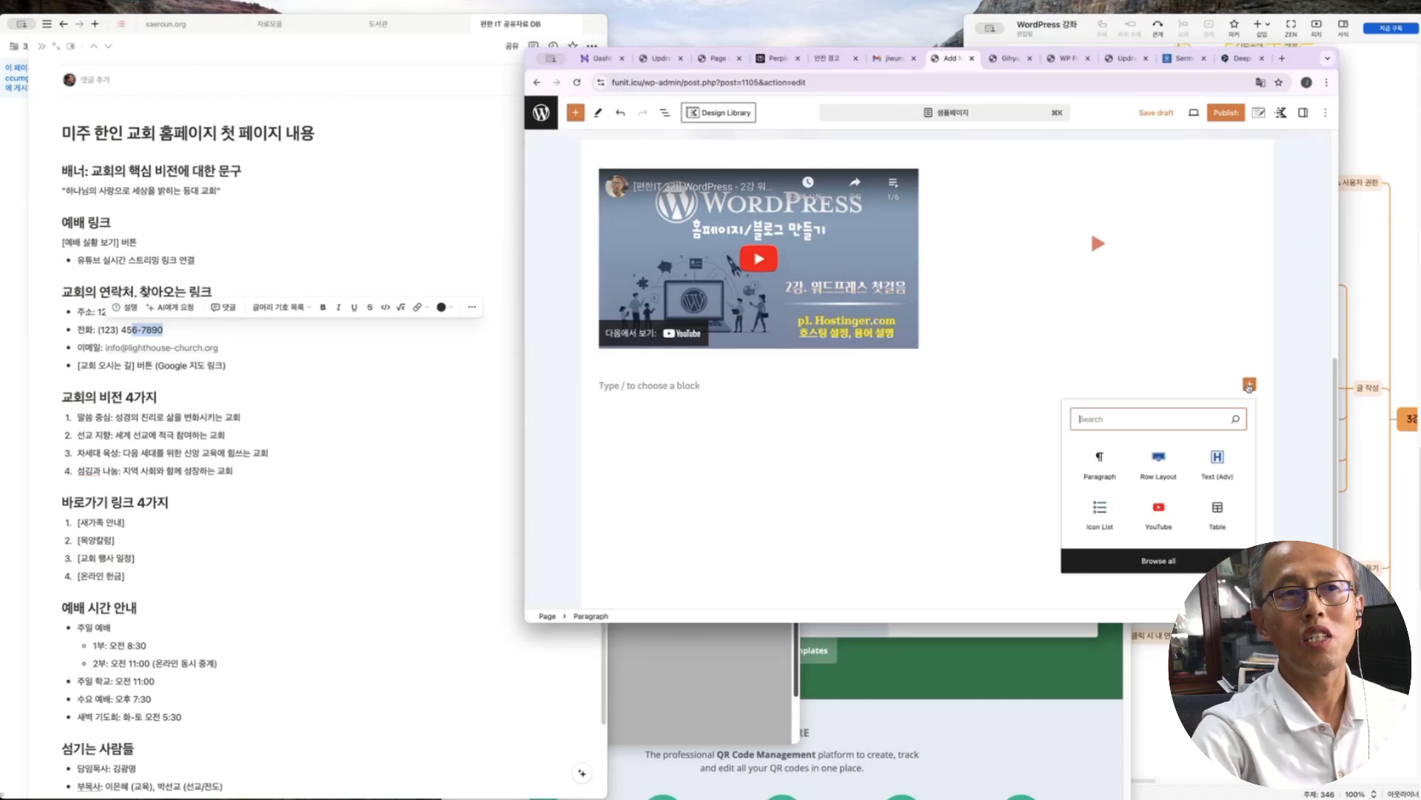
left_click(1250, 384)
left_click(717, 113)
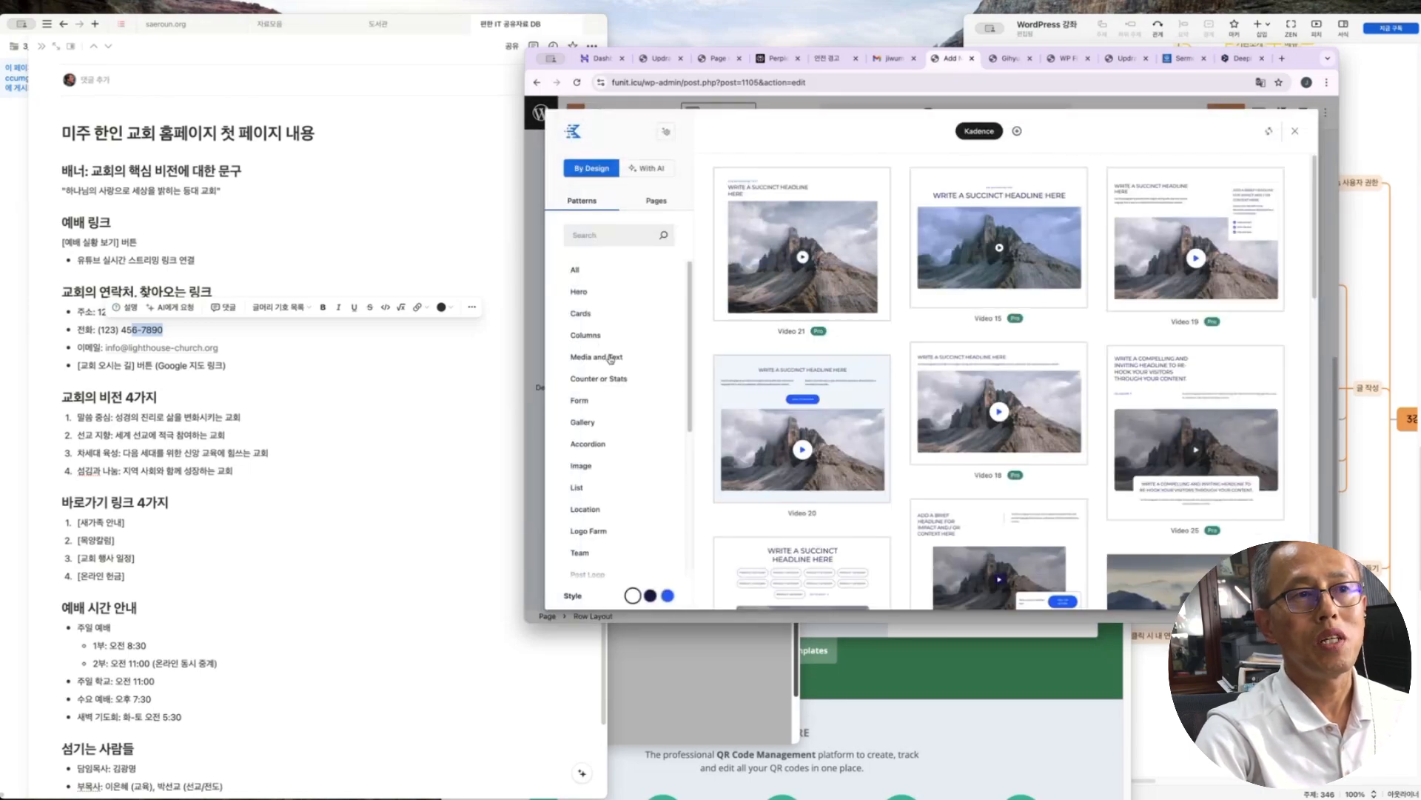
scroll(611, 382, "down", 1)
left_click(593, 451)
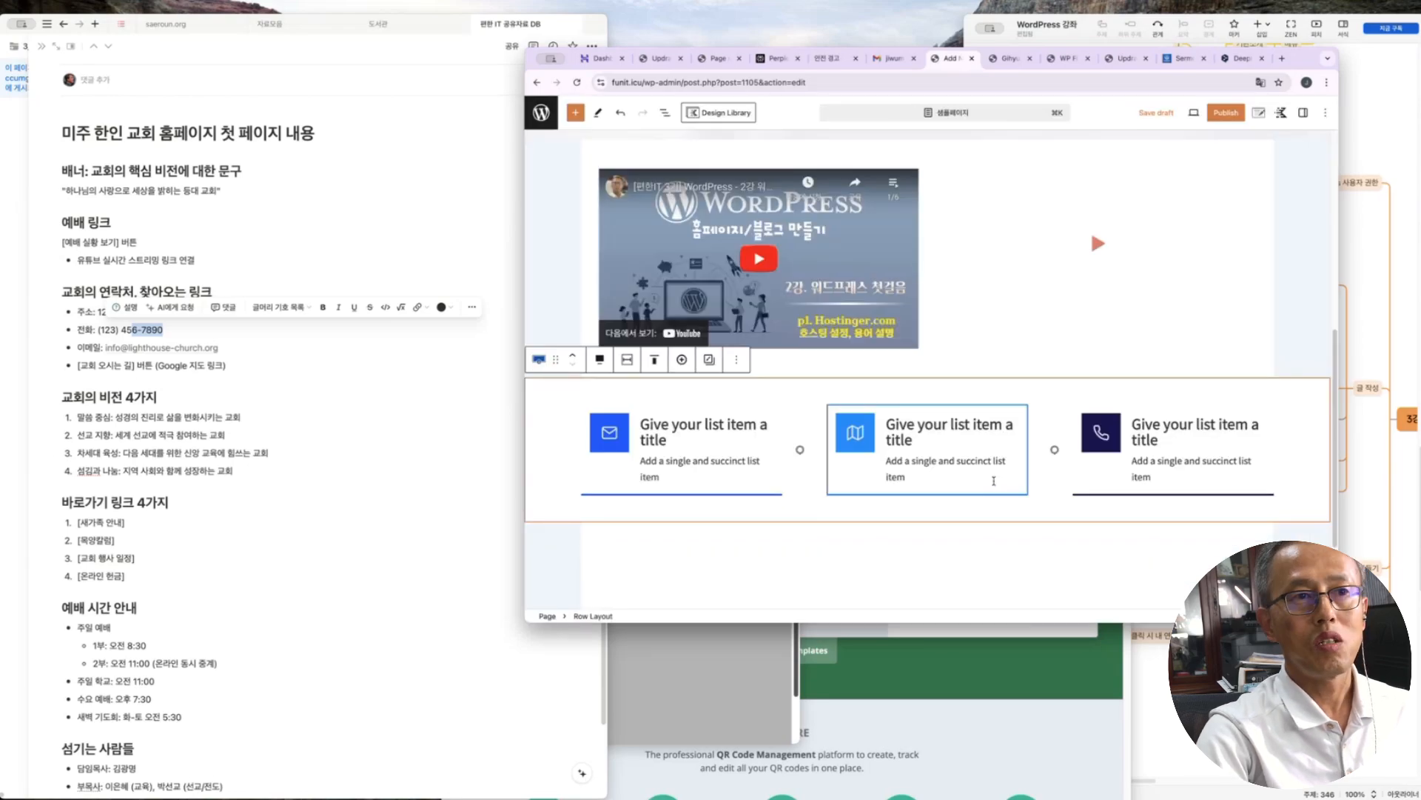
Select the email info box and copy the church email from the homepage notes
left_click(837, 437)
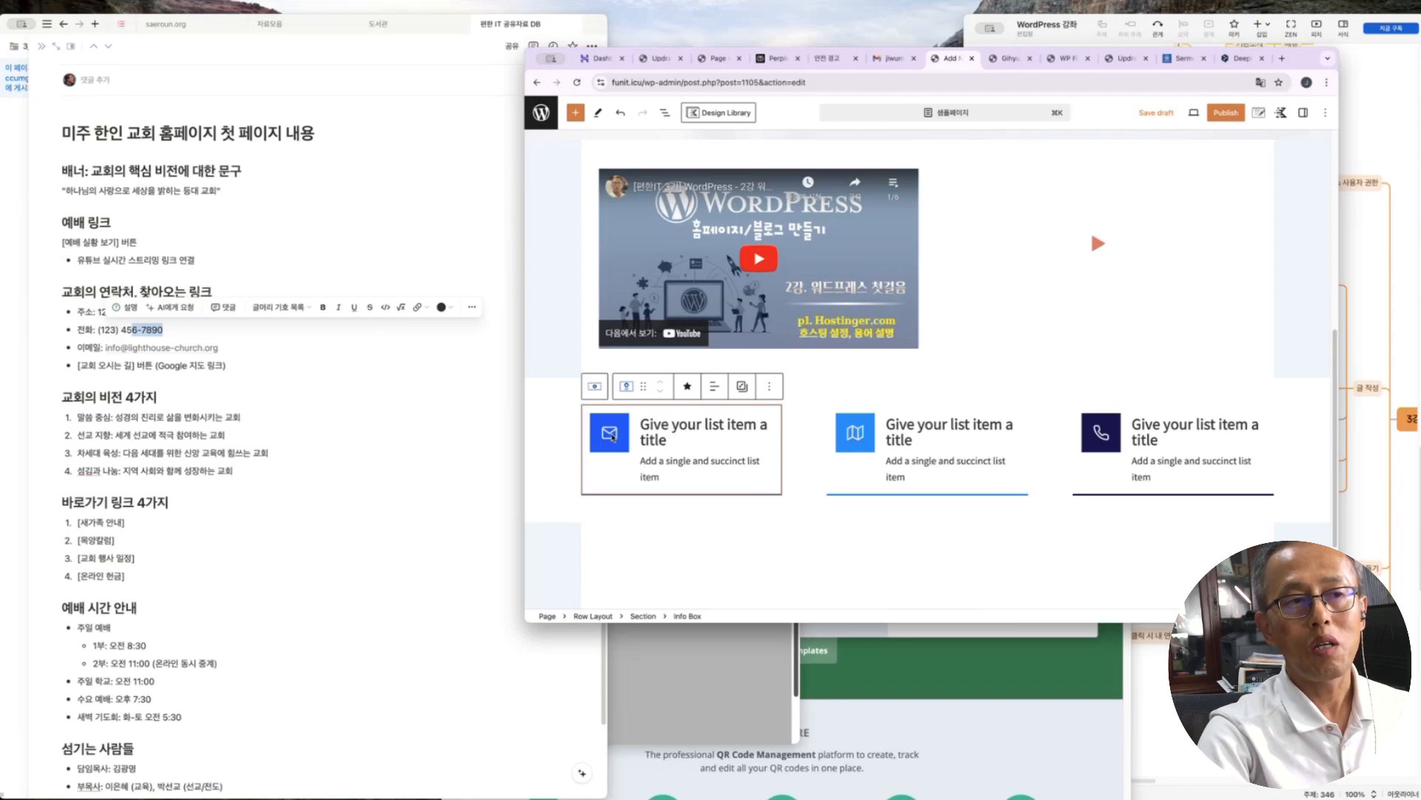
left_click(688, 386)
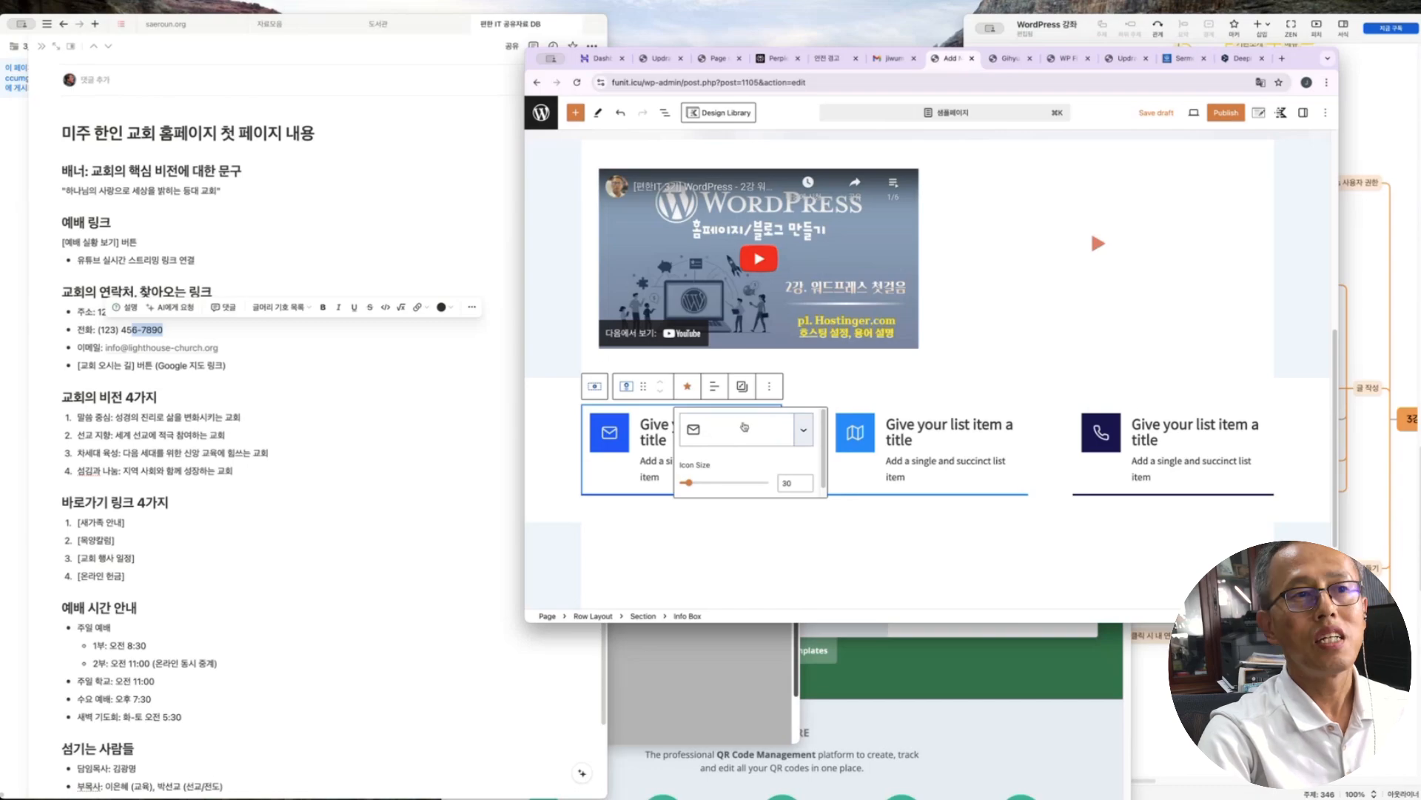
left_click(219, 361)
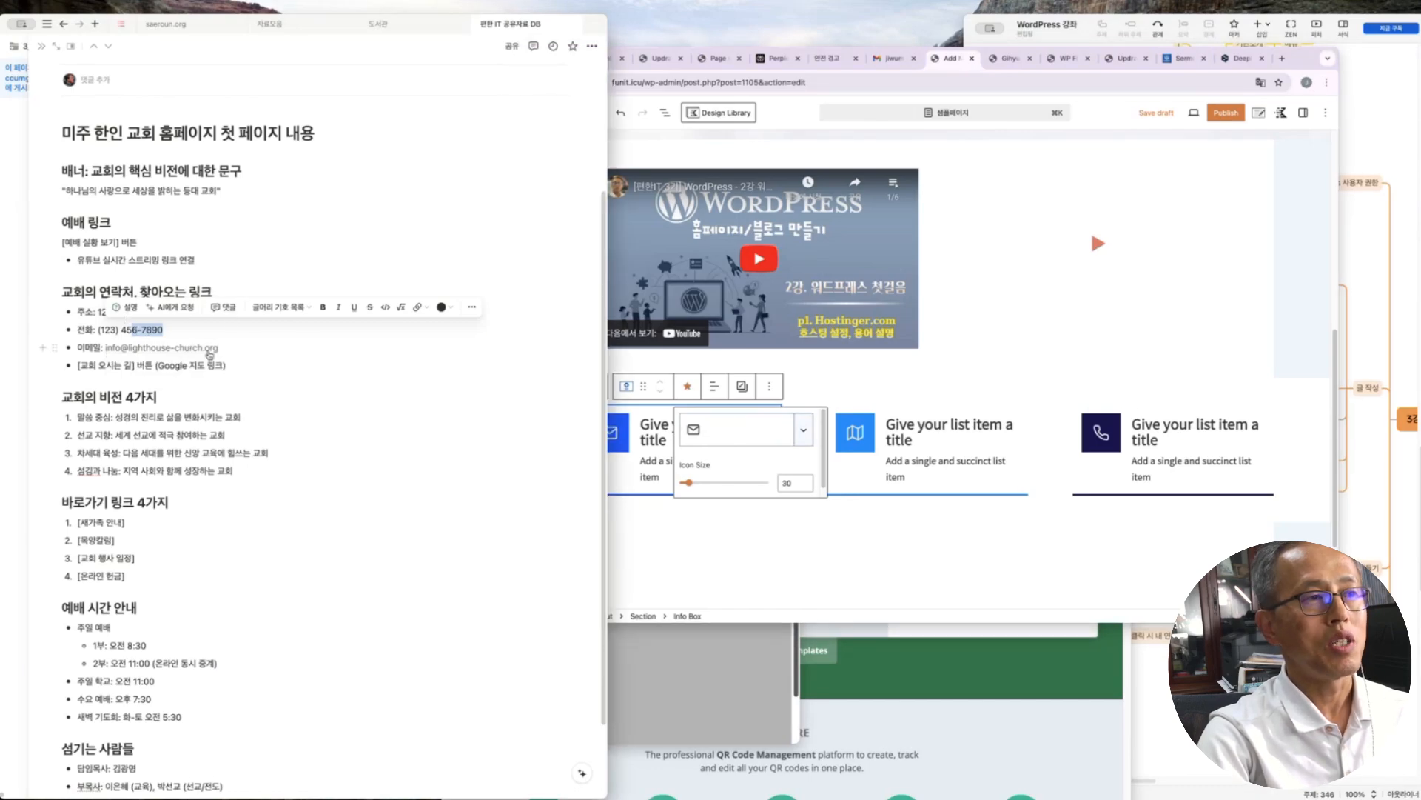
left_click_drag(230, 346, 106, 347)
key("super+c")
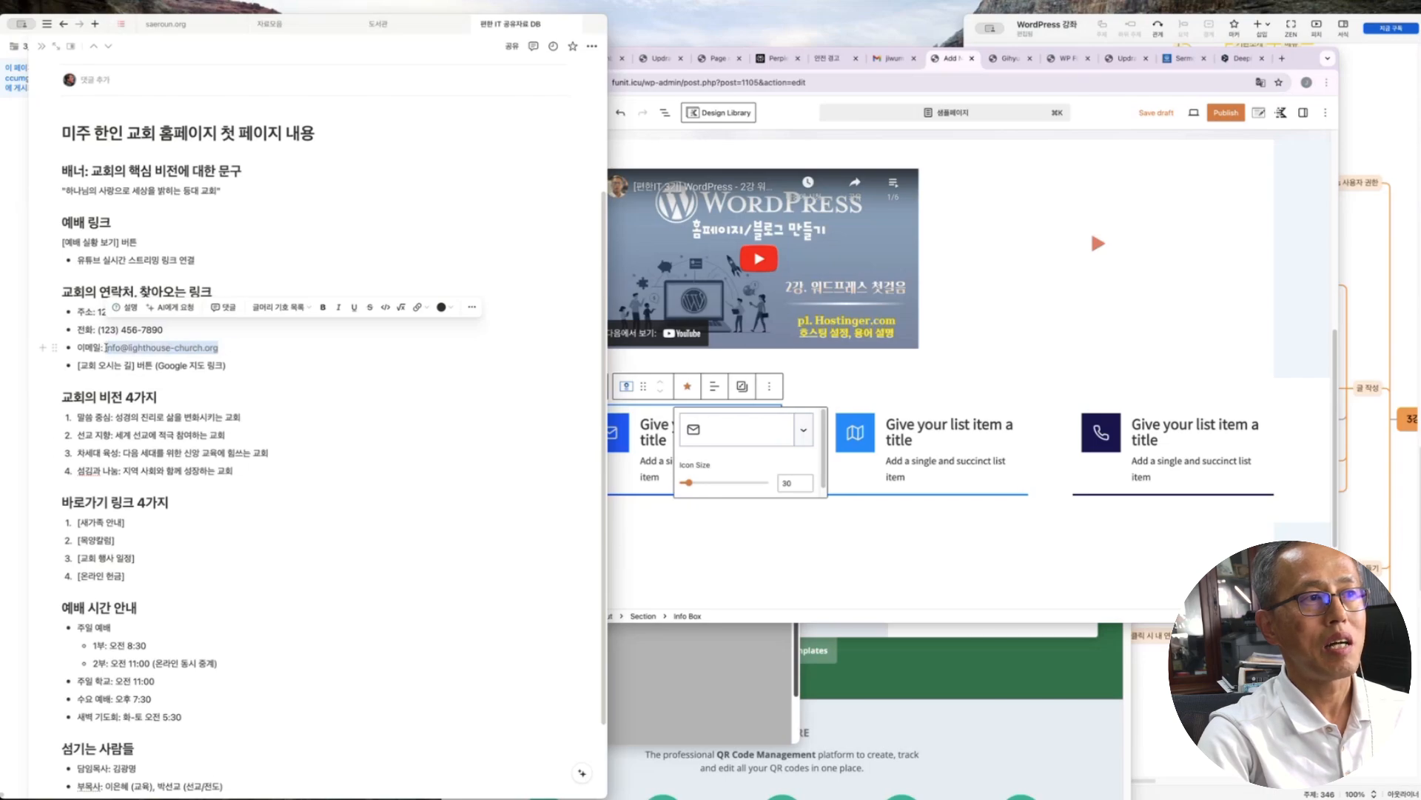
left_click(643, 540)
left_click(642, 540)
Title the first info box 교회 이메일 and paste the church email as its description
left_click(680, 426)
key("ctrl+a")
type("교회 이메일")
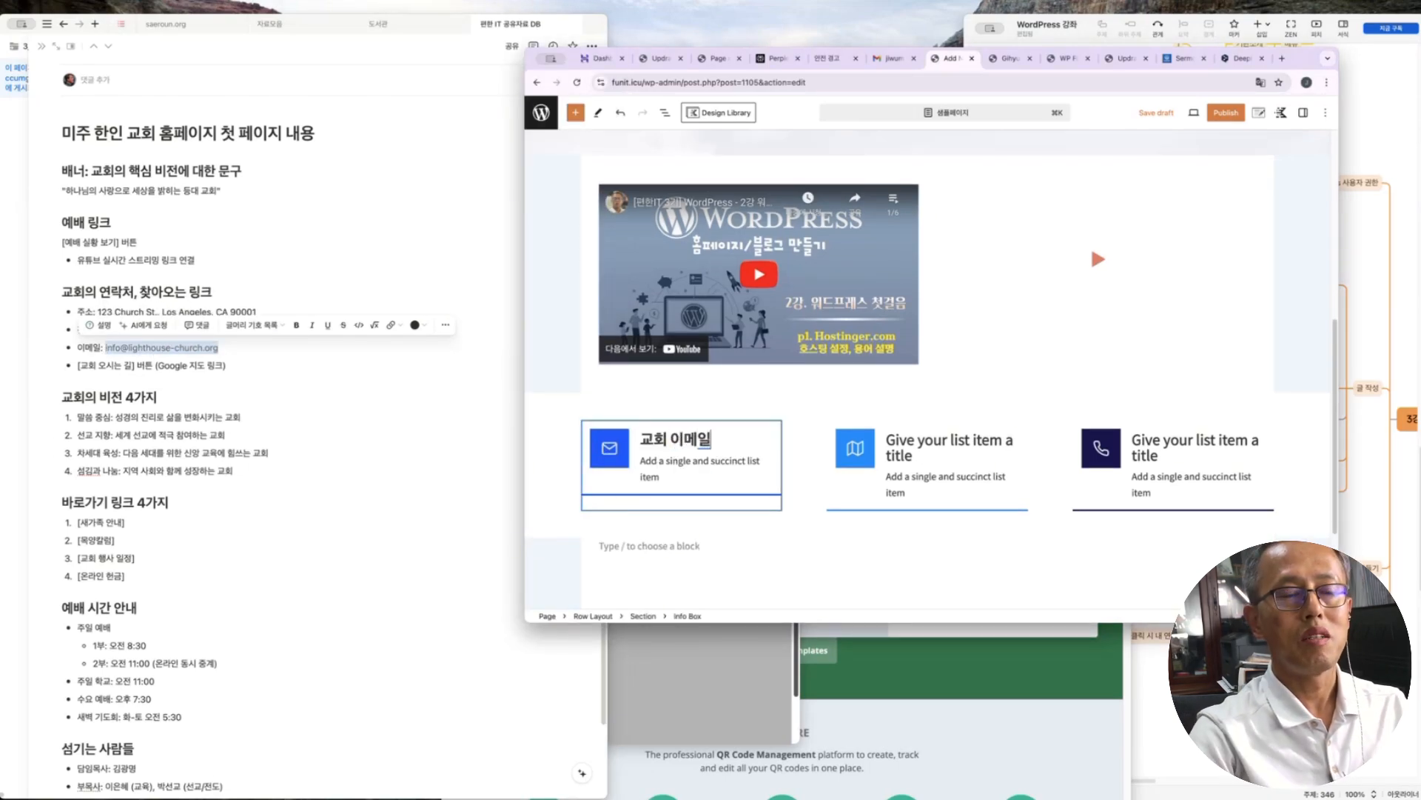
left_click(695, 478)
key("super+a")
key("super+v")
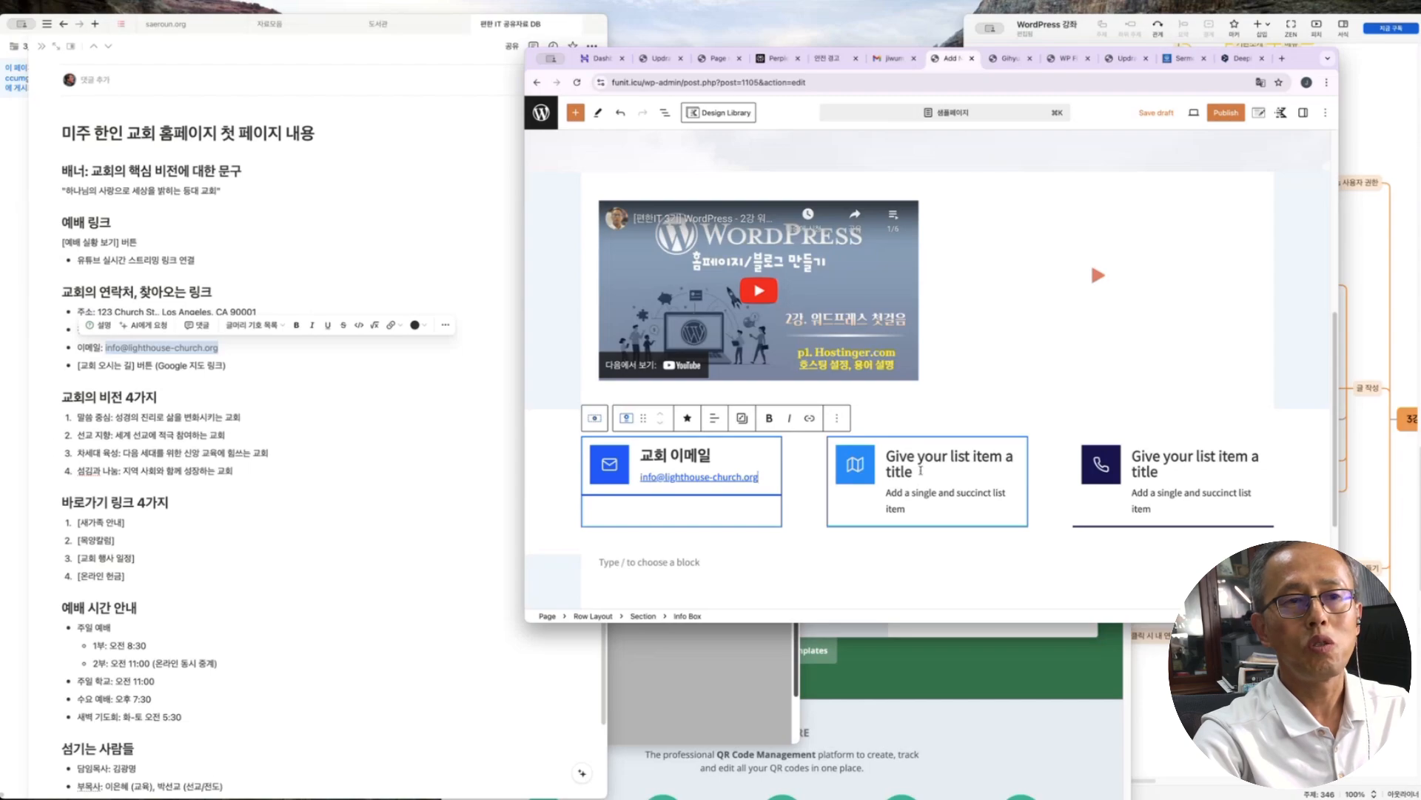
Title the second info box 예배당 and paste the church address as its description
left_click(916, 473)
triple_click(918, 475)
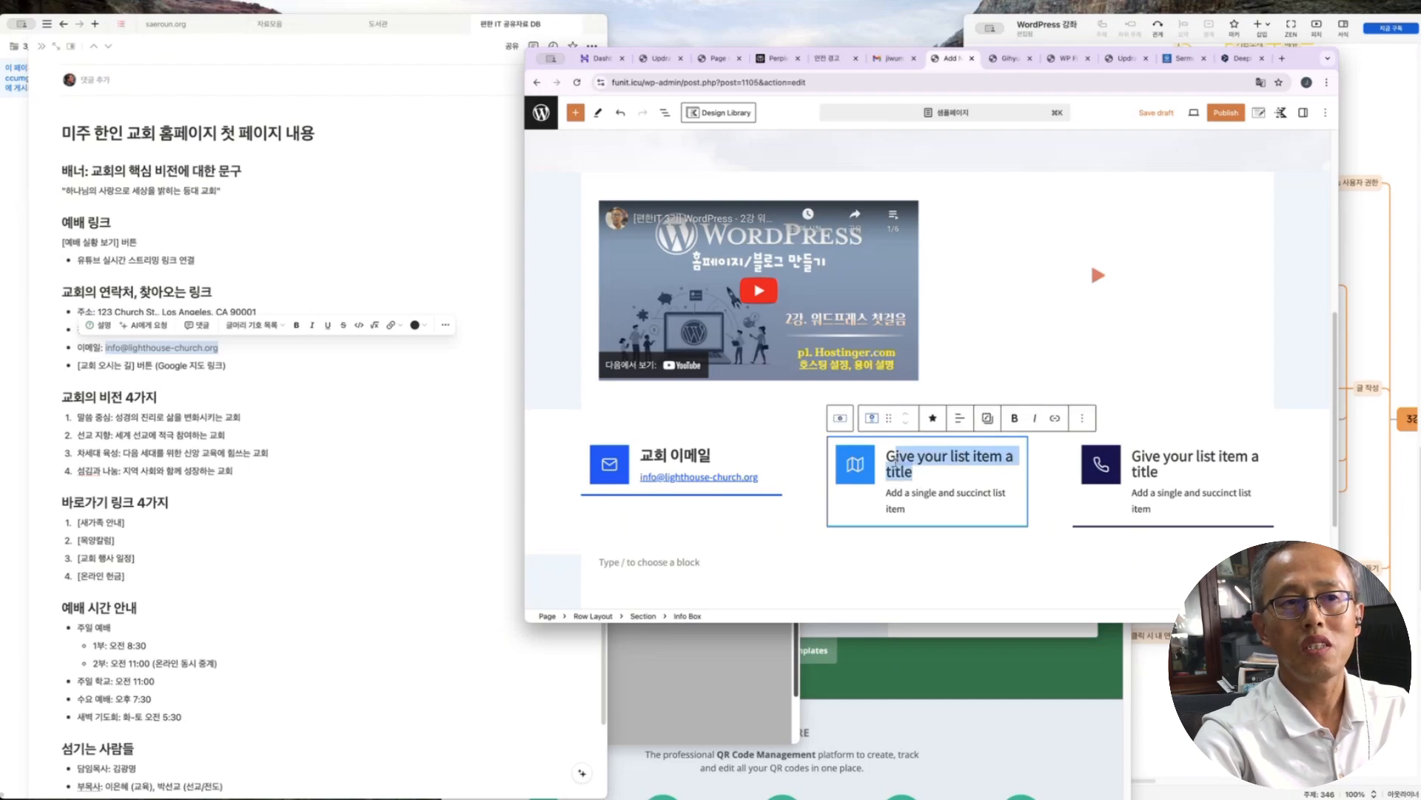
type("예배당")
triple_click(888, 494)
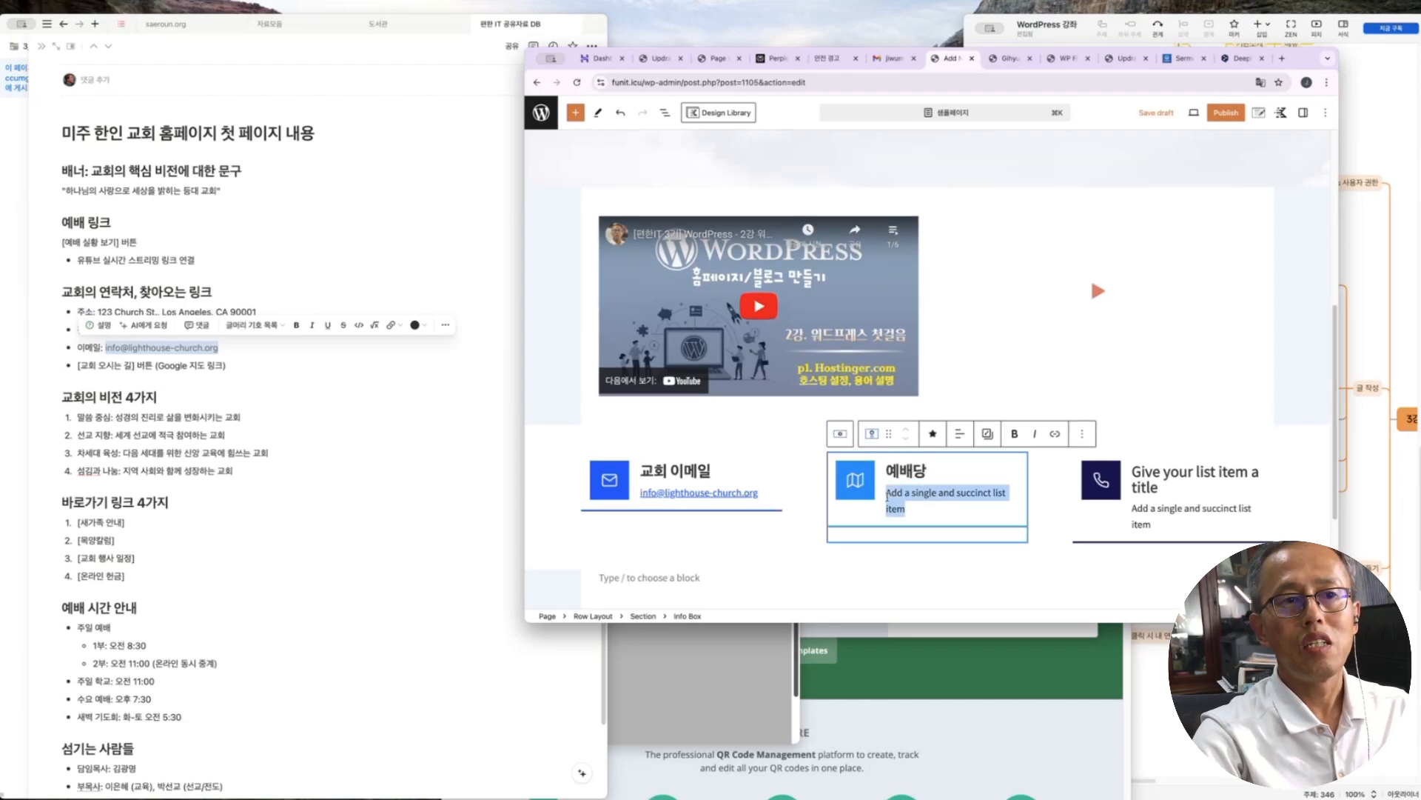
type("ㅎ")
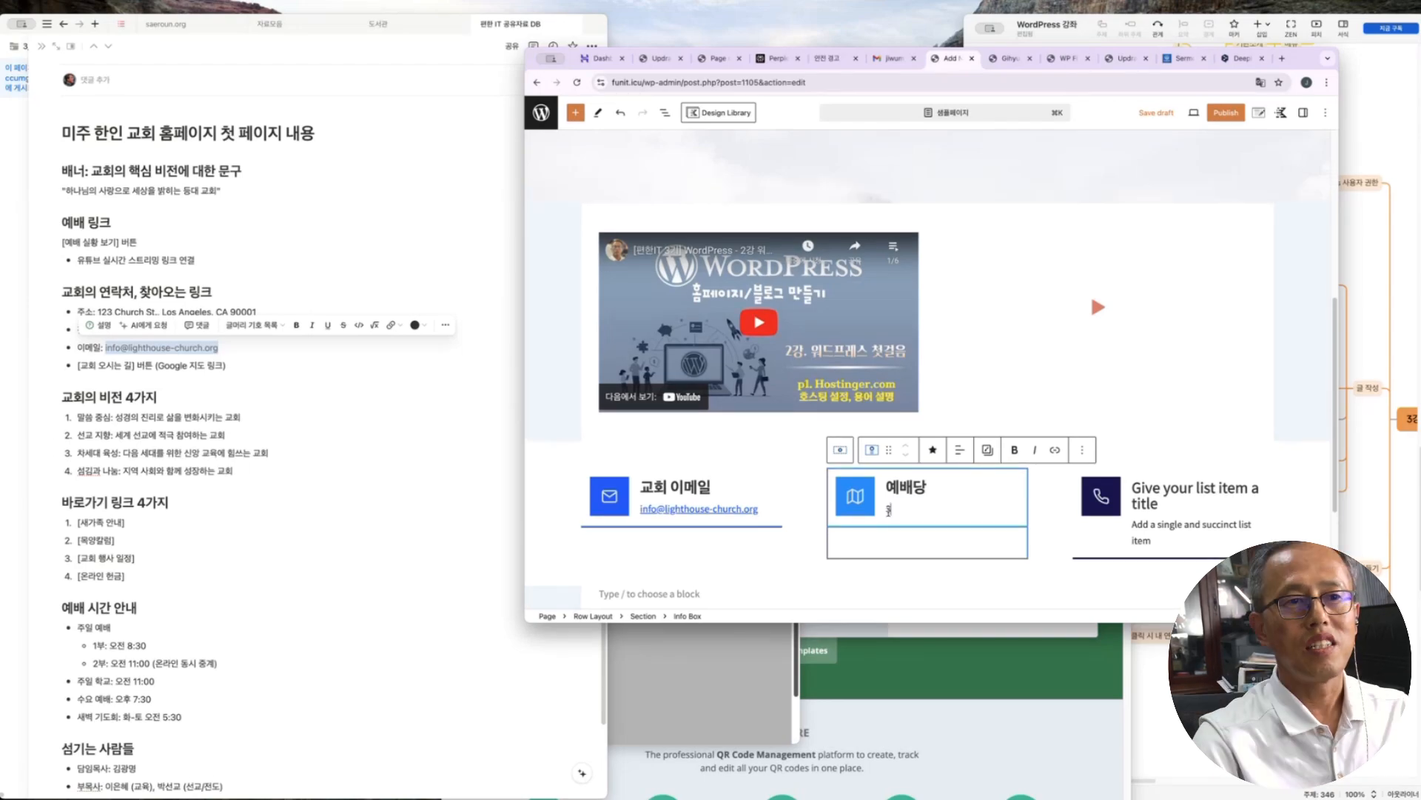
type("309 State St, Hackensack, NJ 07601")
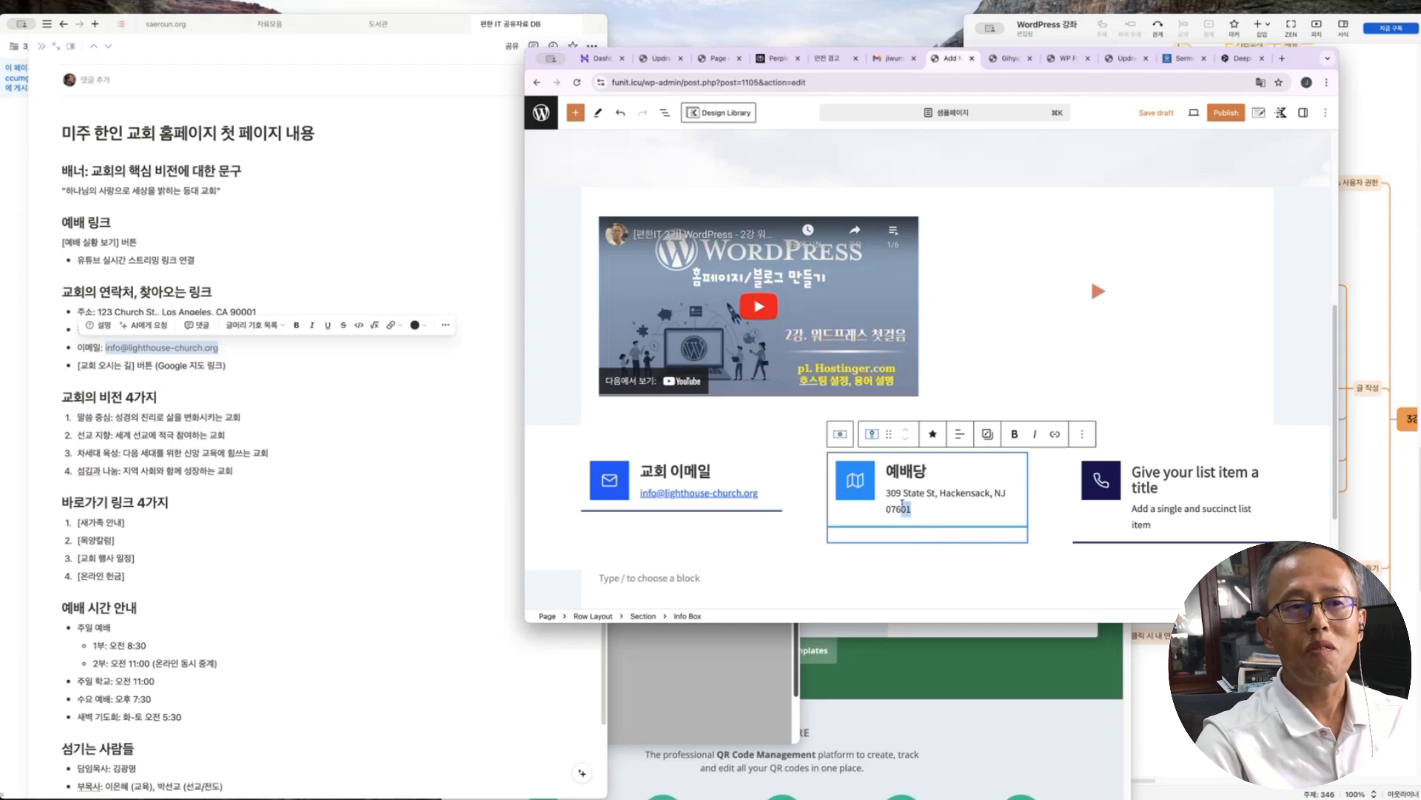
left_click_drag(915, 508, 888, 499)
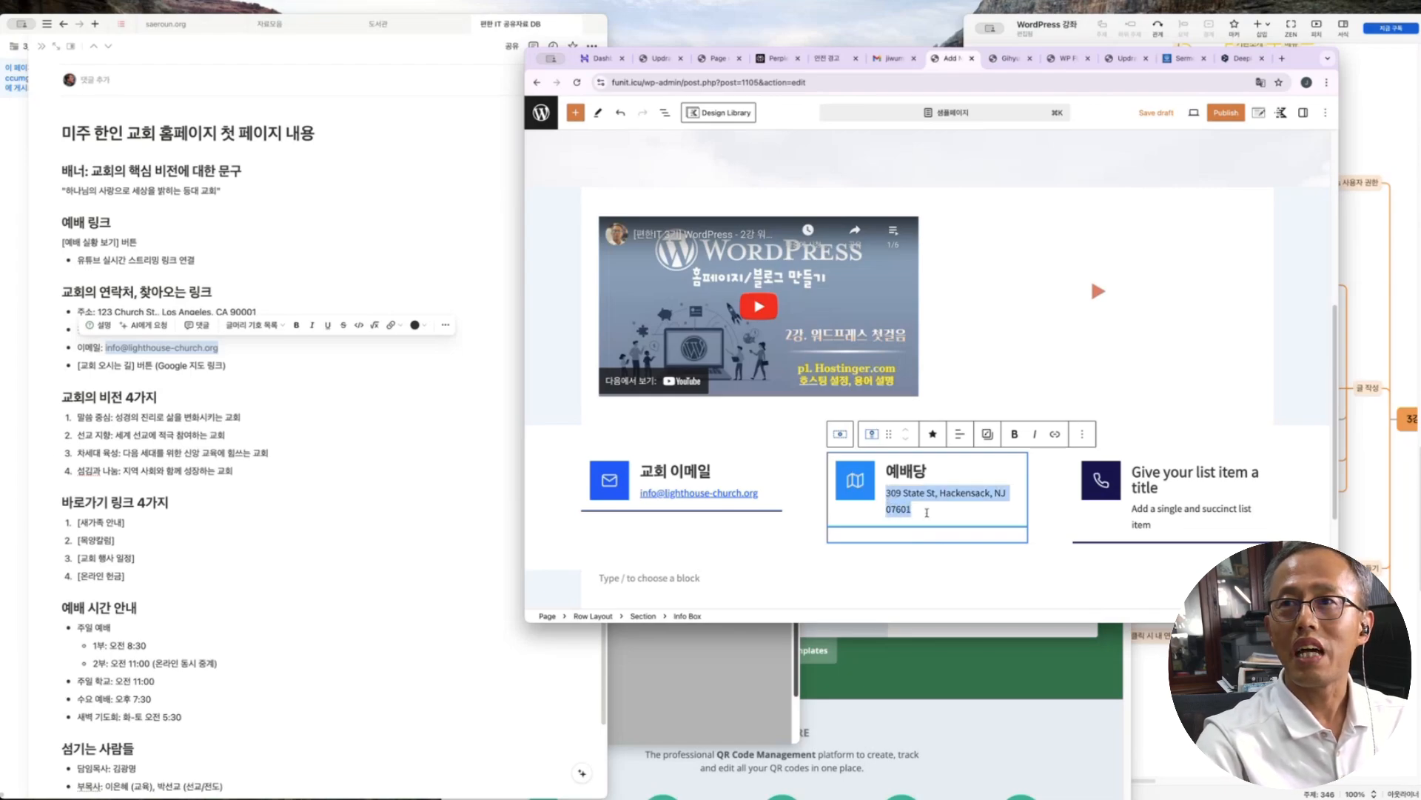
Bring the church's Google Maps page forward in an enlarged window
key("super+grave")
left_click_drag(649, 78, 616, 46)
double_click(616, 45)
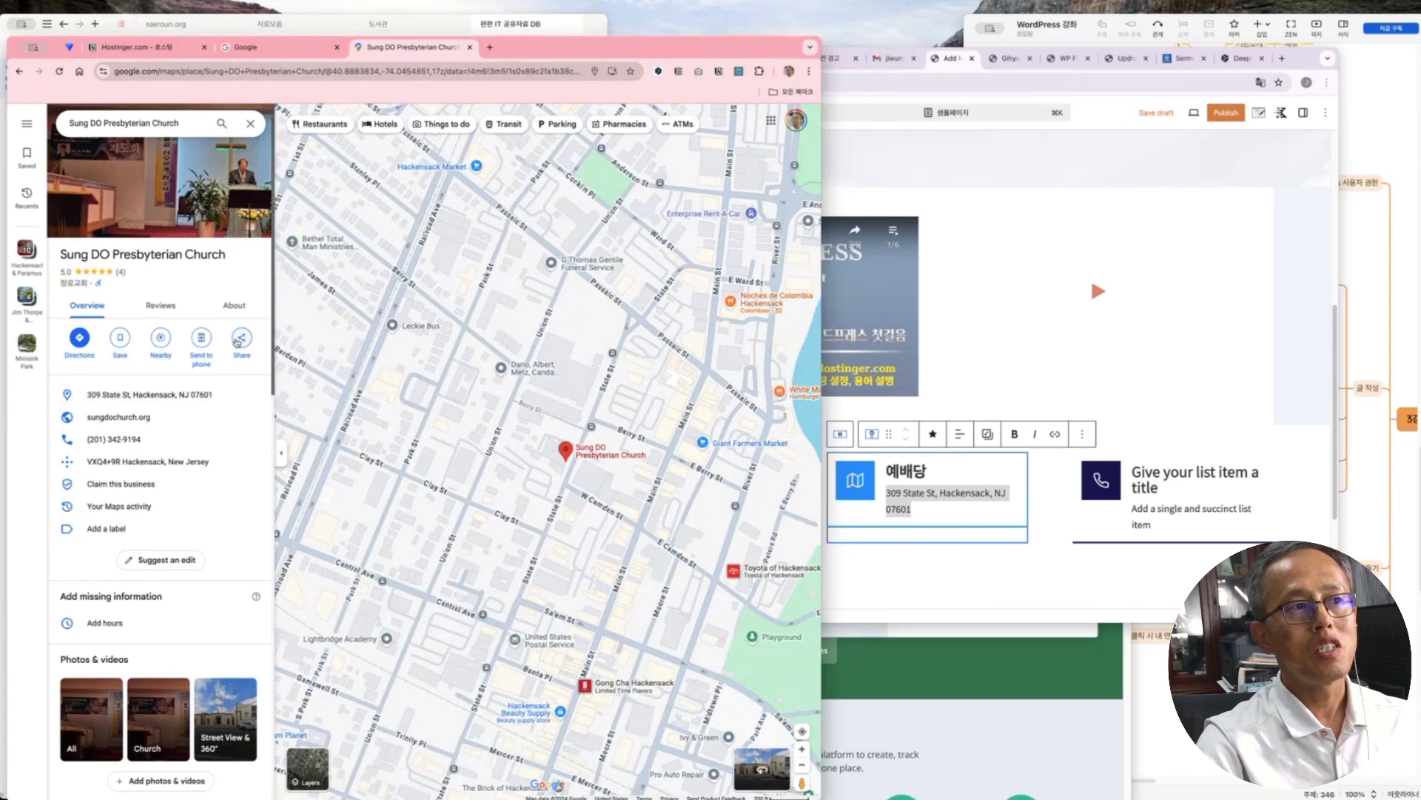
Copy the church's Google Maps share link and link the 예배당 box's address text to it
left_click(238, 341)
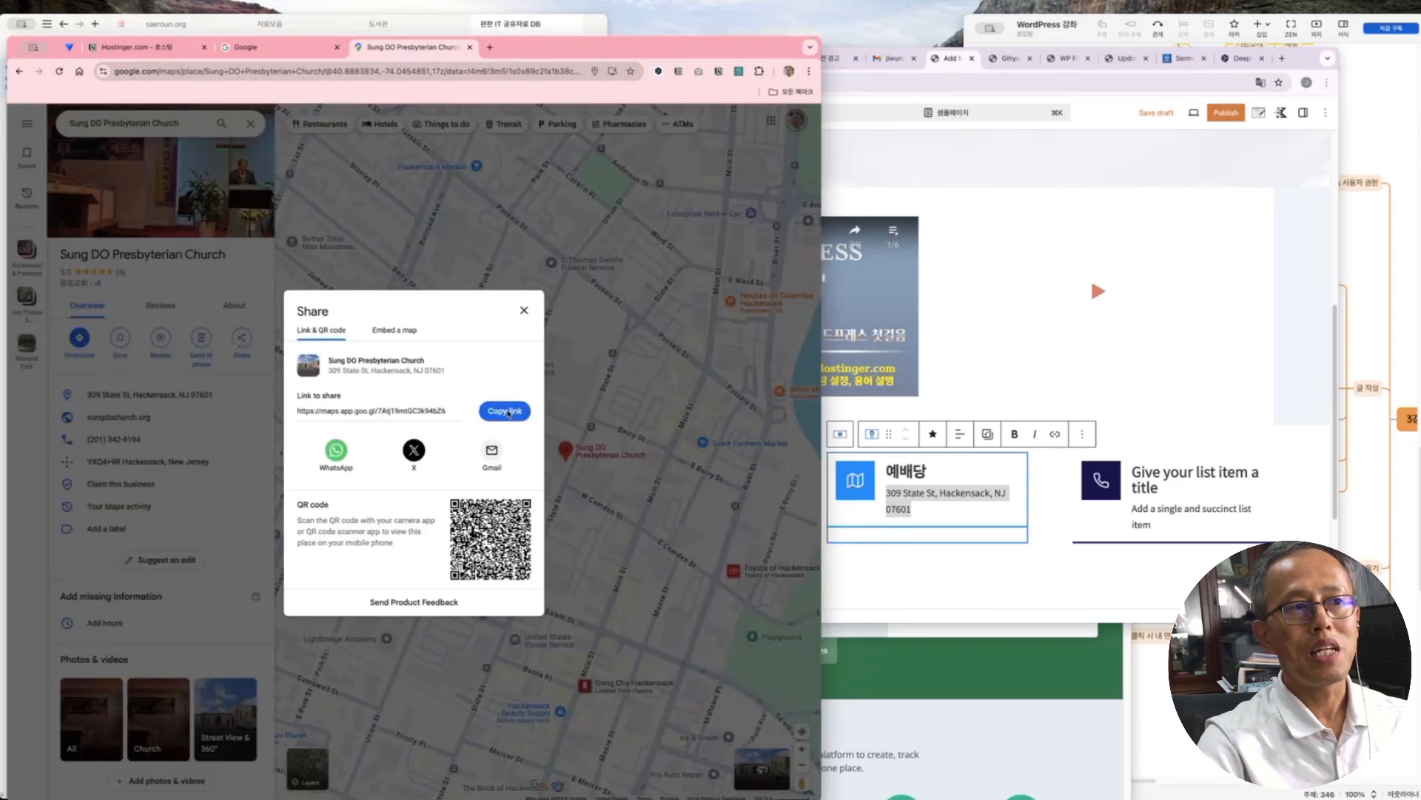
left_click(508, 412)
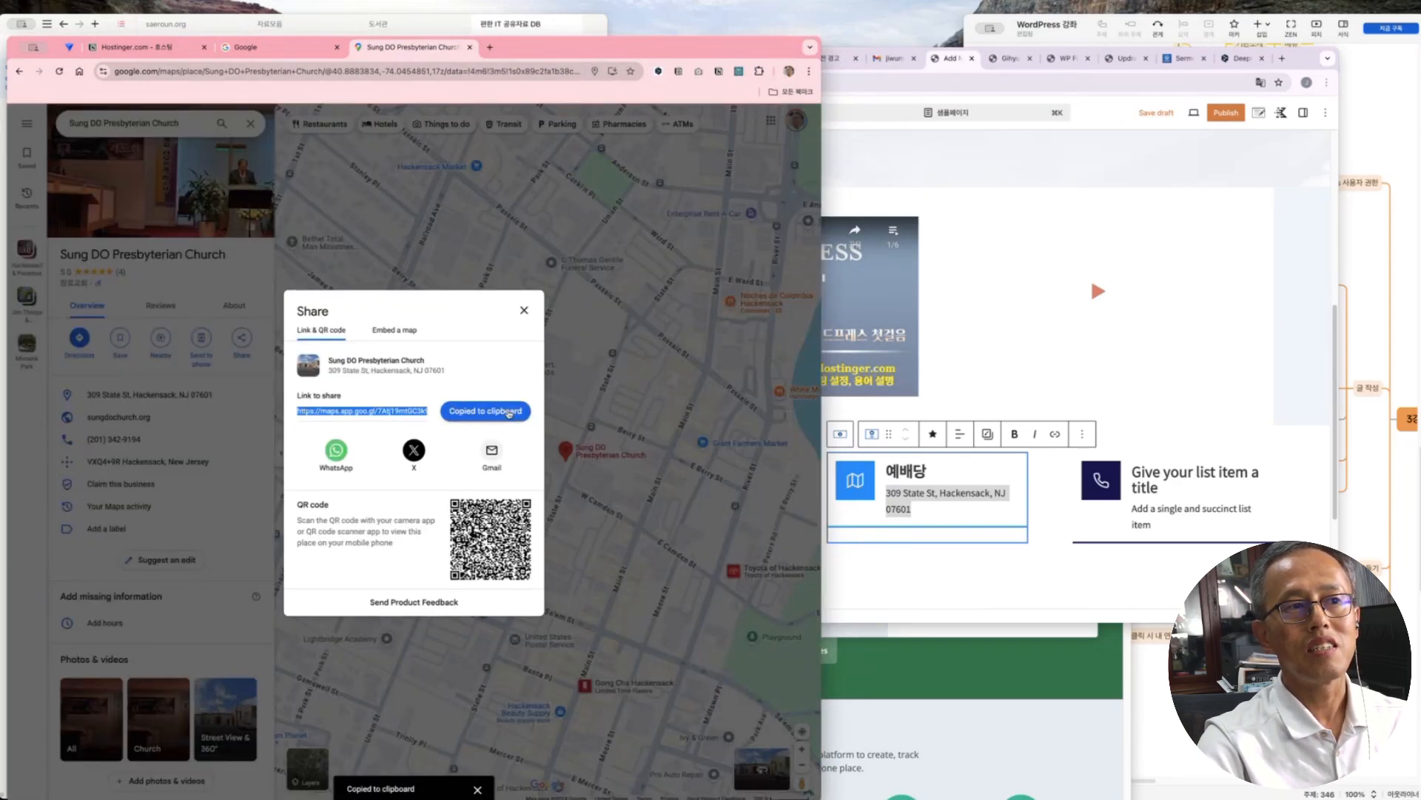
left_click(930, 519)
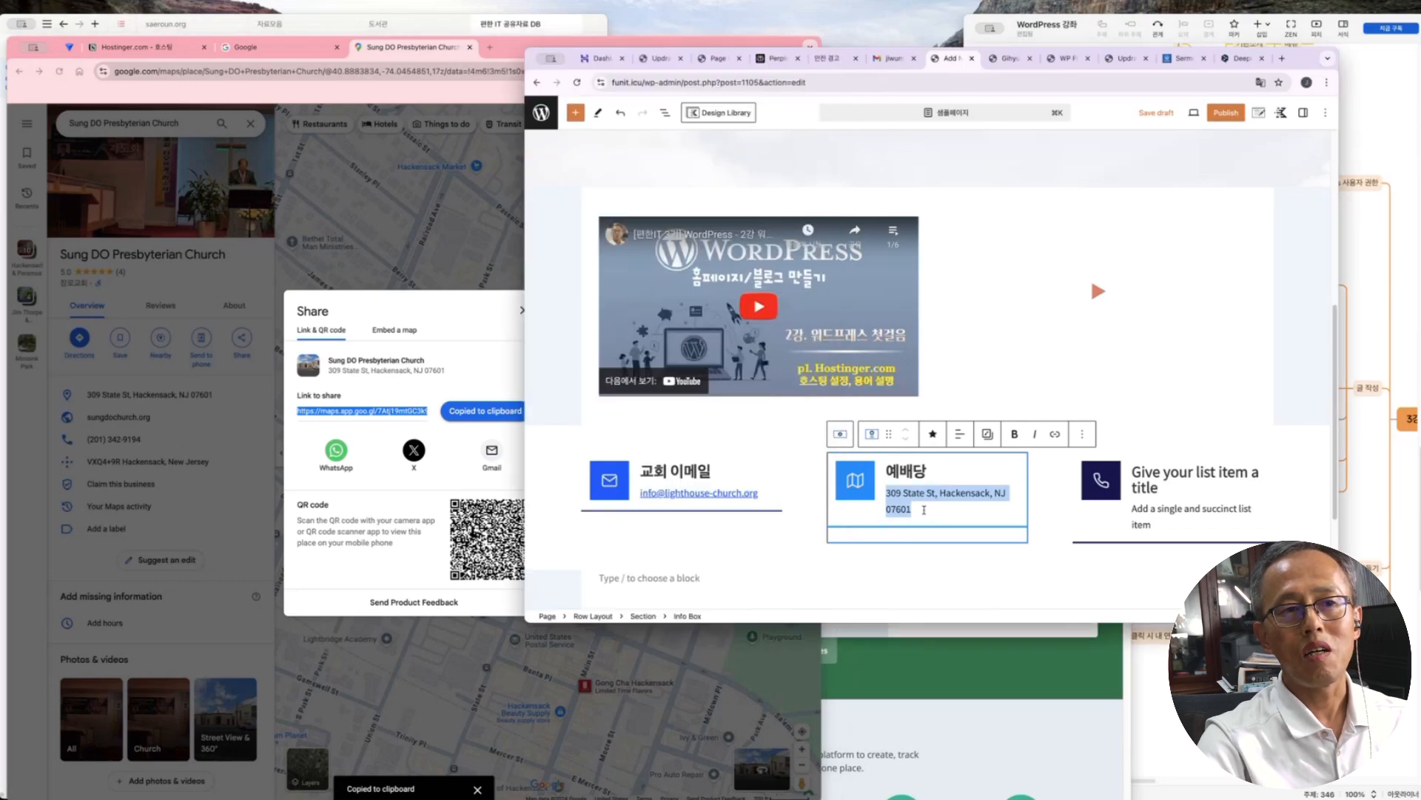
left_click_drag(914, 512, 883, 498)
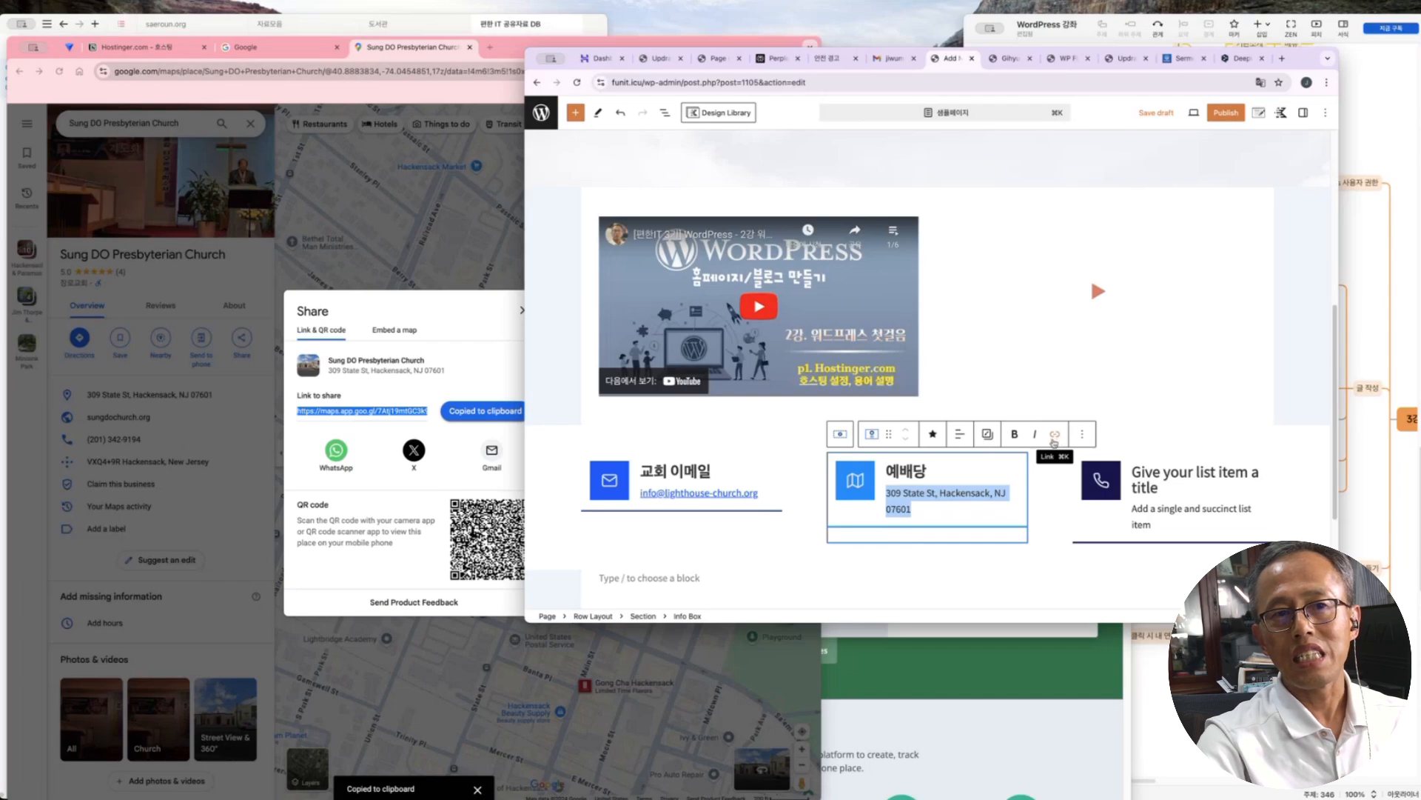
left_click(1055, 434)
key("super+v")
key("Return")
left_click(1057, 480)
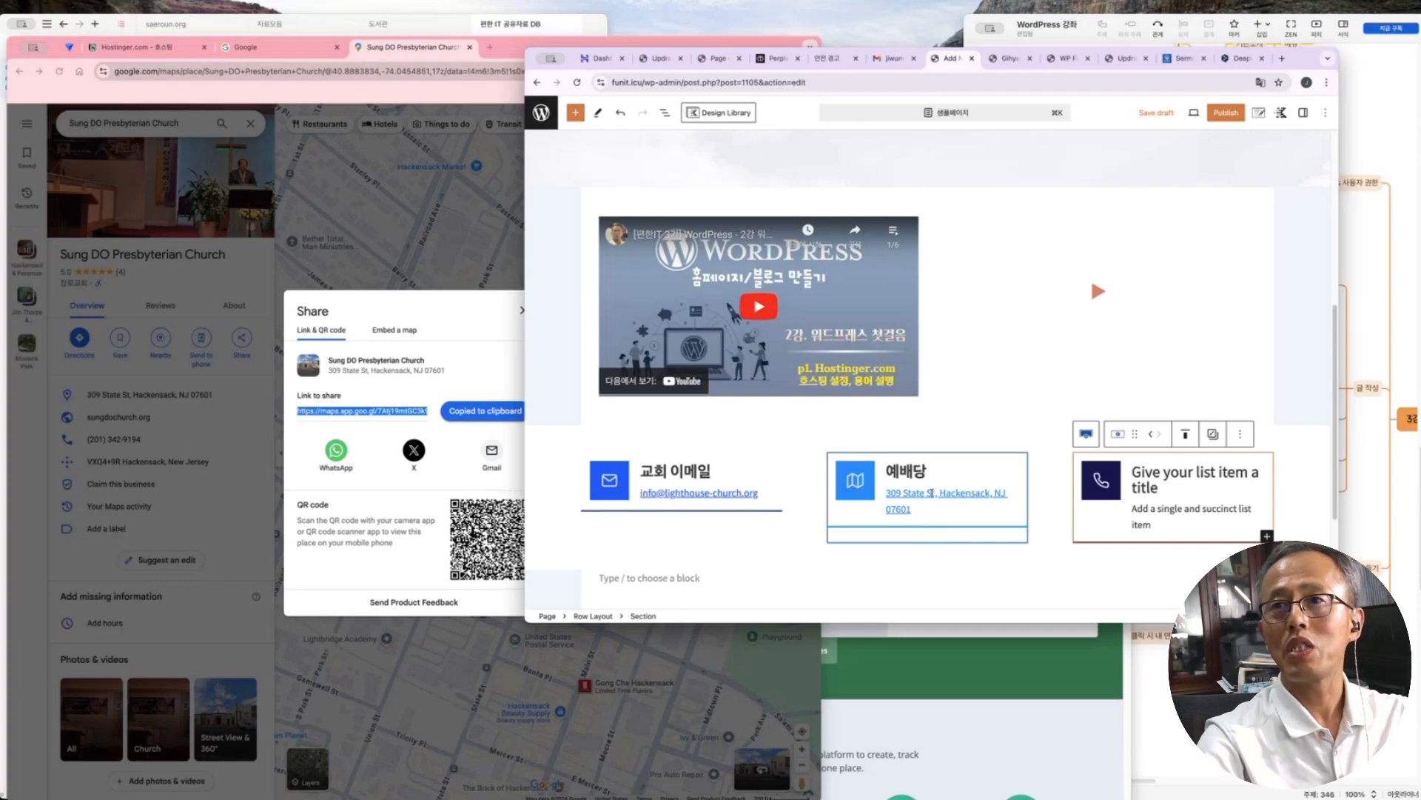
left_click_drag(1158, 487, 1134, 472)
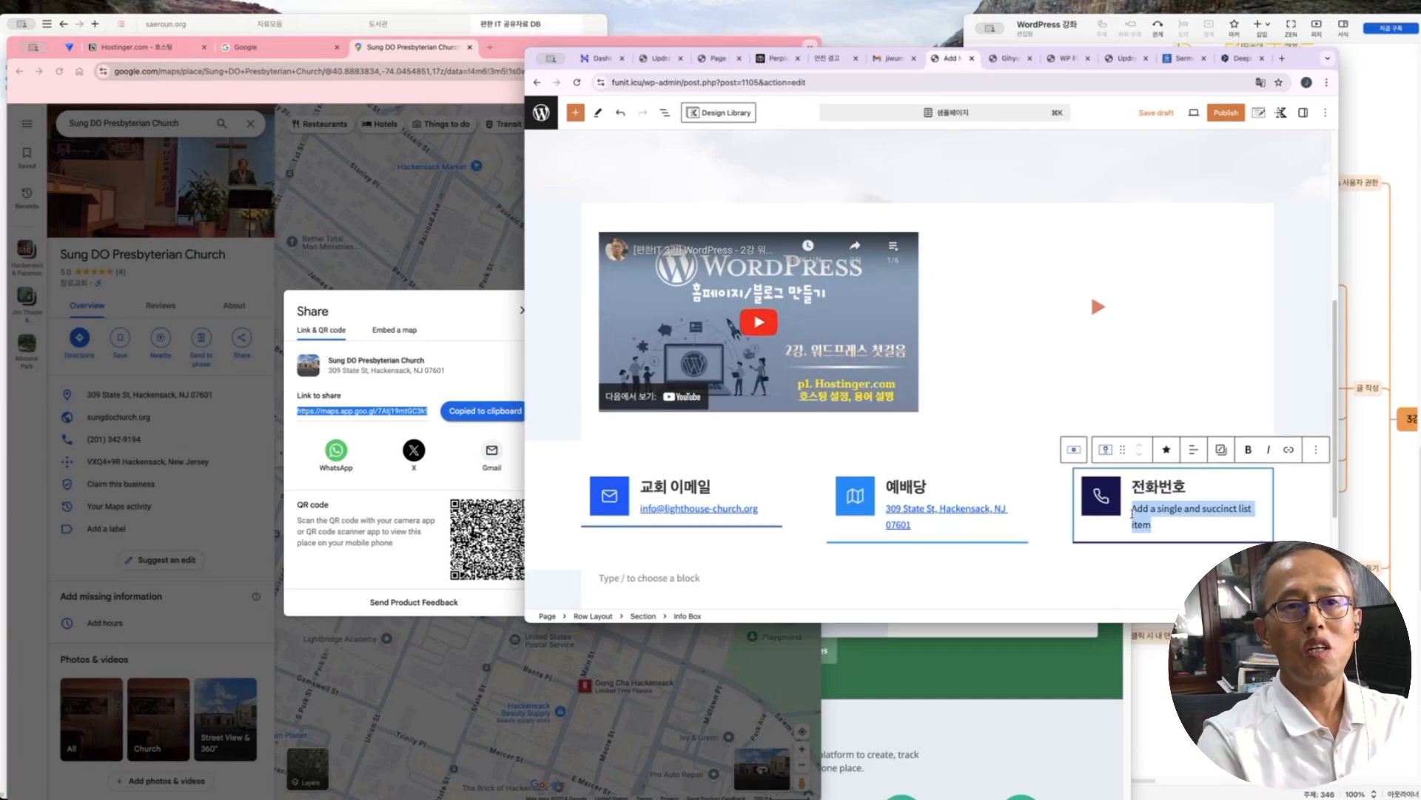
type("000-000-0000")
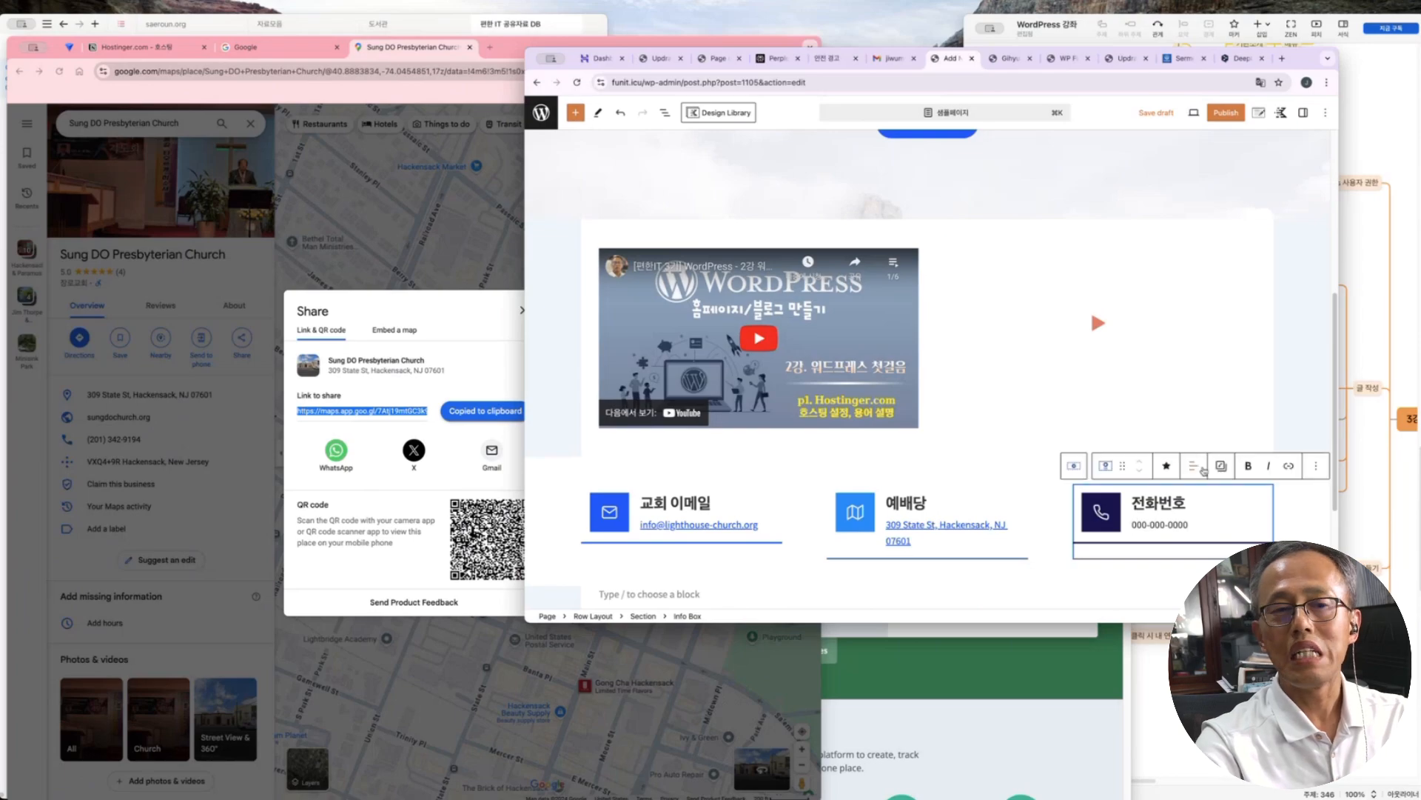
left_click_drag(1215, 523, 1133, 520)
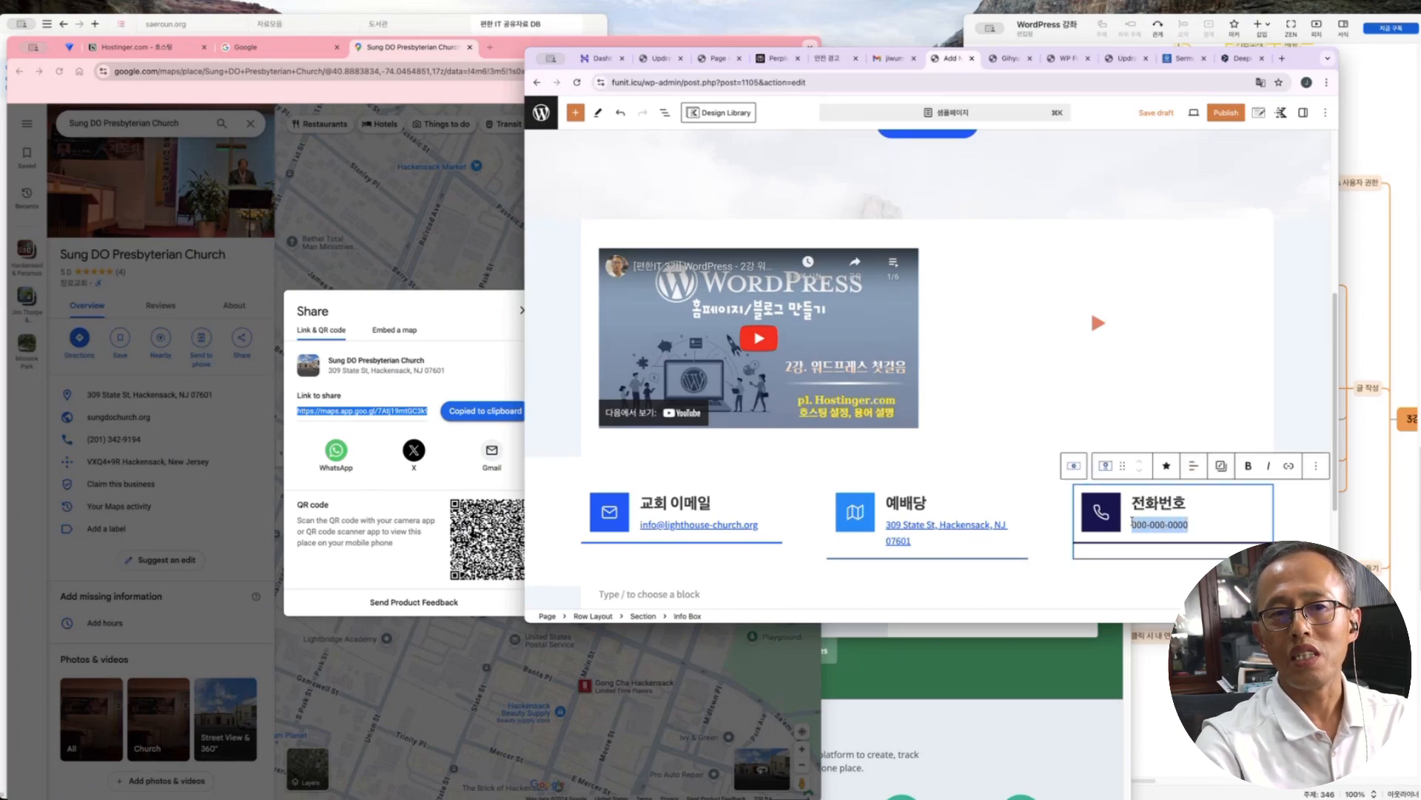
left_click(1288, 466)
type("tel:000")
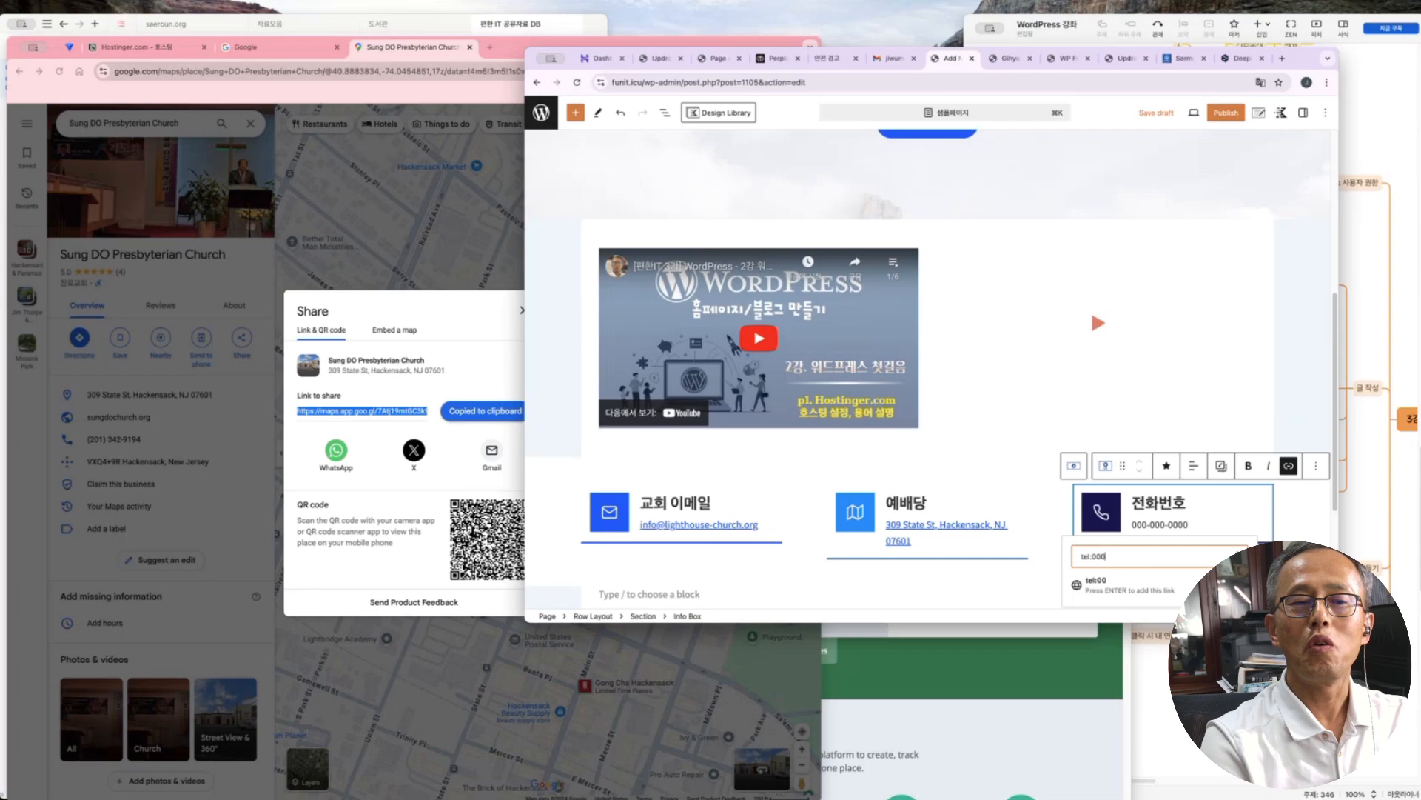
type("-000-0000")
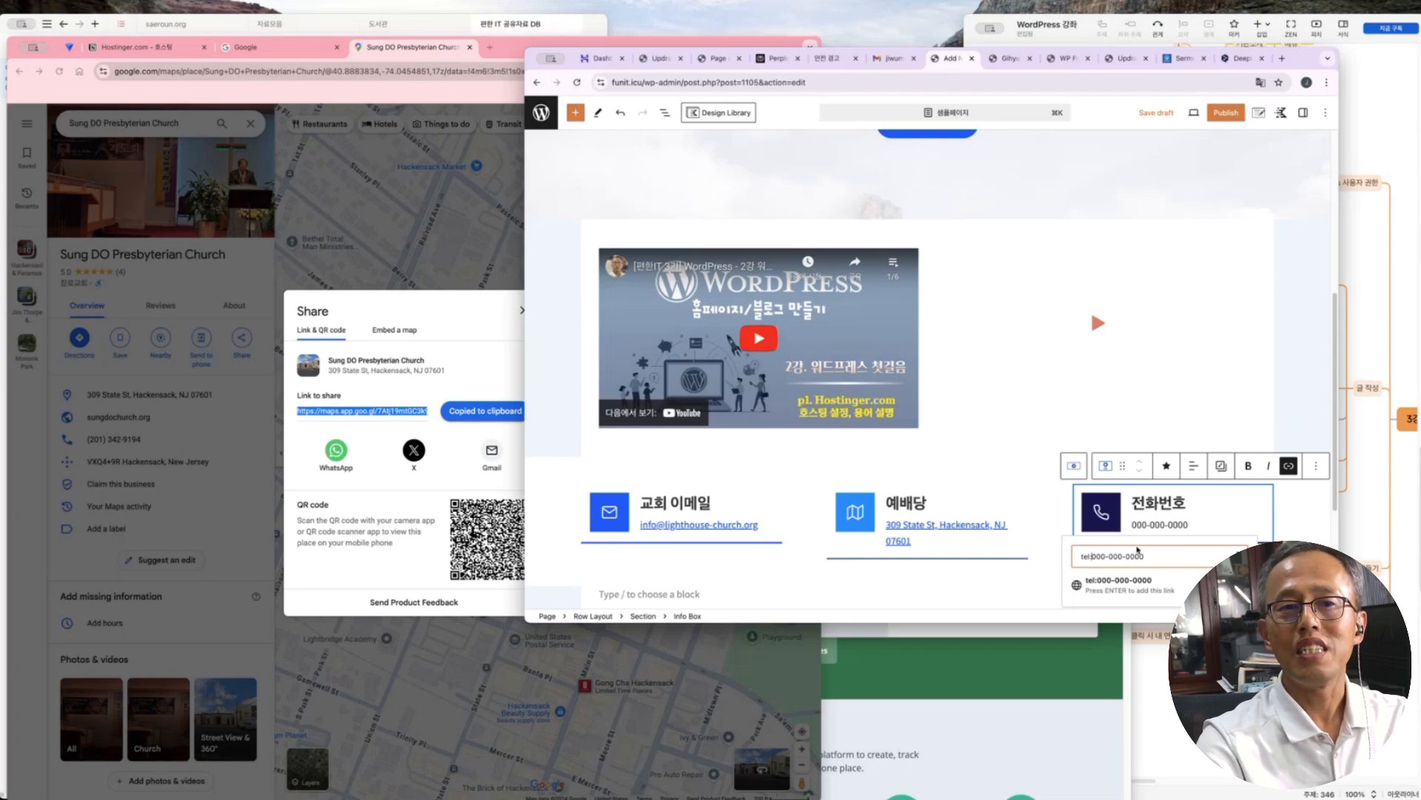
key("Return")
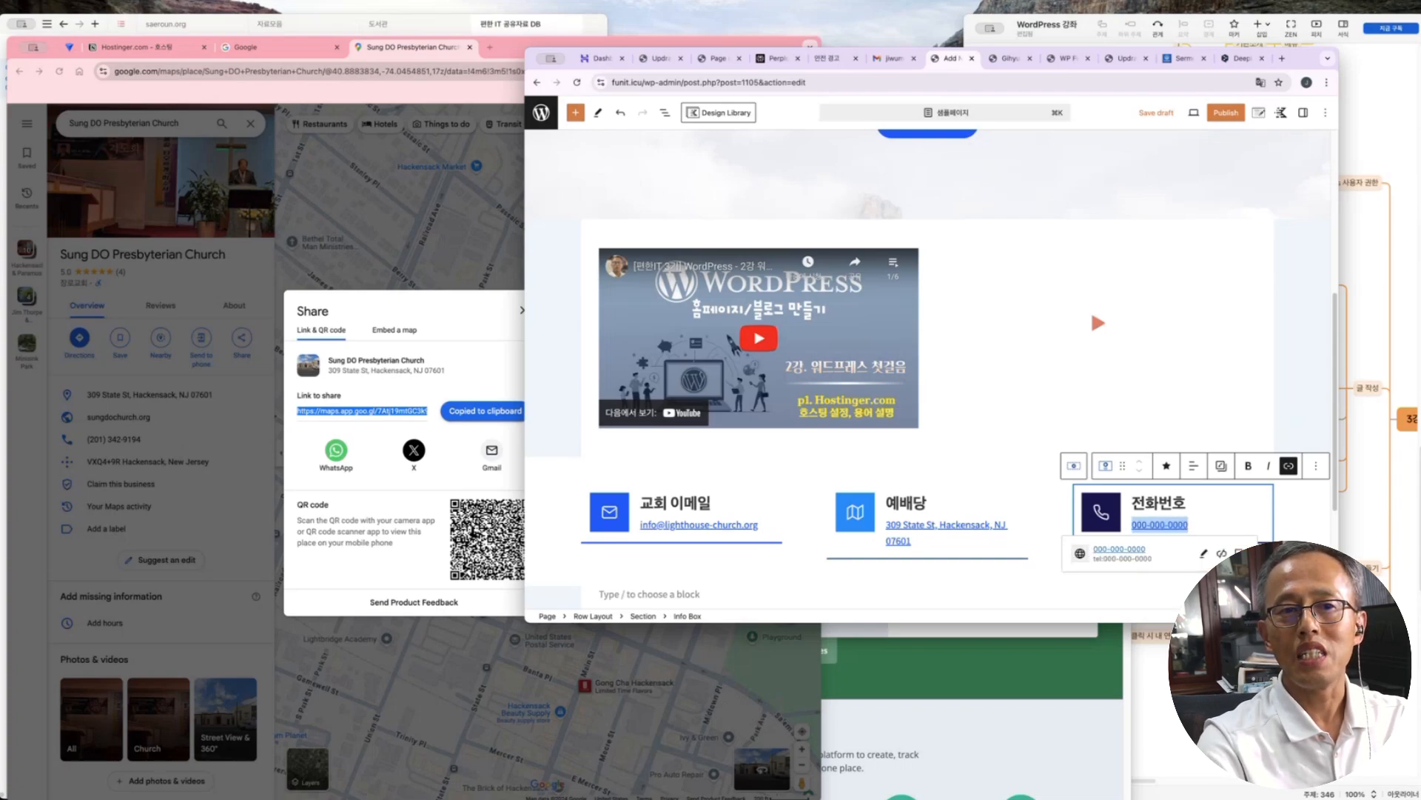
Review the info row, then the email and address boxes
left_click(927, 574)
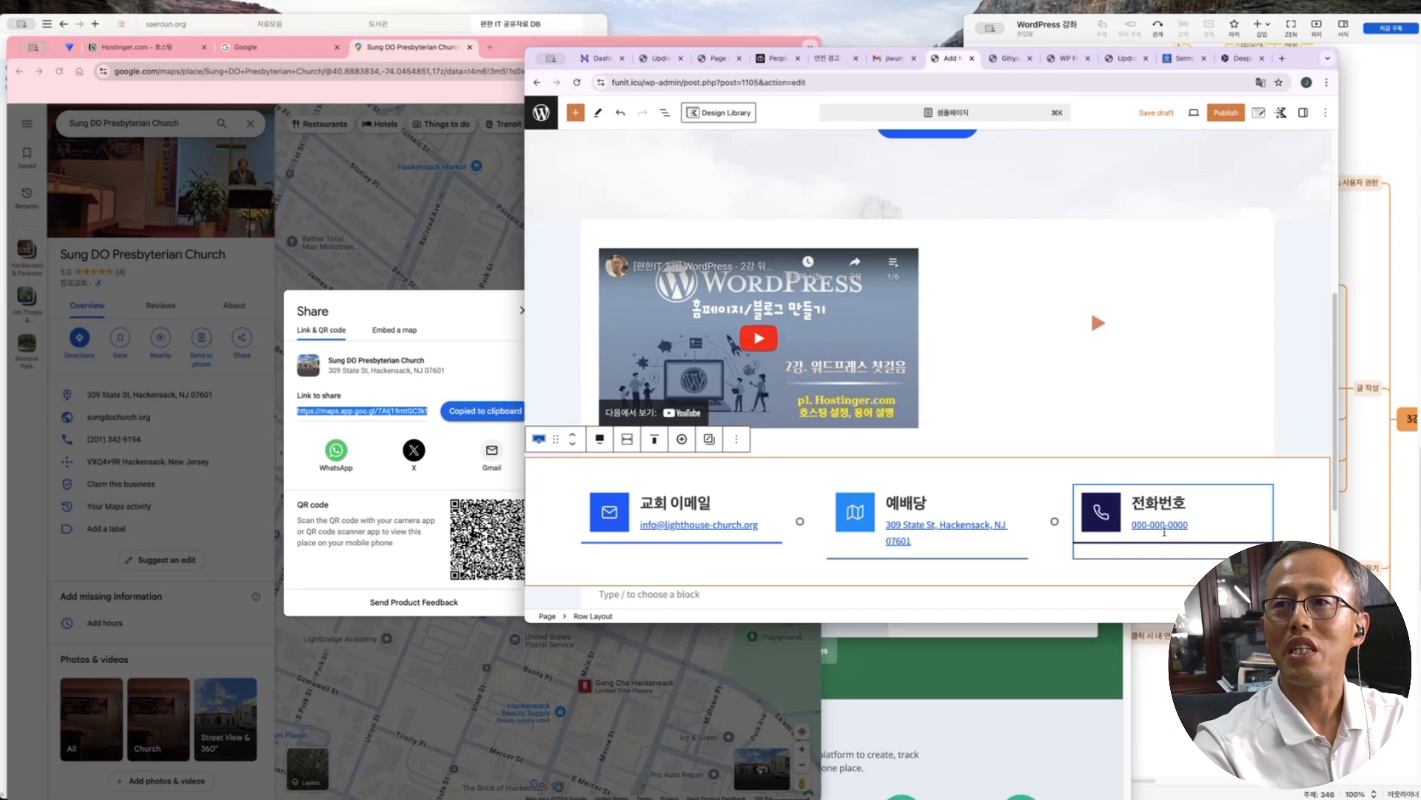
left_click(641, 526)
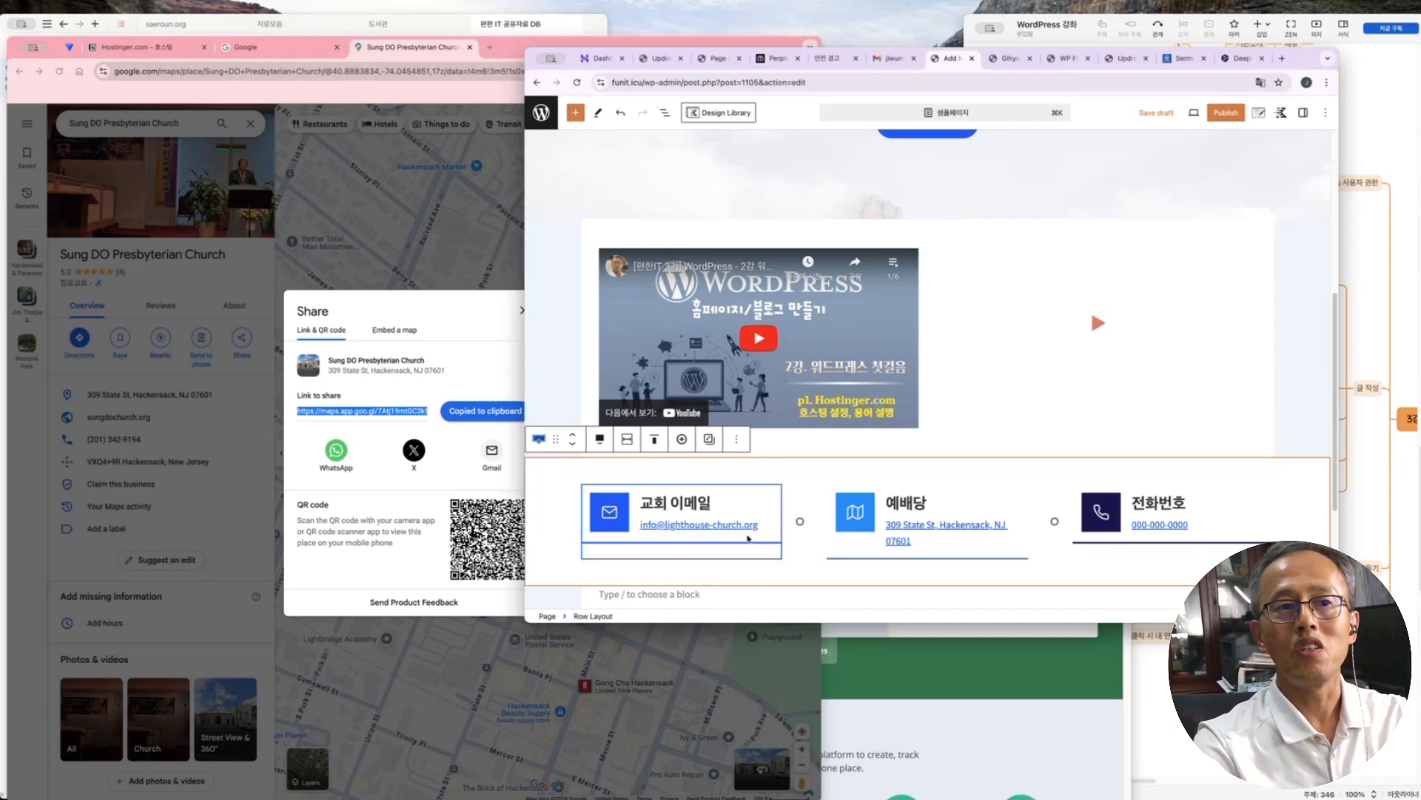
left_click(929, 554)
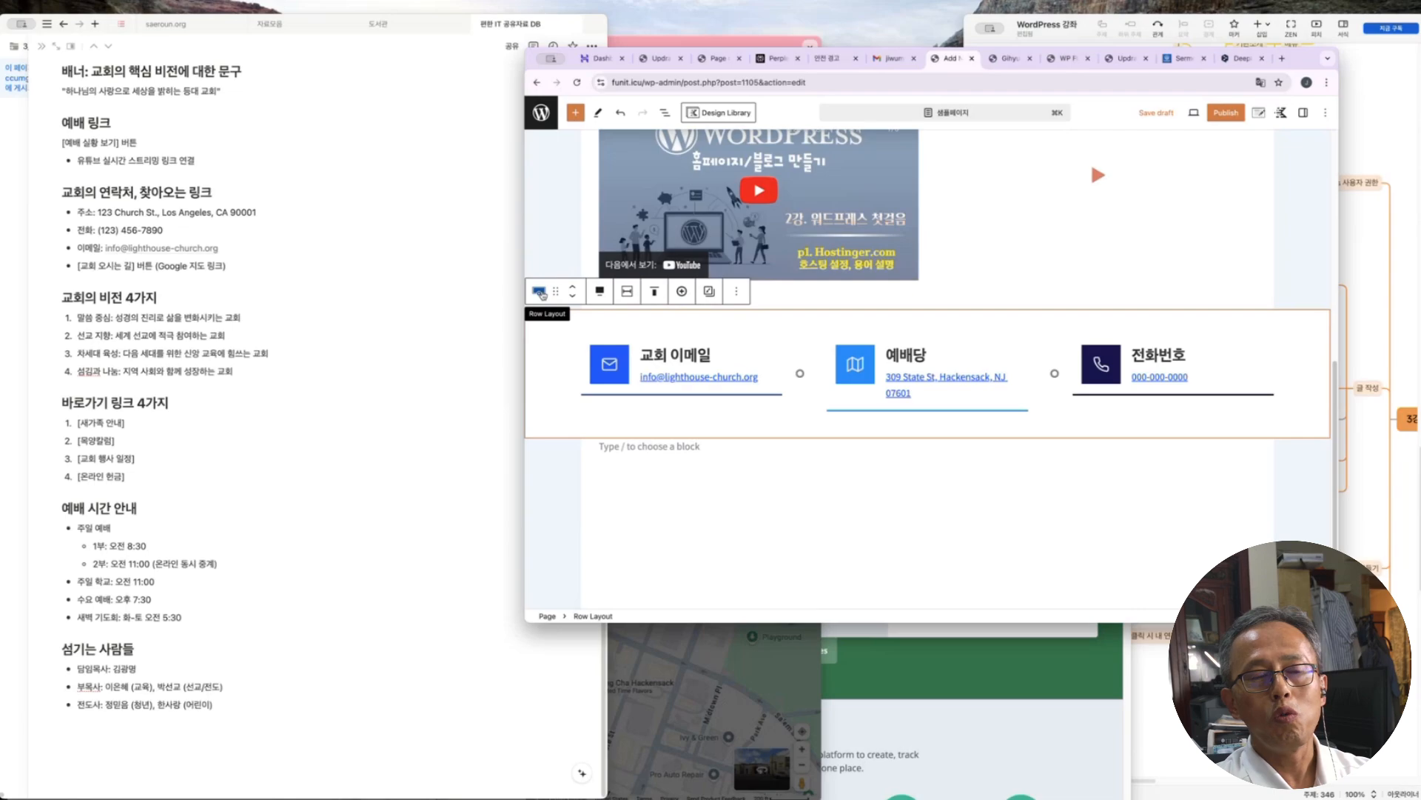
Set the info row's background colour to the light blue swatch
left_click(1303, 113)
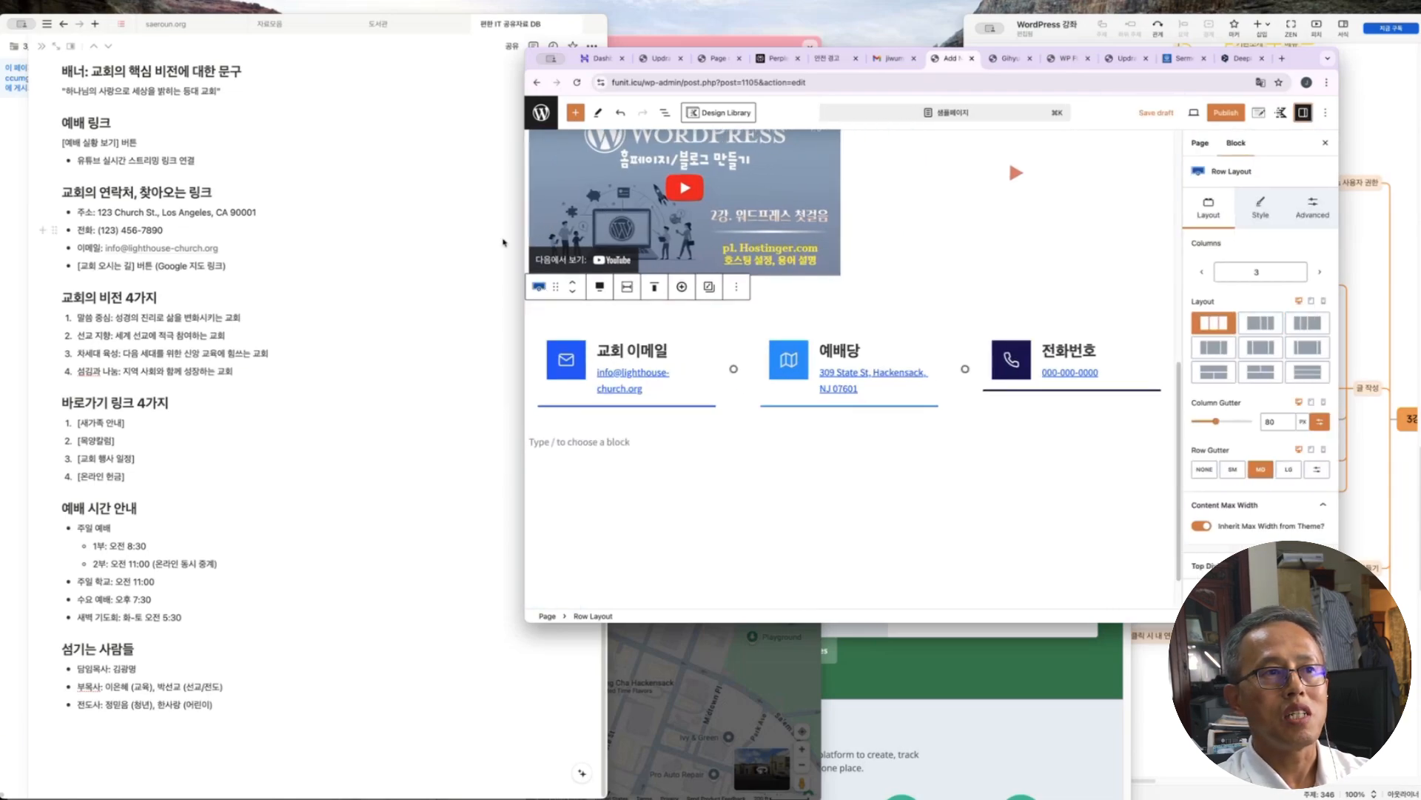
double_click(523, 234)
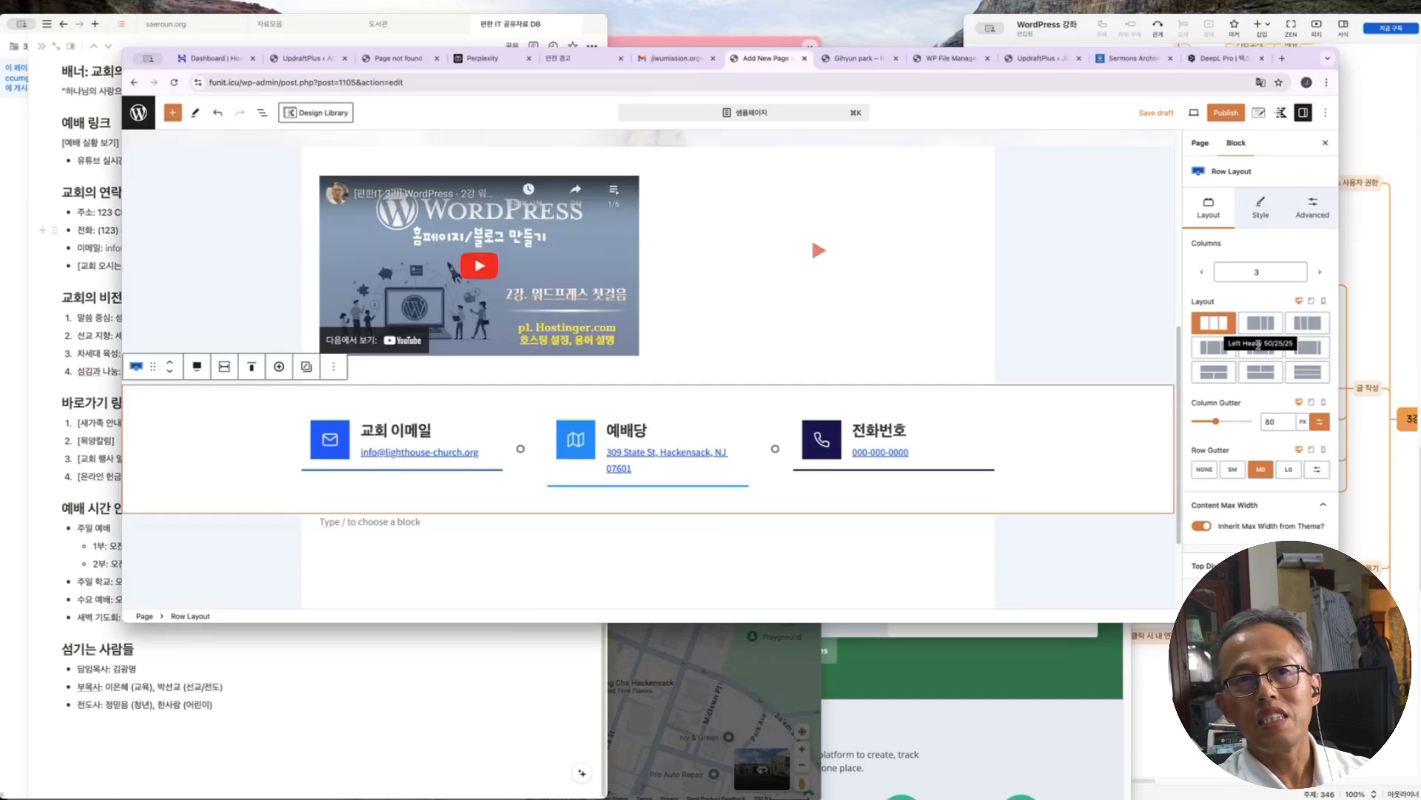
left_click(1261, 207)
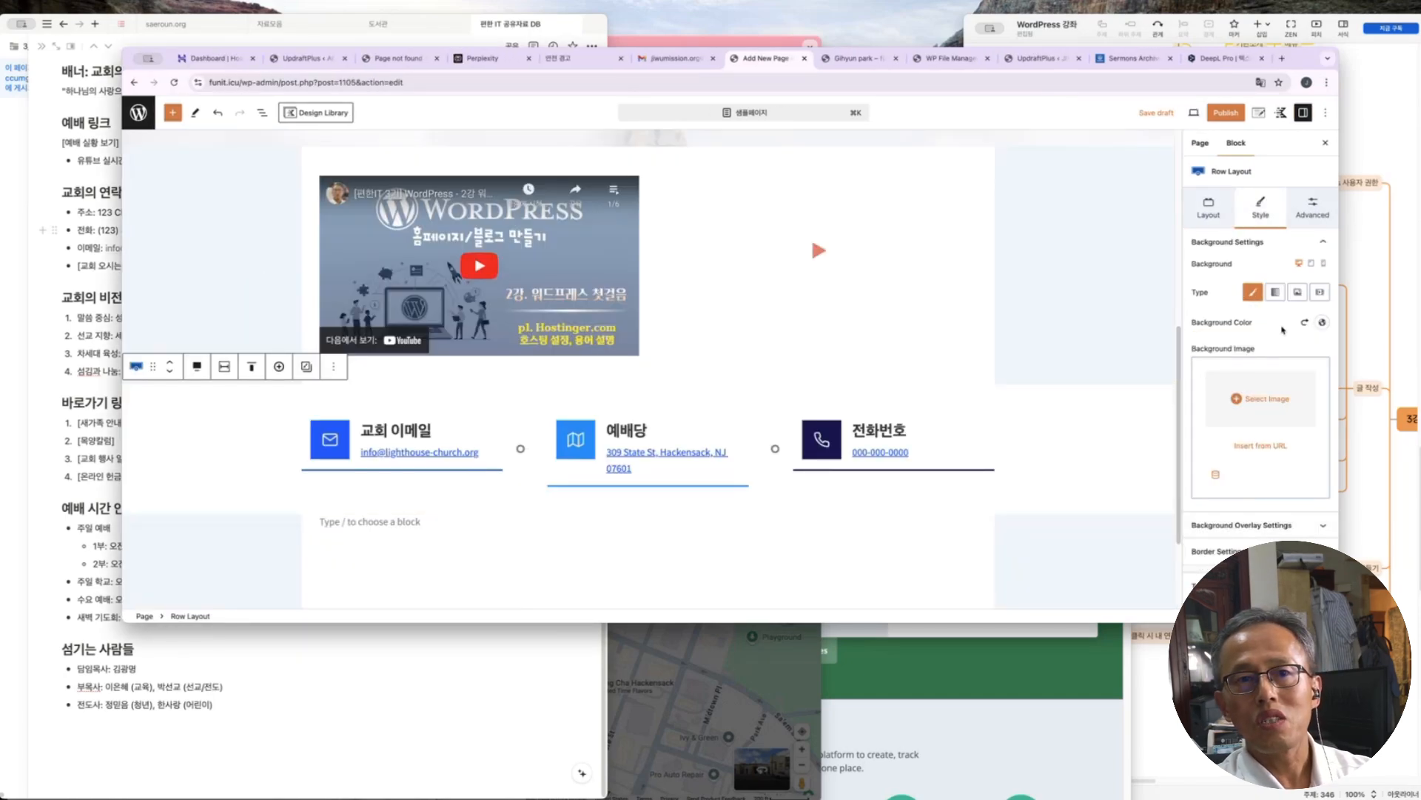
left_click(1323, 323)
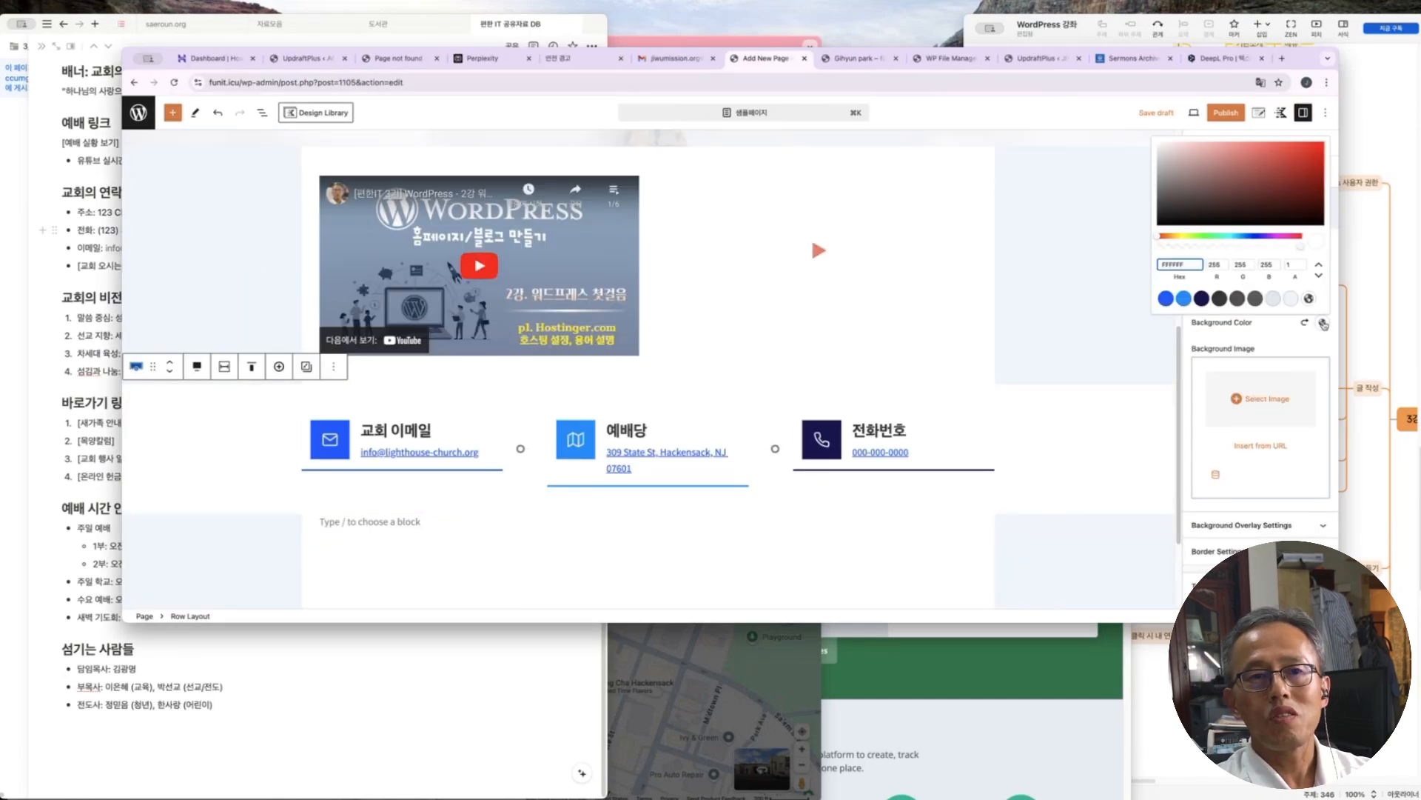
left_click(1291, 300)
left_click(1124, 546)
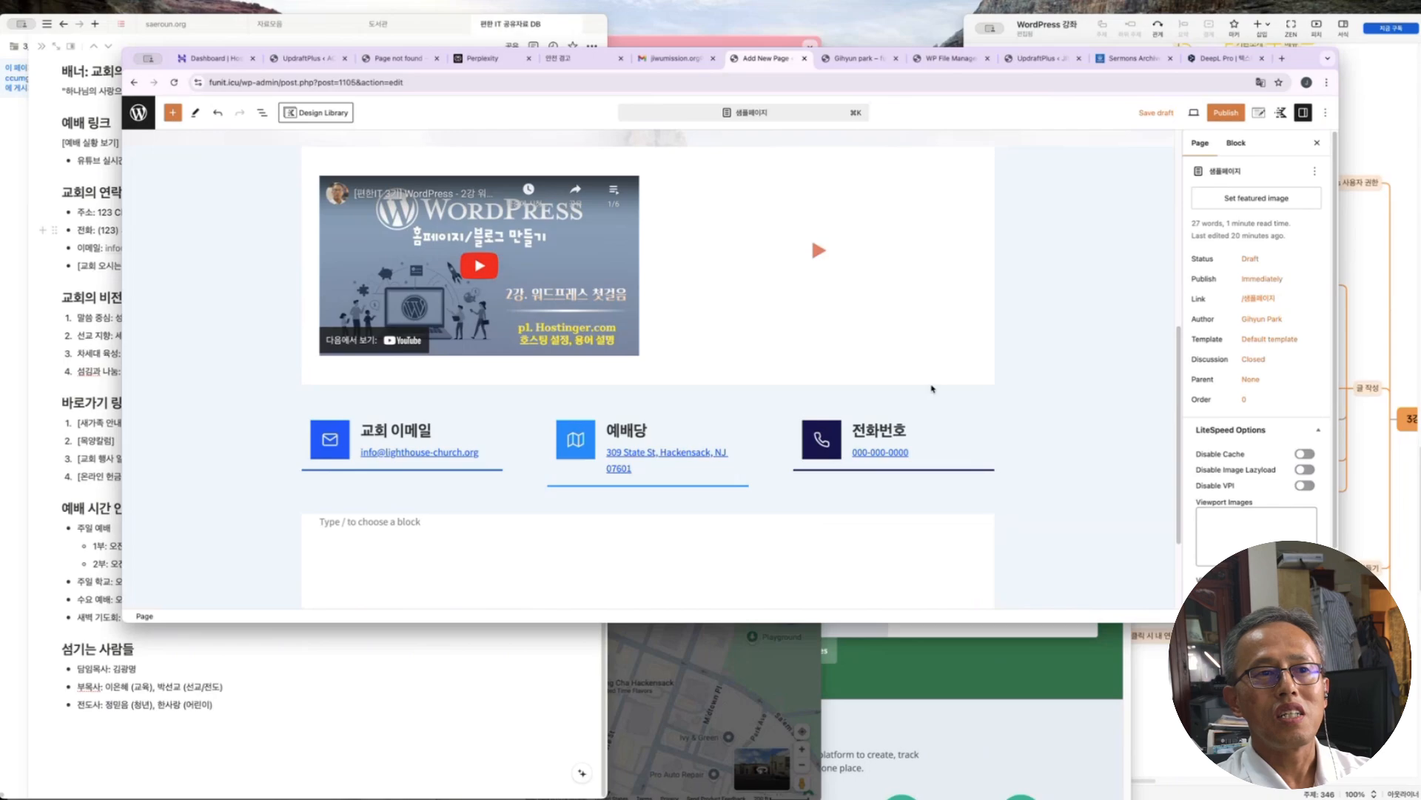
left_click(930, 390)
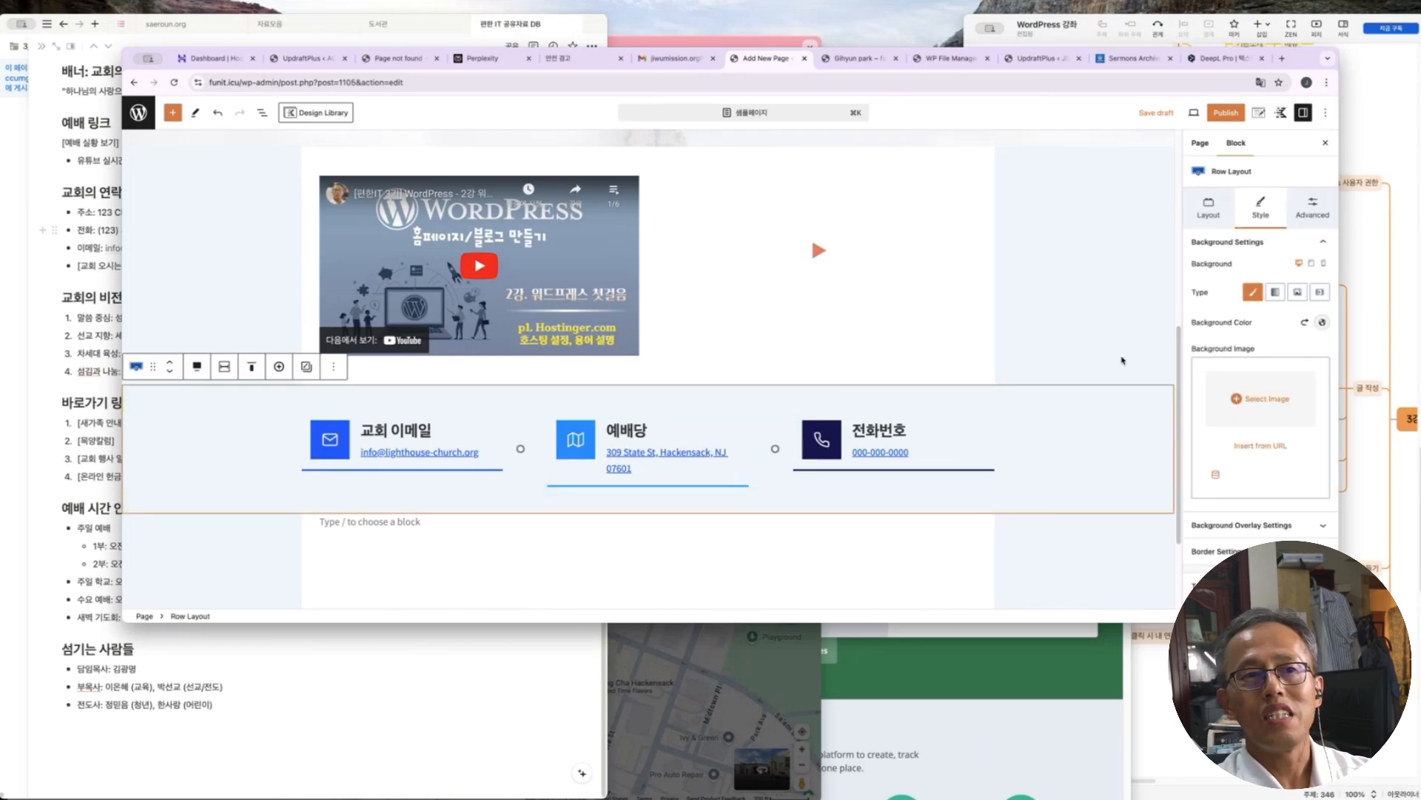
left_click(1108, 336)
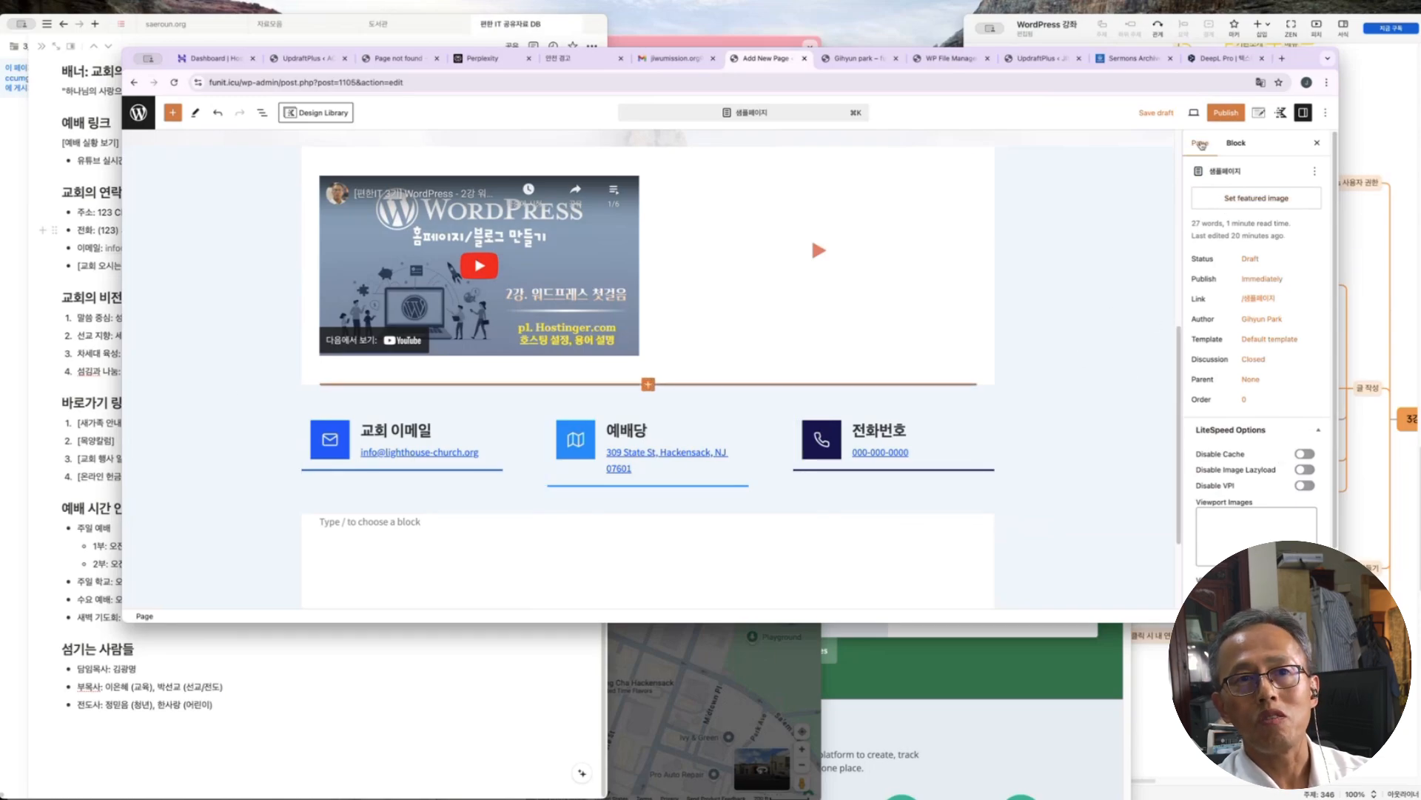
Reduce the info row's top padding in its spacing settings
left_click(1236, 143)
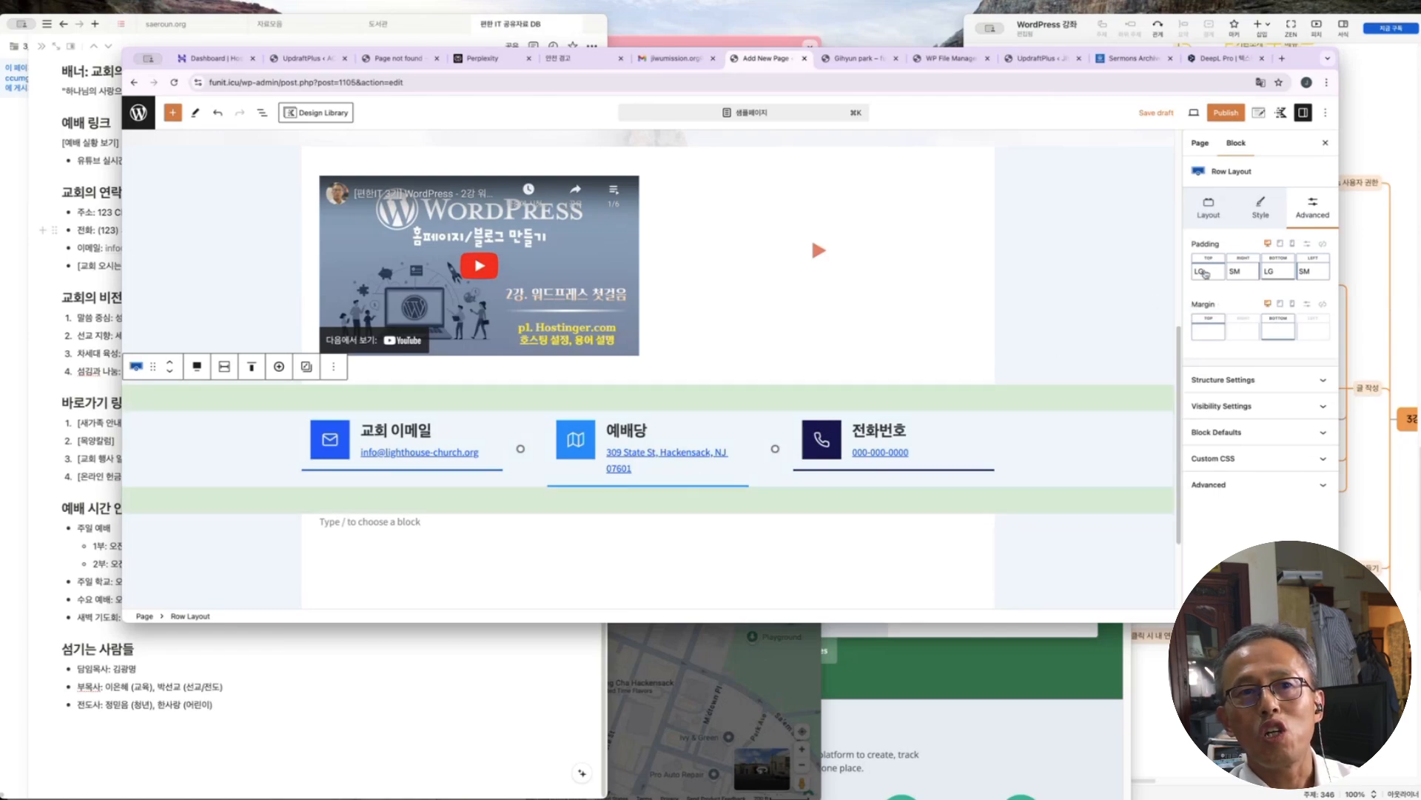
mouse_move(925, 408)
left_mouse_down()
mouse_move(924, 390)
mouse_move(924, 476)
mouse_move(925, 408)
left_mouse_up()
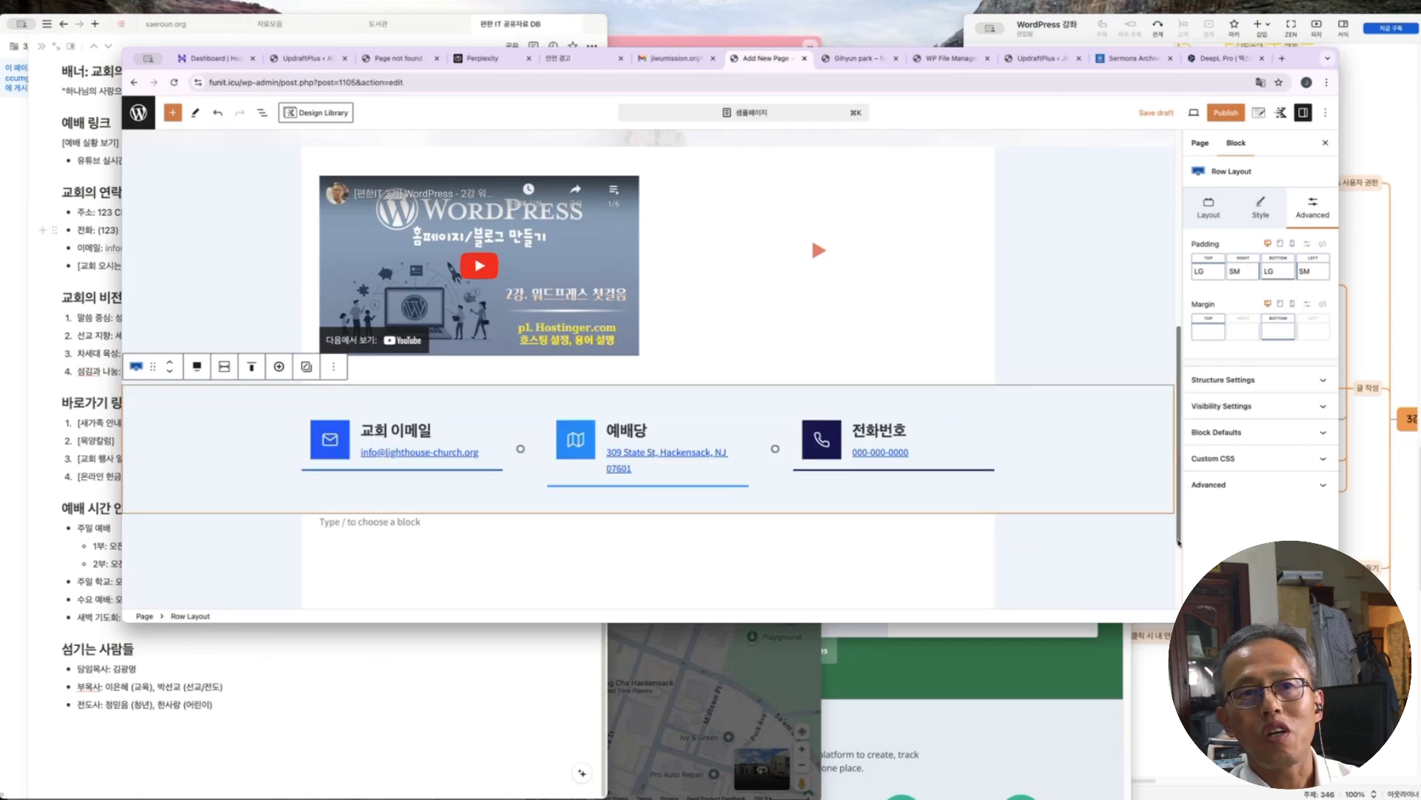
left_click(1264, 210)
left_click(1315, 208)
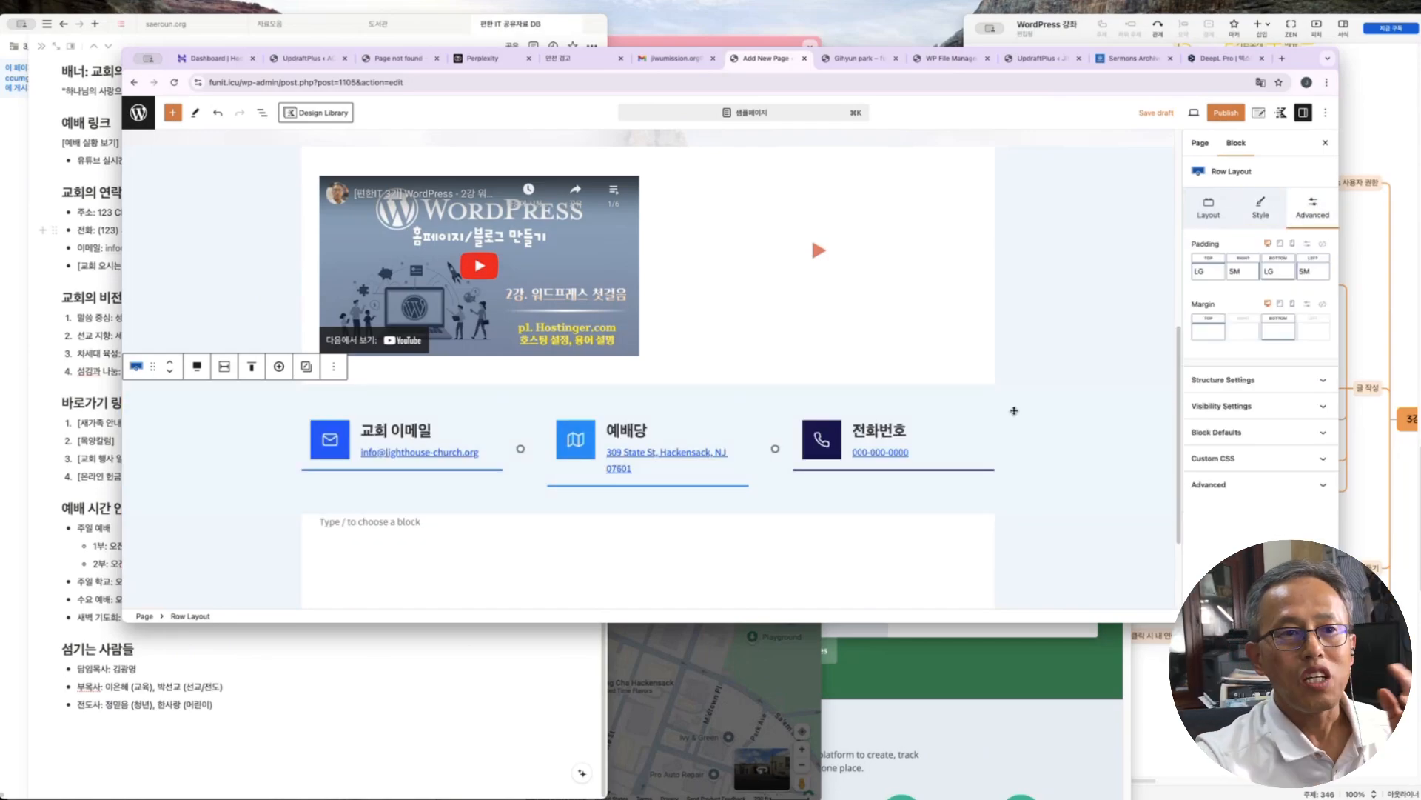